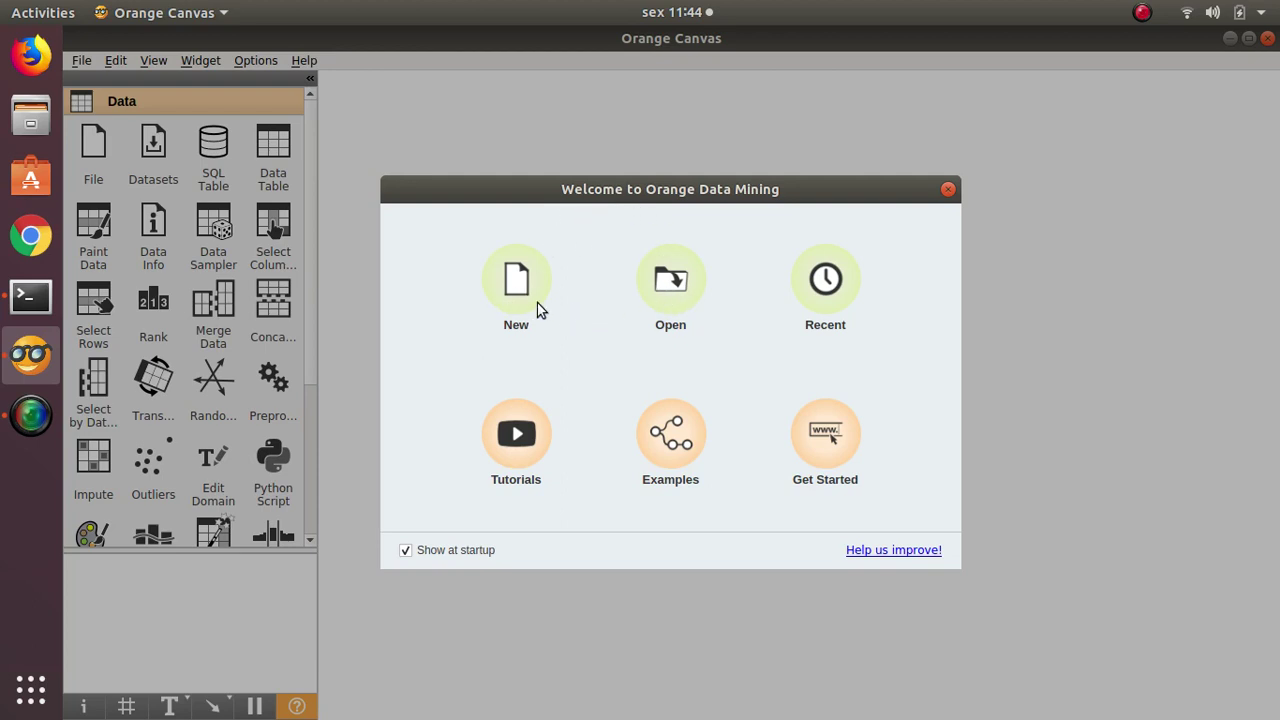
- Start a new workflow with a File widget on the canvas and open the widget's settings
left_click(513, 296)
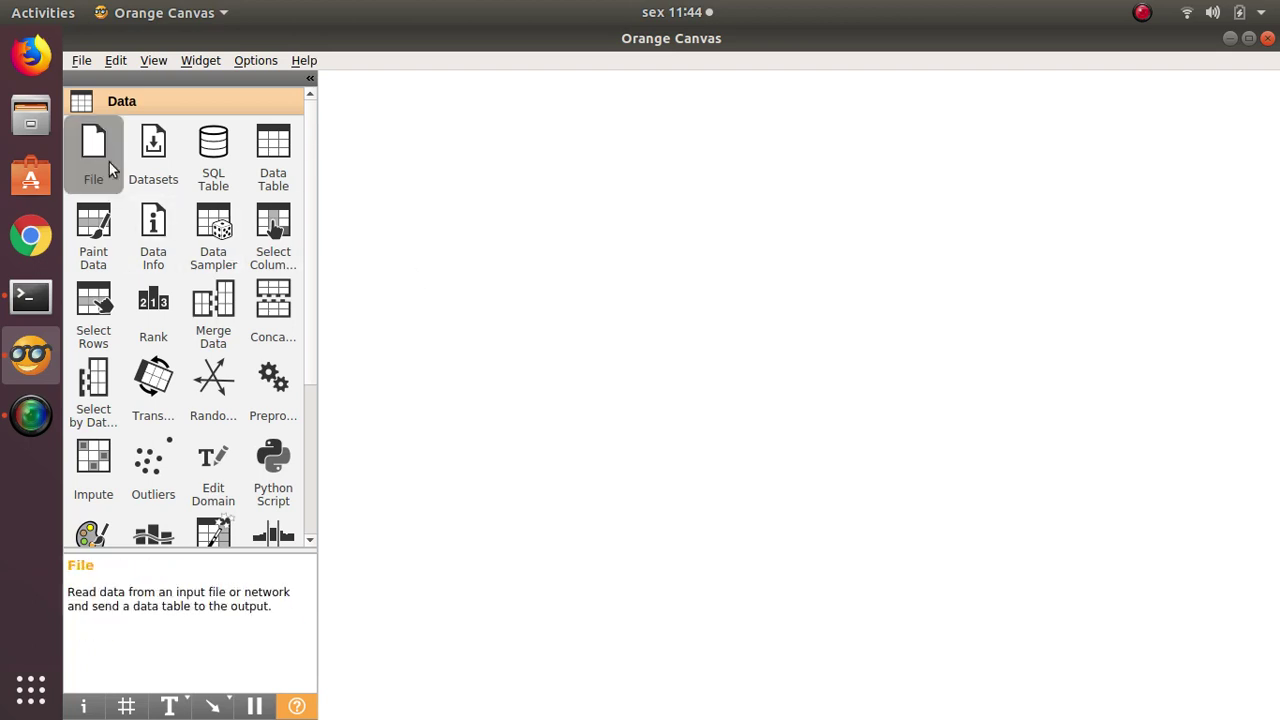
left_click_drag(110, 170, 493, 203)
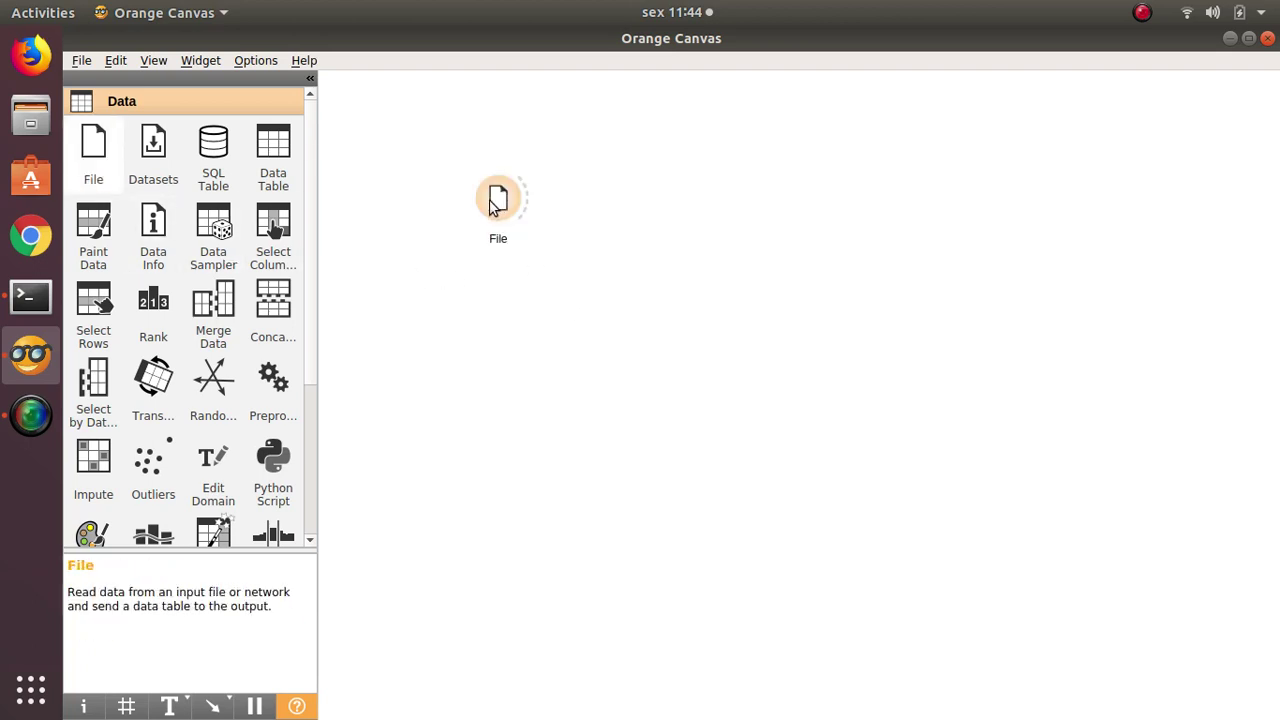
double_click(497, 218)
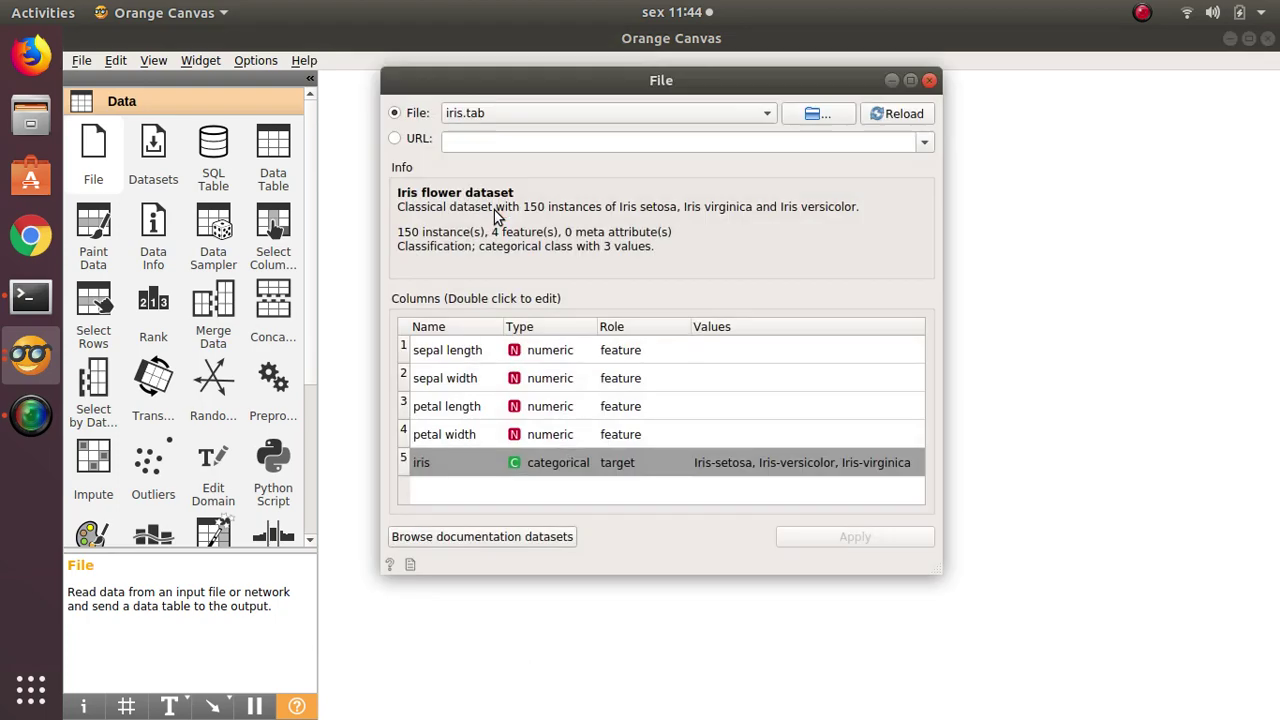
left_click_drag(562, 91, 718, 131)
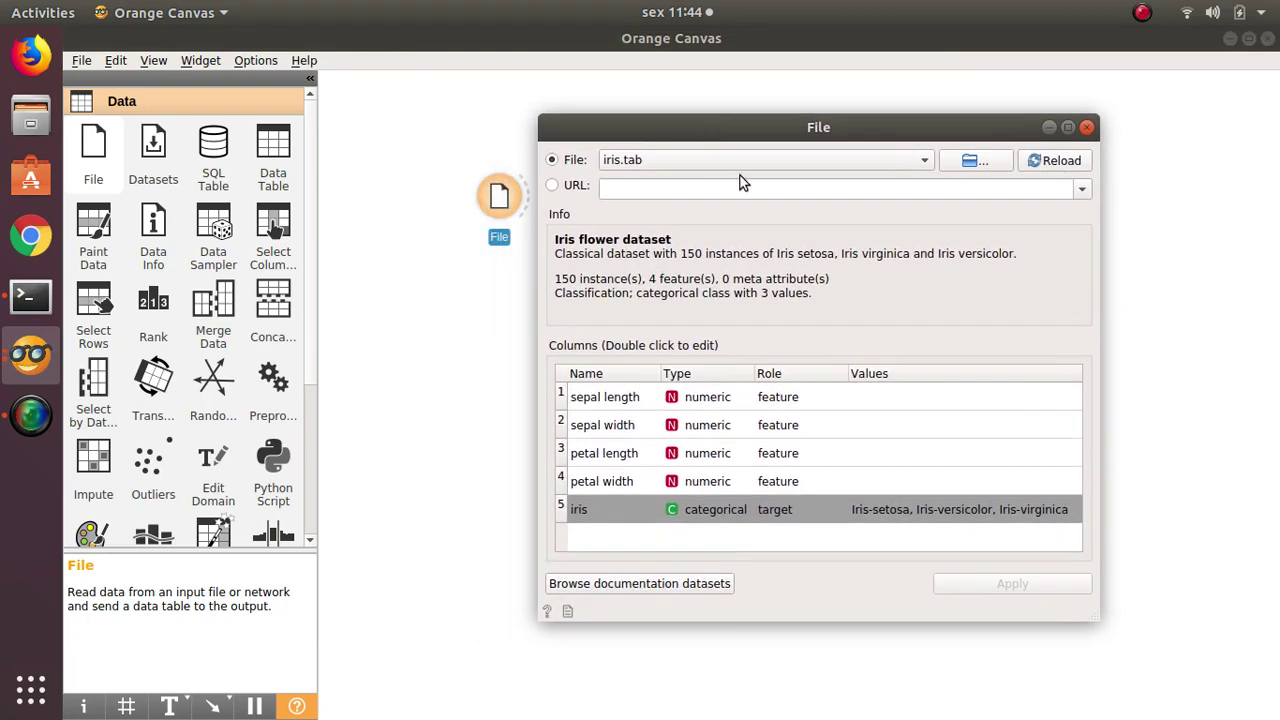
- Try URL as the File widget's data source and switch back to the local file
left_click(577, 190)
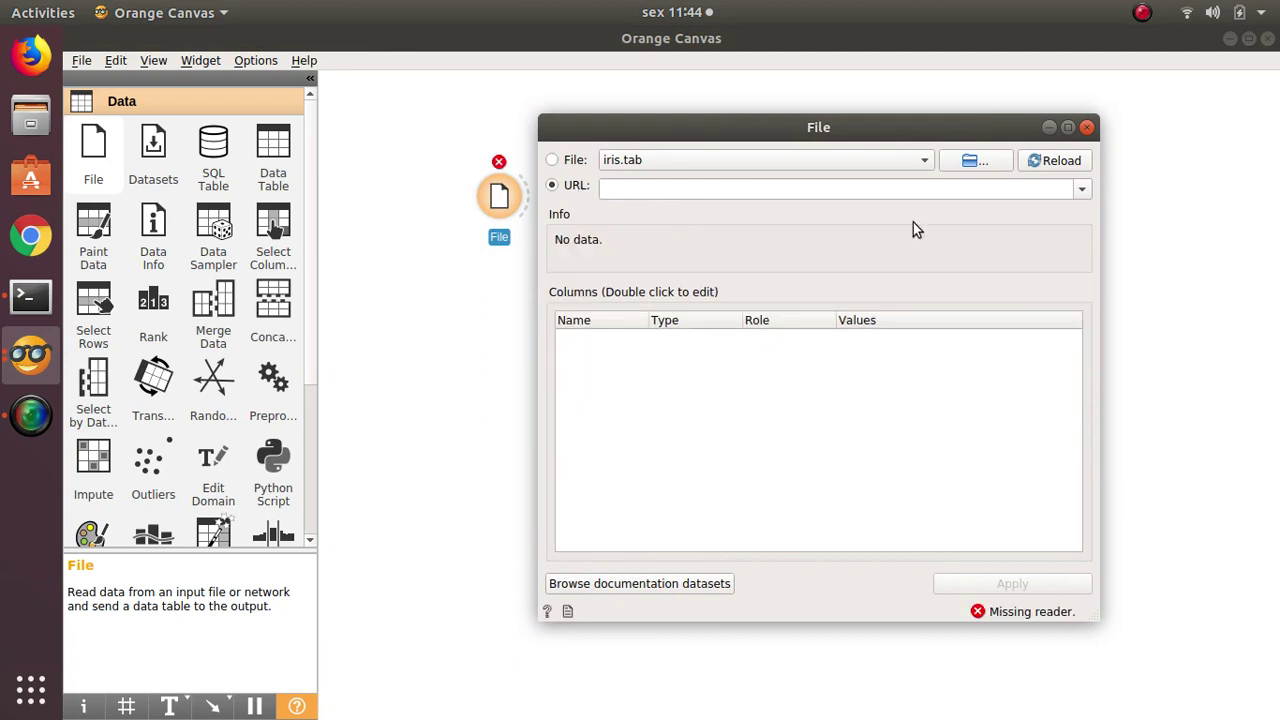
left_click(1068, 189)
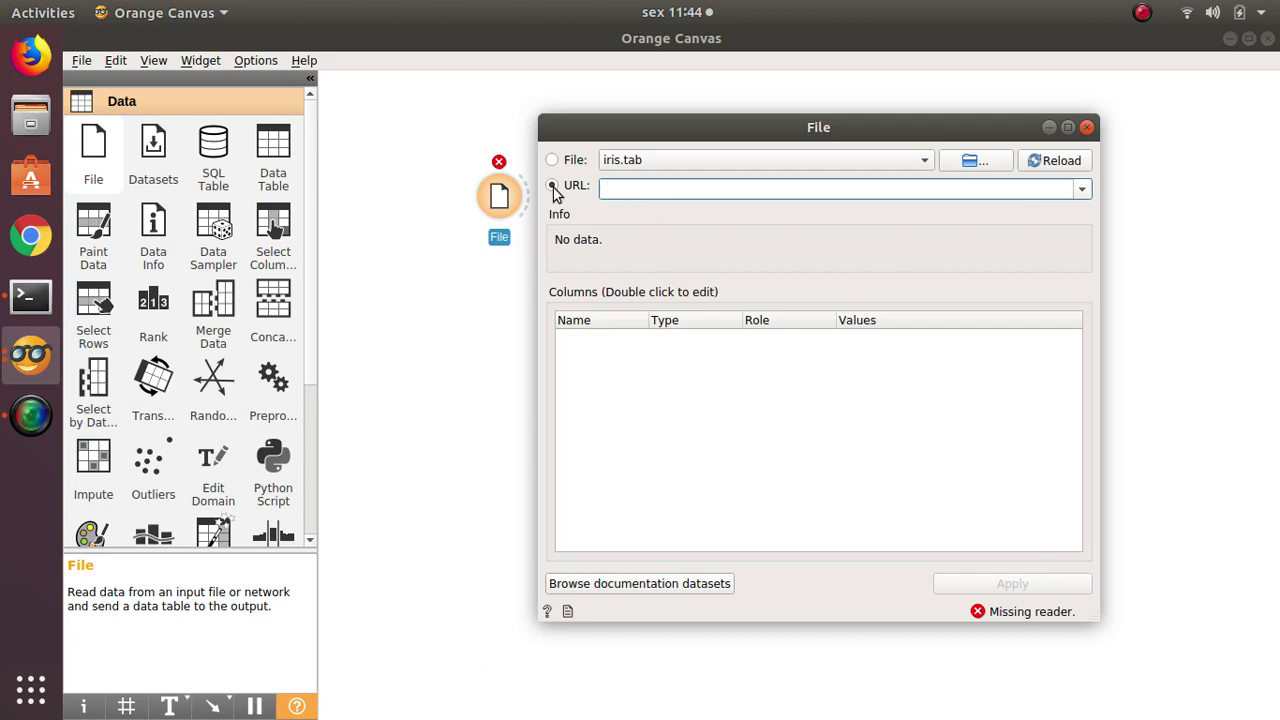
left_click(576, 163)
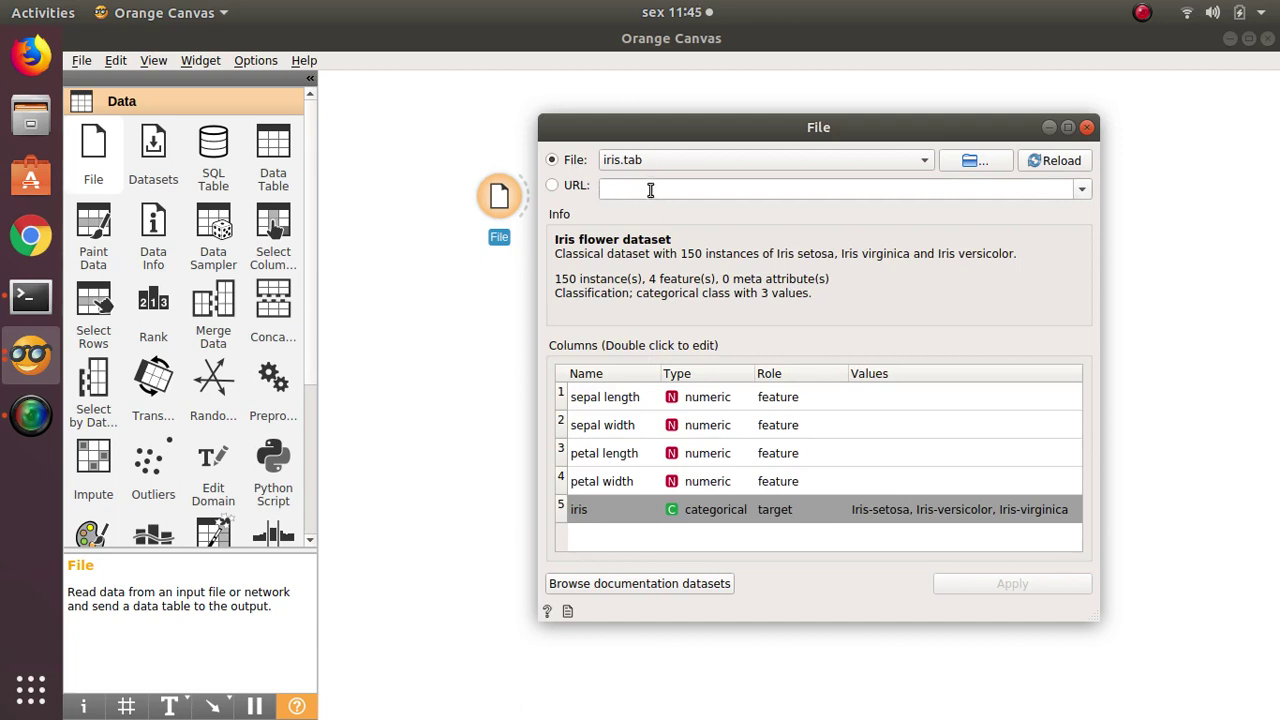
- Load the titanic.tab sample dataset in the File widget and switch back to iris.tab
left_click(690, 160)
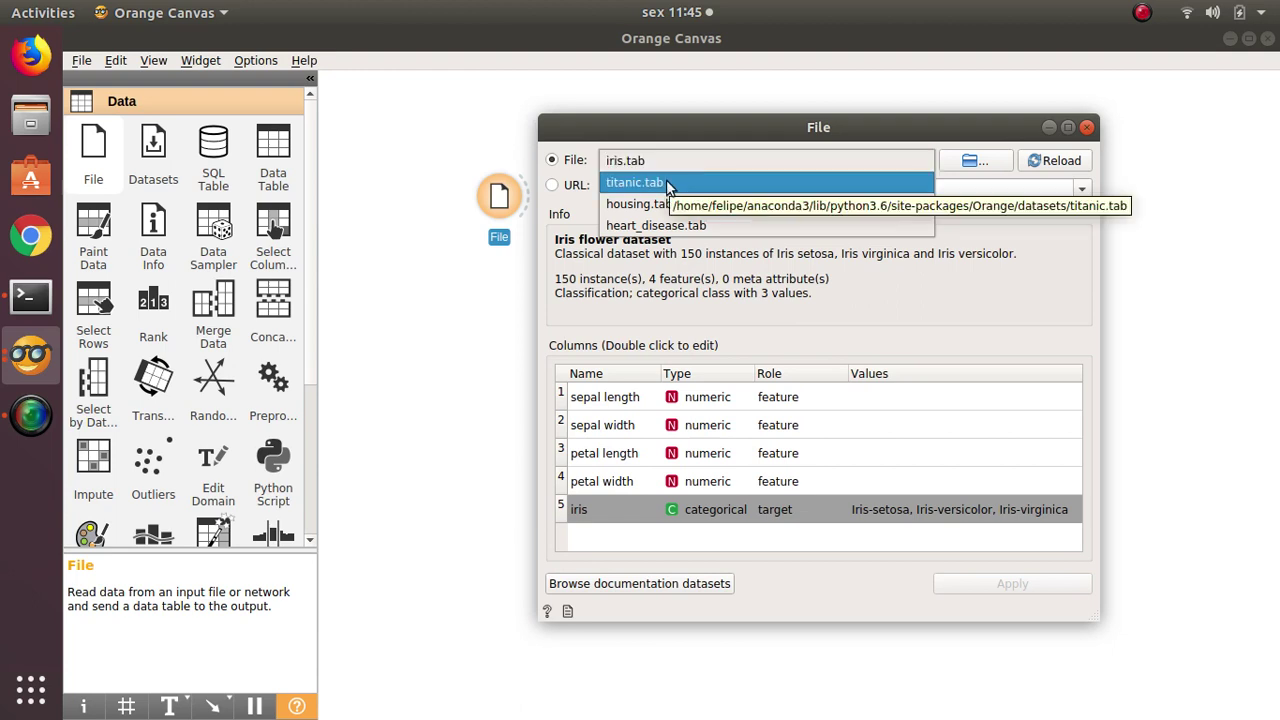
left_click(668, 184)
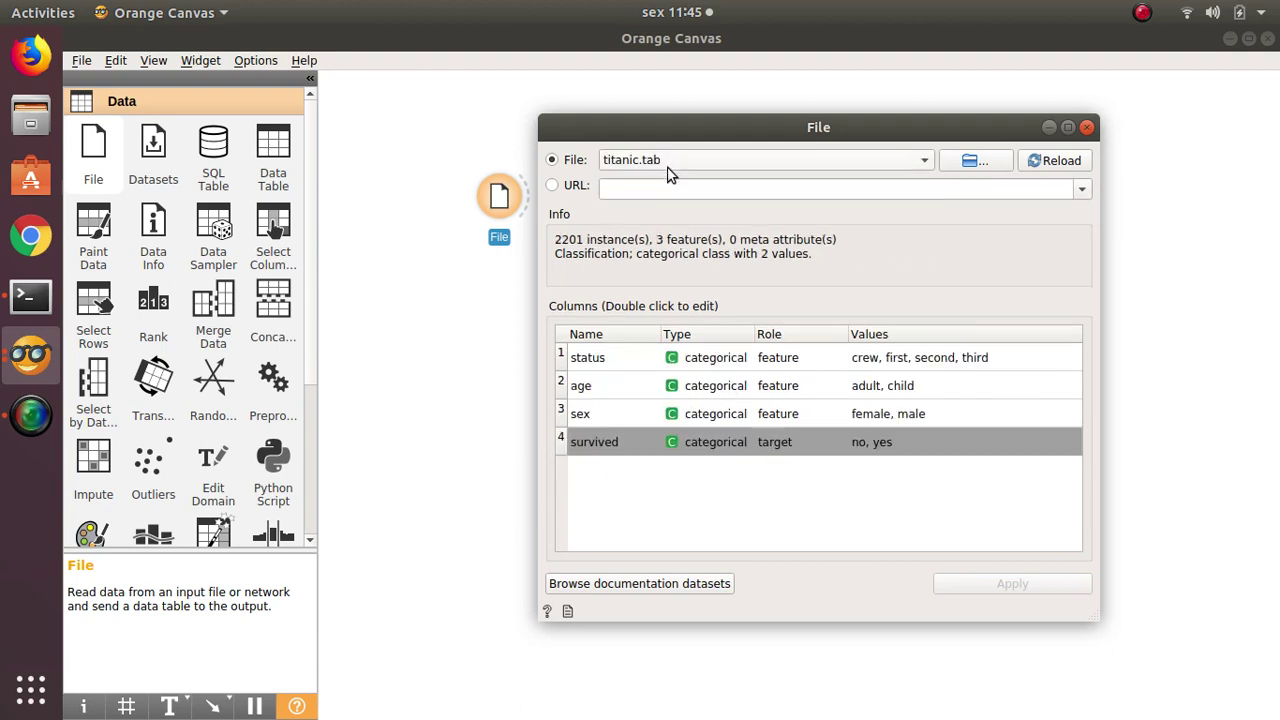
left_click(668, 171)
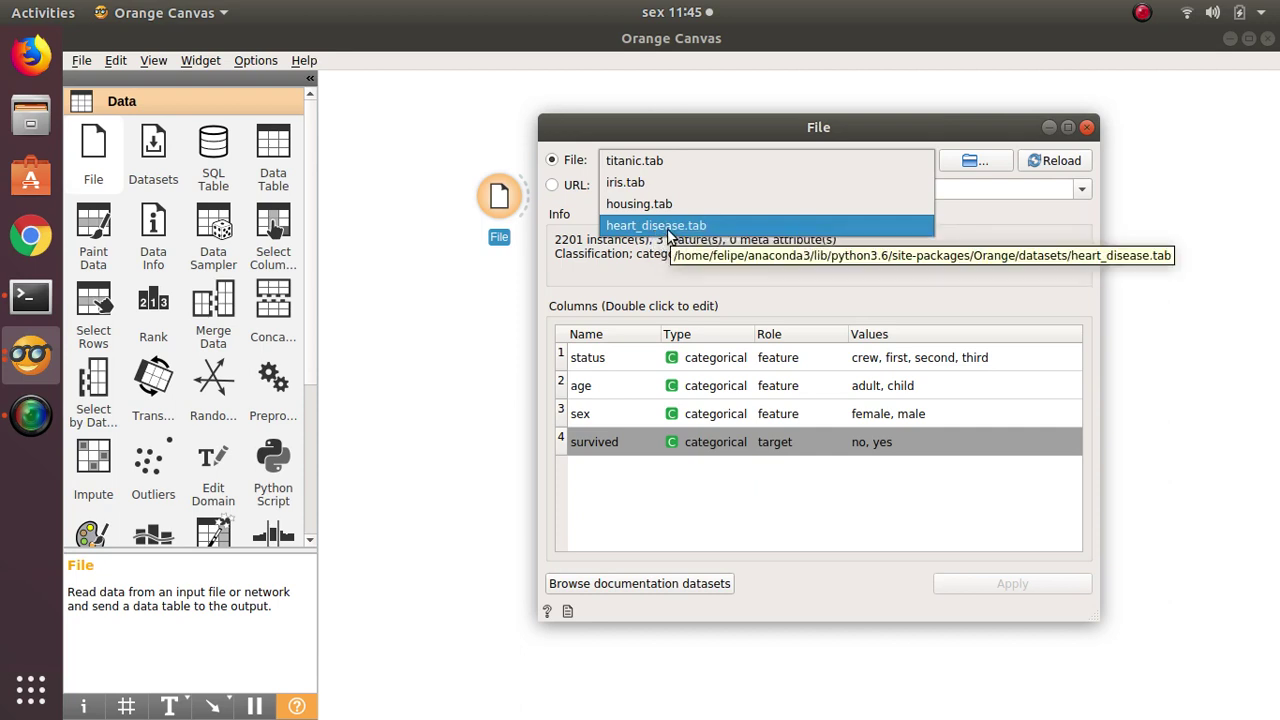
left_click(756, 270)
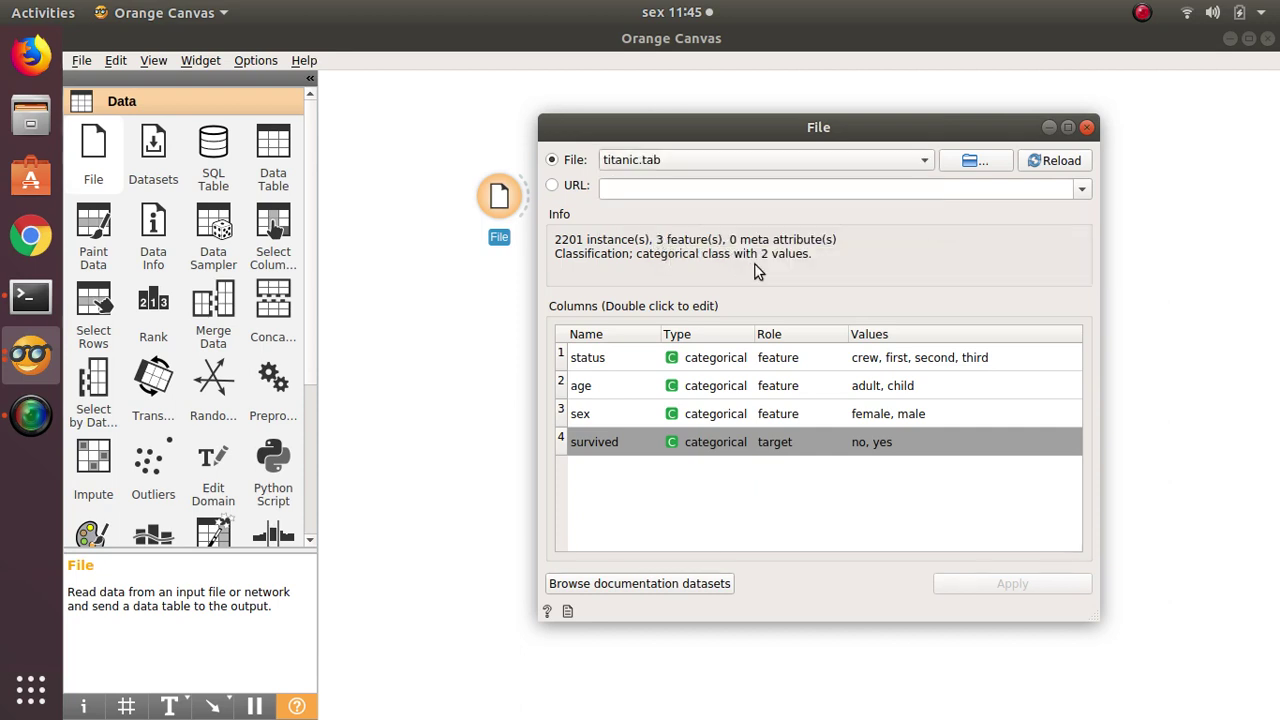
left_click(717, 167)
left_click(691, 184)
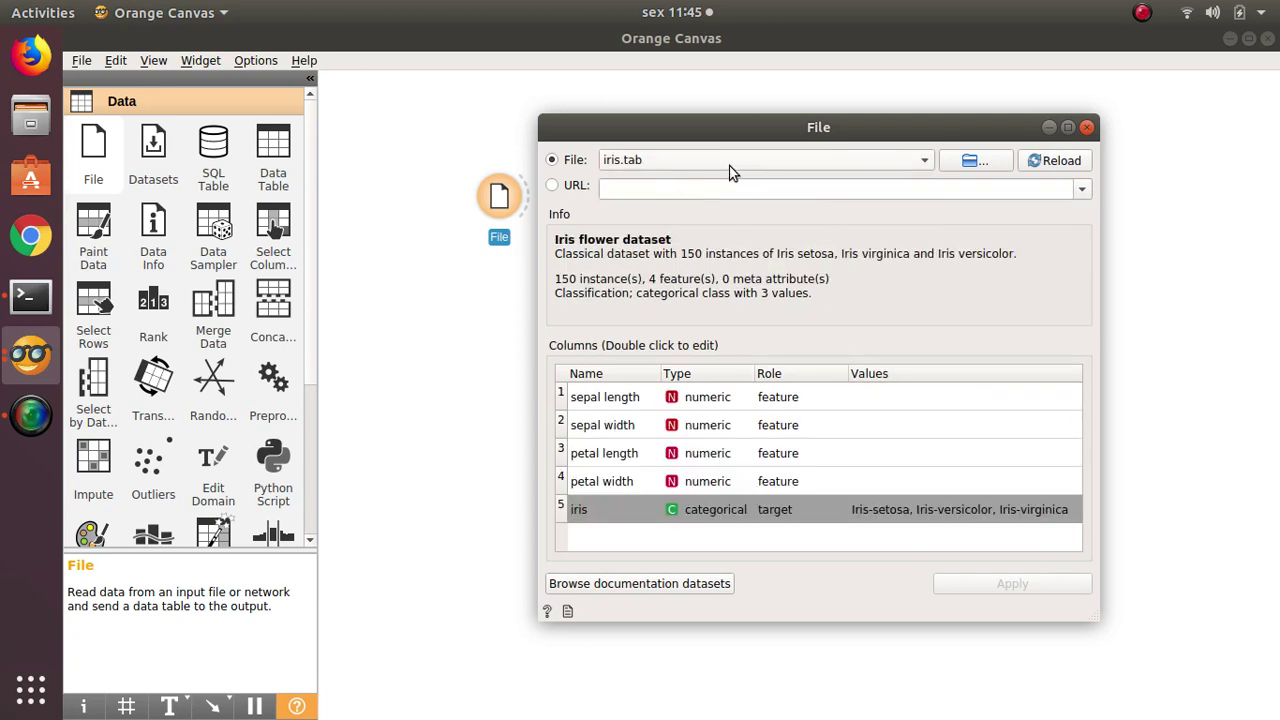
left_click(726, 164)
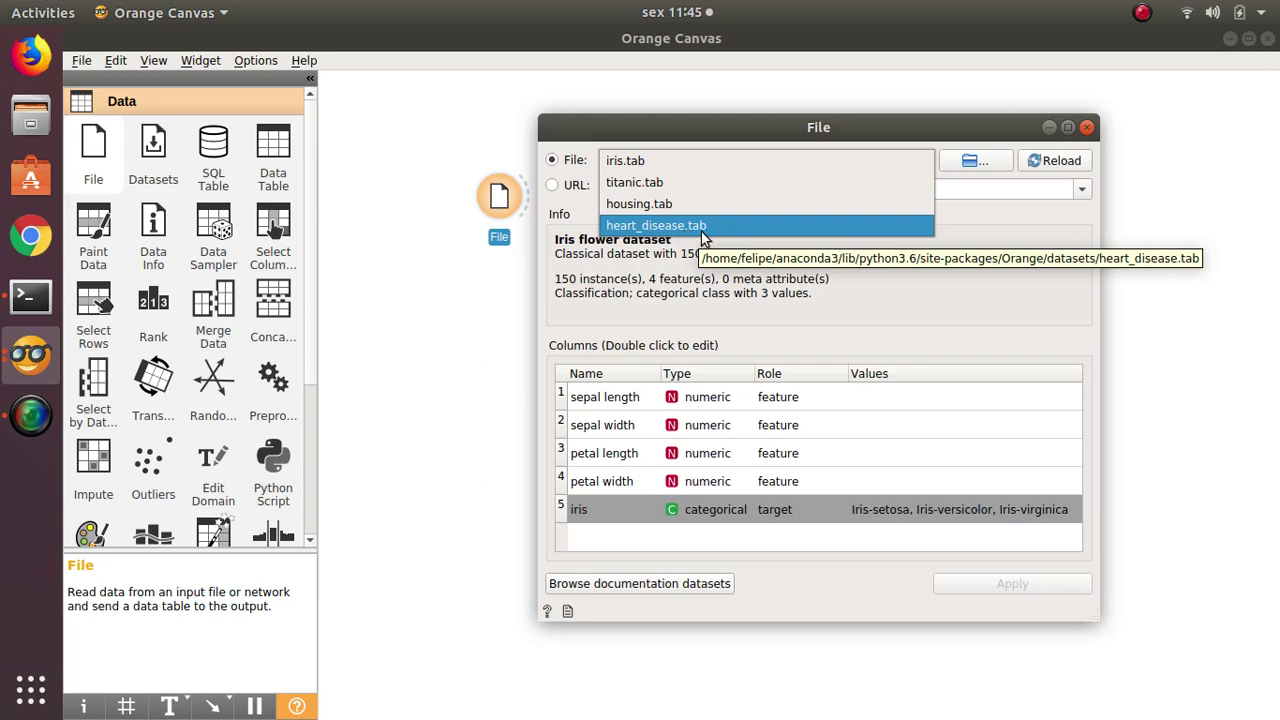
left_click(871, 265)
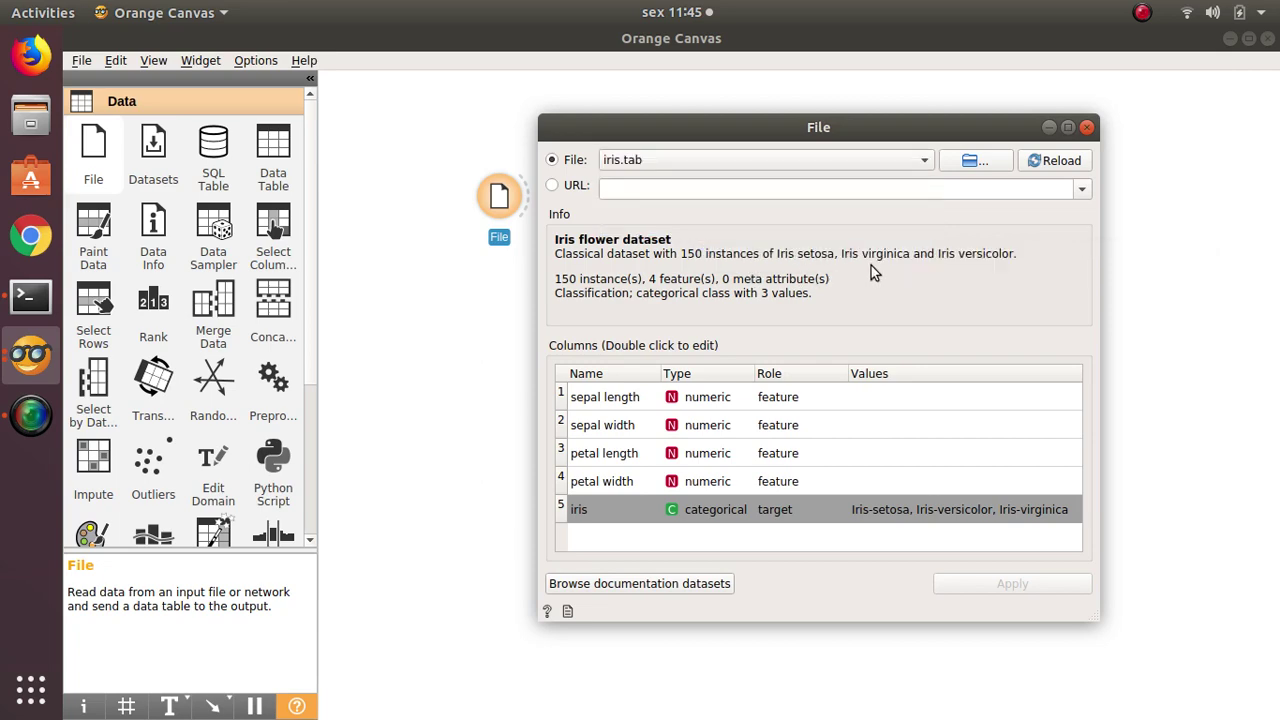
- Browse the sample dataset files in the Orange datasets folder and leave without opening one
left_click(989, 161)
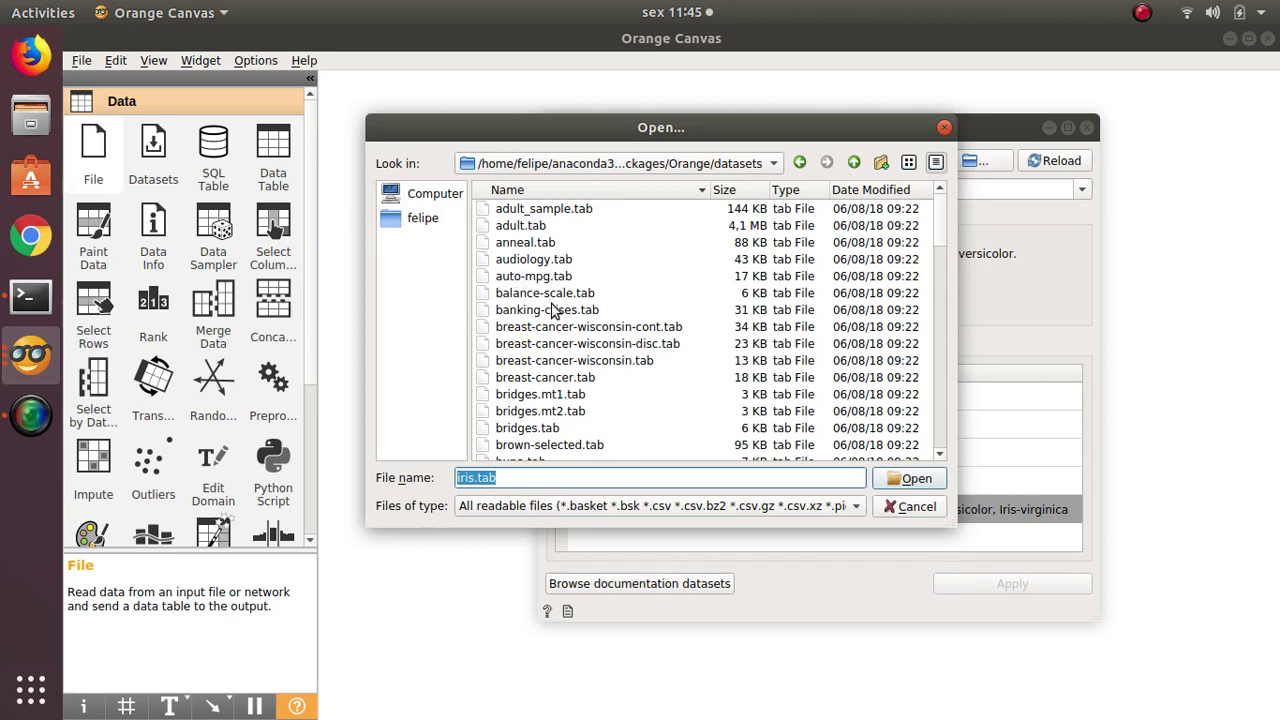
scroll(555, 317, "down", 6)
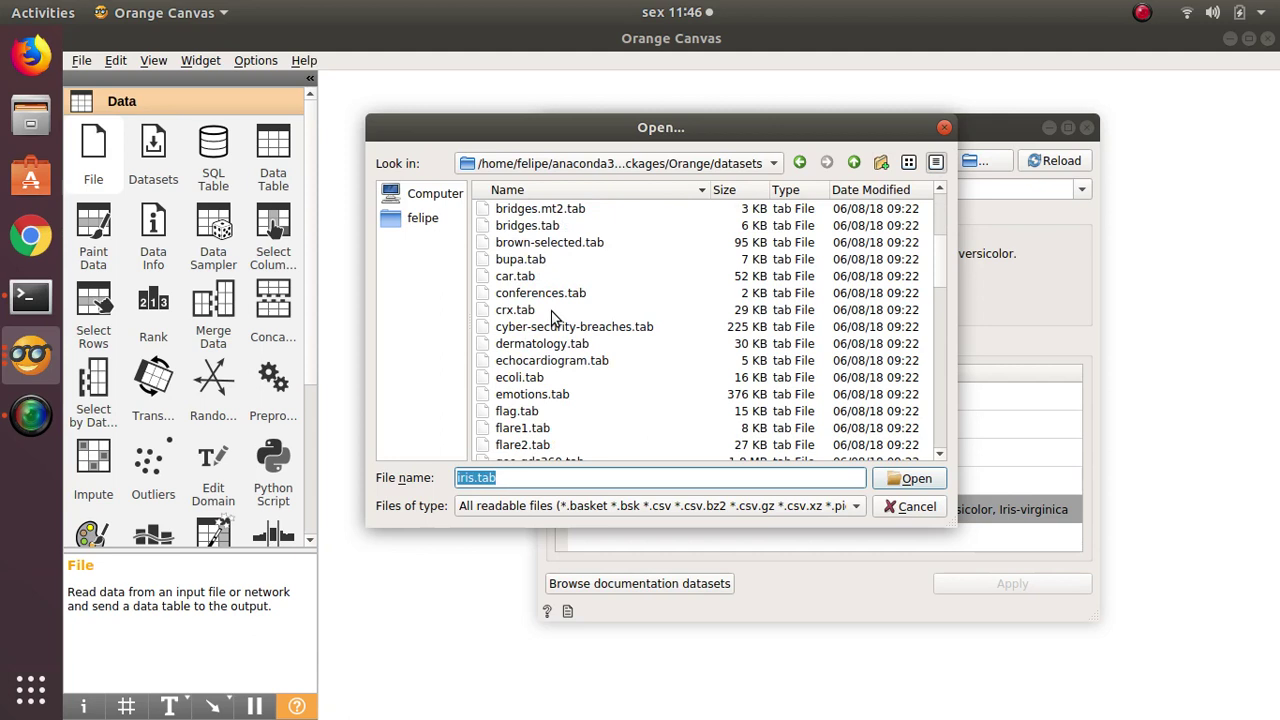
scroll(556, 318, "down", 2)
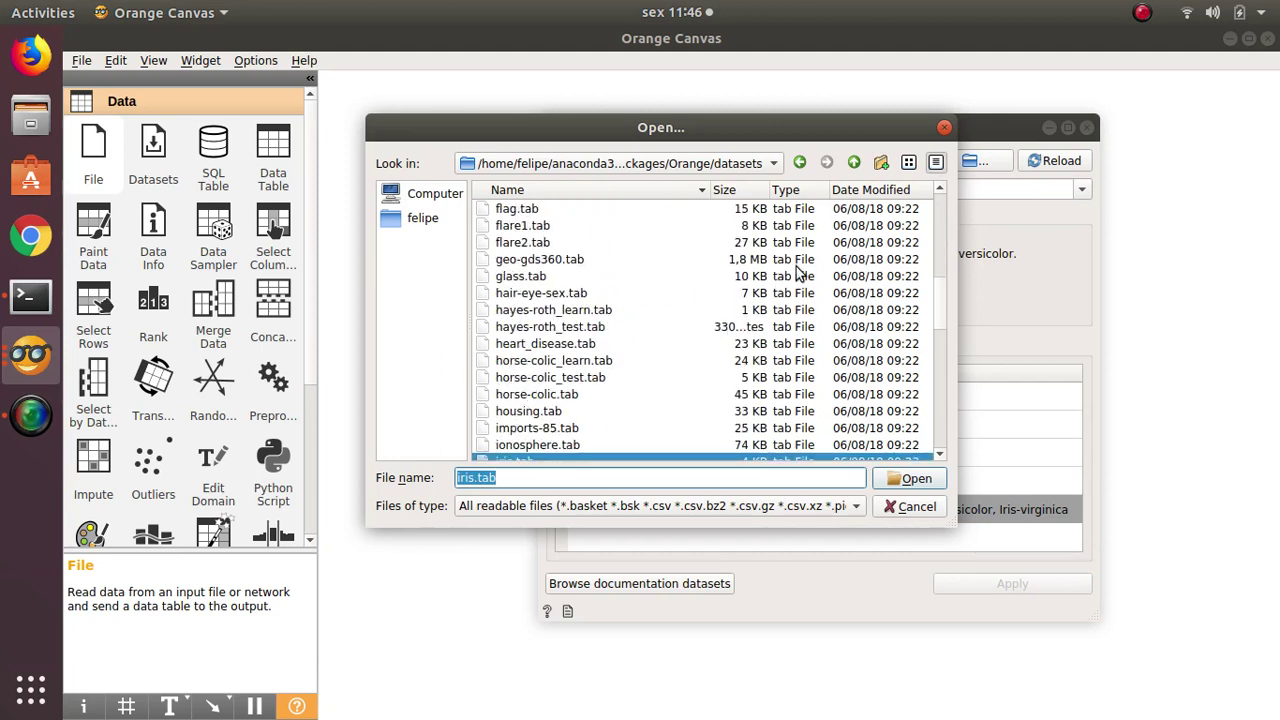
left_click(944, 127)
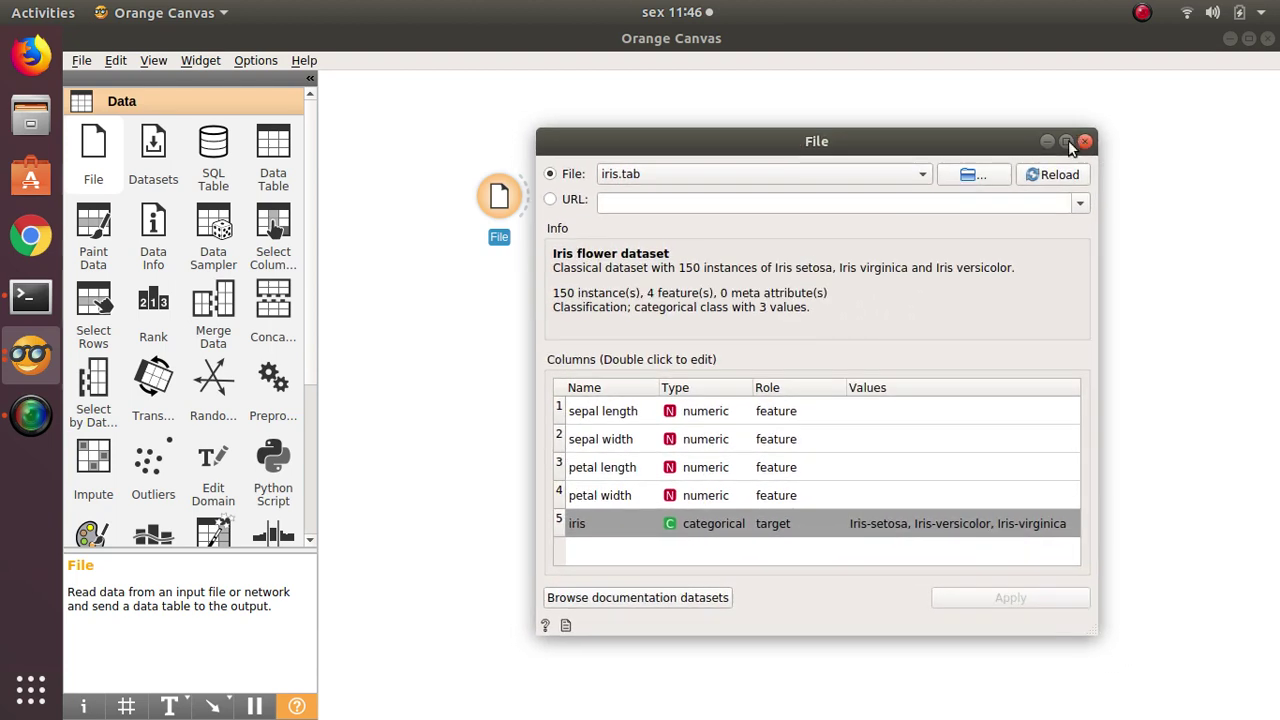
- Inspect the editable name and role of the iris column without changing them
left_click(767, 179)
left_click(768, 179)
left_click(609, 533)
double_click(631, 527)
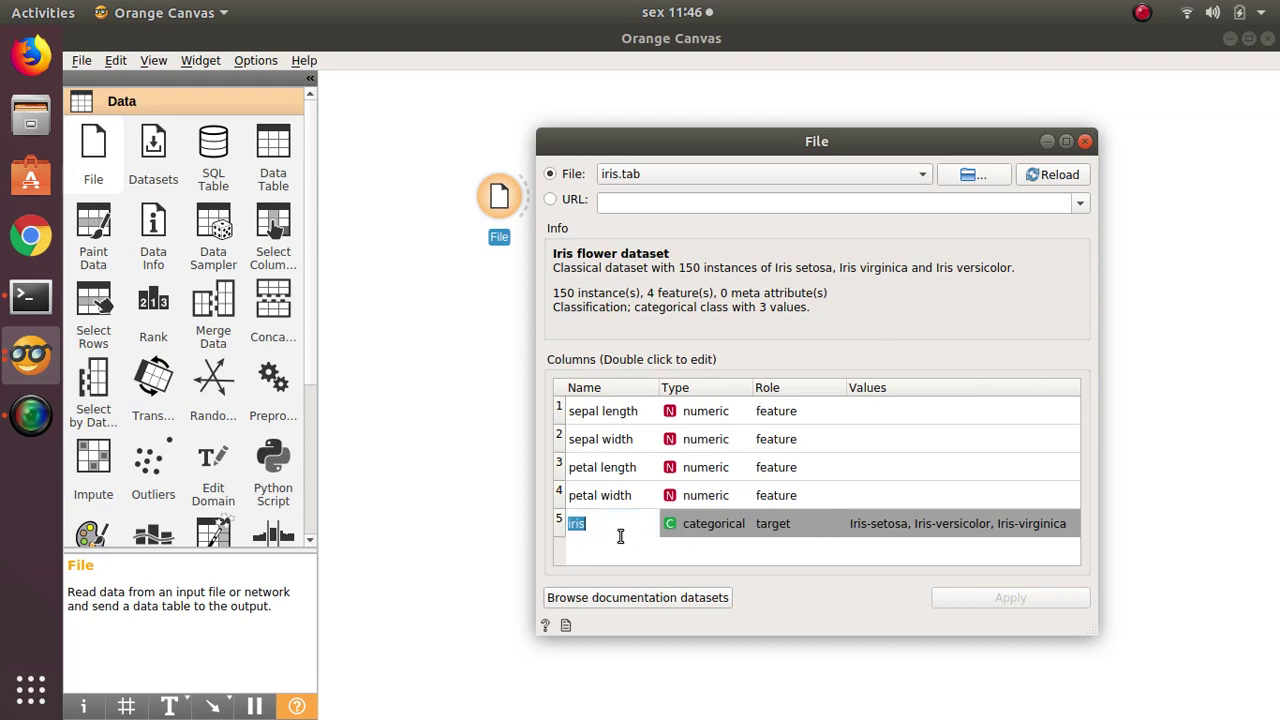
left_click(796, 528)
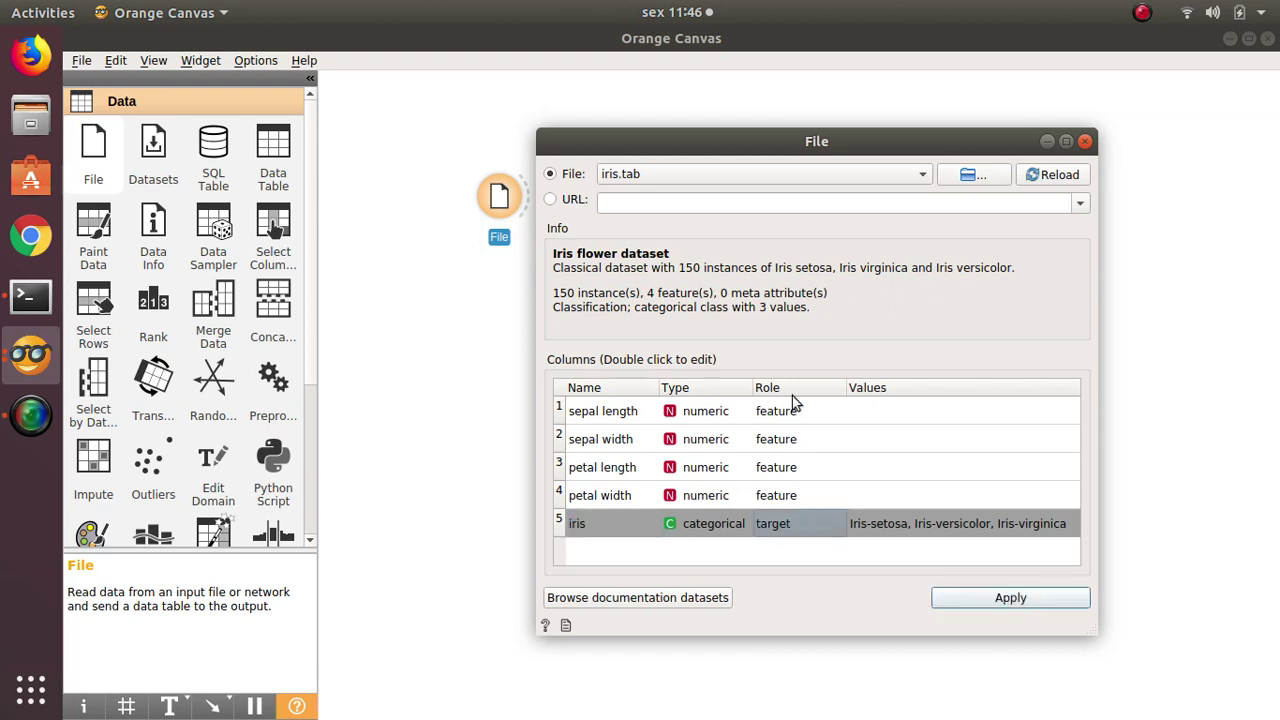
double_click(795, 526)
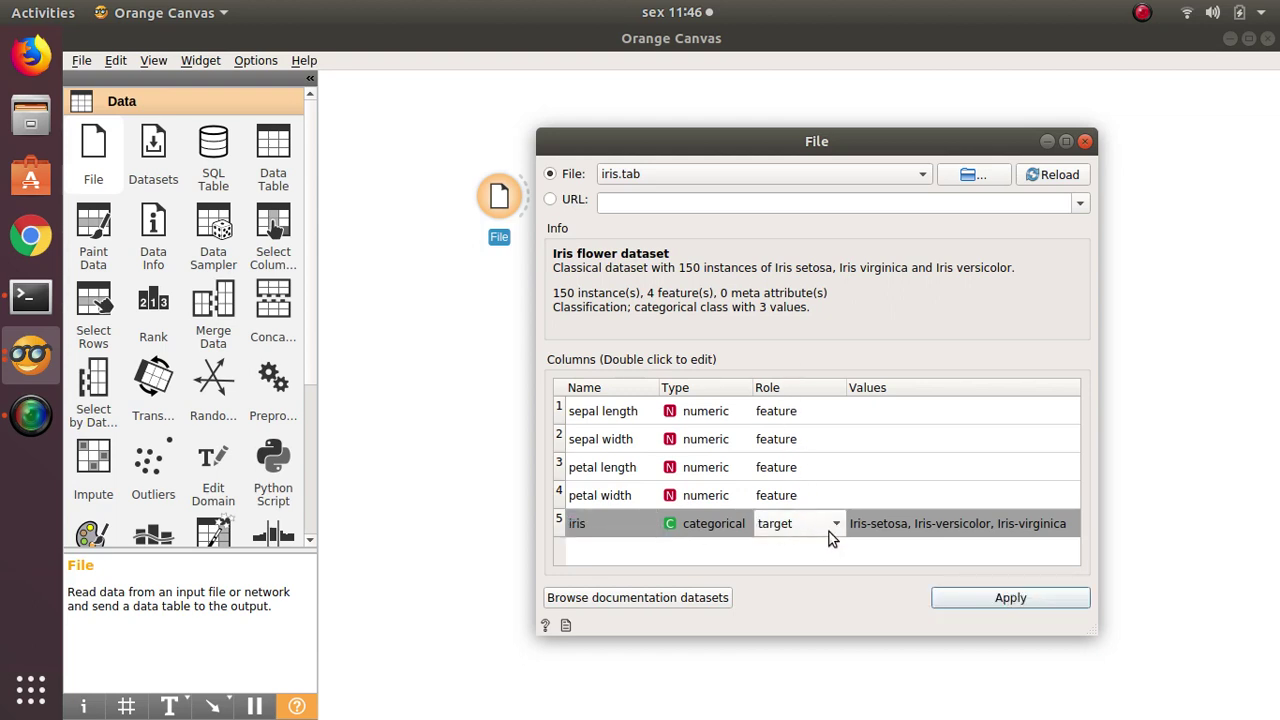
left_click(835, 530)
left_click(836, 534)
- Rename the iris target column to Classe, apply the change and close the File settings
double_click(631, 524)
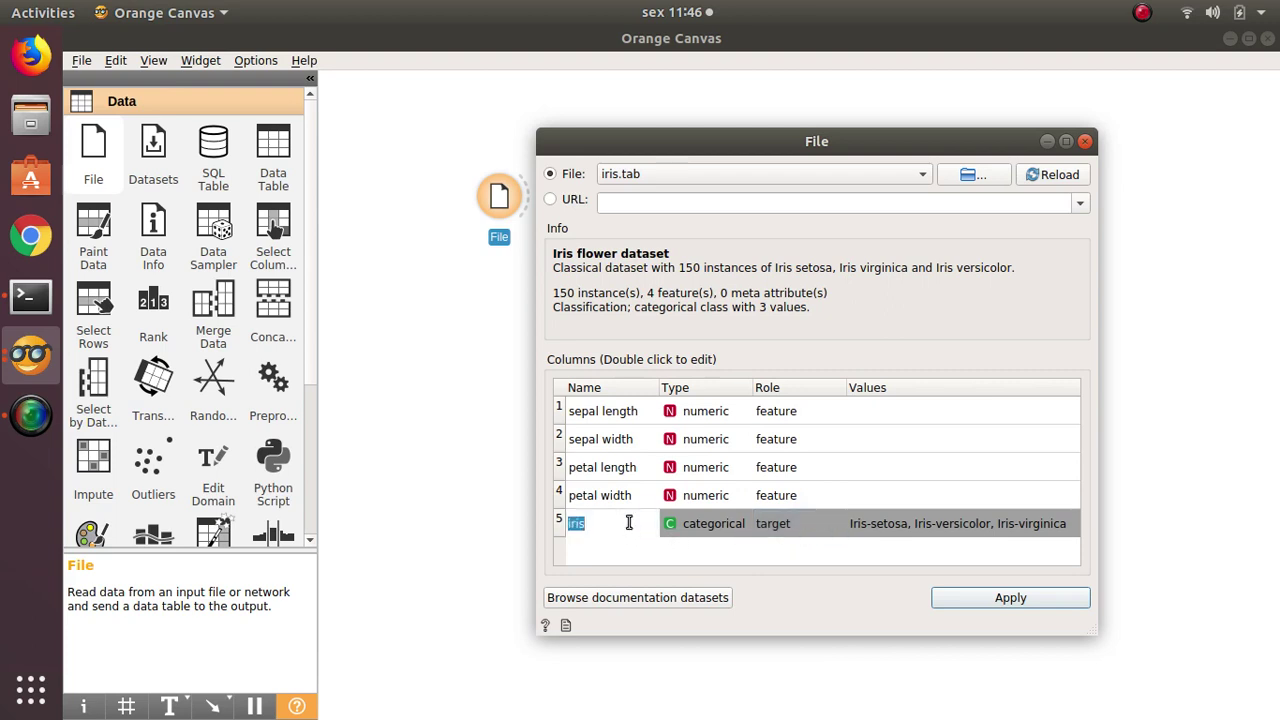
key("BackSpace")
type("Classe")
left_click(676, 528)
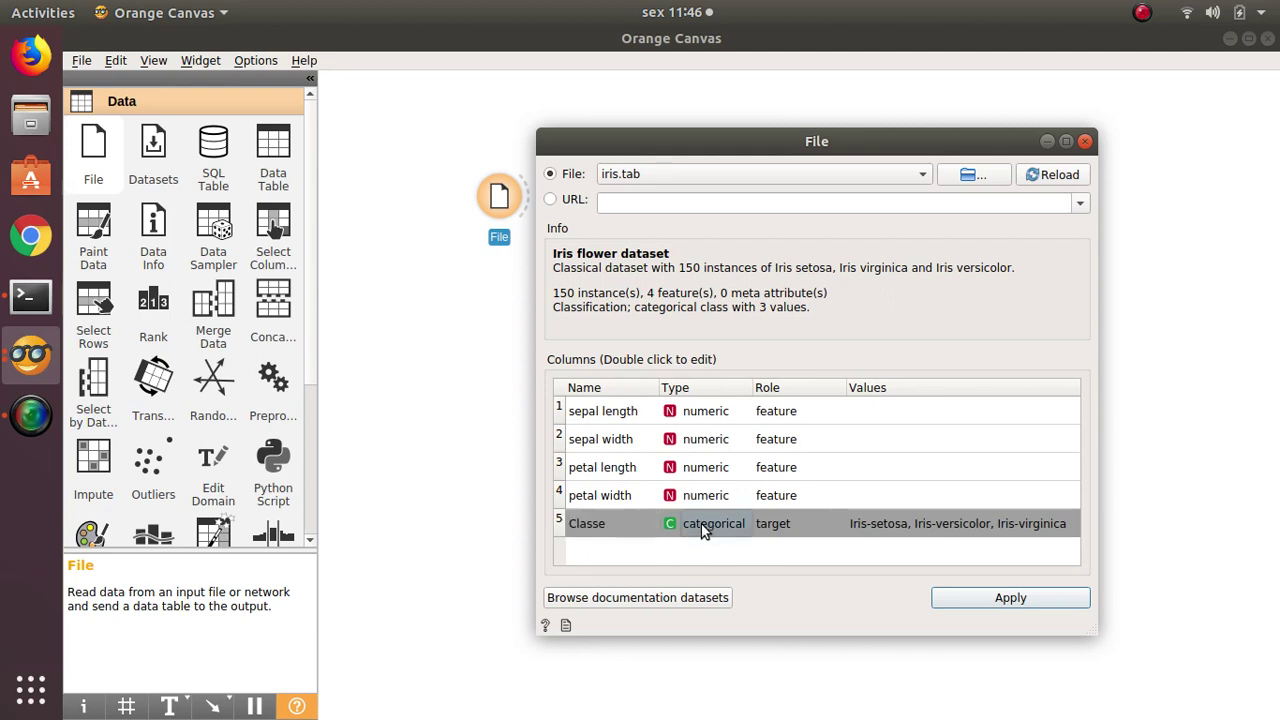
left_click(1001, 597)
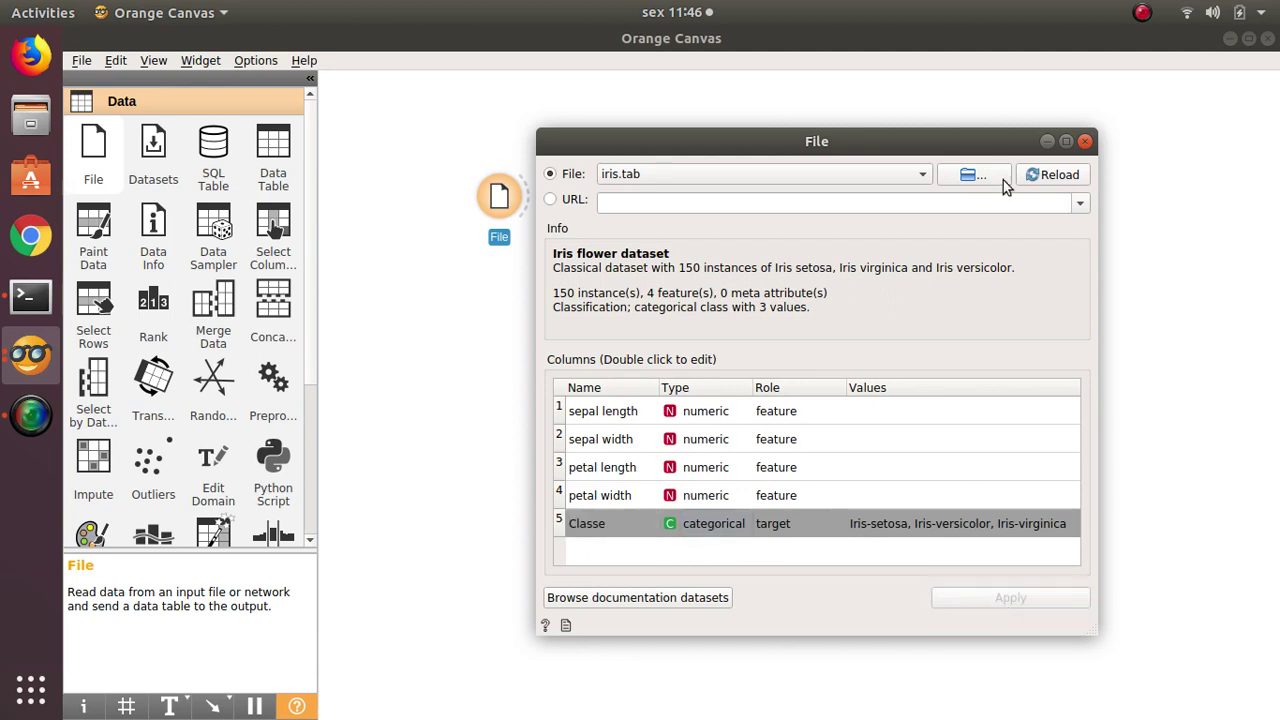
left_click(1085, 142)
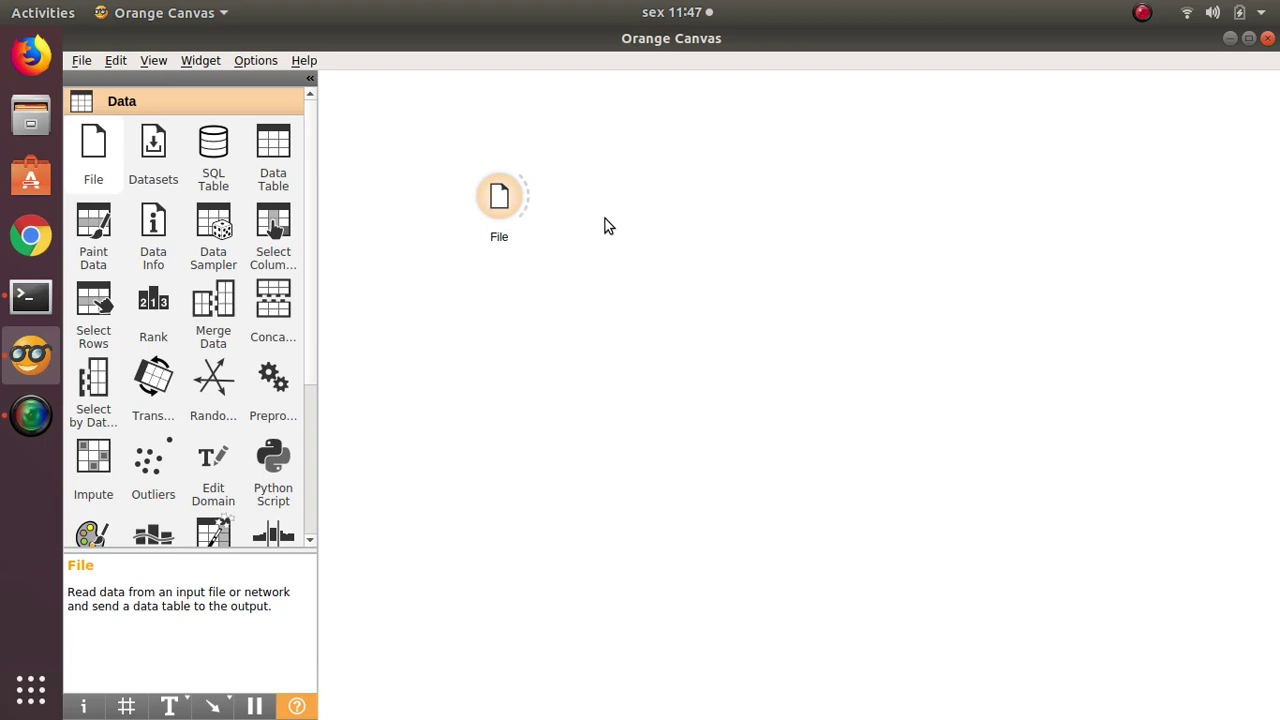
- Add a Data Table widget linked to the File widget and open its table maximized
left_click_drag(273, 160, 714, 123)
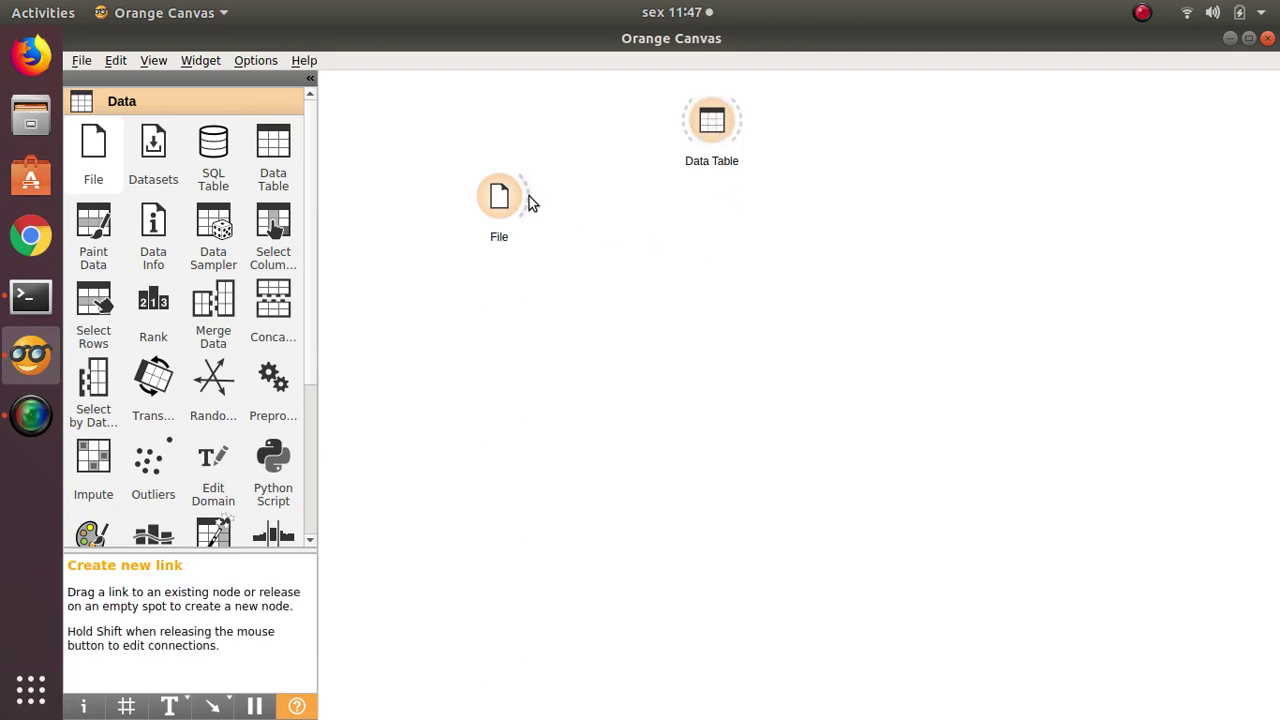
left_click_drag(530, 203, 692, 121)
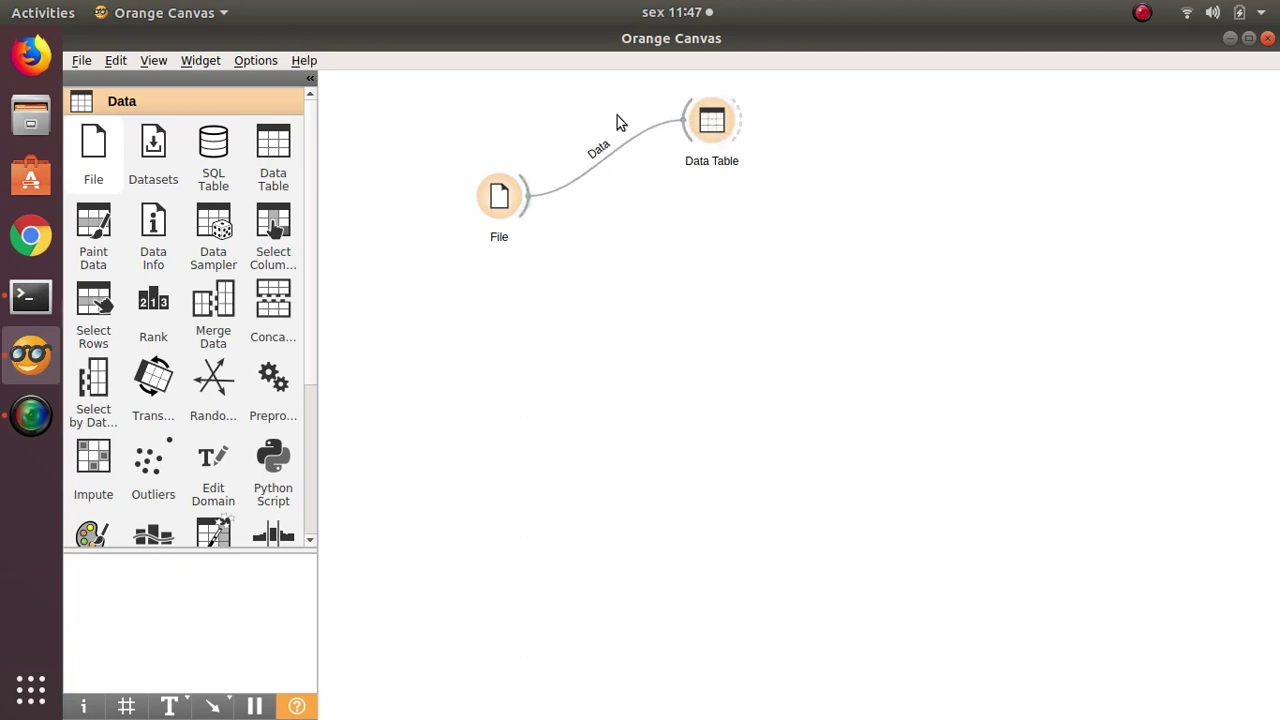
double_click(713, 136)
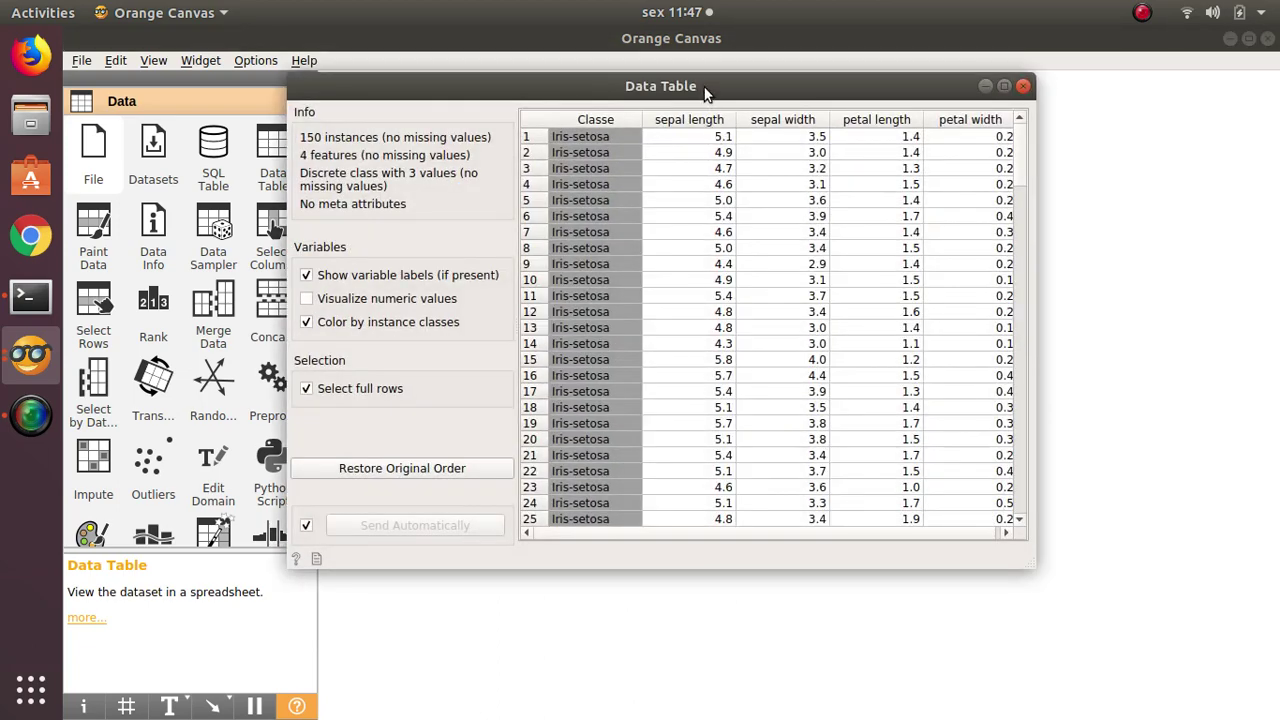
double_click(704, 87)
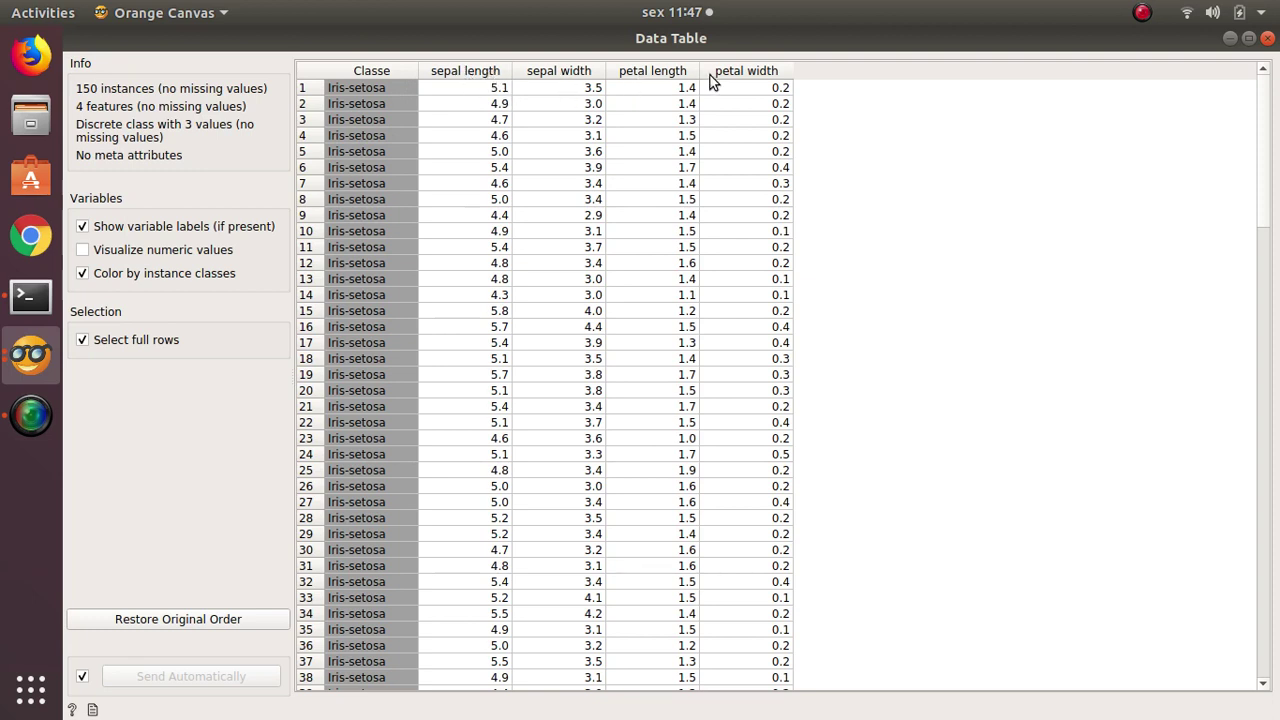
- Turn on Visualize numeric values in the data table and review the rows of the different iris classes
left_click(197, 252)
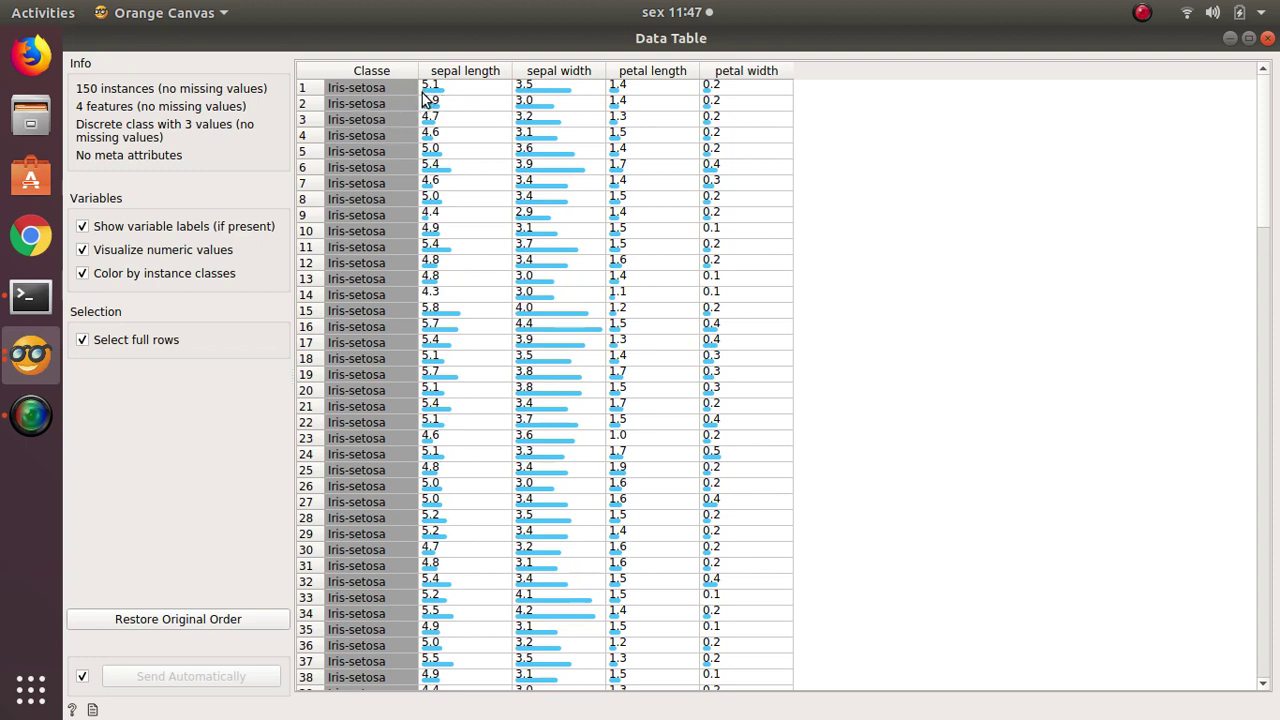
left_click_drag(1266, 200, 1260, 354)
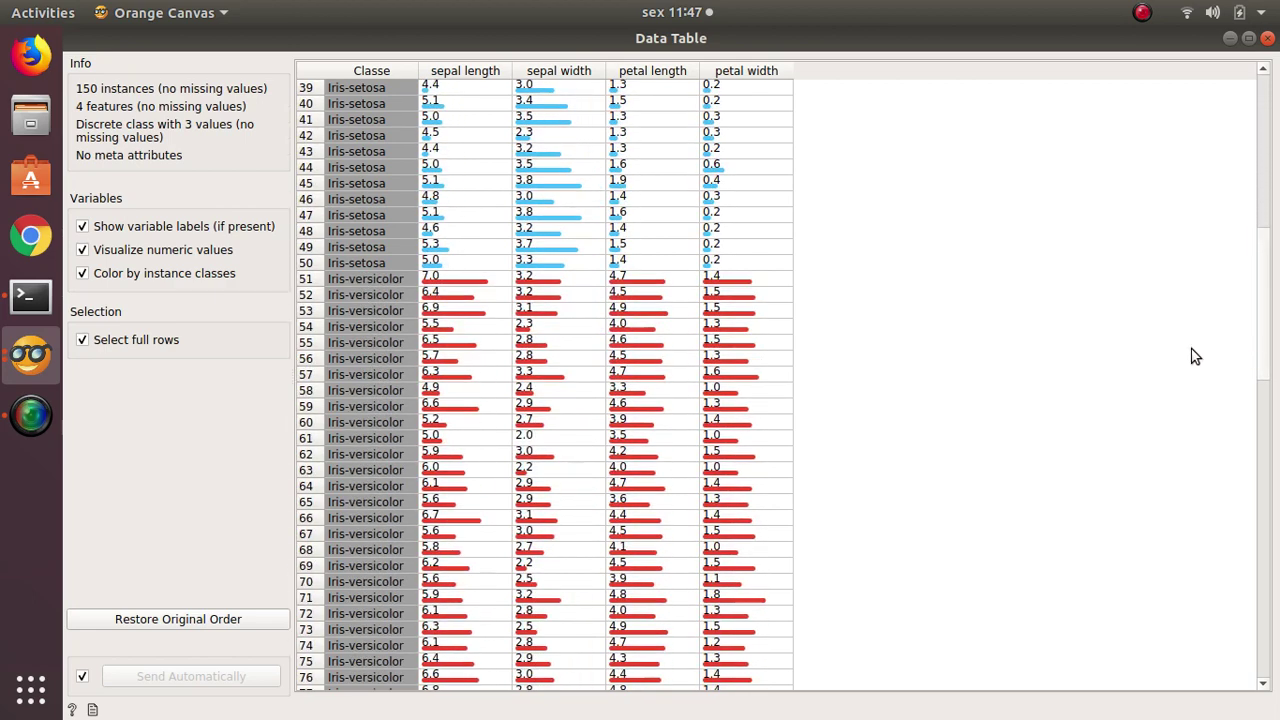
scroll(1170, 354, "down", 3)
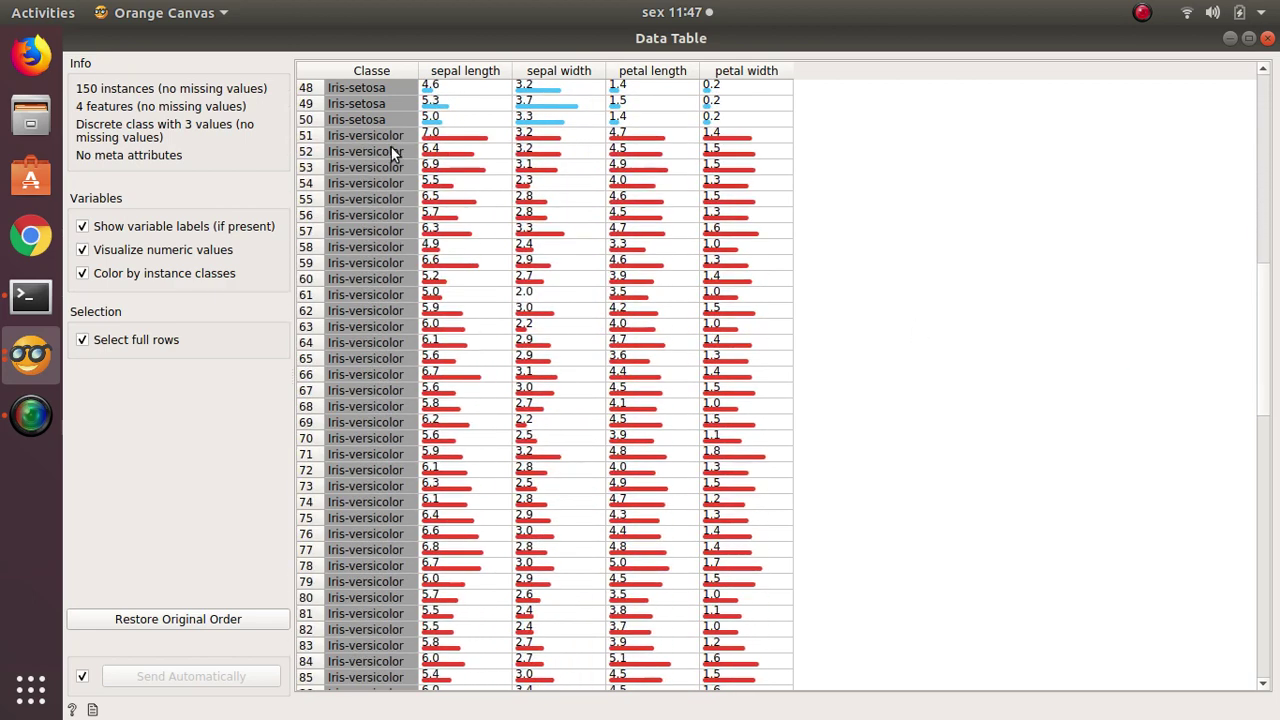
scroll(811, 257, "down", 11)
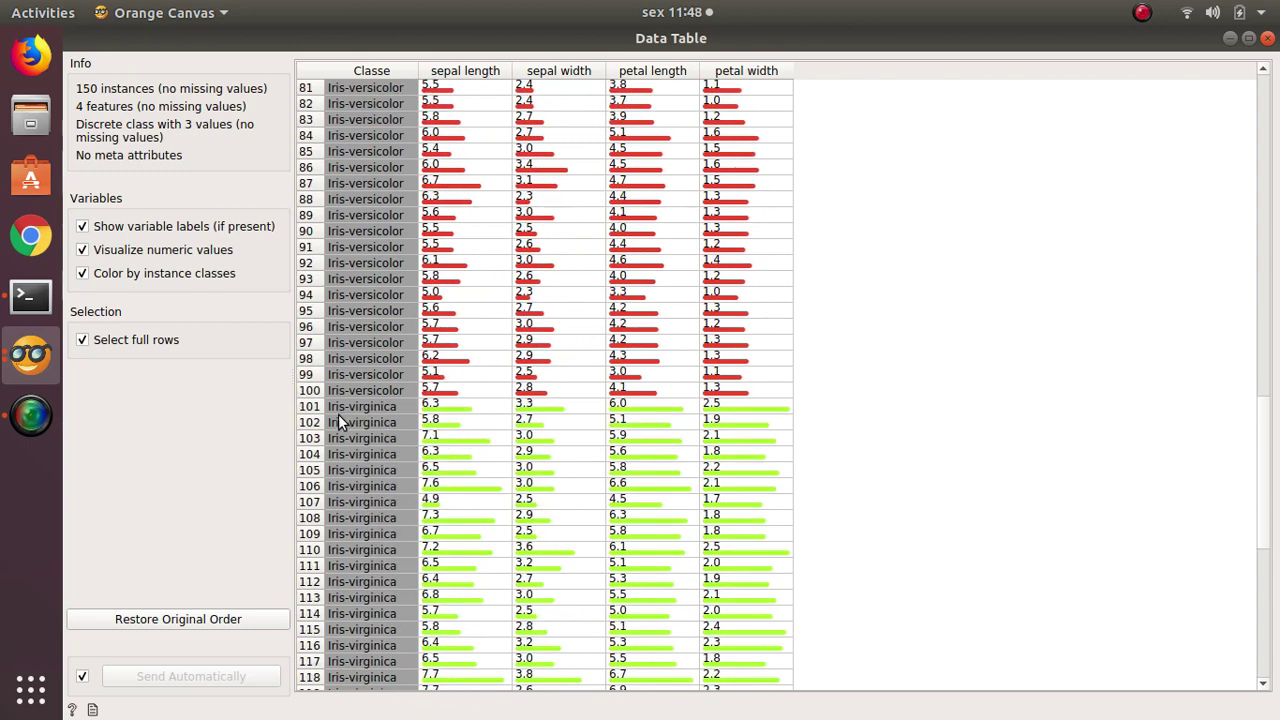
scroll(555, 445, "up", 16)
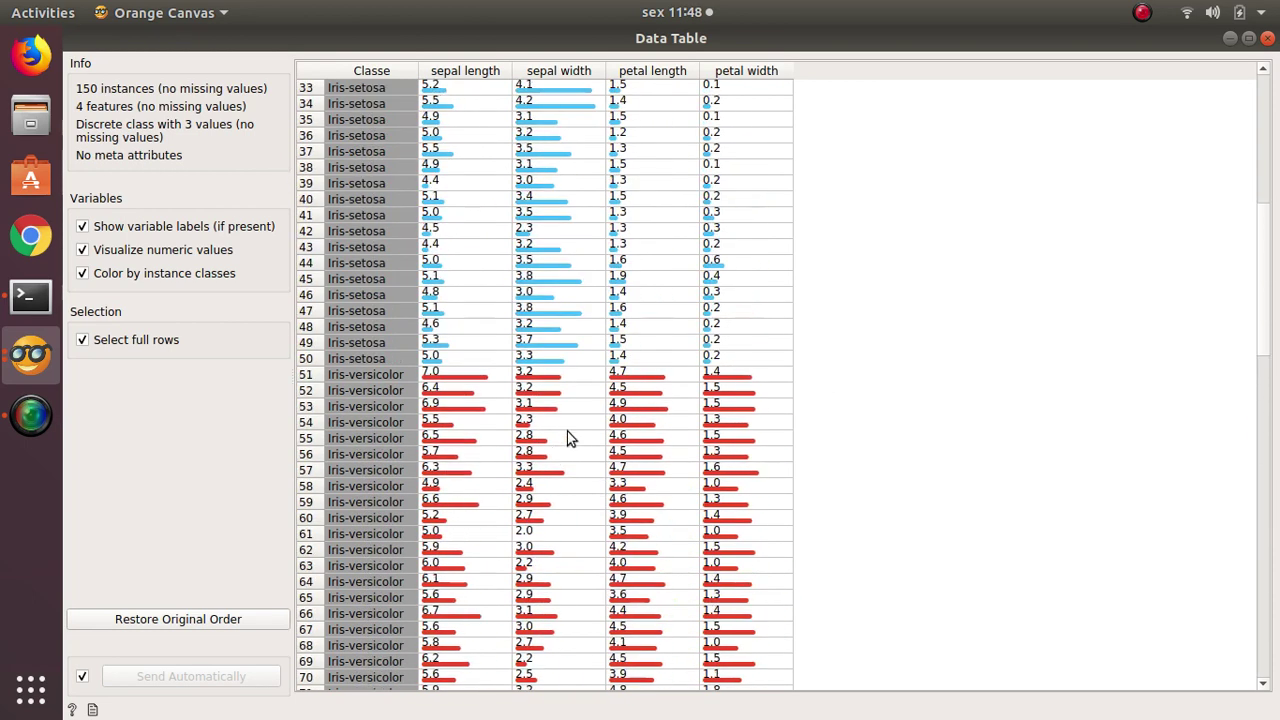
scroll(623, 371, "up", 10)
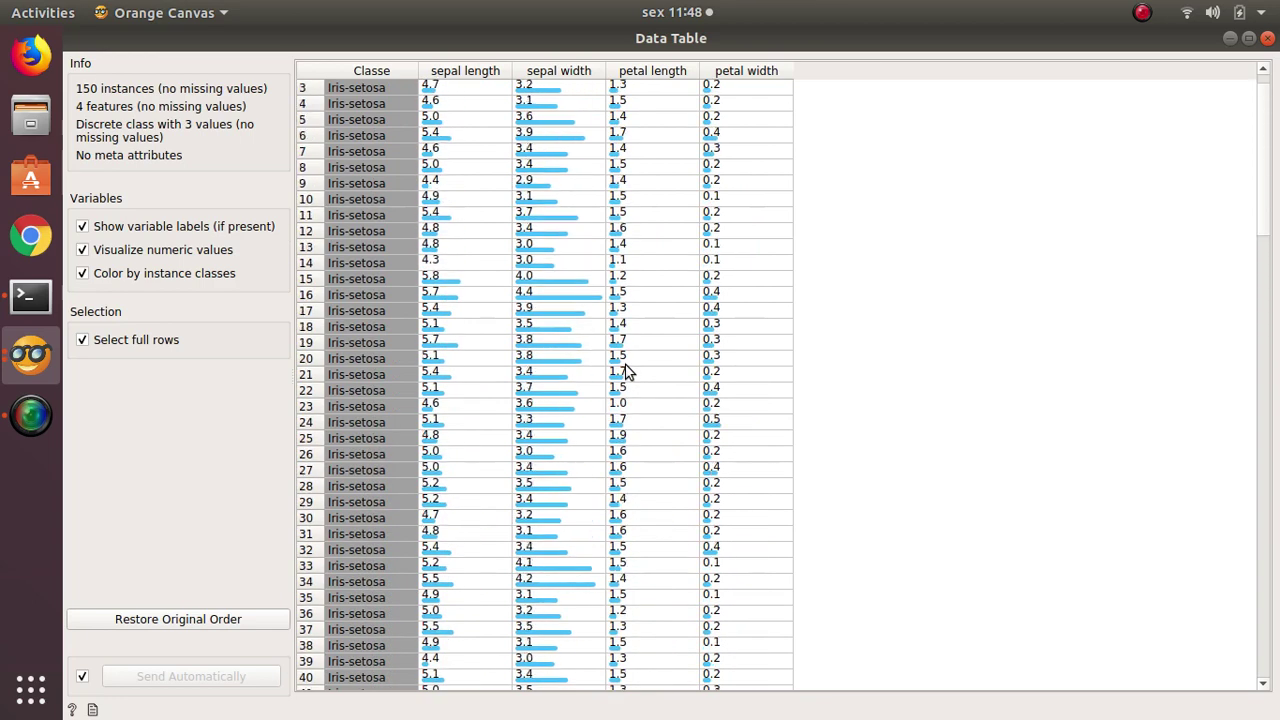
- Review the data table rows of all three iris classes, return to the first row and close the table
scroll(623, 371, "up", 1)
scroll(537, 420, "down", 15)
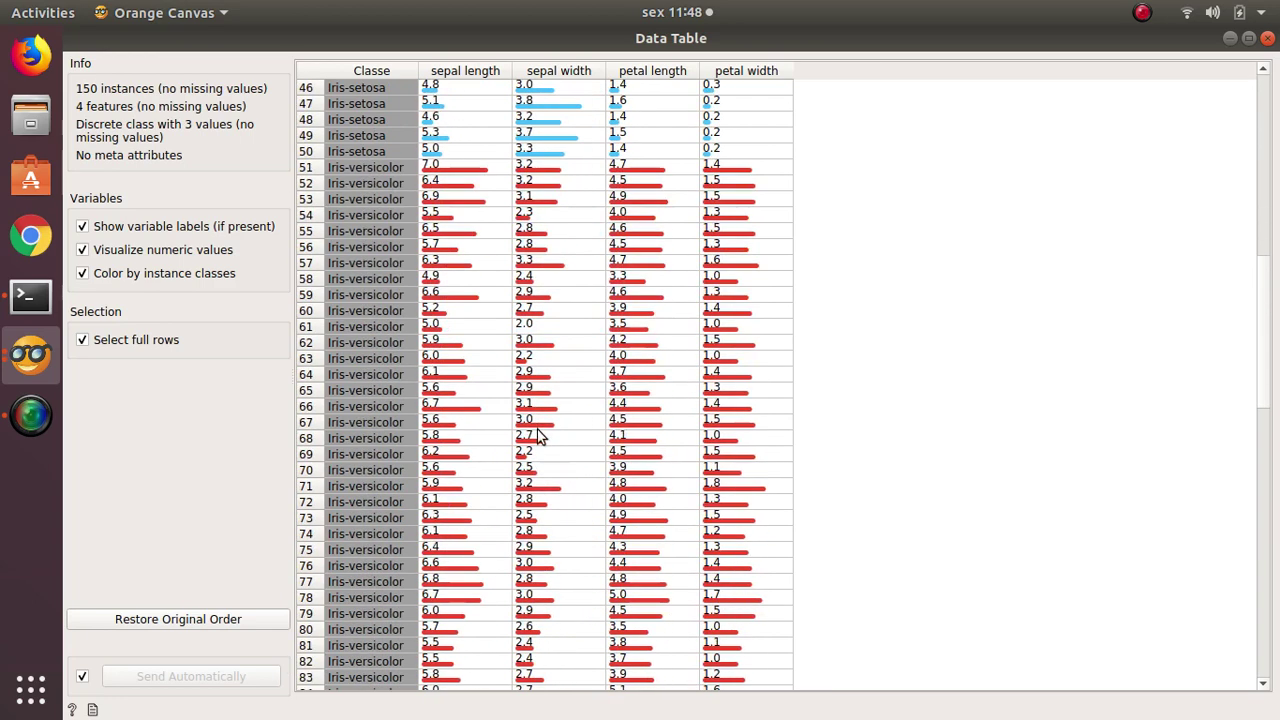
scroll(540, 436, "down", 12)
scroll(700, 460, "down", 3)
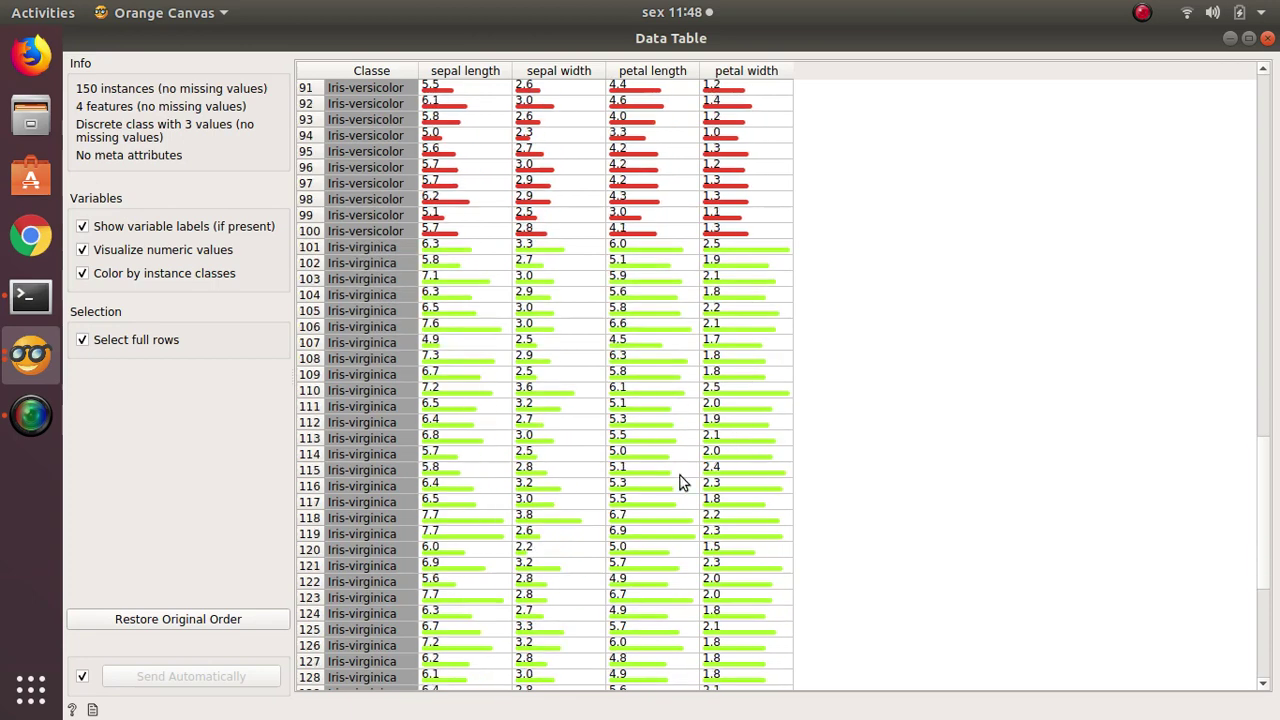
scroll(679, 482, "down", 1)
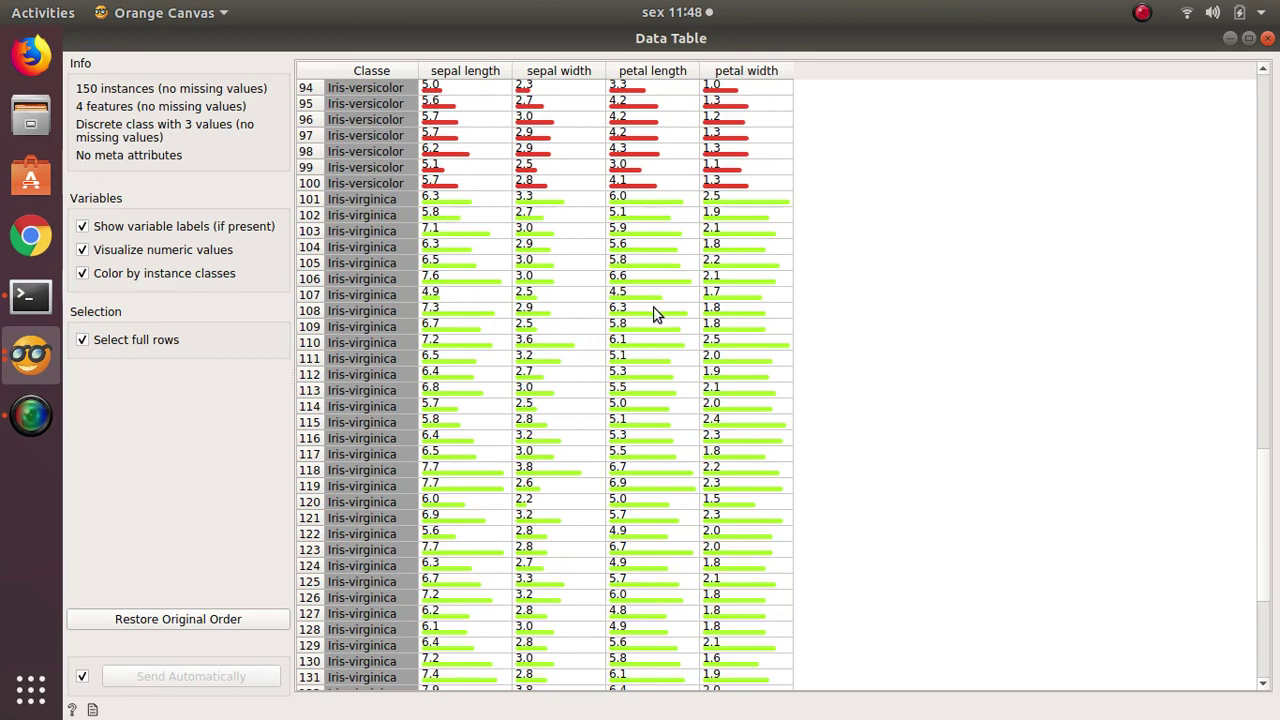
scroll(735, 320, "up", 5)
scroll(735, 320, "up", 9)
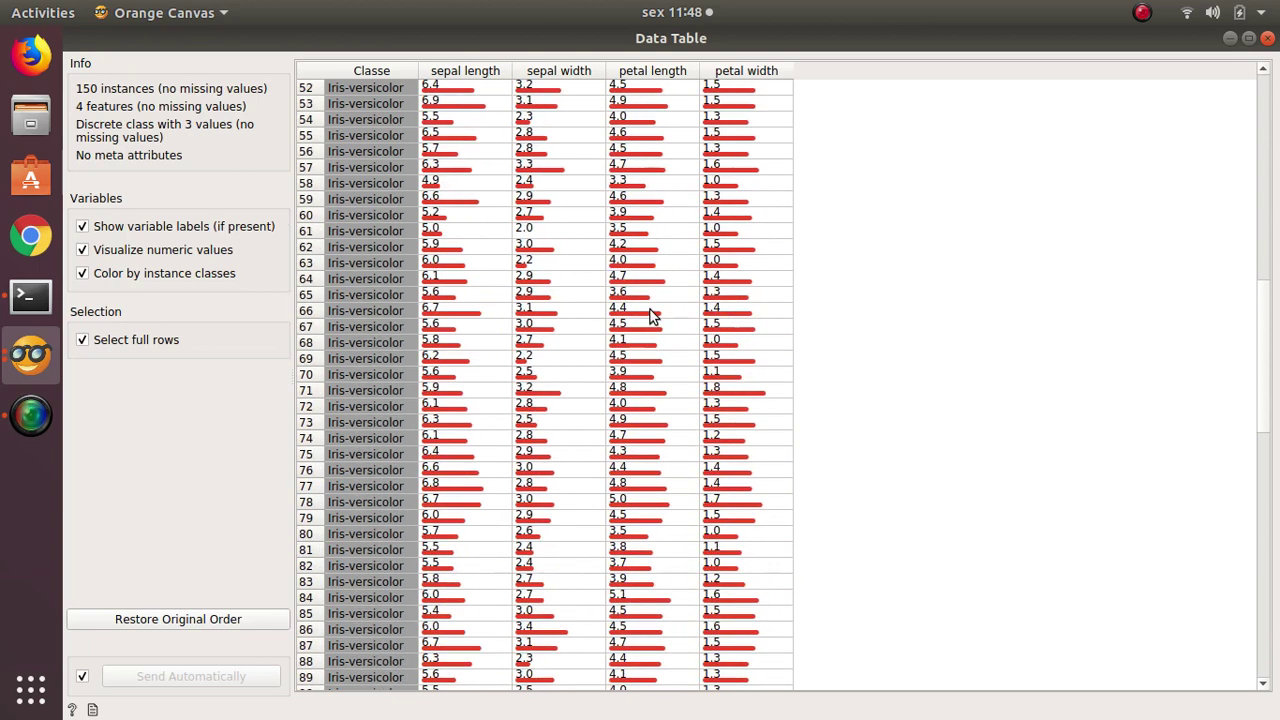
scroll(651, 316, "up", 4)
scroll(1000, 240, "up", 11)
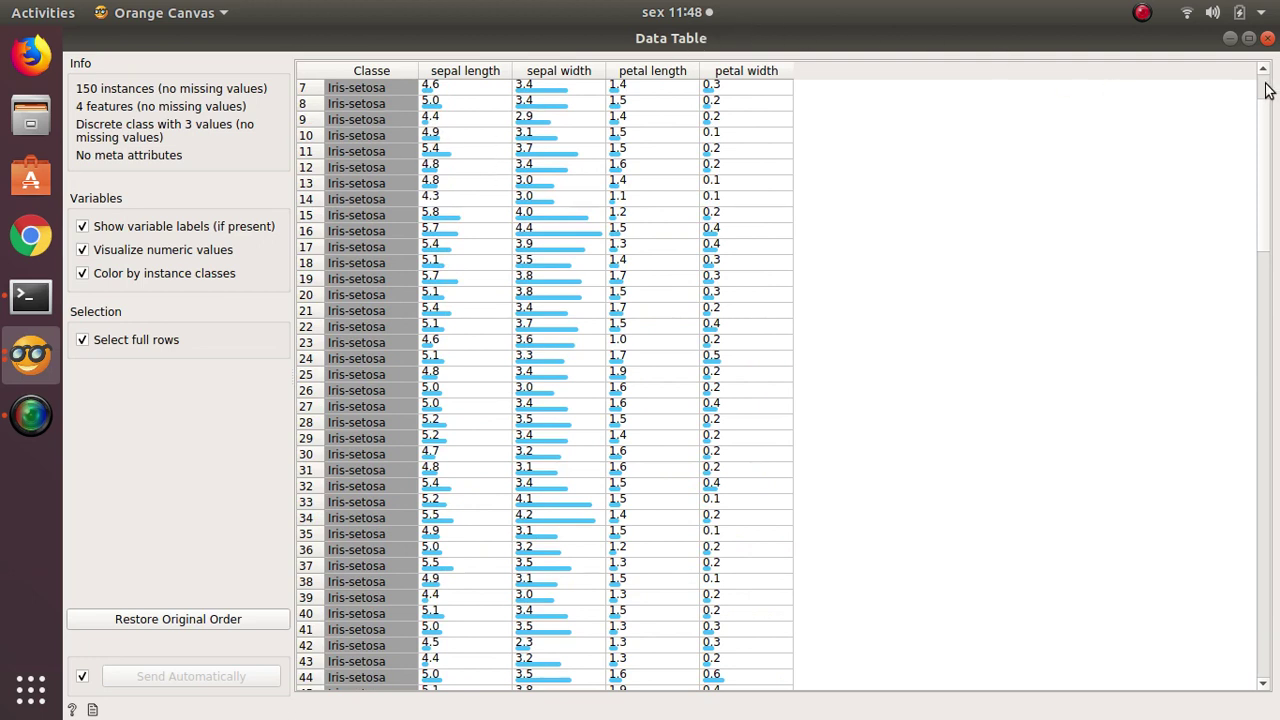
scroll(1268, 89, "up", 2)
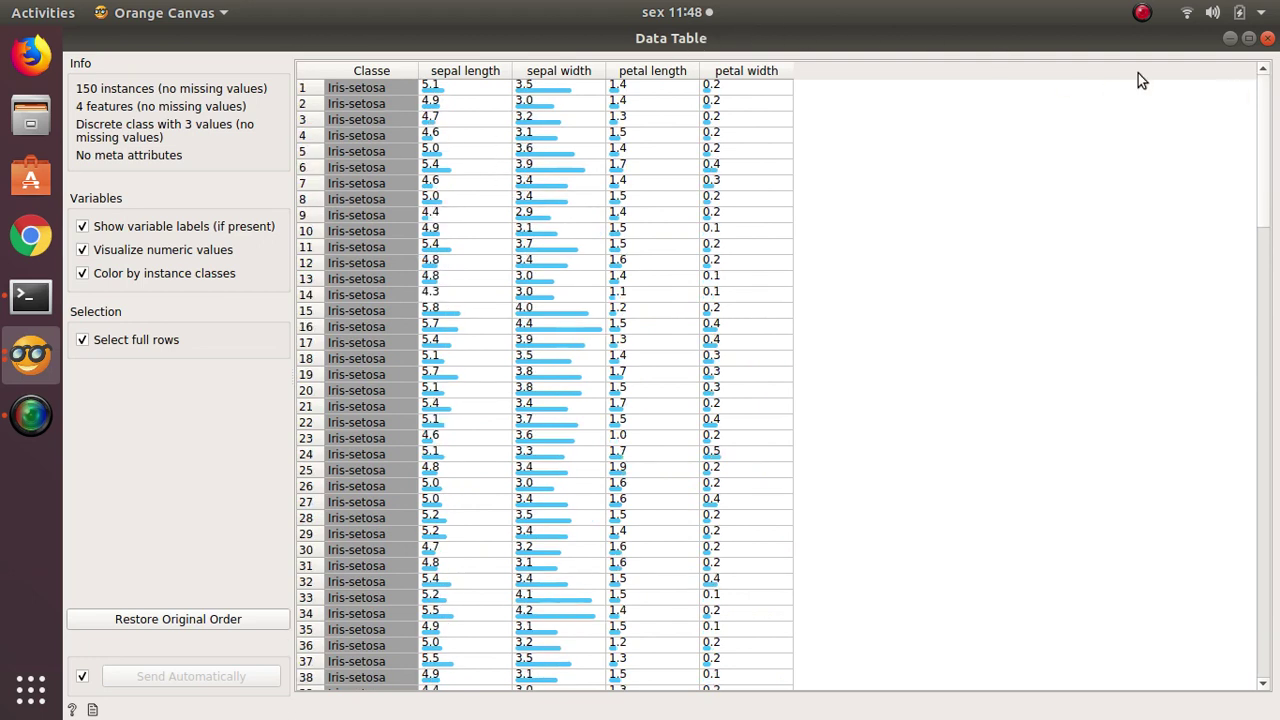
double_click(818, 37)
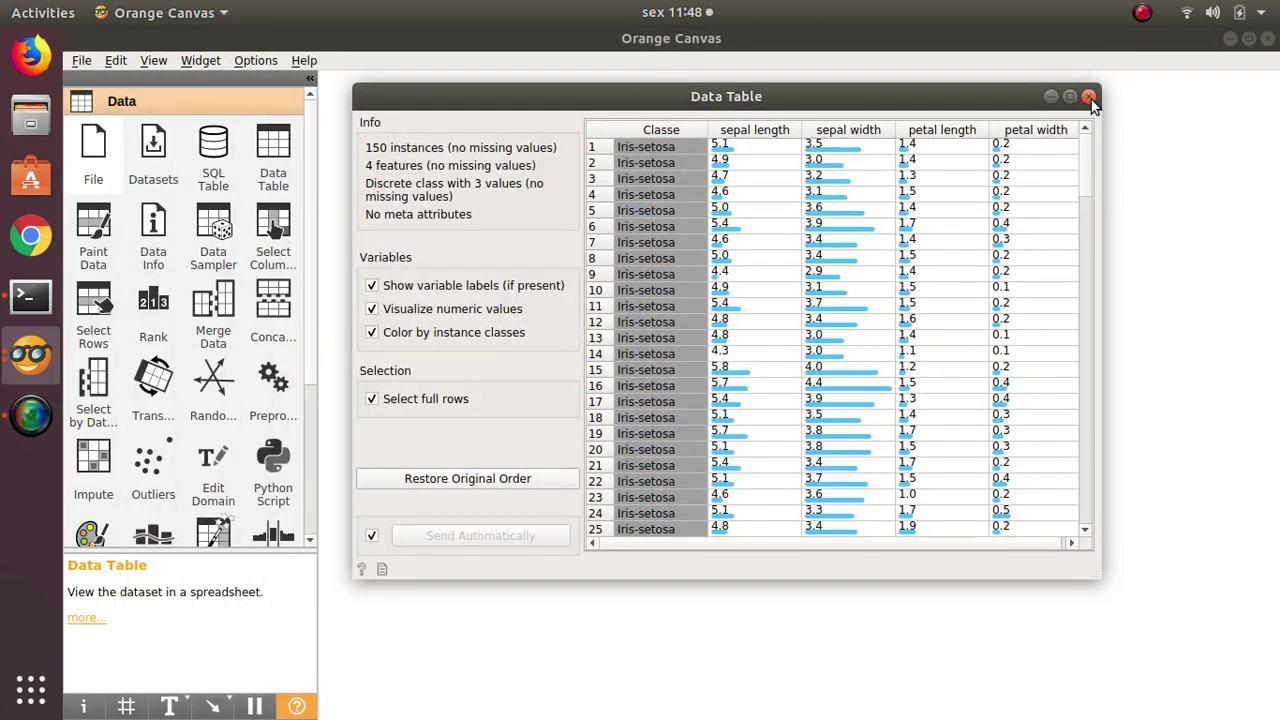
left_click(1090, 97)
left_click(839, 306)
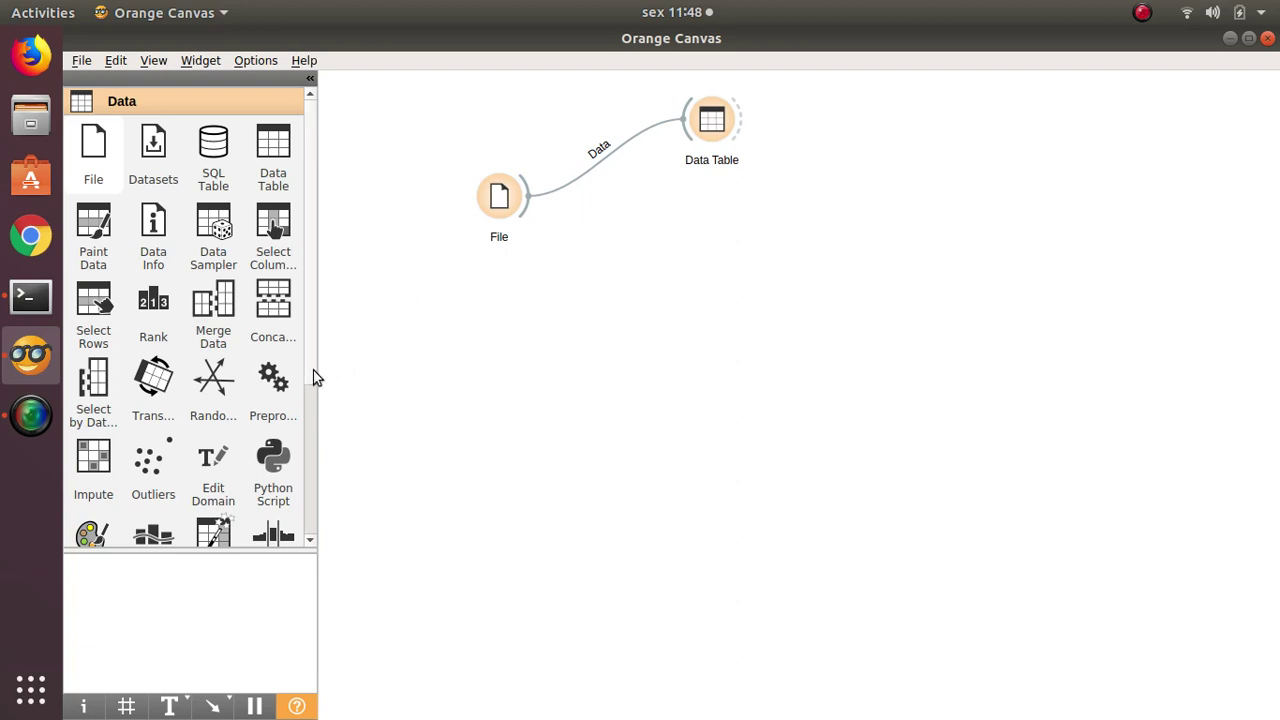
- Add a Distributions widget linked to the File widget and open its plot maximized
scroll(308, 408, "down", 2)
scroll(304, 450, "down", 6)
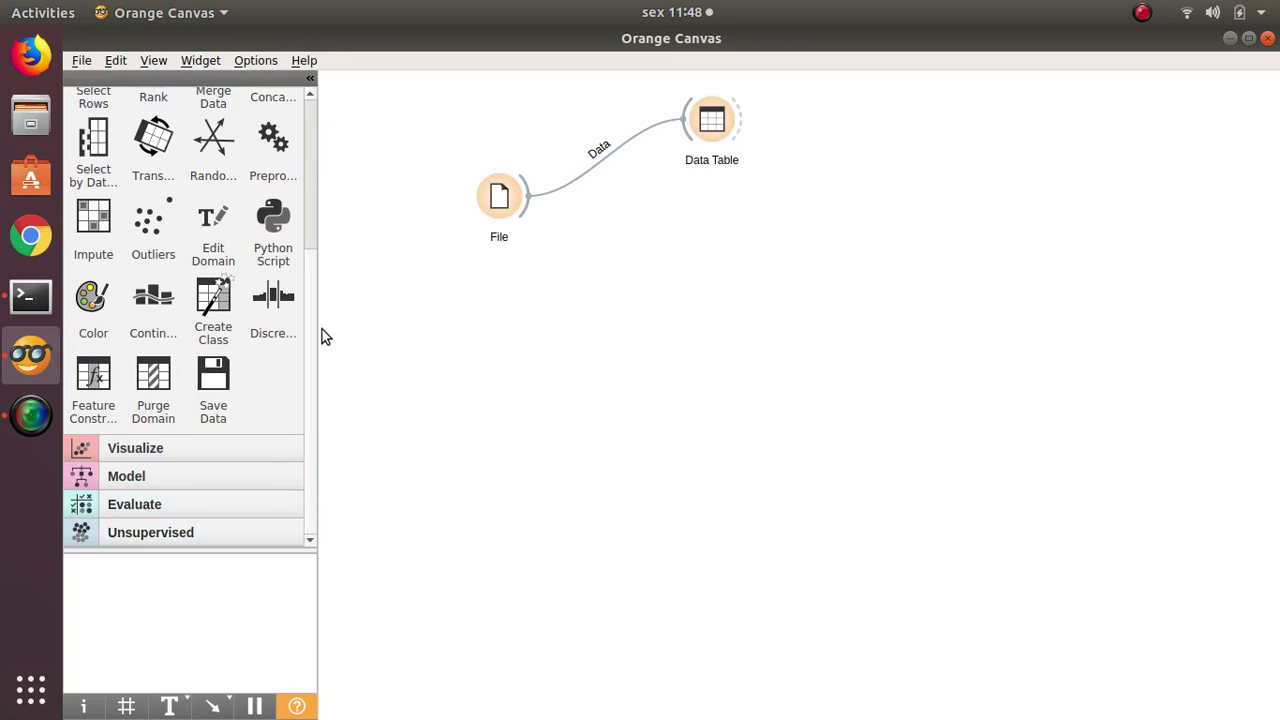
left_click(203, 452)
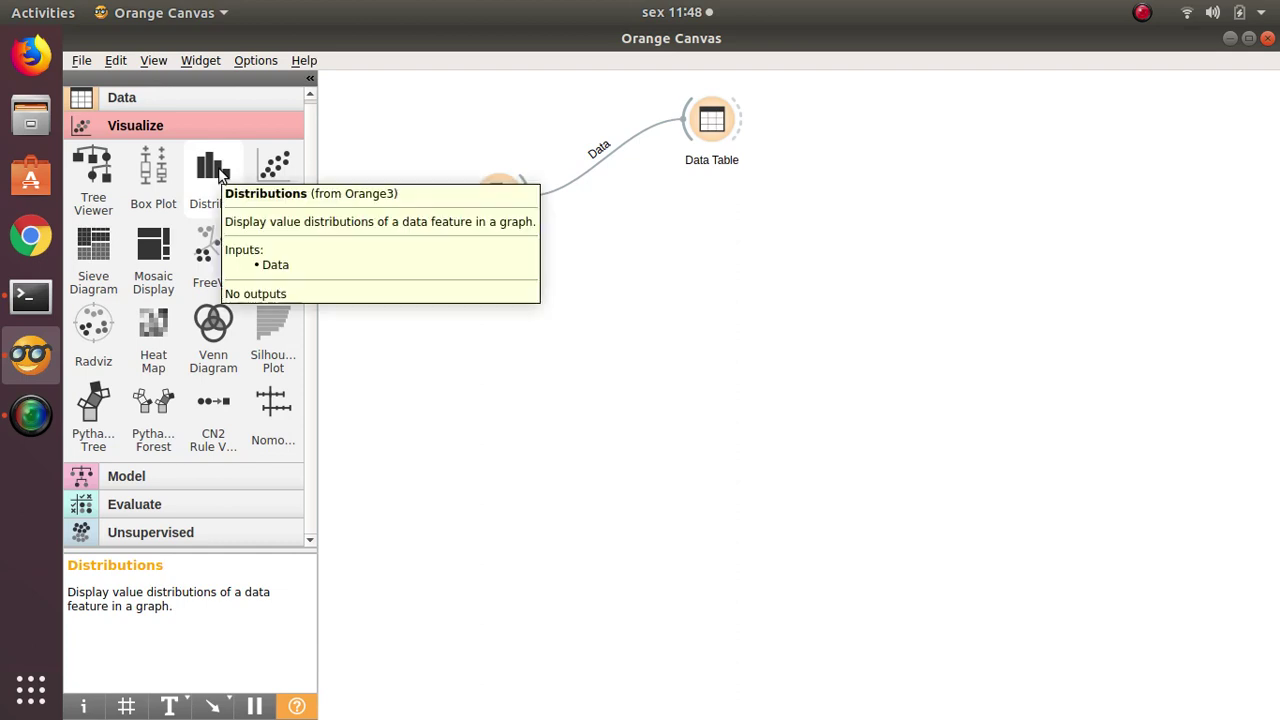
left_click_drag(220, 172, 840, 125)
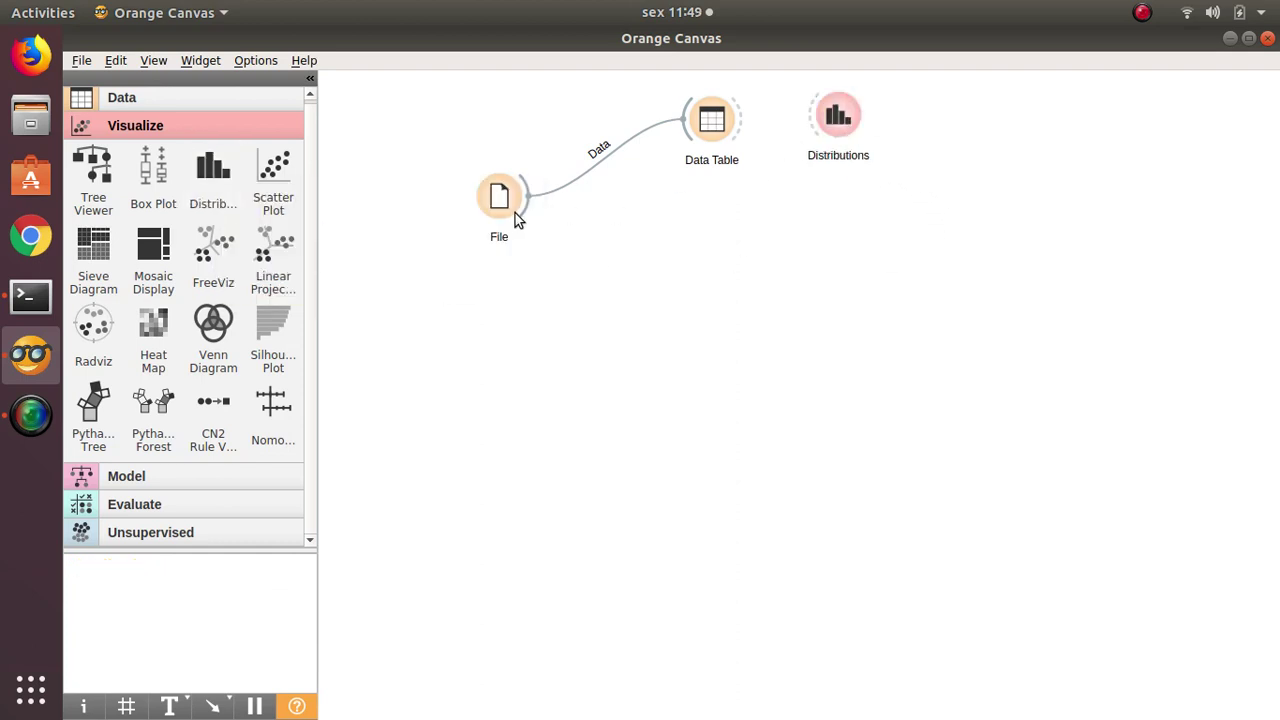
mouse_move(528, 204)
left_mouse_down()
mouse_move(560, 228)
mouse_move(813, 186)
mouse_move(822, 130)
left_mouse_up()
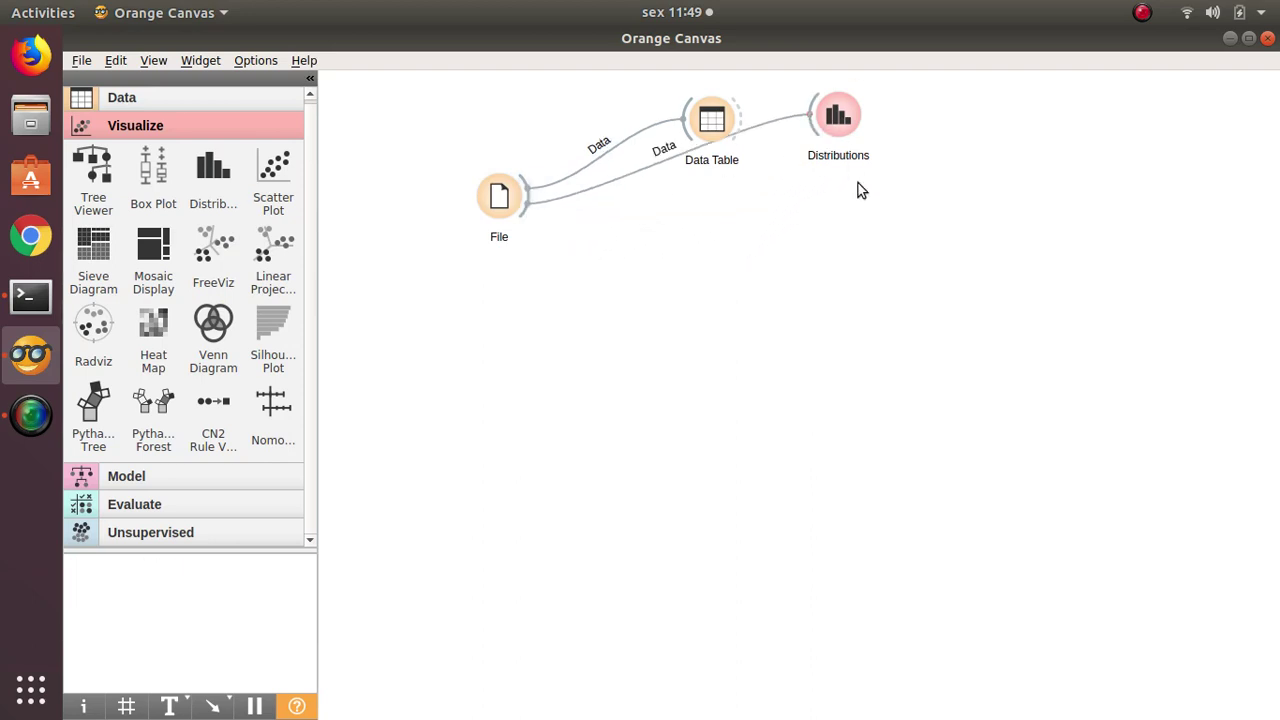
double_click(838, 125)
double_click(820, 235)
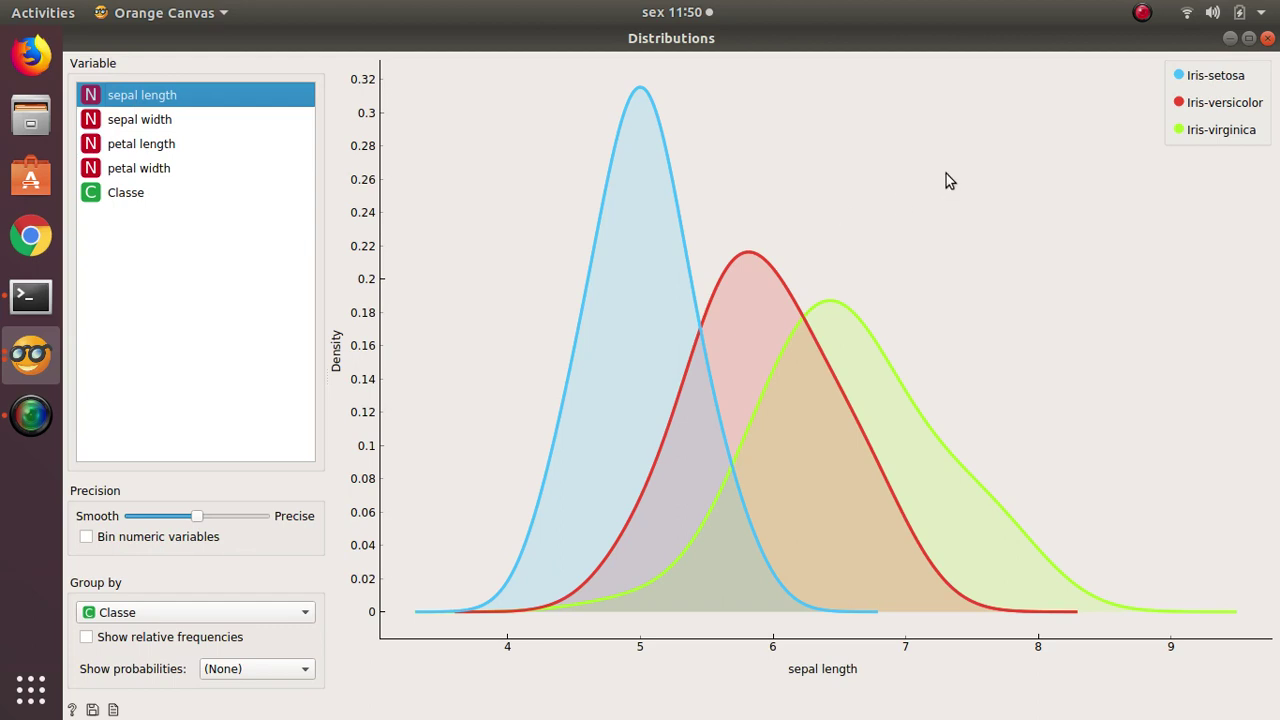
- Display the sepal width distribution, make its precision slightly smoother, and switch the plotted variable to petal length
left_click(132, 124)
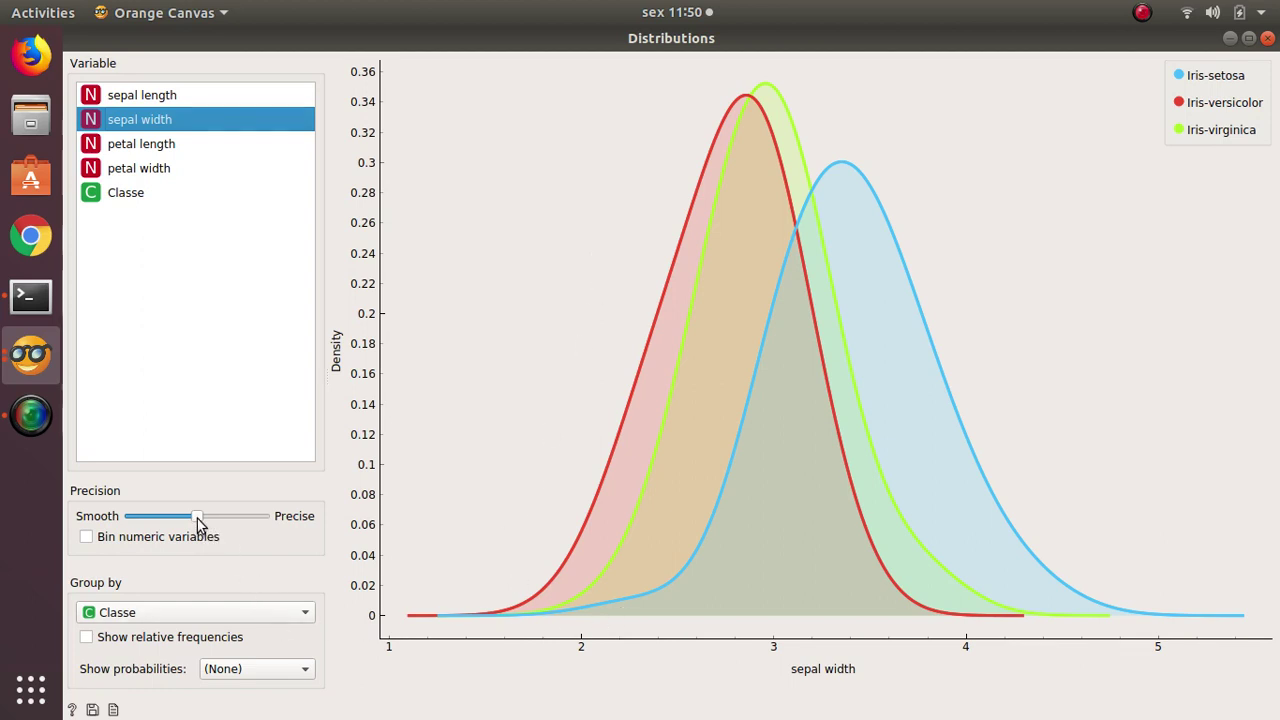
mouse_move(191, 517)
left_mouse_down()
mouse_move(172, 522)
mouse_move(209, 520)
mouse_move(189, 517)
left_mouse_up()
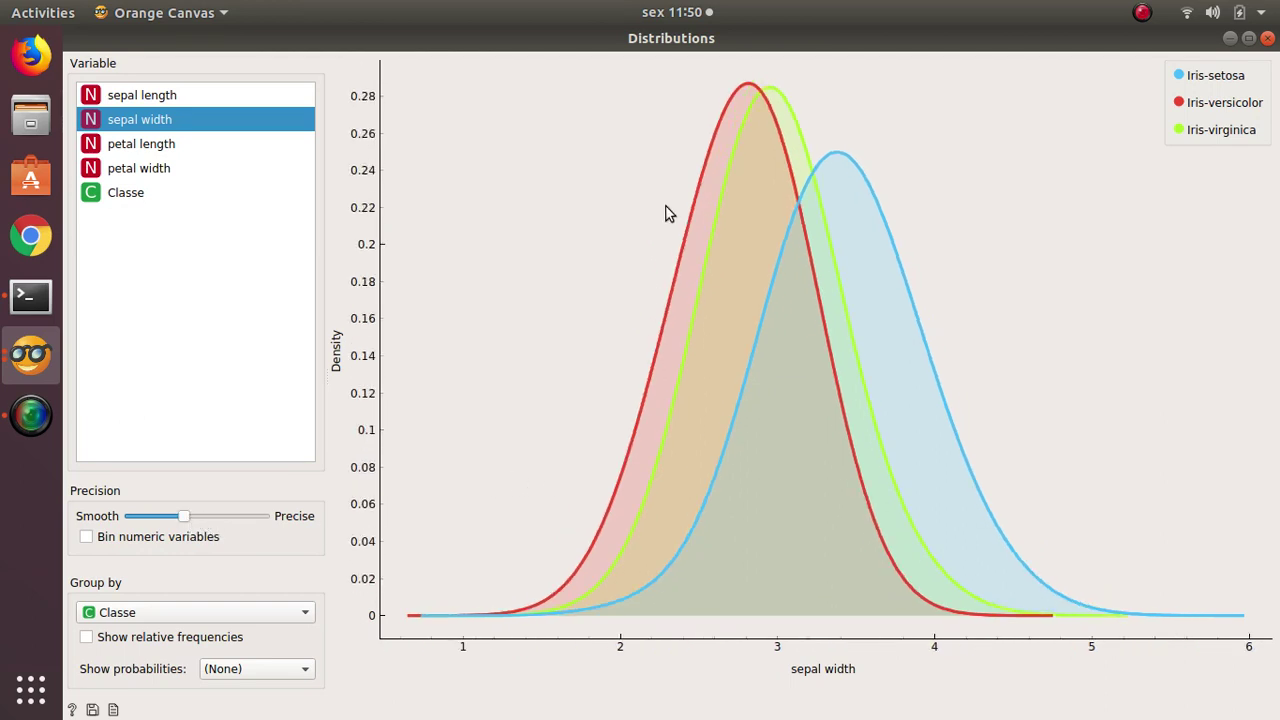
left_click(141, 147)
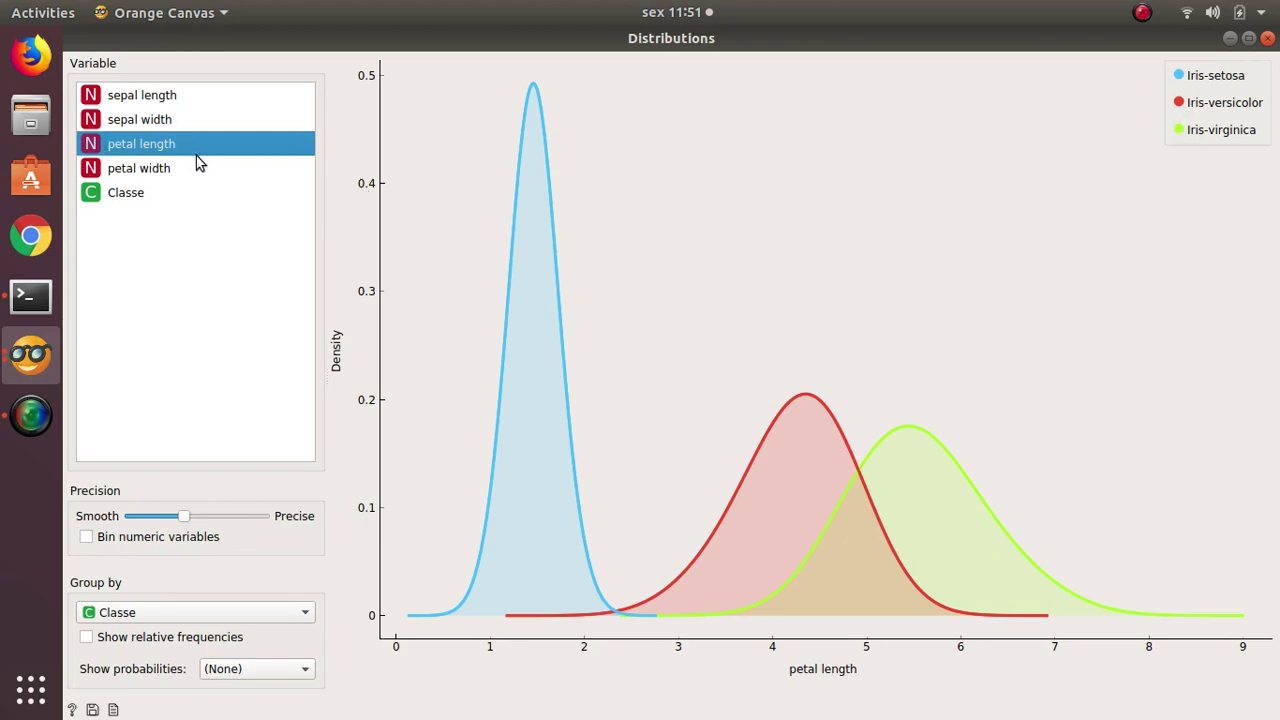
- Restore the Distributions window from full screen, enlarge it slightly and close it
left_click_drag(929, 45, 909, 109)
left_click_drag(1104, 511, 1057, 511)
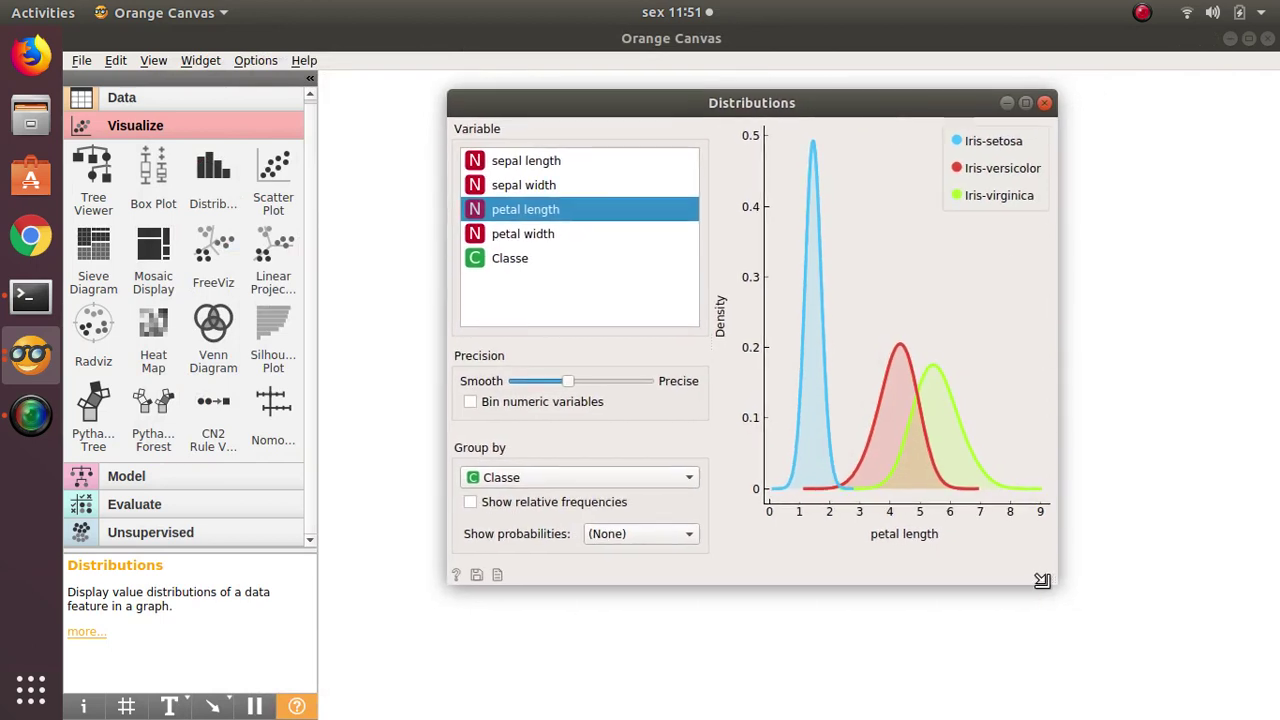
left_click_drag(1055, 584, 1190, 613)
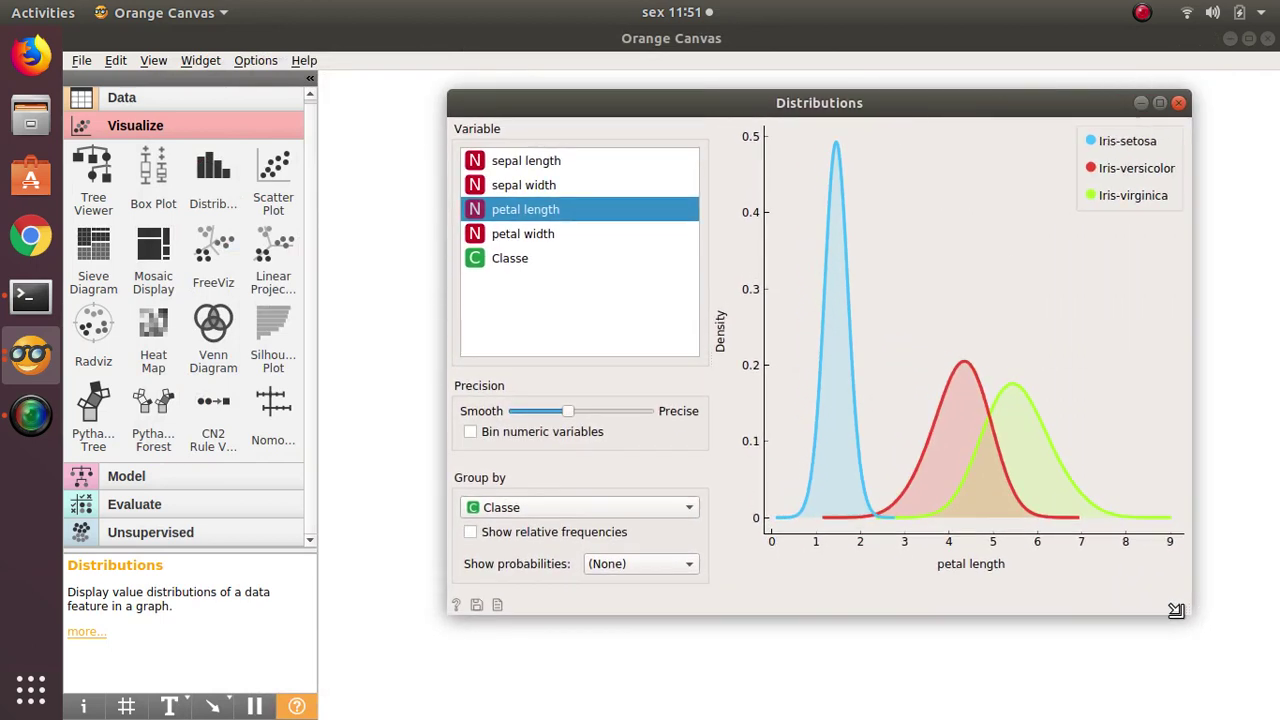
left_click(1179, 103)
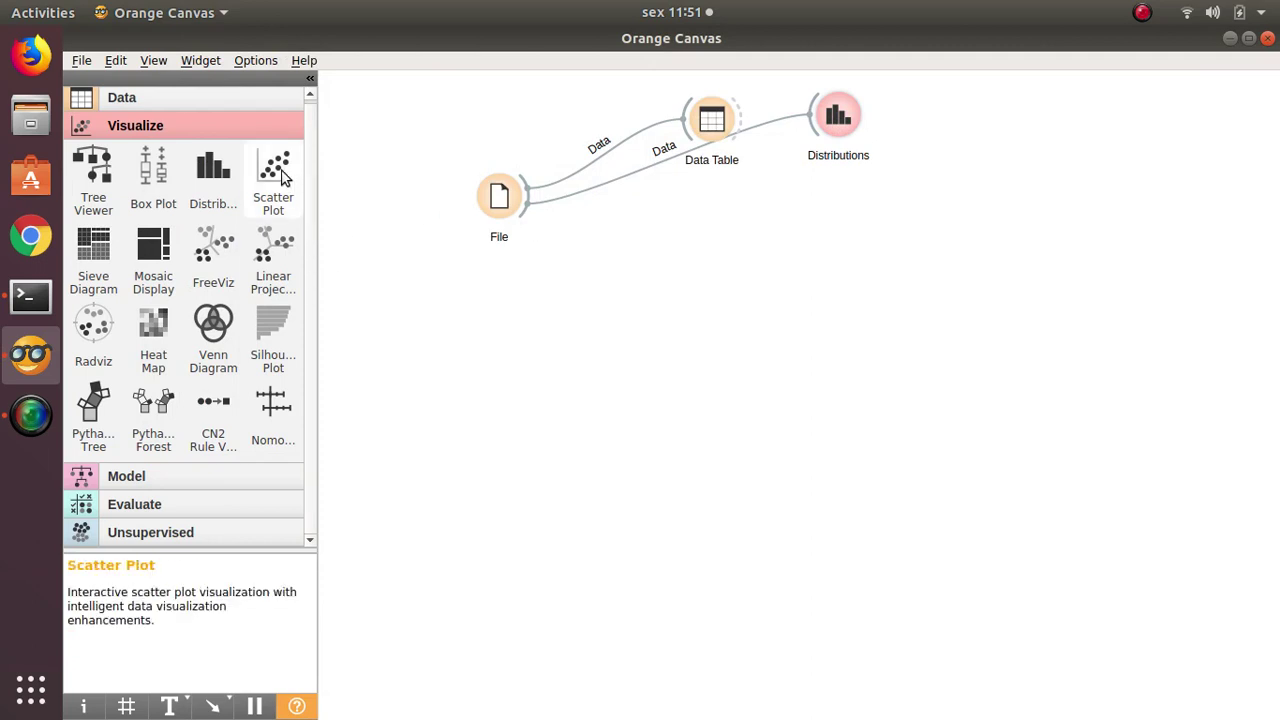
- Add a Scatter Plot widget below the Data Table widget, link it to the File widget and open it
left_click_drag(281, 172, 733, 242)
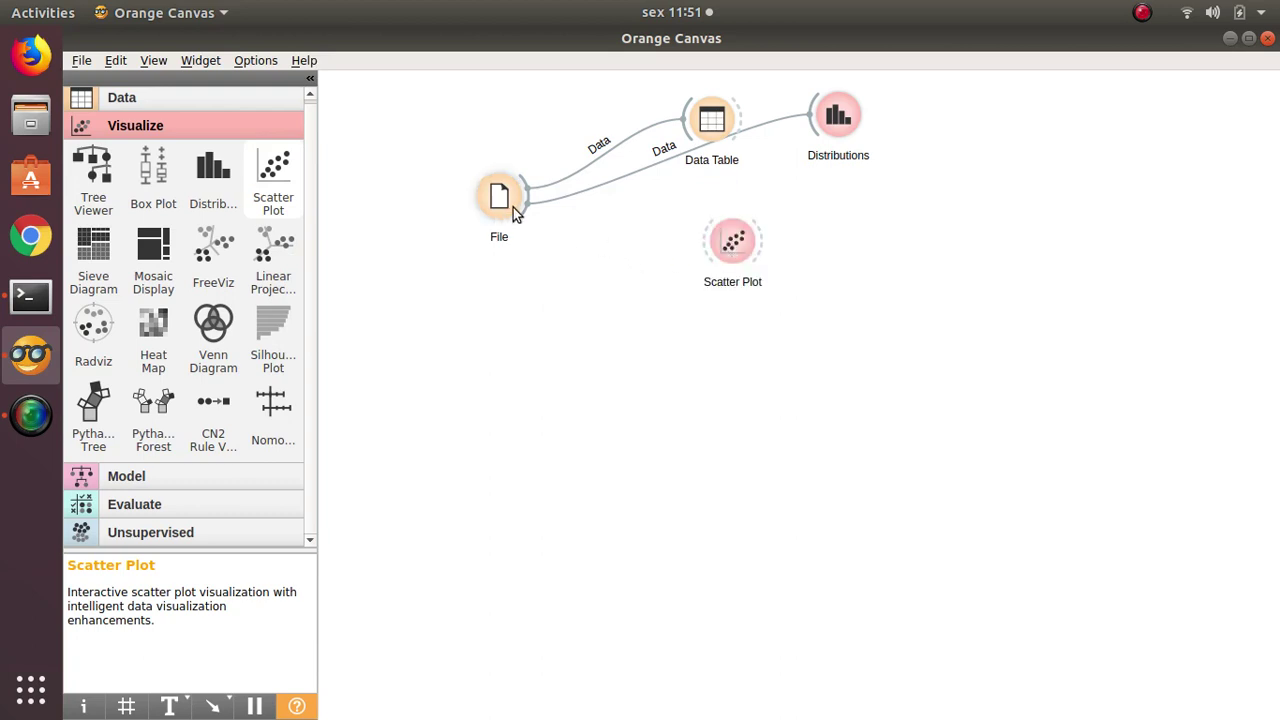
left_click_drag(513, 207, 703, 254)
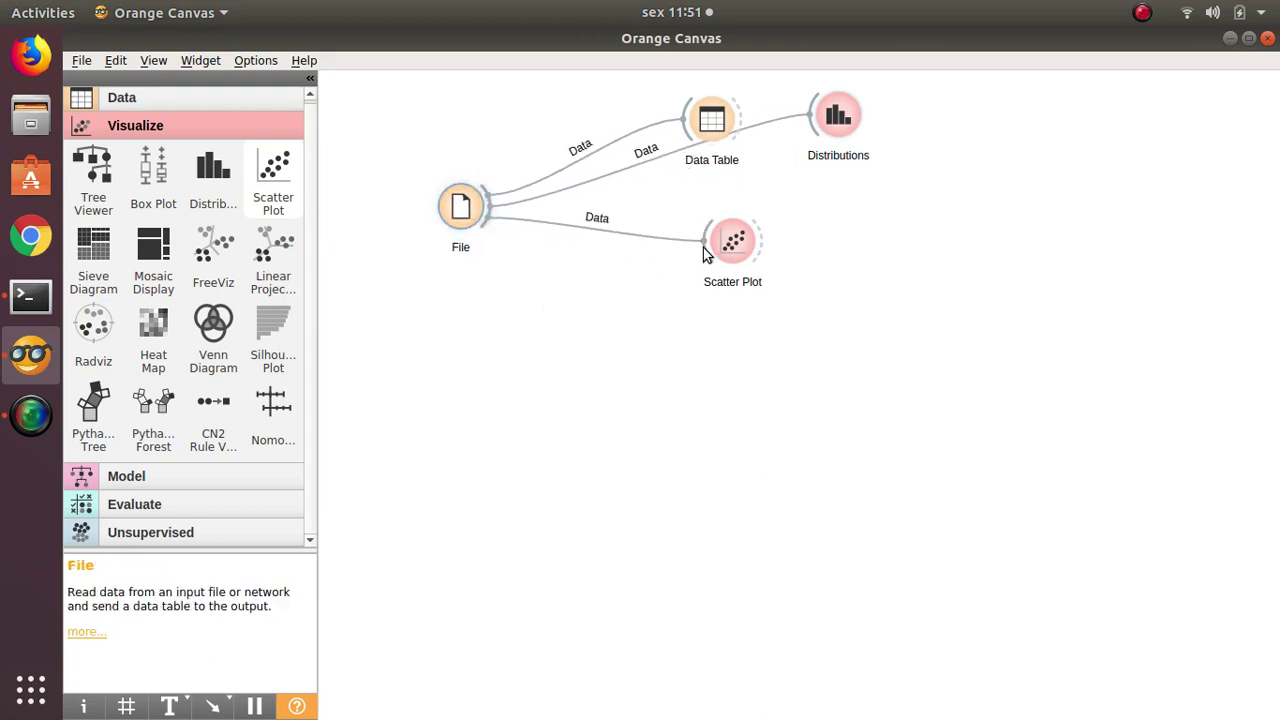
double_click(742, 250)
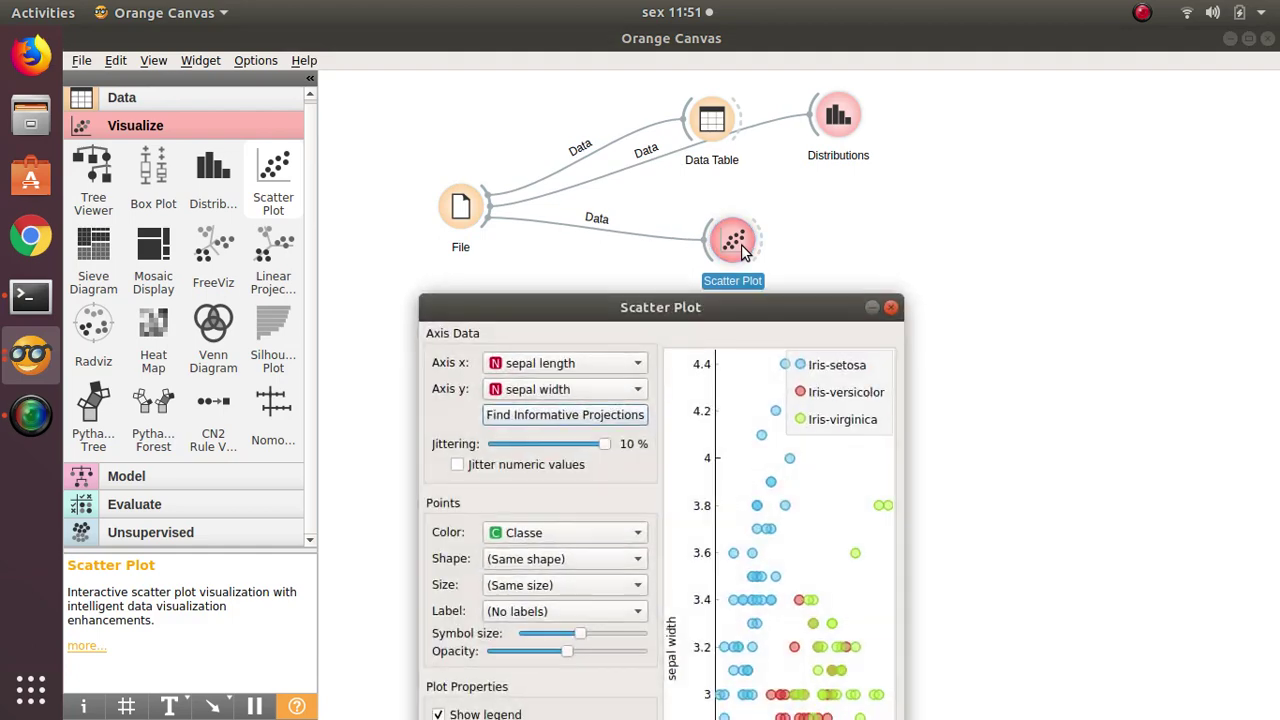
- Reposition and enlarge the Scatter Plot window so the whole sepal length against sepal width plot can be examined
left_click_drag(773, 307, 774, 306)
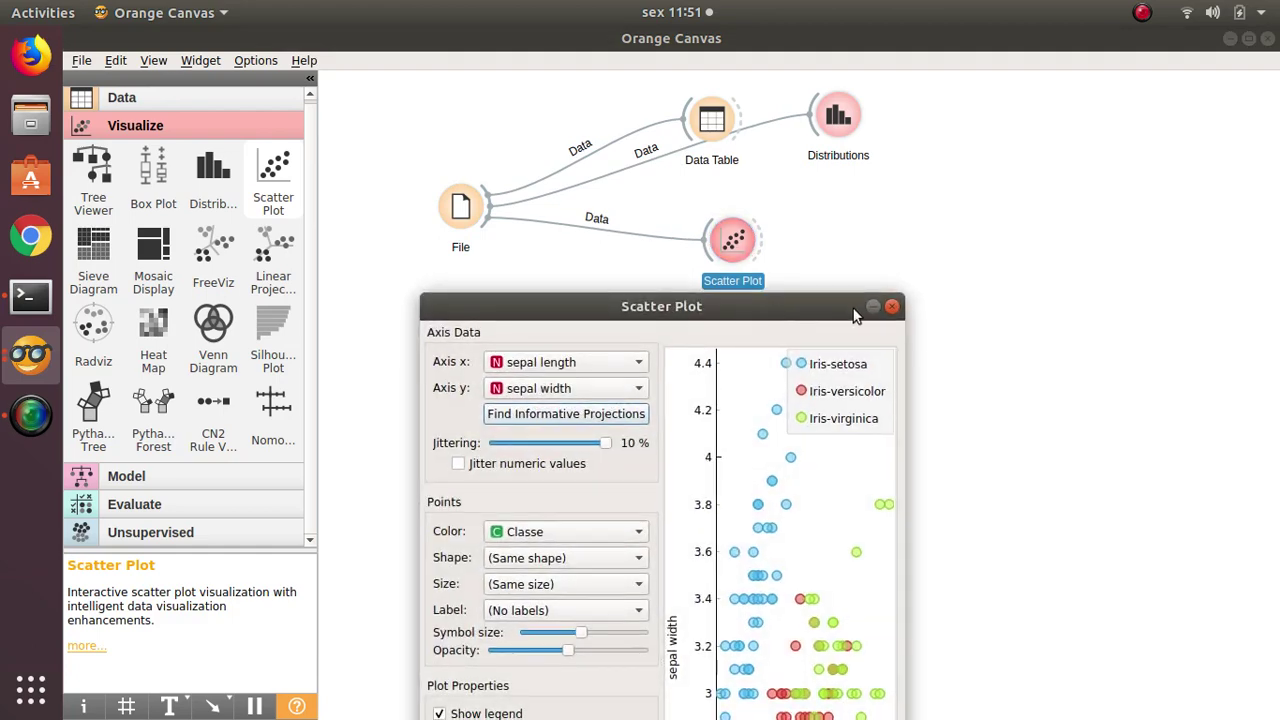
left_click_drag(421, 297, 62, 120)
left_click_drag(577, 129, 717, 60)
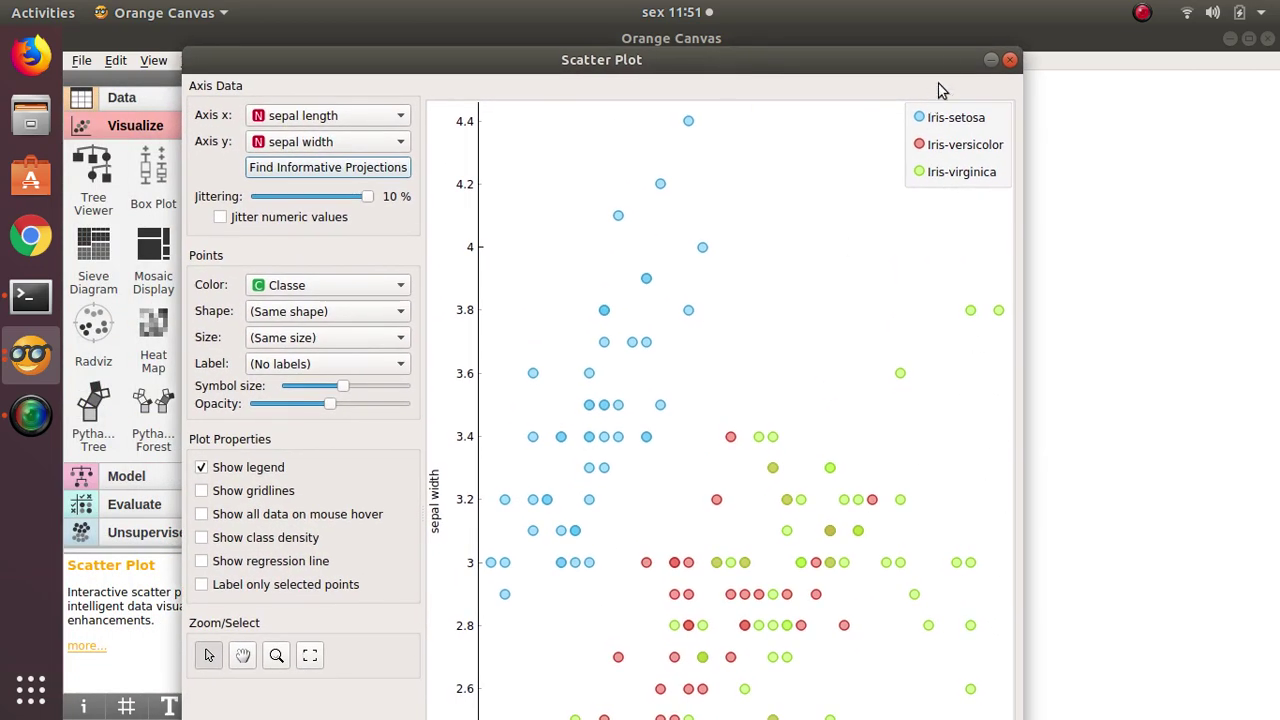
left_click_drag(951, 56, 851, 30)
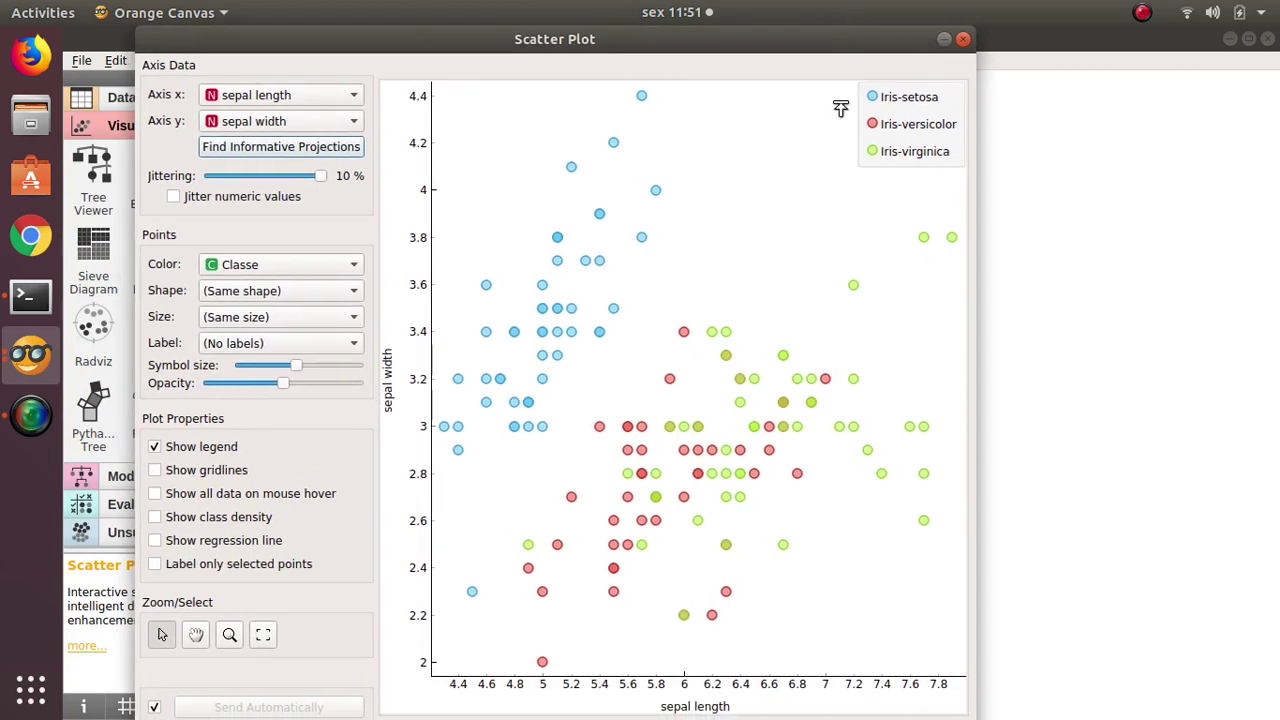
left_click_drag(985, 623, 1226, 539)
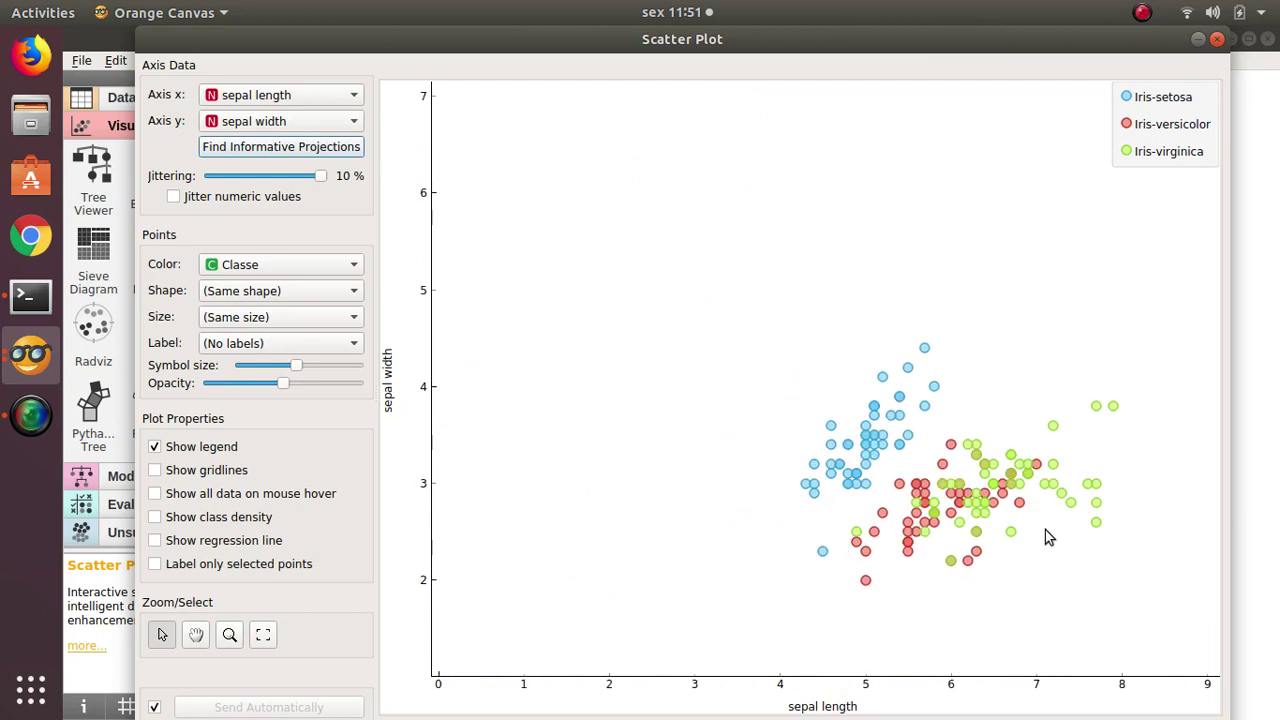
scroll(1045, 530, "down", 3)
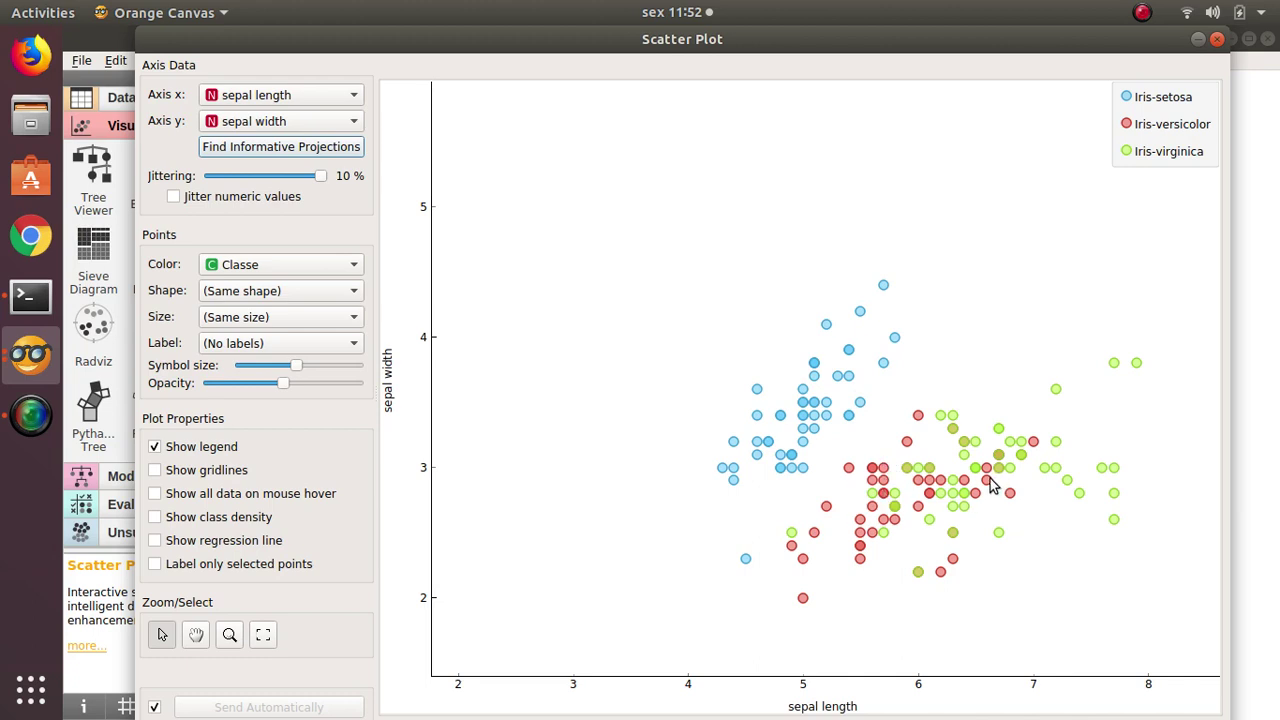
- Set the scatter plot's x axis to petal length and its y axis to petal width
mouse_move(783, 472)
left_click(334, 100)
left_click(316, 96)
left_click(316, 96)
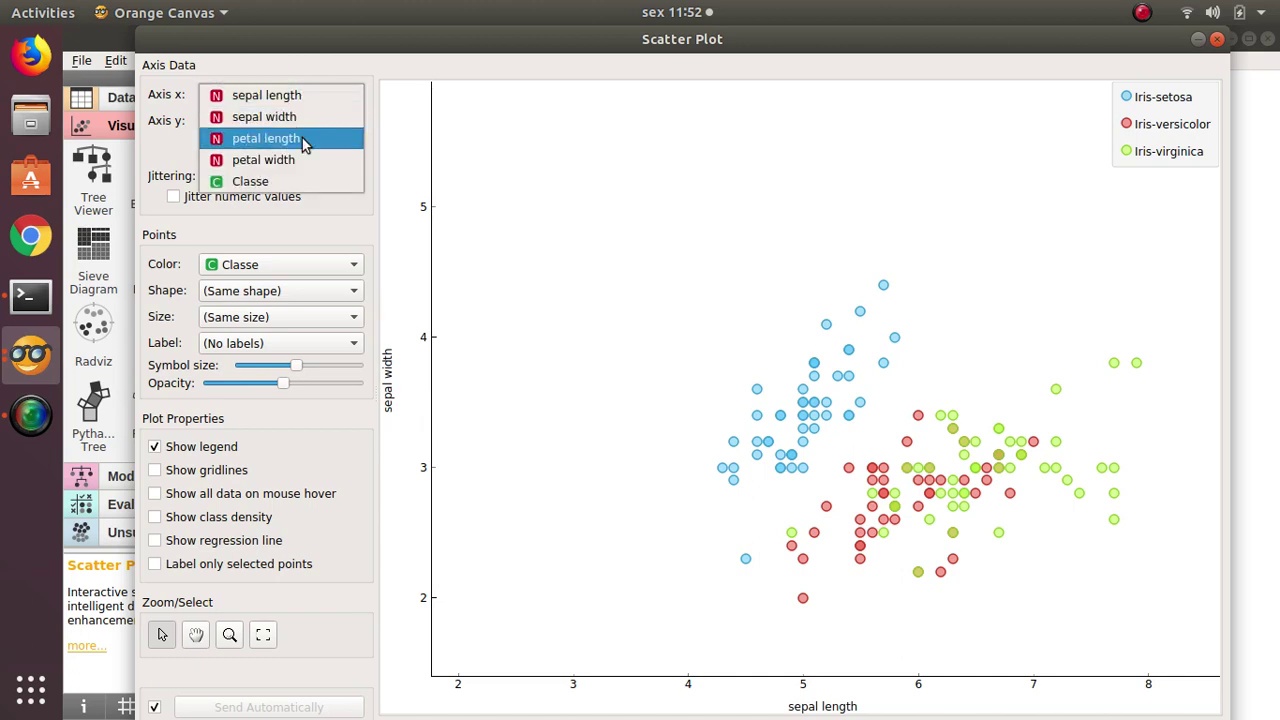
left_click(310, 132)
left_click(310, 123)
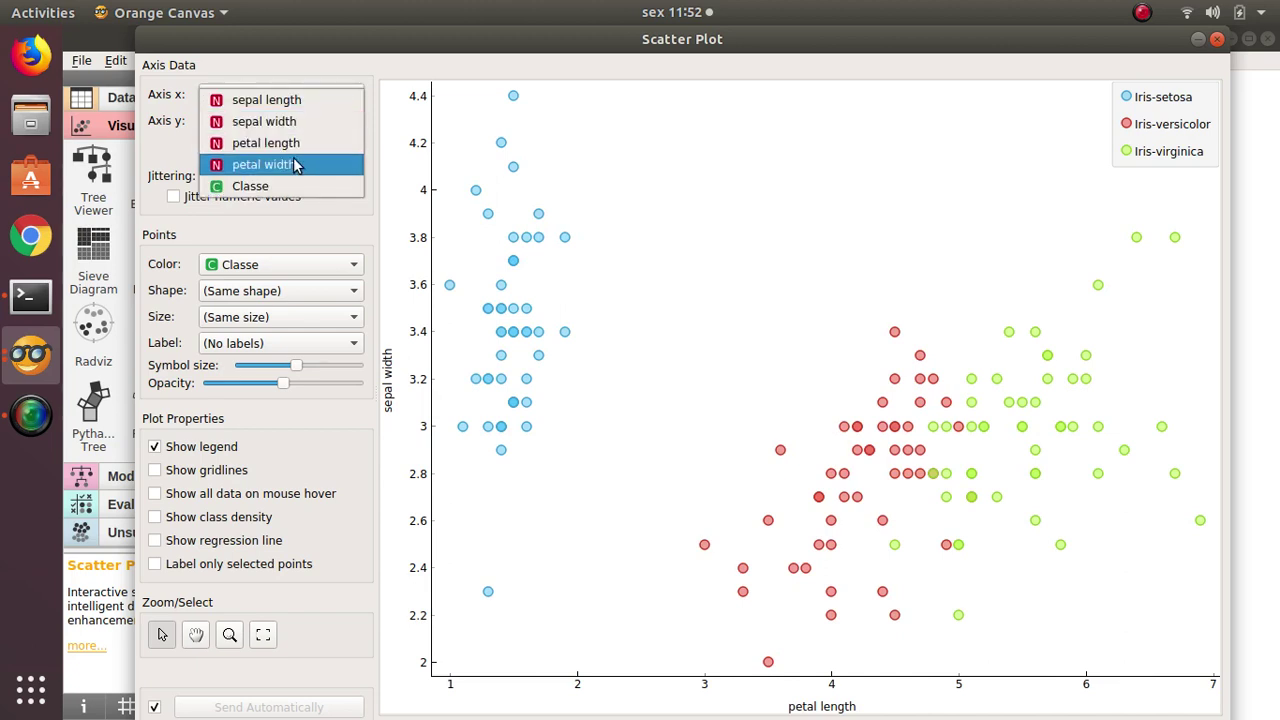
left_click(296, 166)
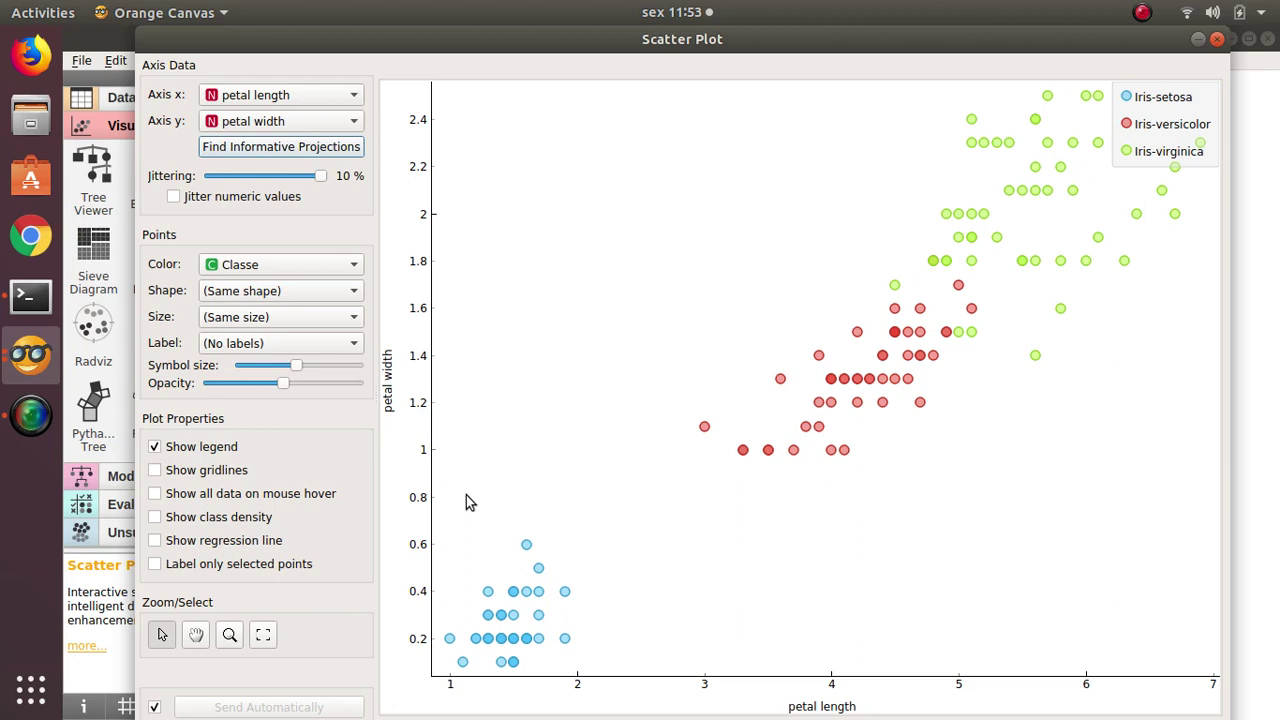
- Try showing gridlines on the scatter plot and turn them off again
mouse_move(320, 185)
left_mouse_down()
mouse_move(308, 186)
mouse_move(322, 186)
left_mouse_up()
left_click(218, 474)
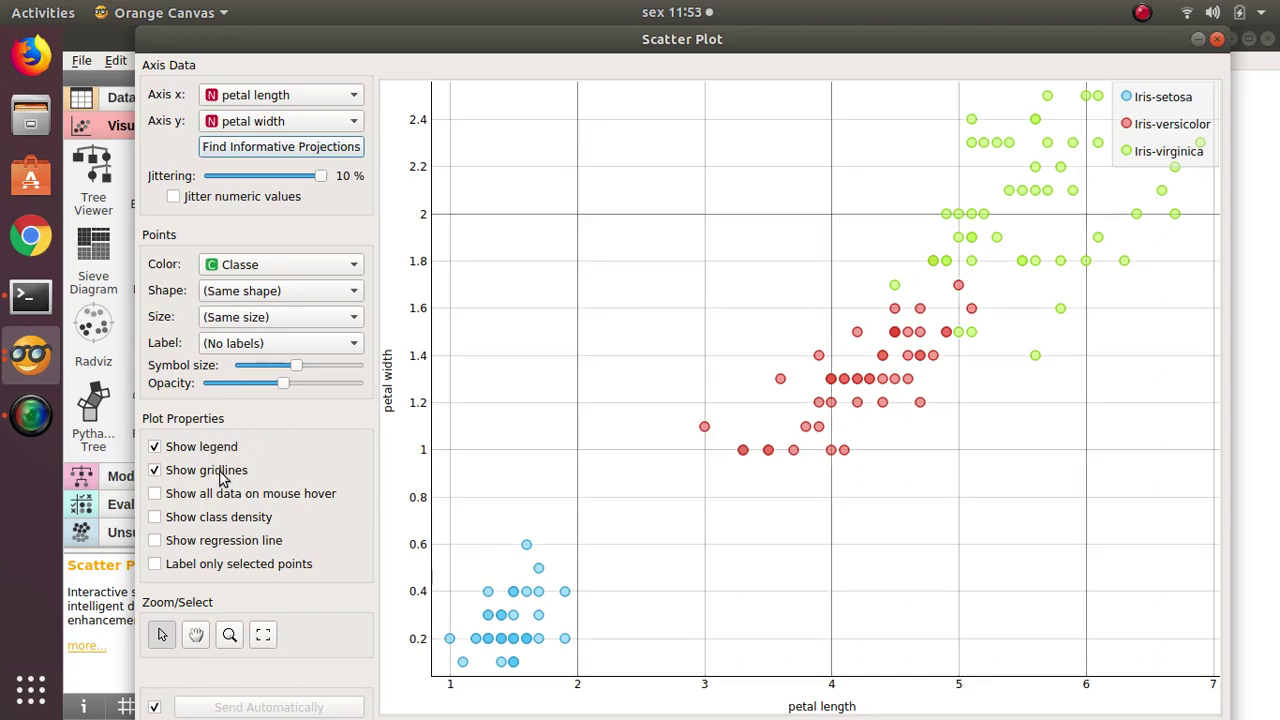
left_click(220, 476)
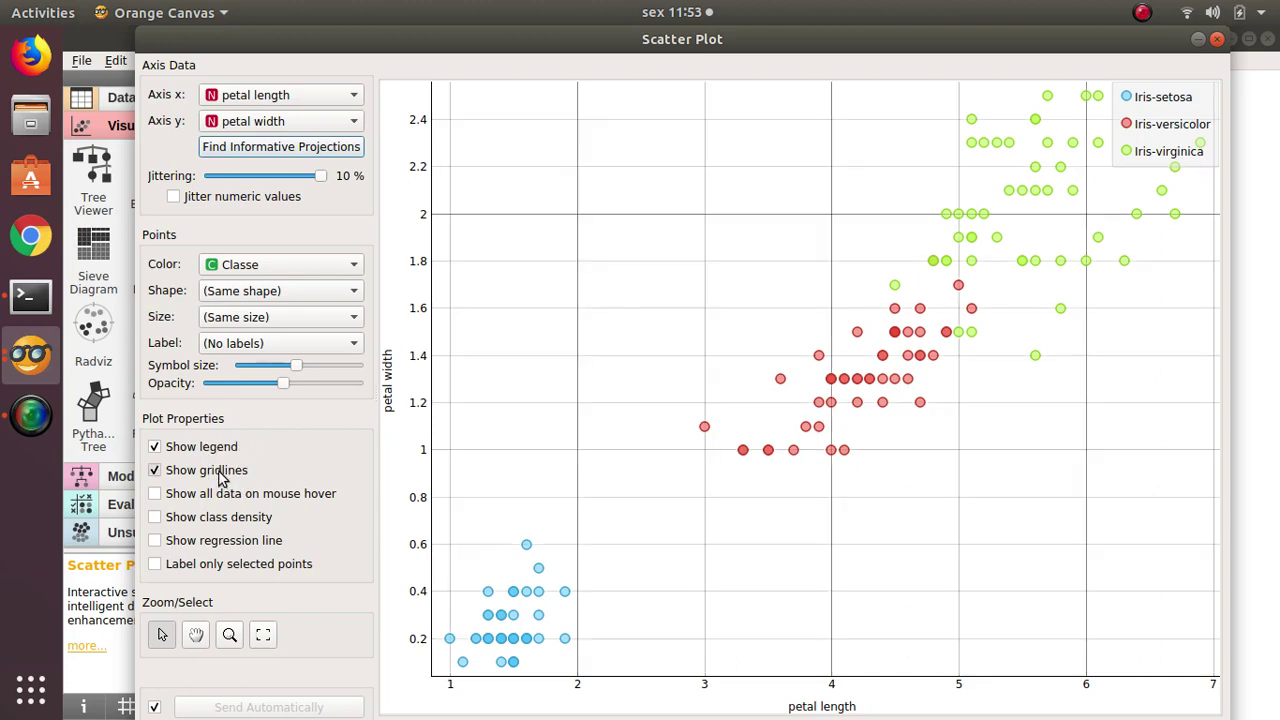
- Show class density on the scatter plot and briefly switch the regression line on and off
left_click(218, 524)
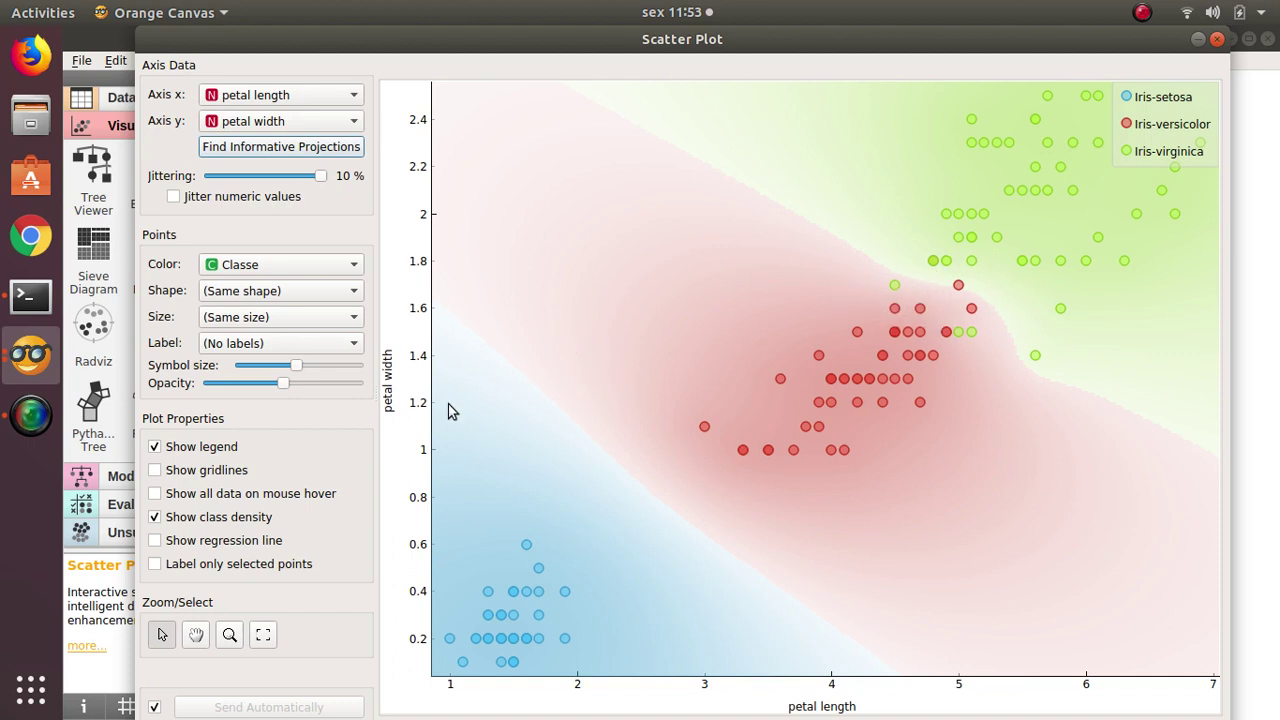
left_click(255, 543)
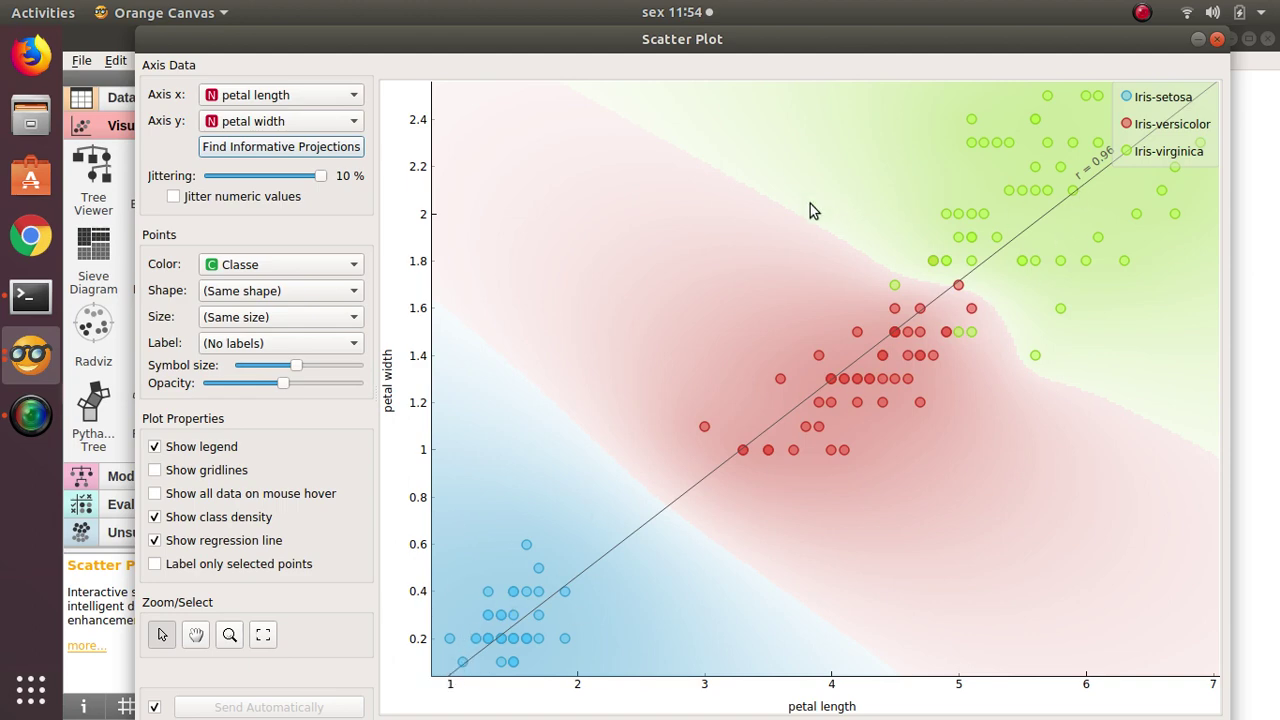
left_click(186, 540)
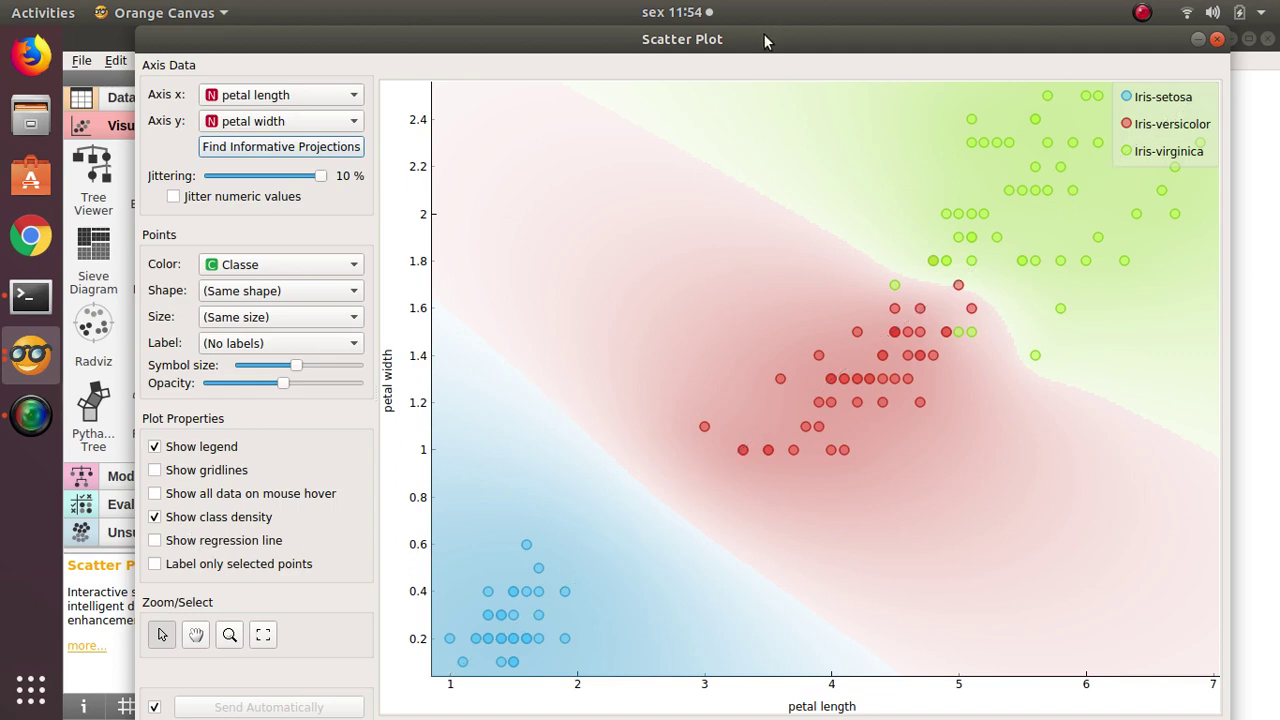
- Narrow and reposition the Scatter Plot window beside the workflow canvas, and close it
left_click_drag(764, 37, 766, 67)
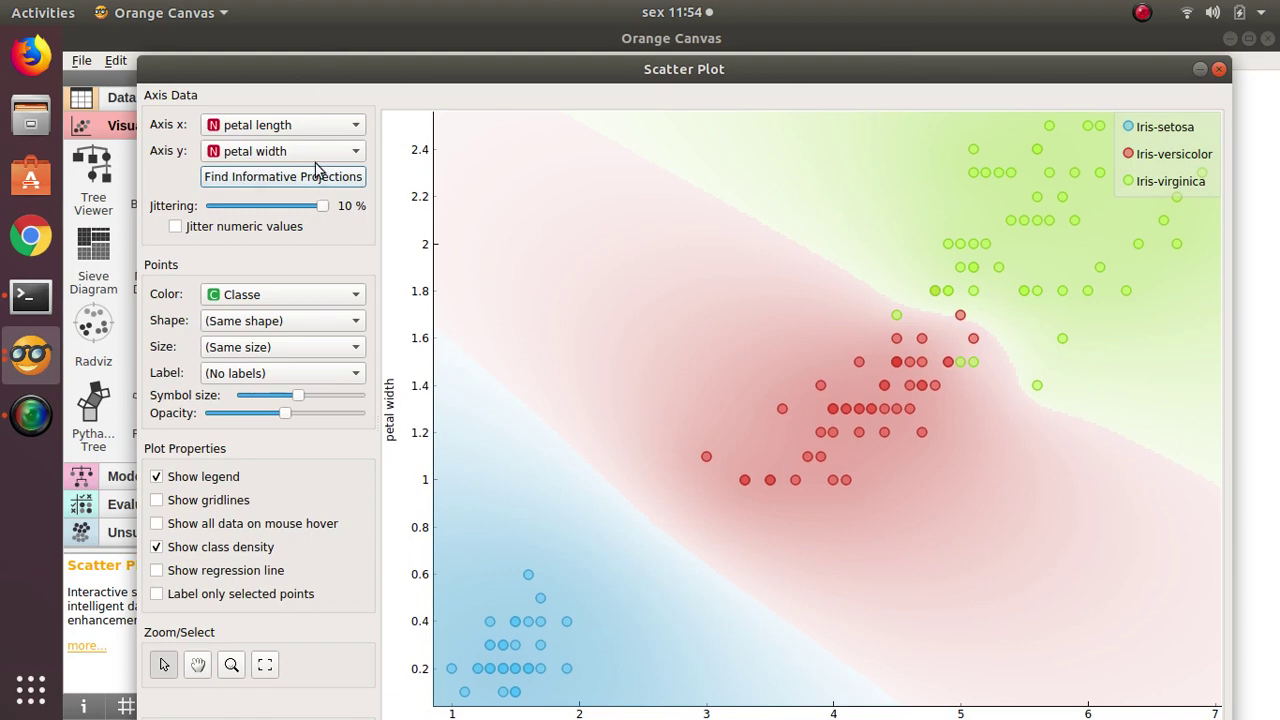
left_click_drag(150, 63, 352, 63)
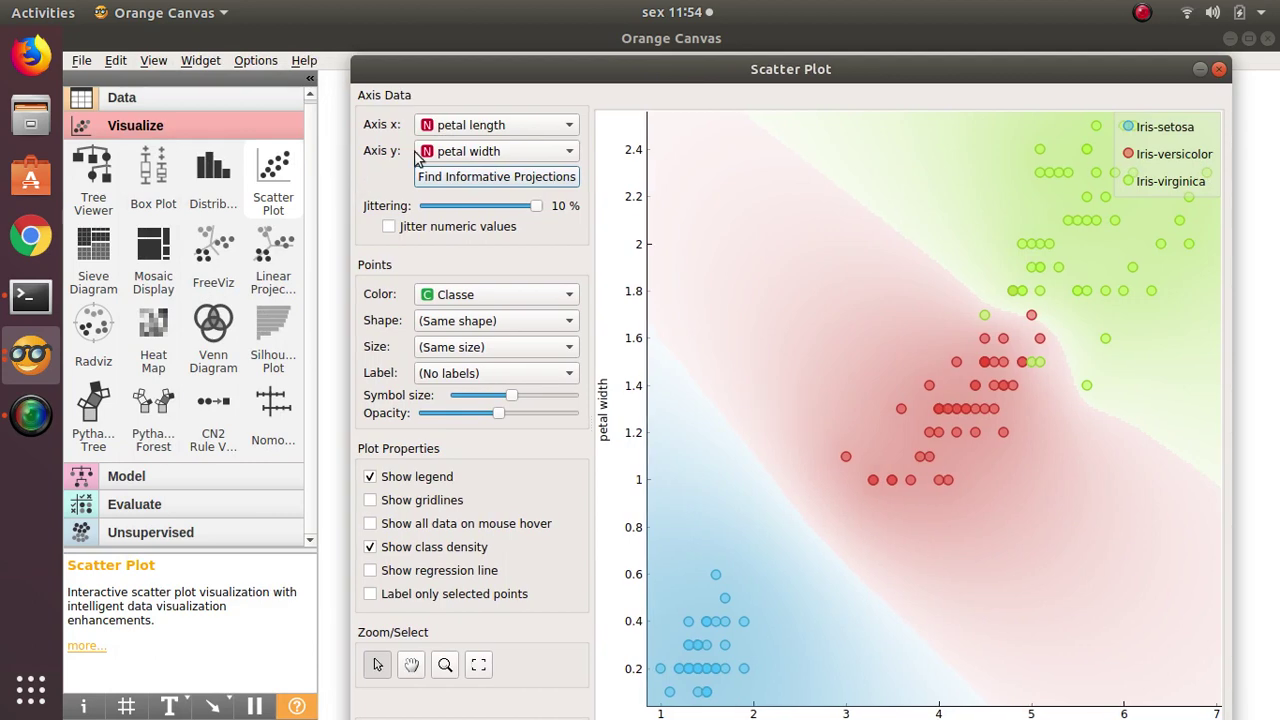
left_click_drag(684, 84, 540, 74)
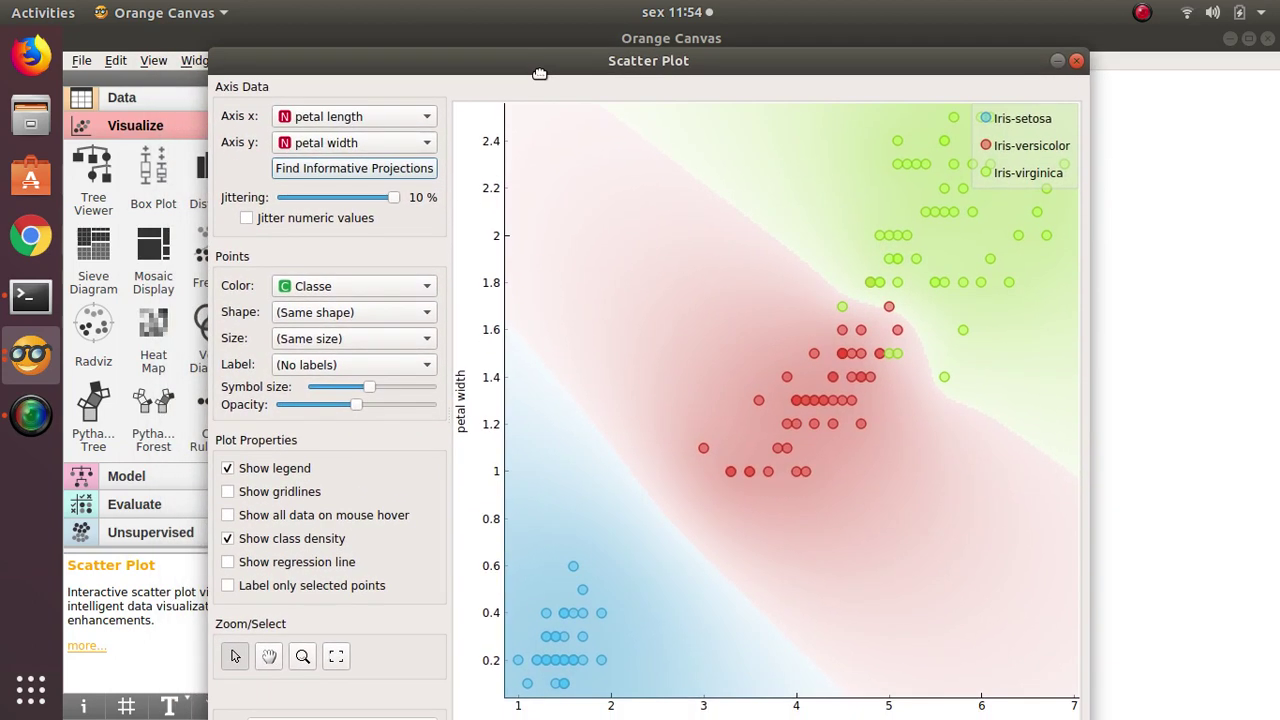
left_click(1077, 61)
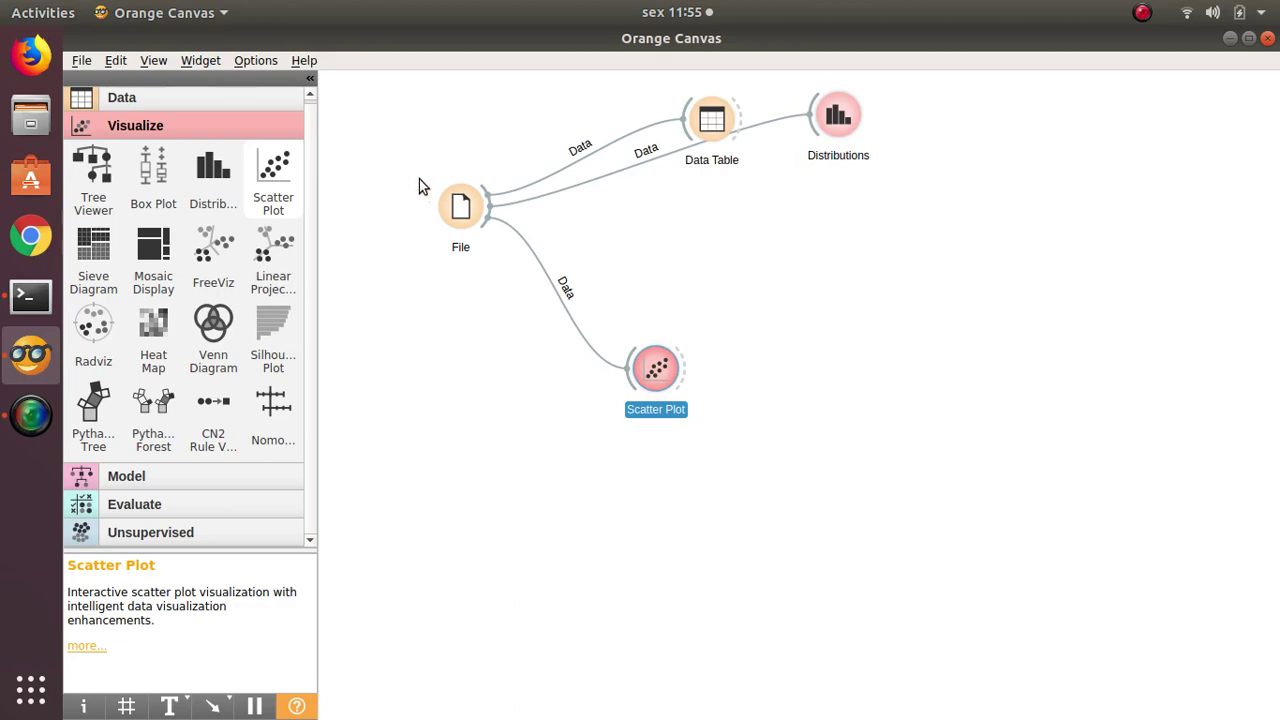
- Open the Data Table, look through the iris rows down to the last instance, and close it
double_click(712, 118)
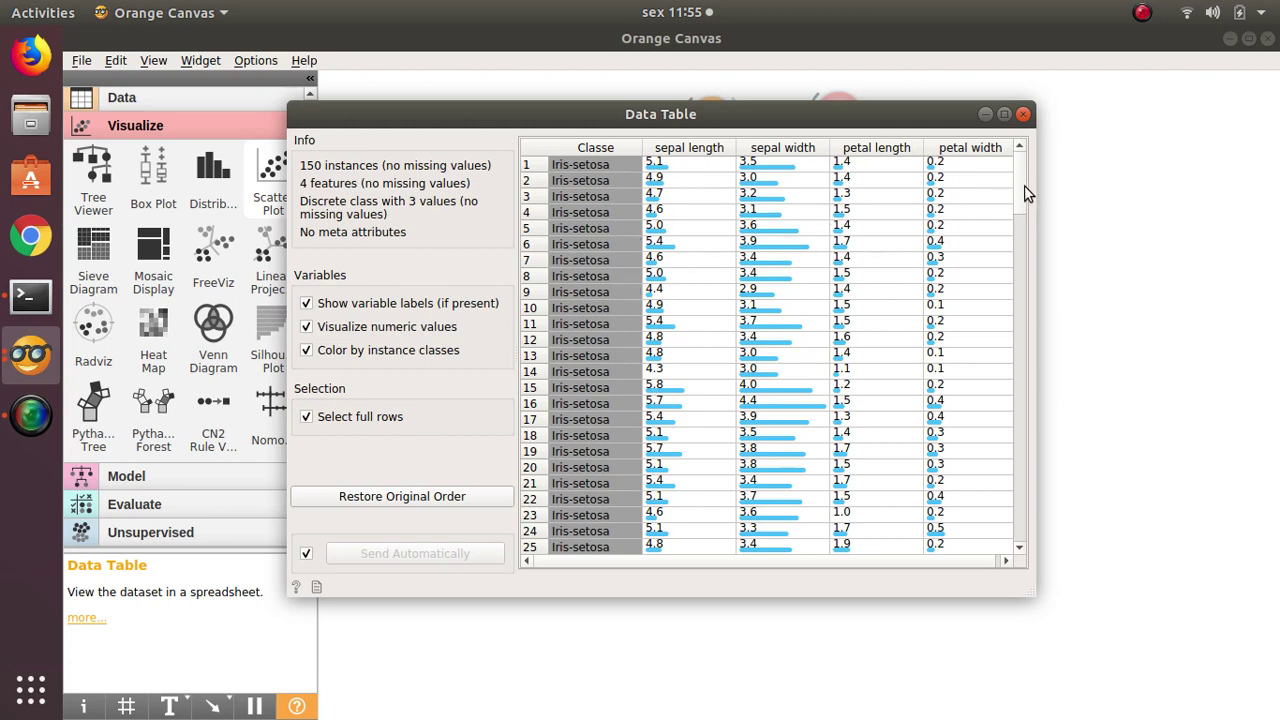
left_click_drag(1022, 188, 1007, 499)
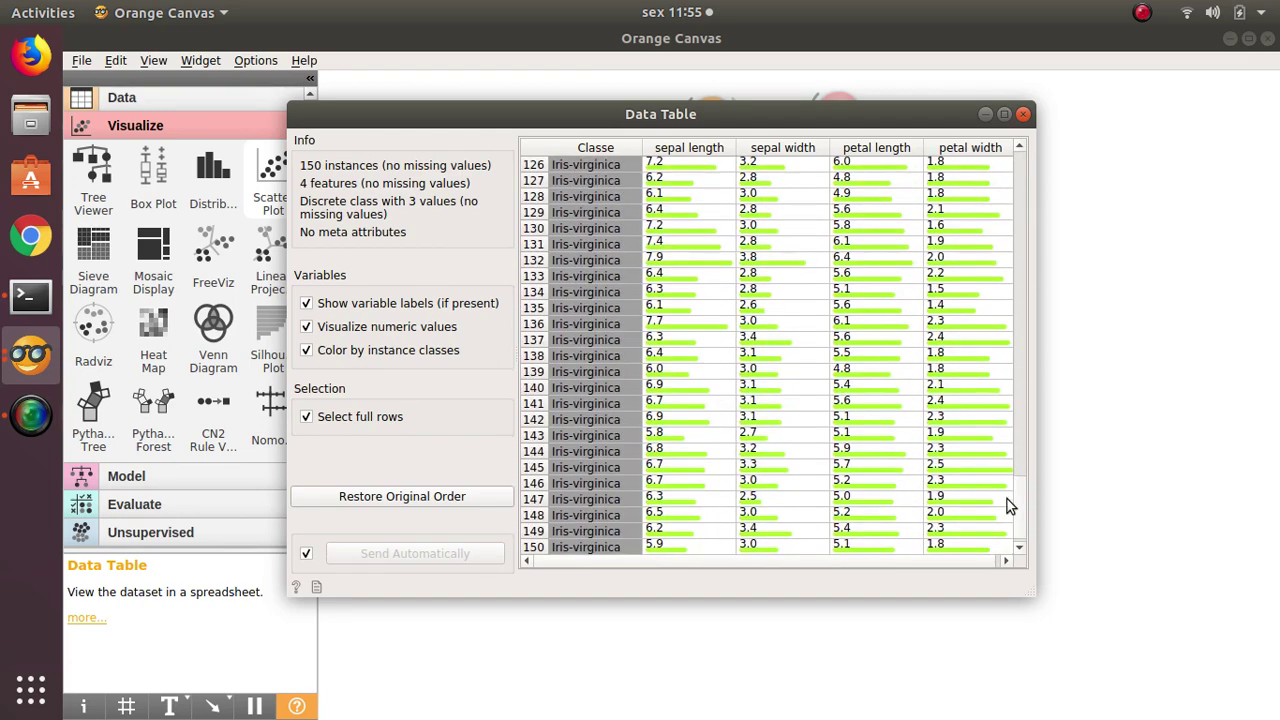
left_click(1022, 113)
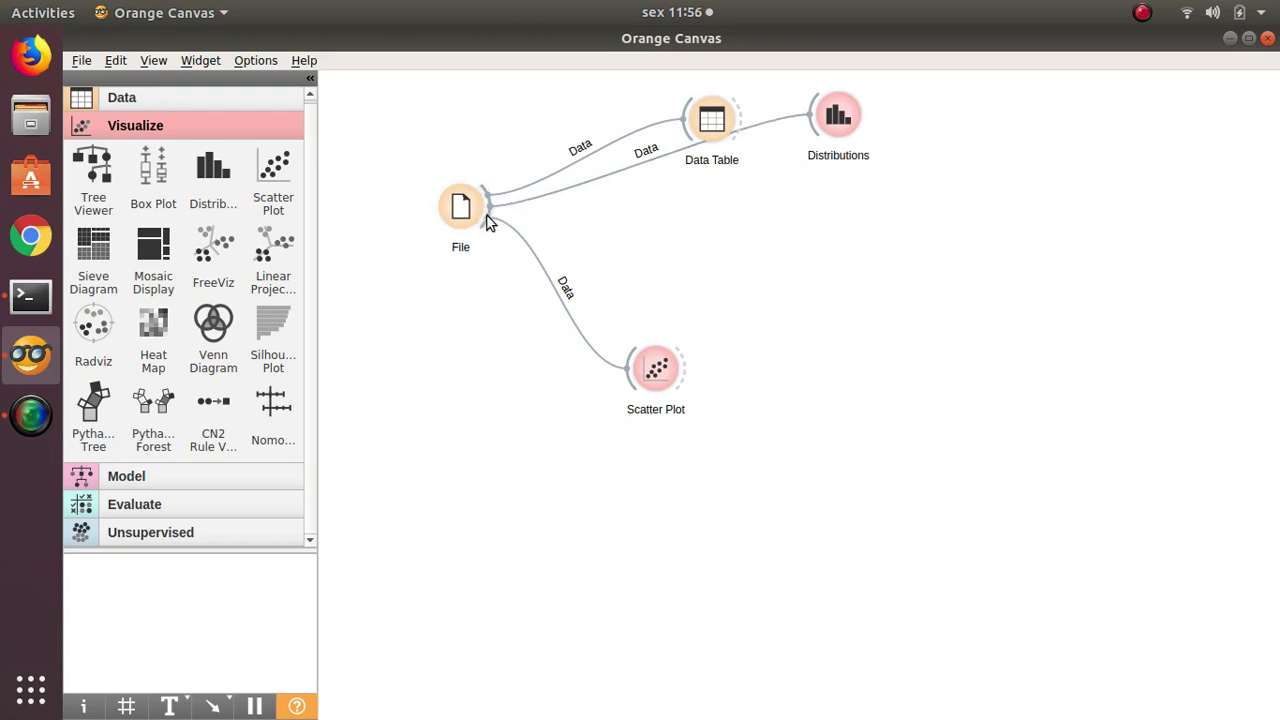
- Add an SVM widget that receives its data from the File widget
left_click_drag(488, 220, 884, 268)
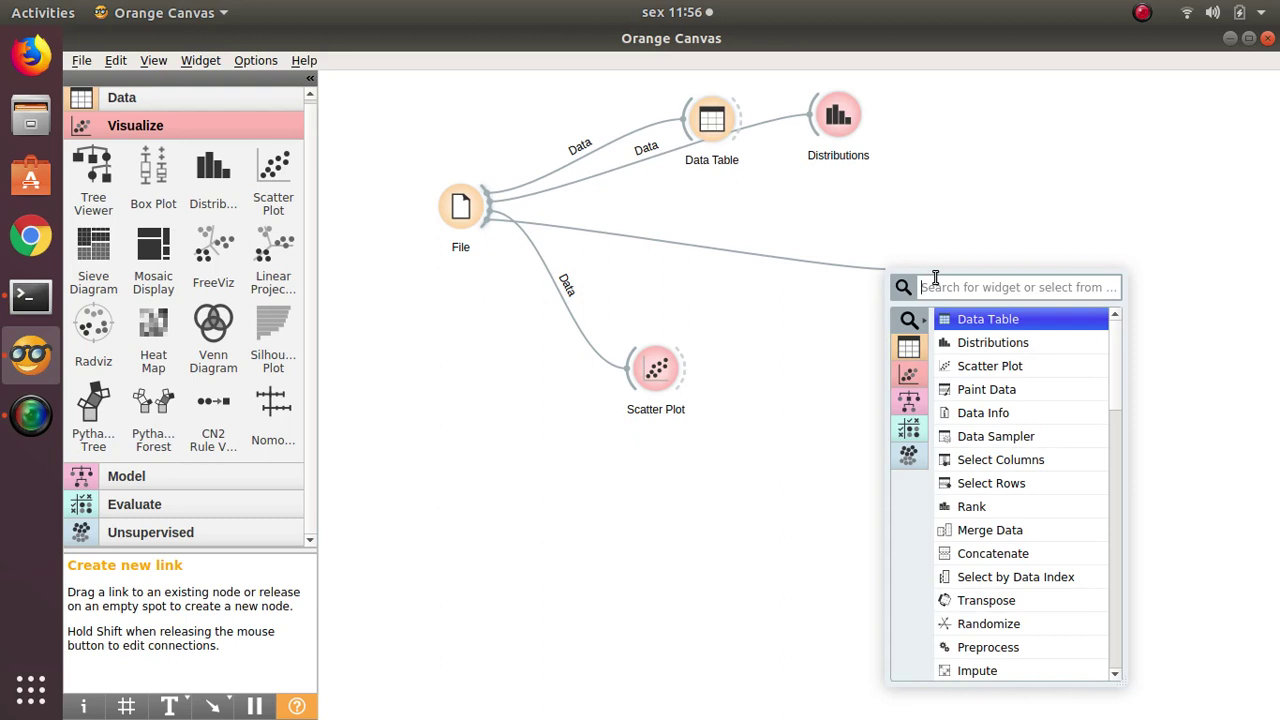
type("svm")
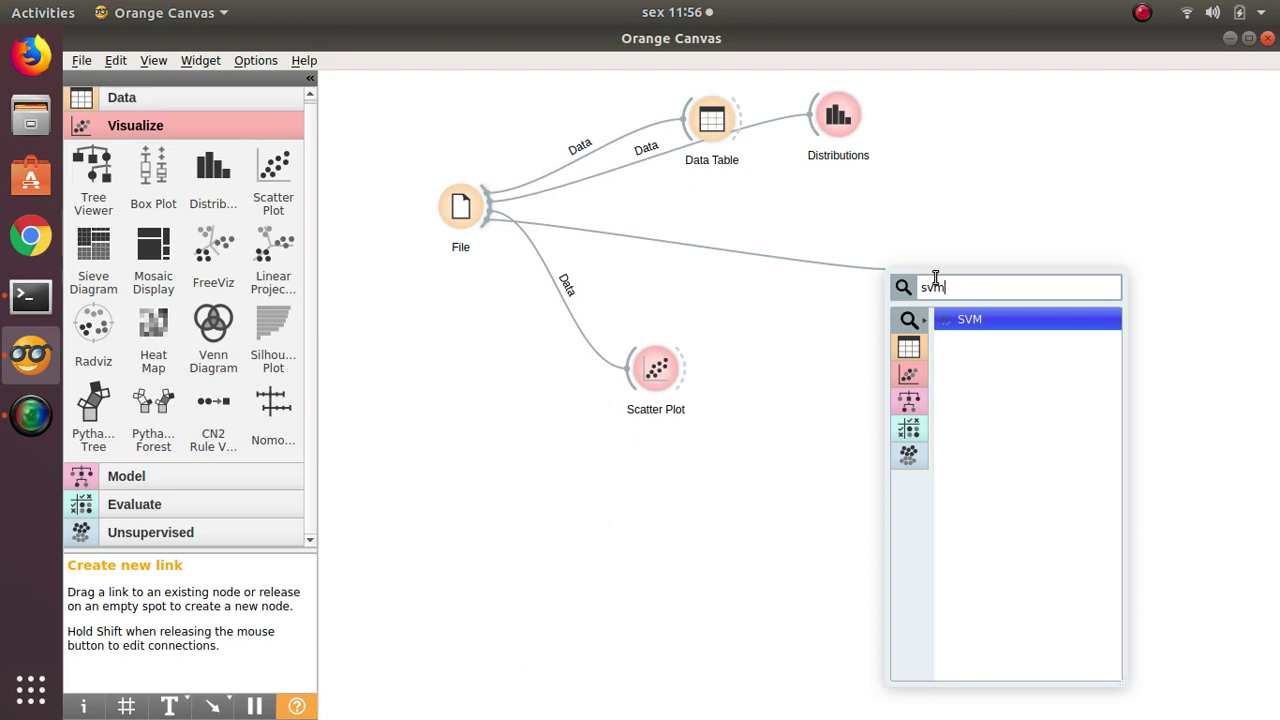
key("Return")
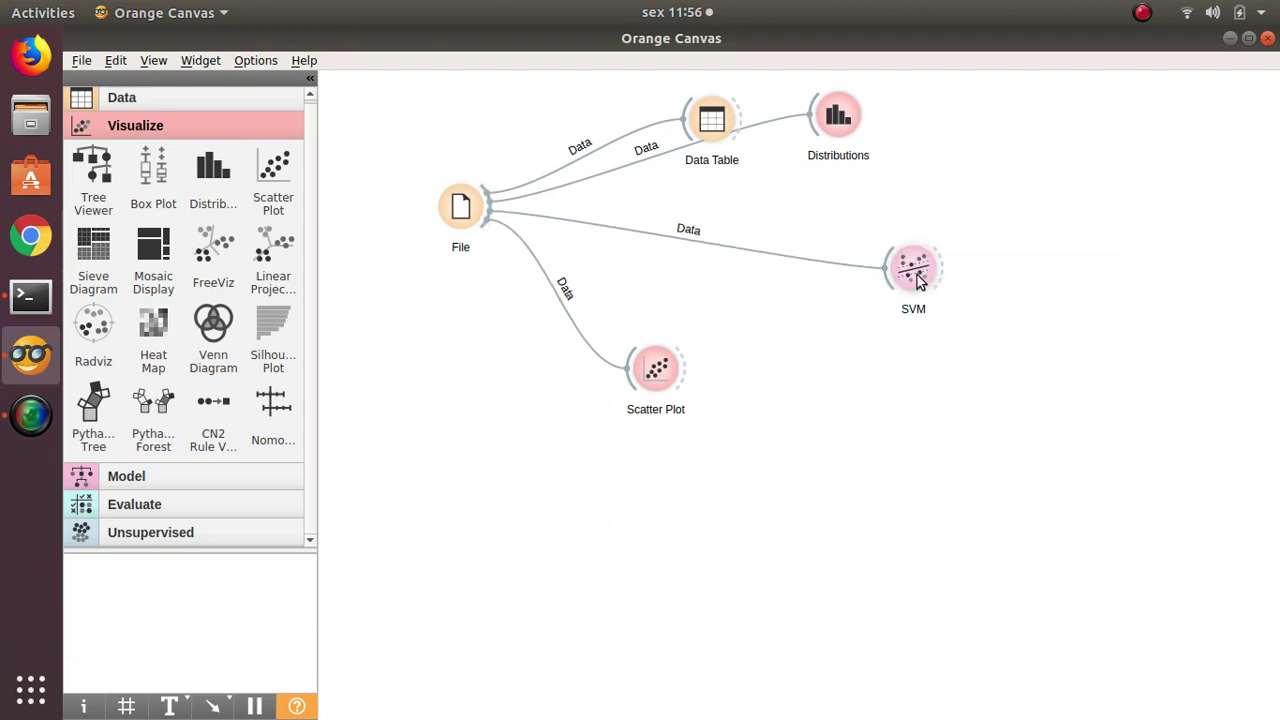
- Examine the SVM widget's parameters, name its model SVM_Default and close its settings
double_click(914, 276)
left_click_drag(600, 48, 647, 94)
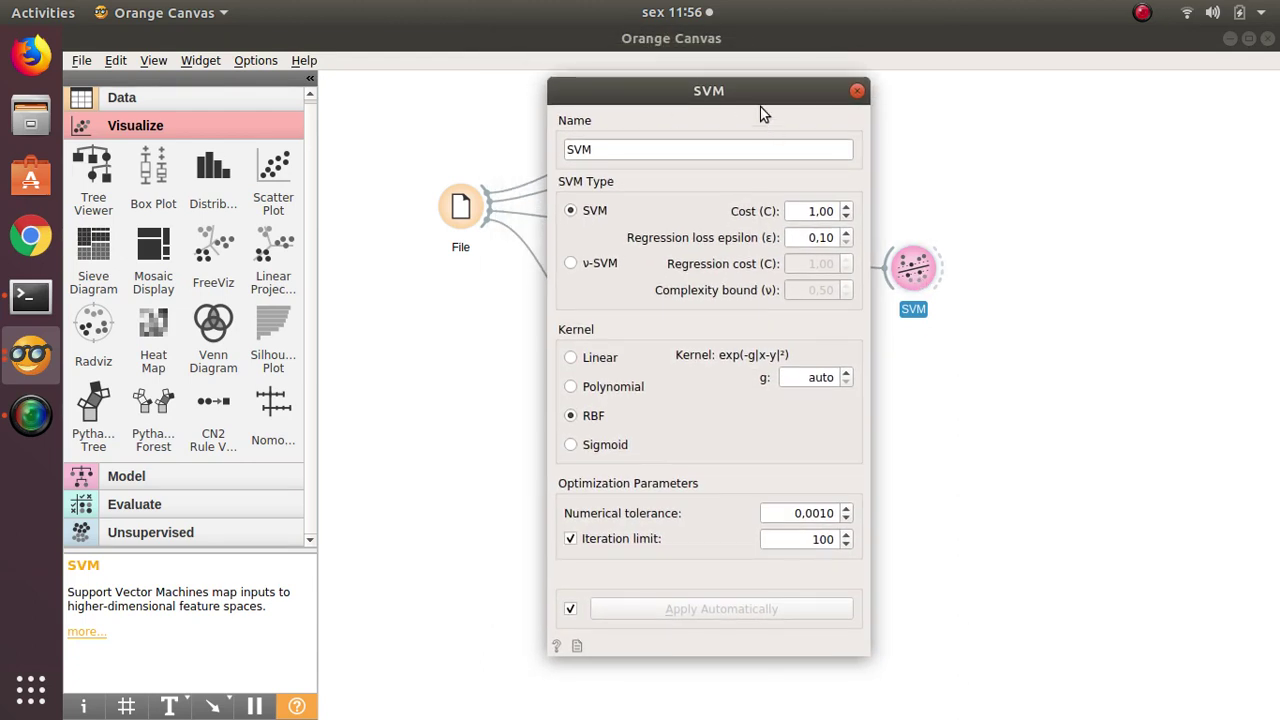
left_click_drag(766, 96, 1176, 160)
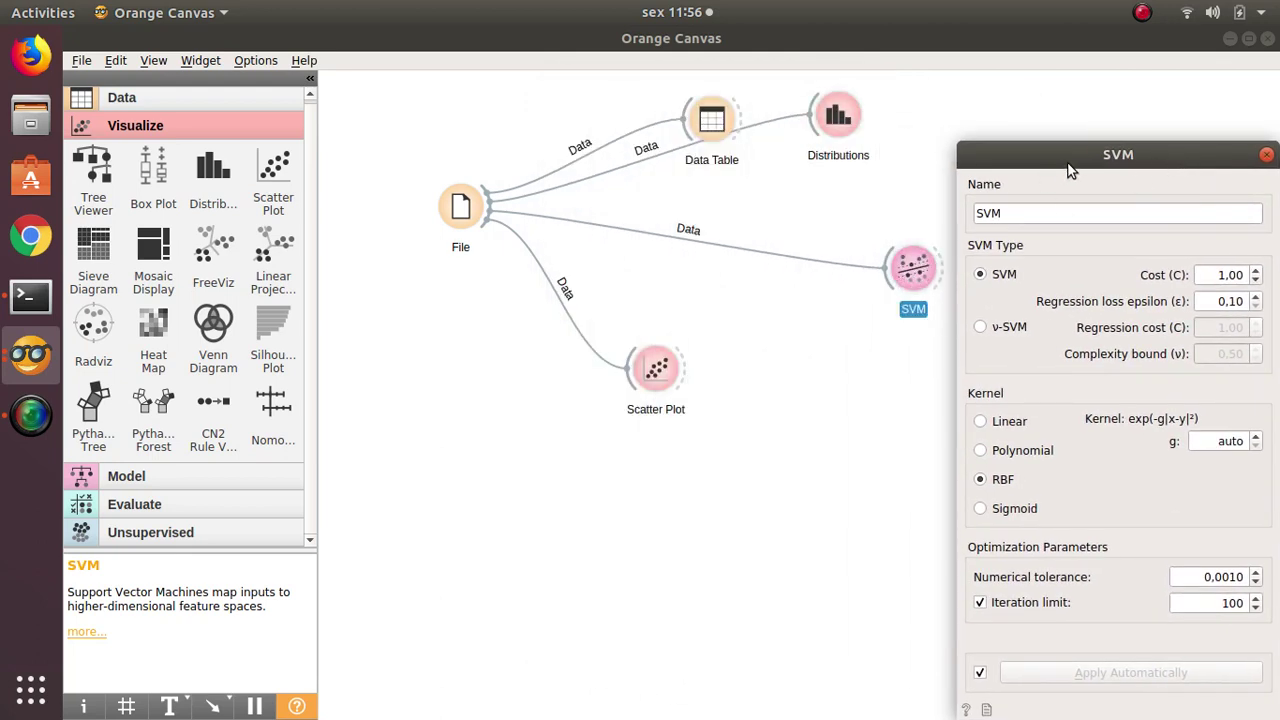
left_click_drag(1068, 162, 550, 110)
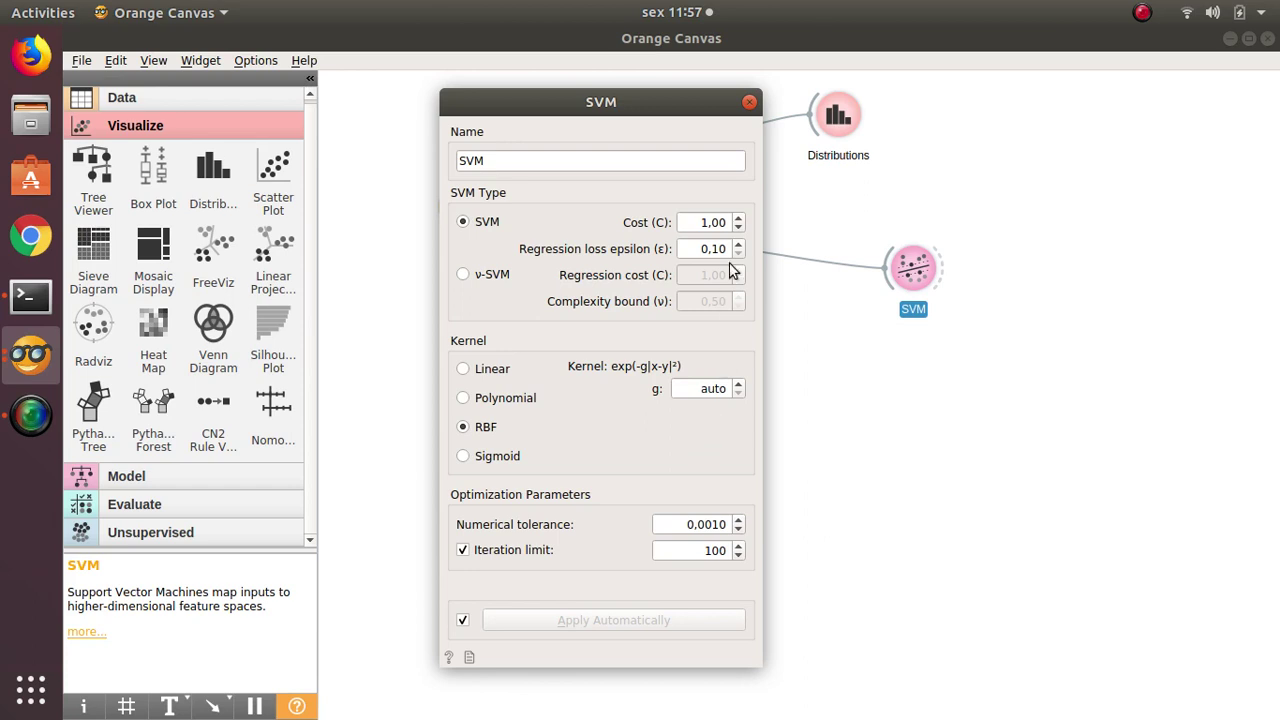
left_click(645, 163)
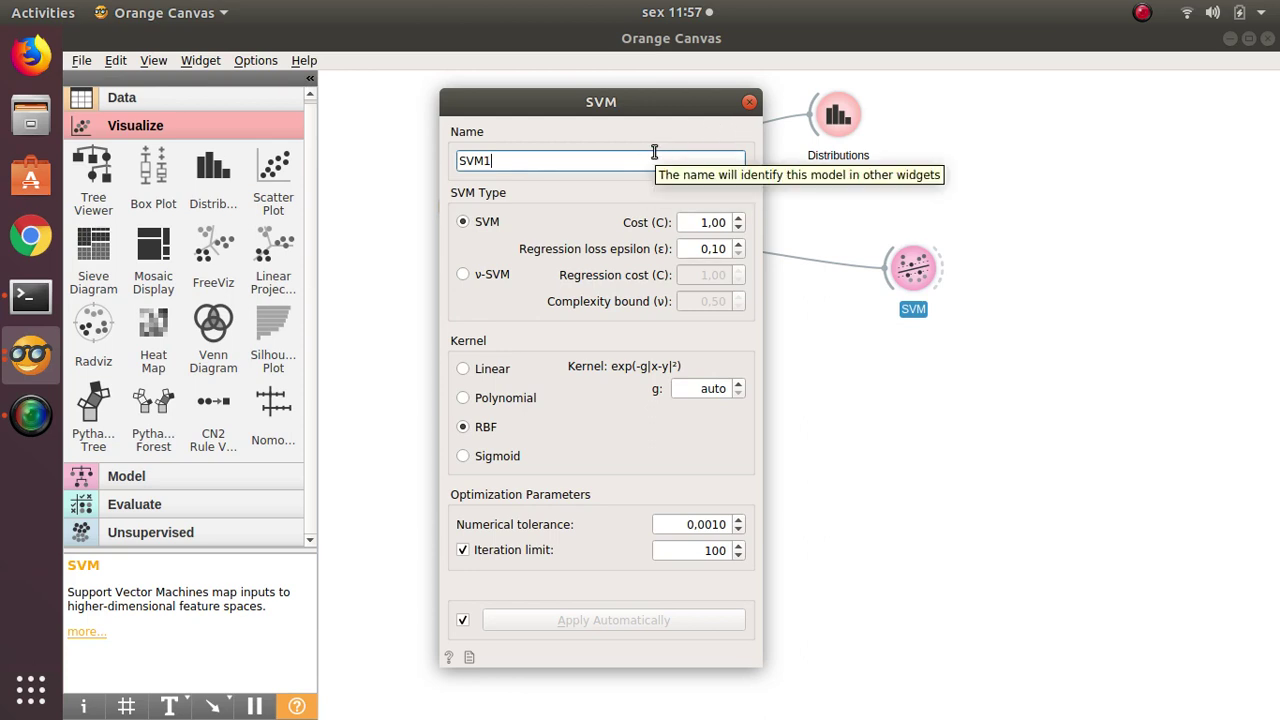
key("BackSpace")
type("_Default")
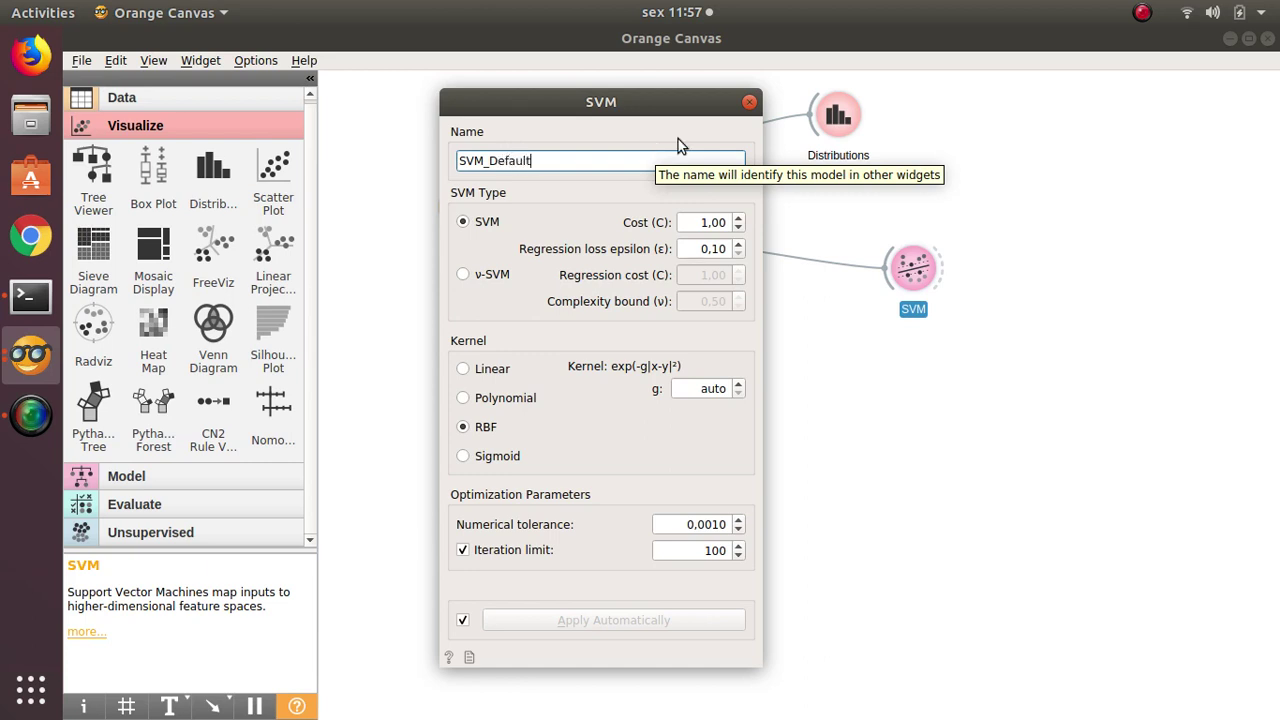
left_click(611, 126)
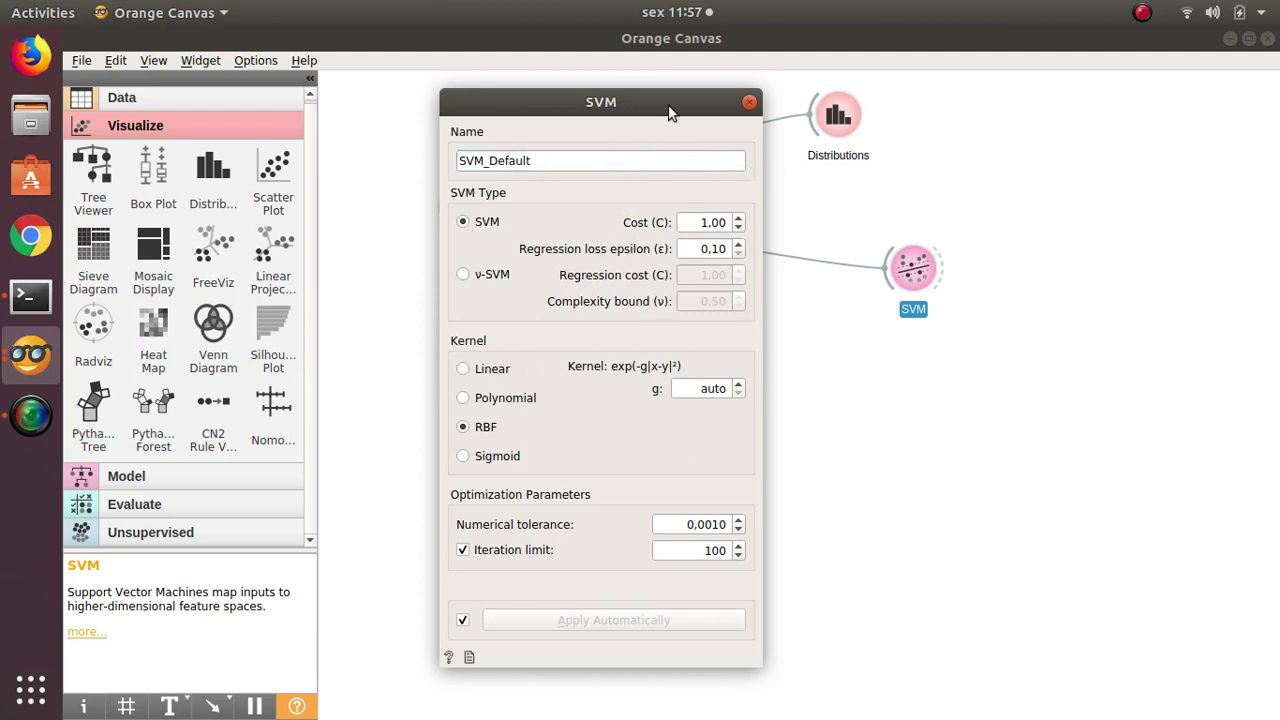
left_click(749, 102)
- Move the SVM widget closer to File and link its output to a new Test & Score widget
left_click(829, 480)
left_click_drag(908, 273, 797, 273)
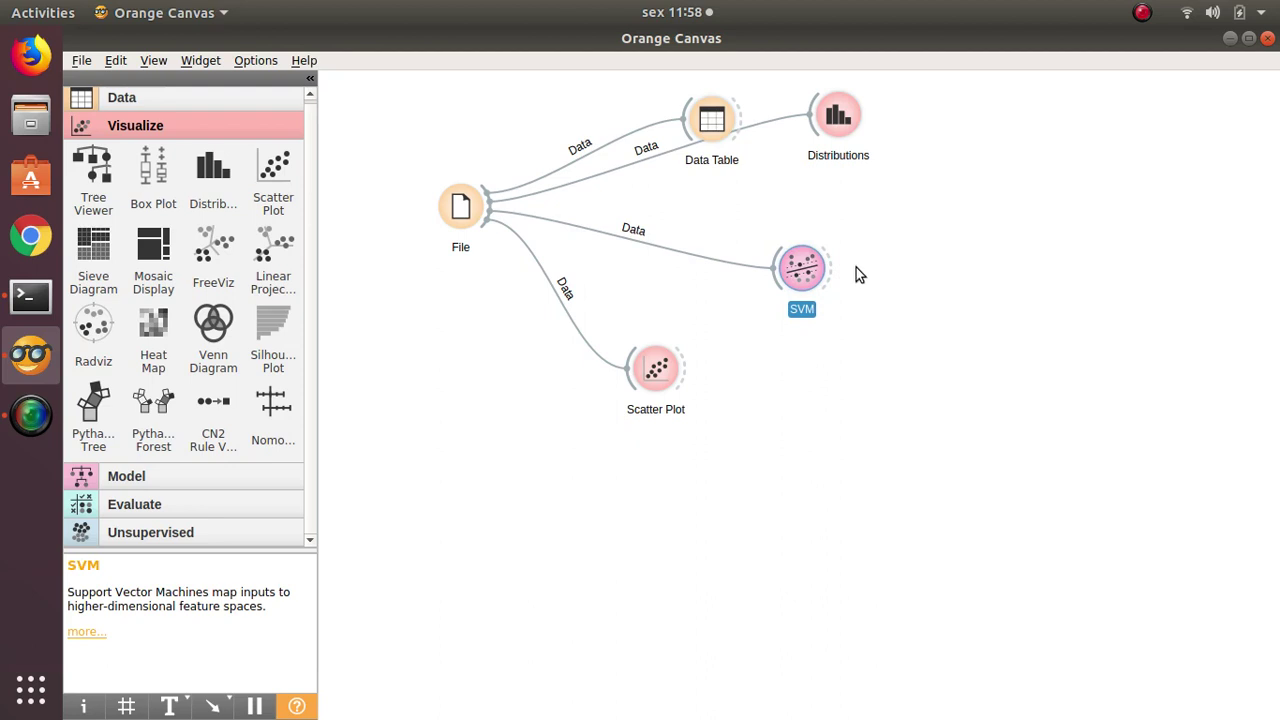
left_click_drag(841, 277, 1015, 186)
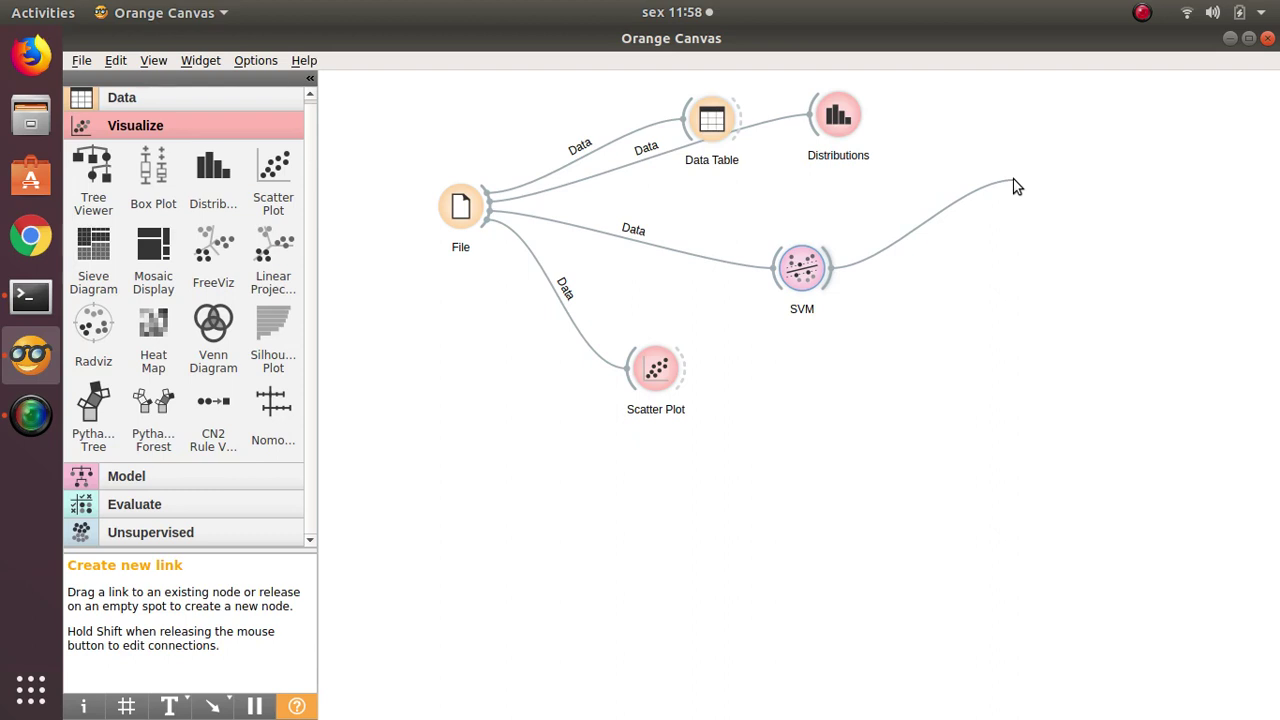
left_click_drag(1013, 181, 1013, 181)
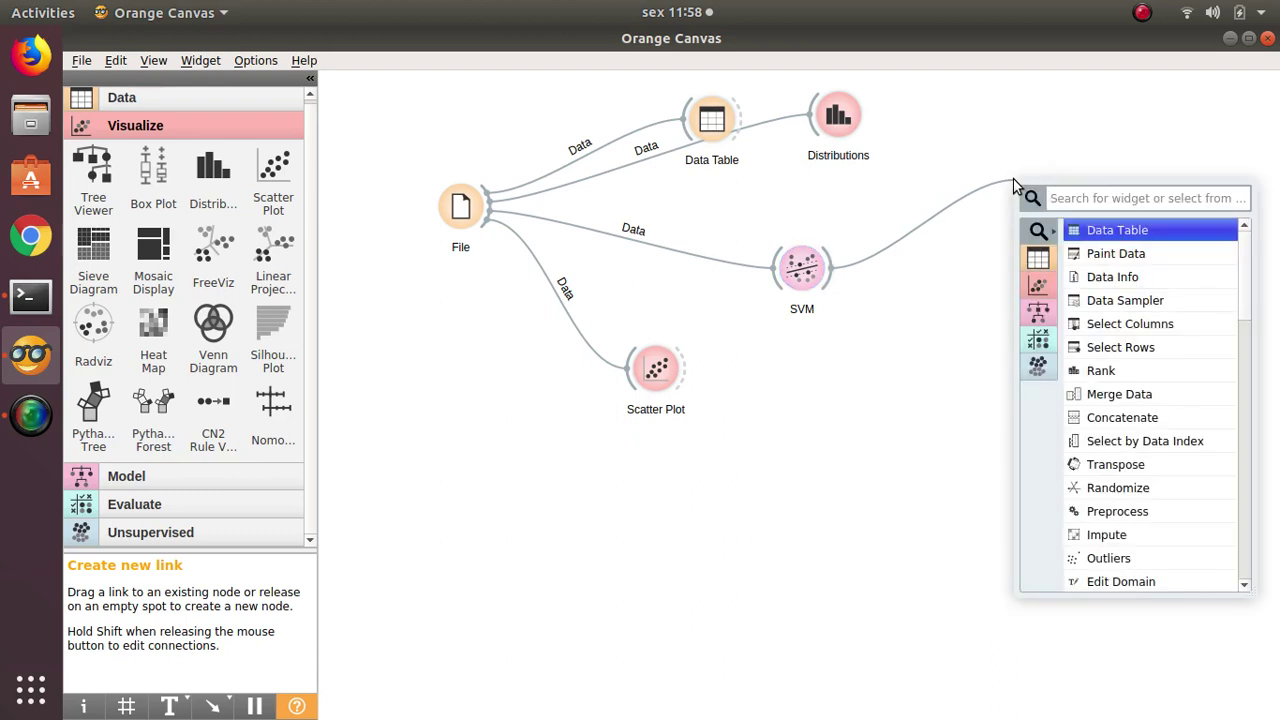
type("tes")
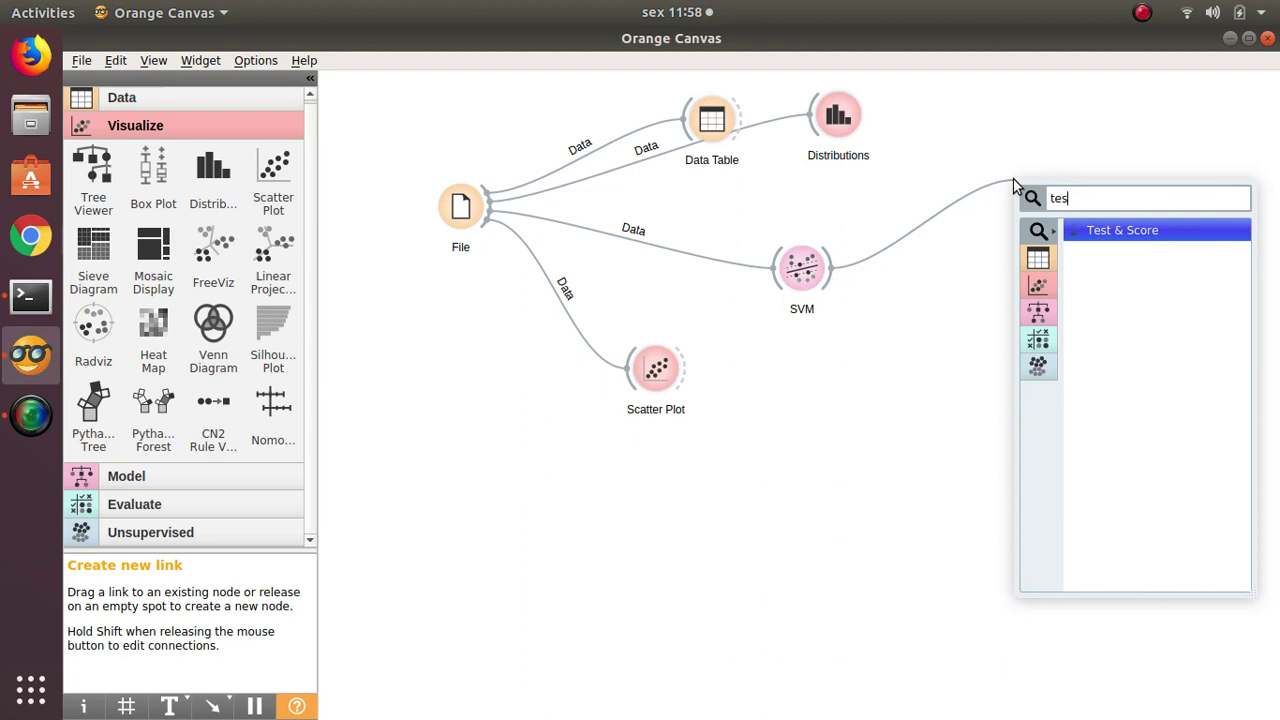
key("Return")
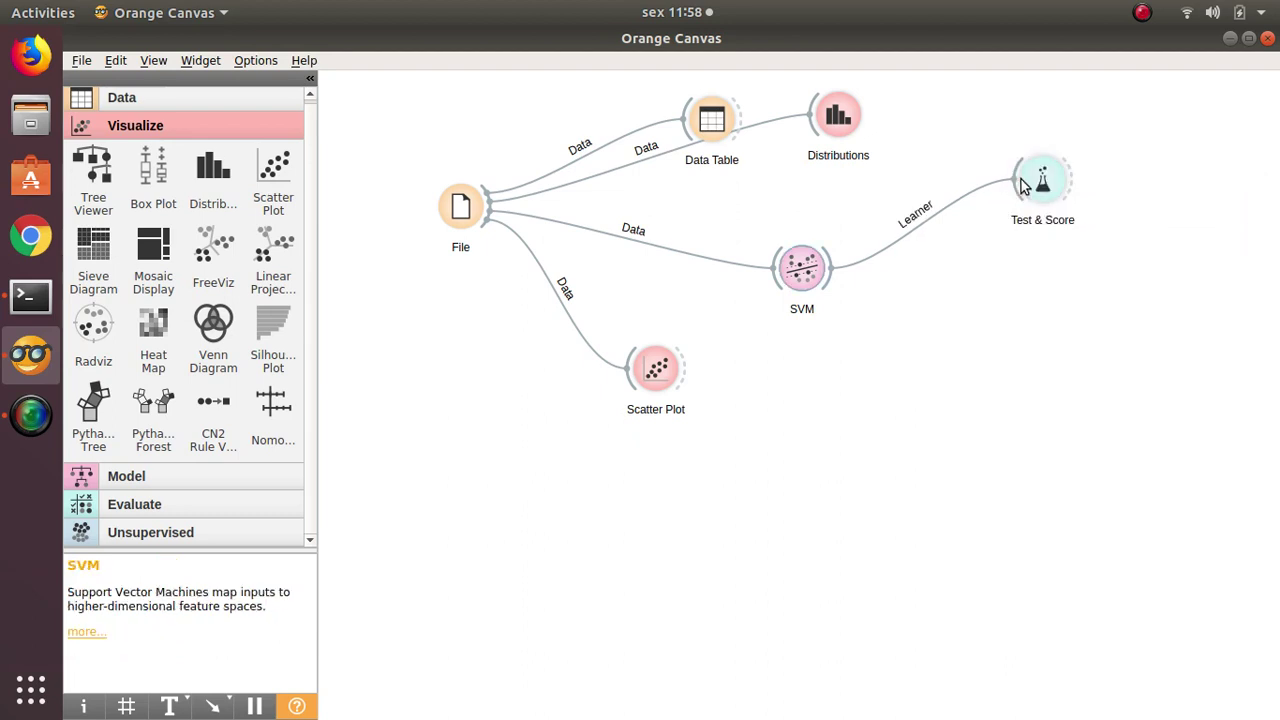
- Check the SVM widget's link to Test & Score, view the evaluation window, dismiss its column hint and close it
mouse_move(1043, 180)
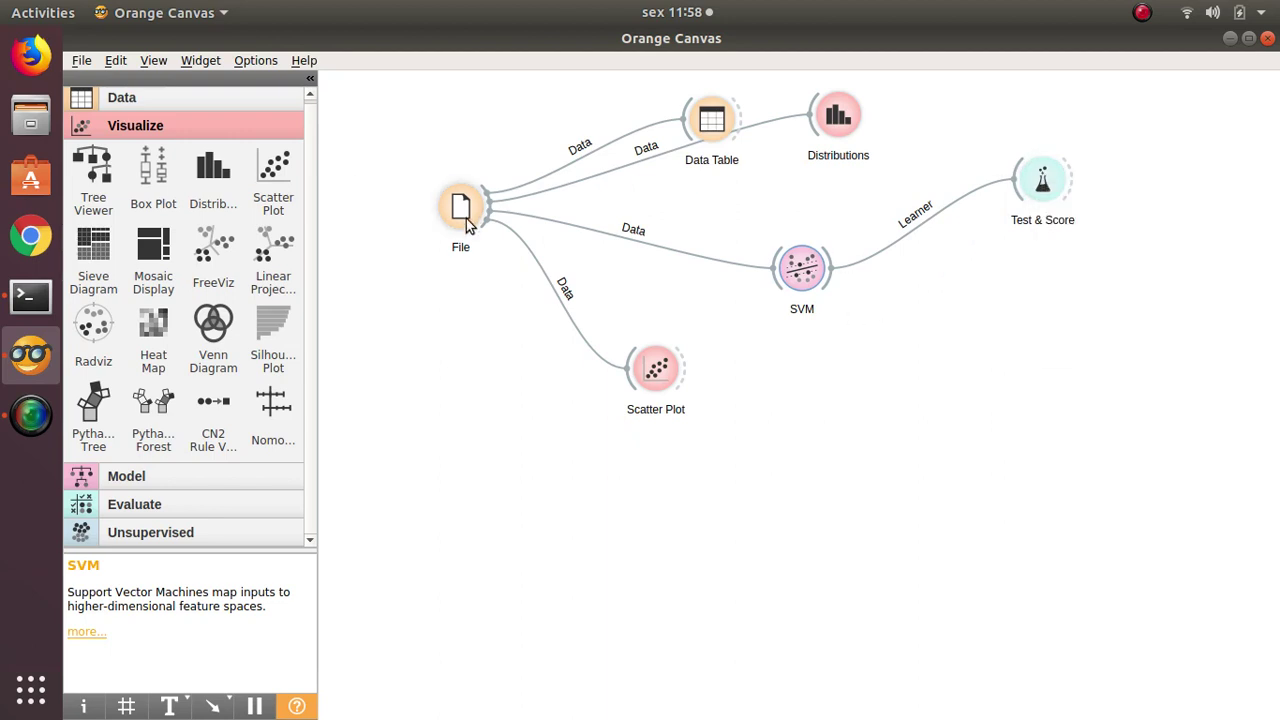
mouse_move(782, 262)
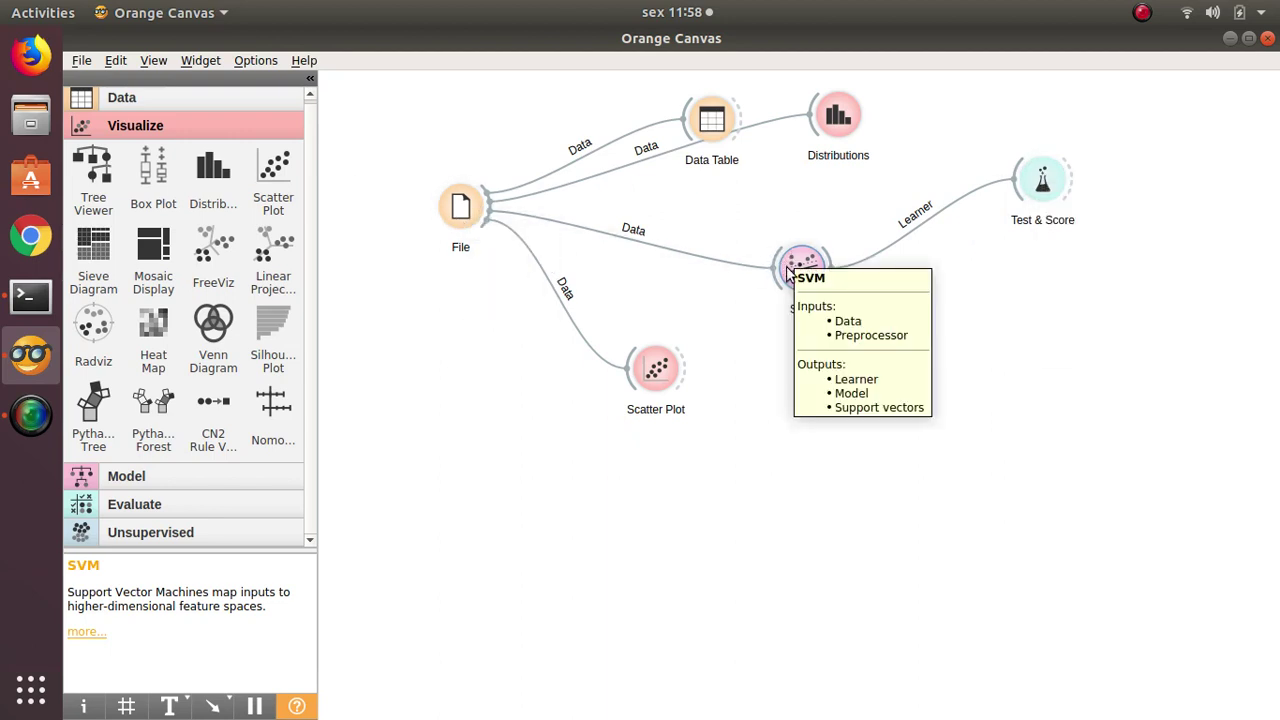
mouse_move(856, 255)
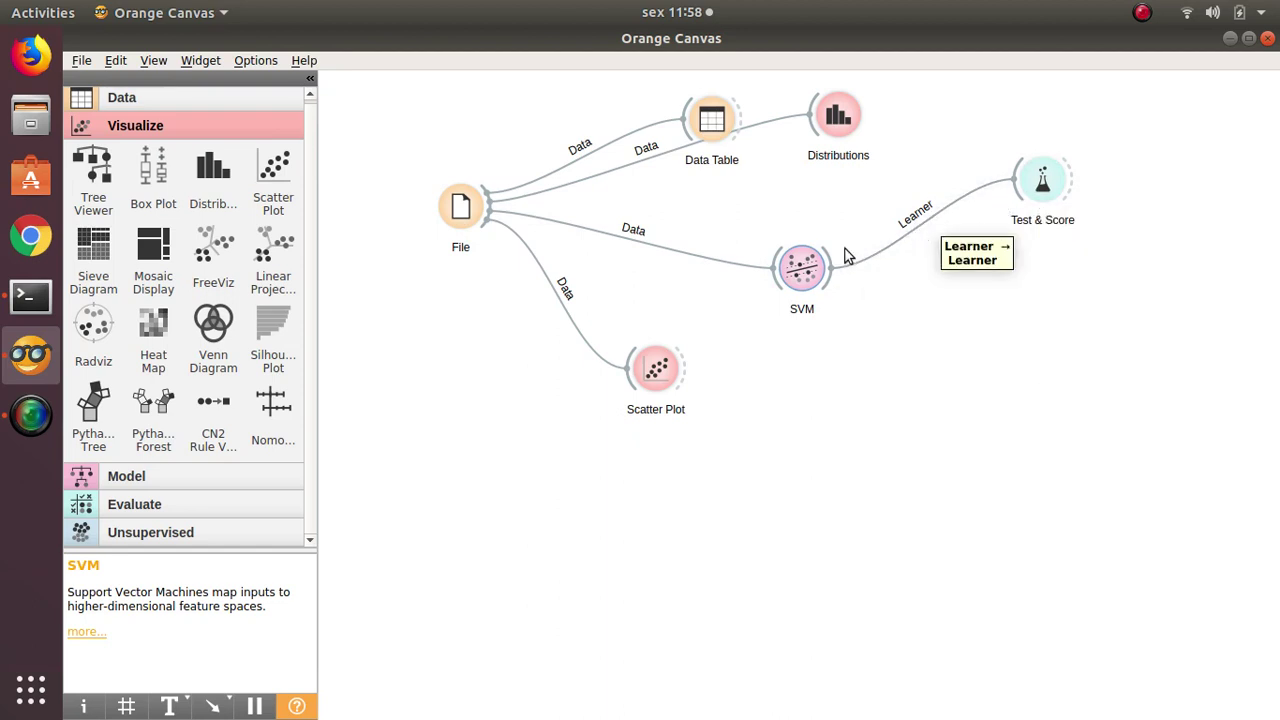
double_click(1045, 195)
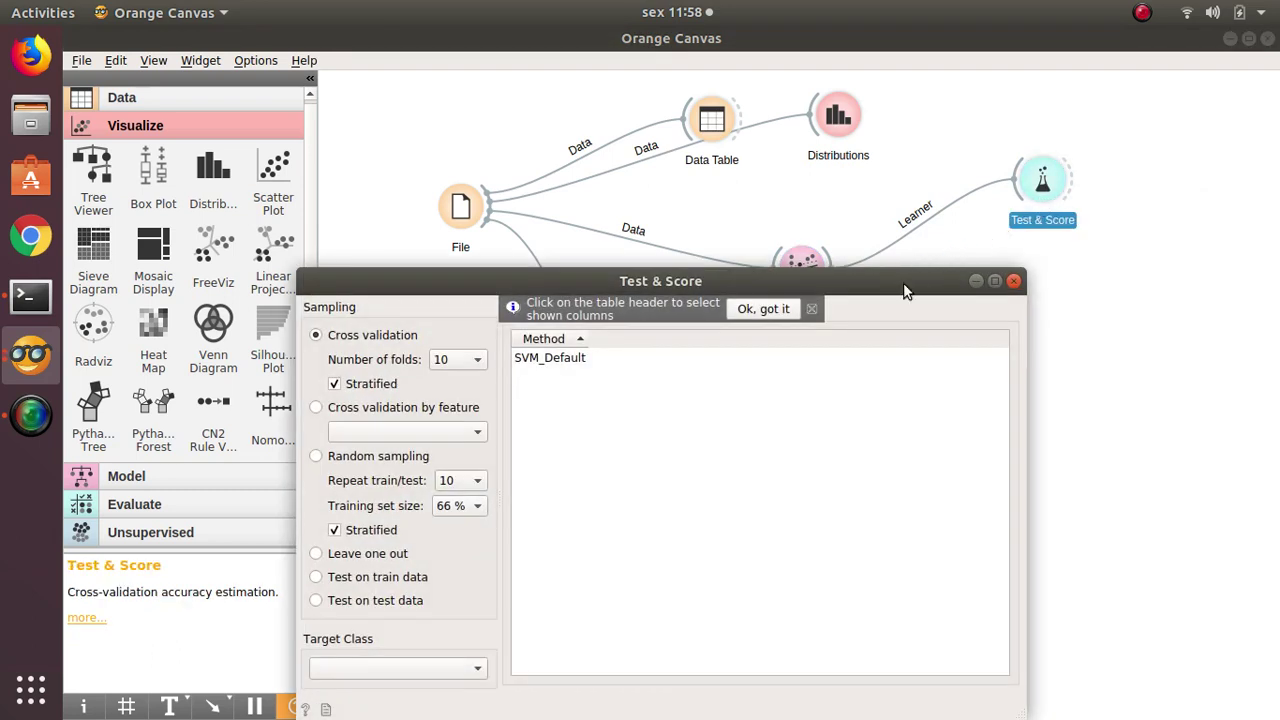
left_click_drag(903, 290, 1005, 211)
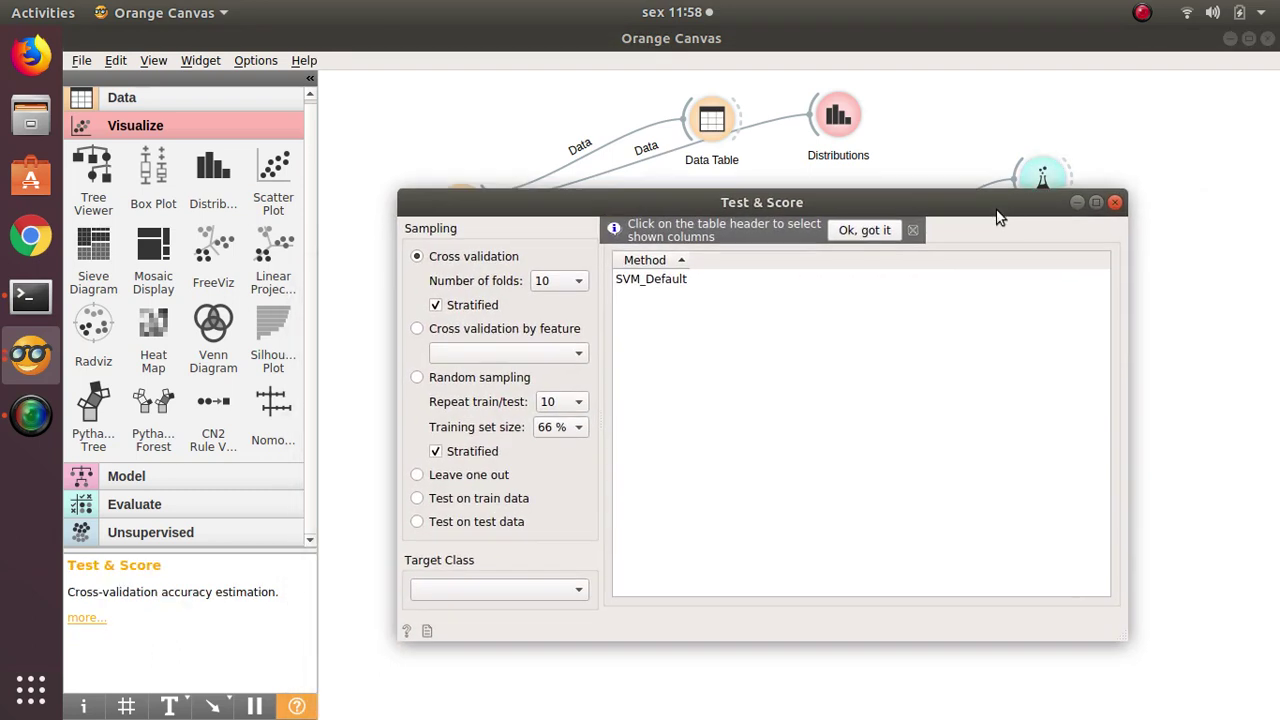
left_click(862, 232)
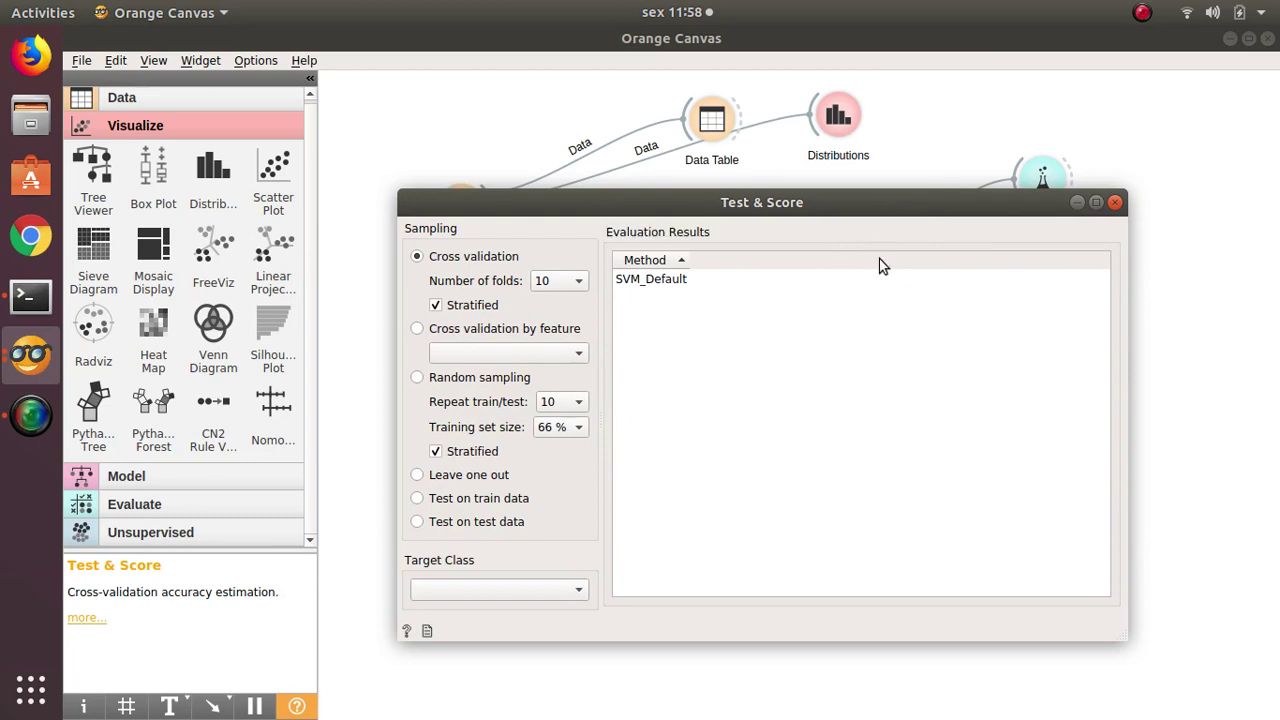
left_click(1114, 204)
- Rearrange the canvas by moving the Scatter Plot and SVM widgets further below the File widget
left_click(825, 392)
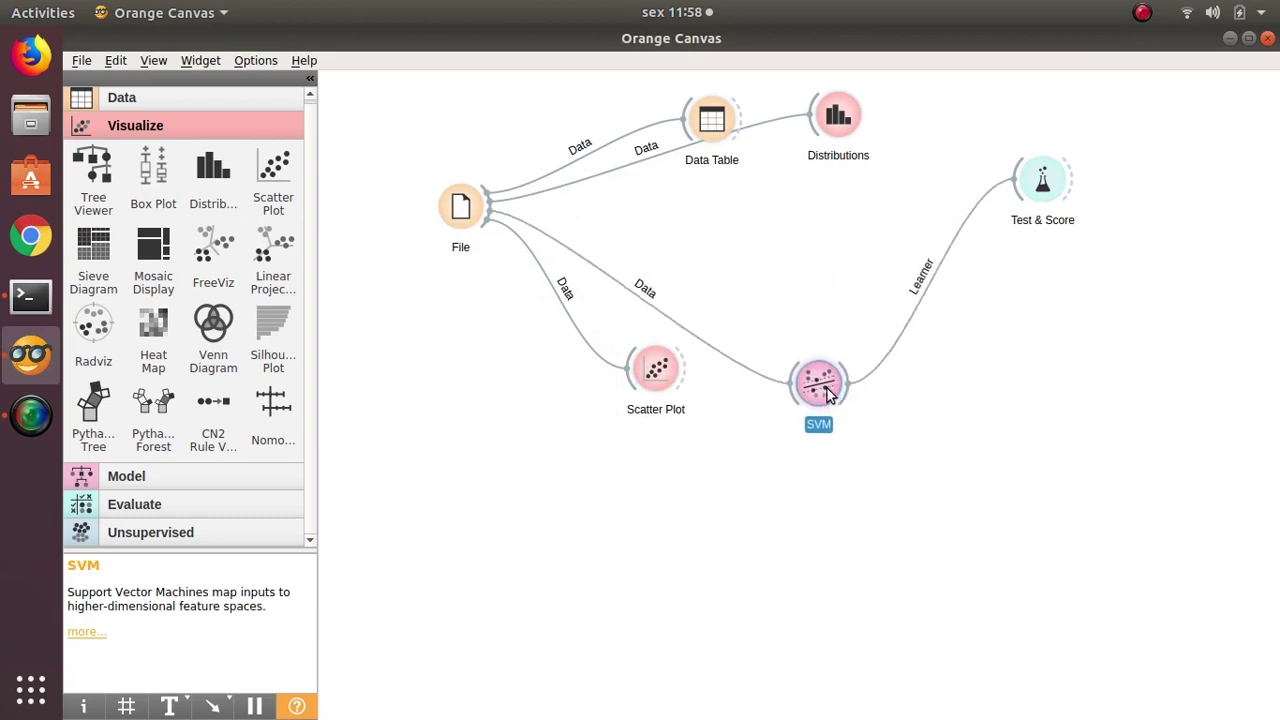
left_click_drag(825, 392, 835, 329)
left_click_drag(655, 370, 581, 484)
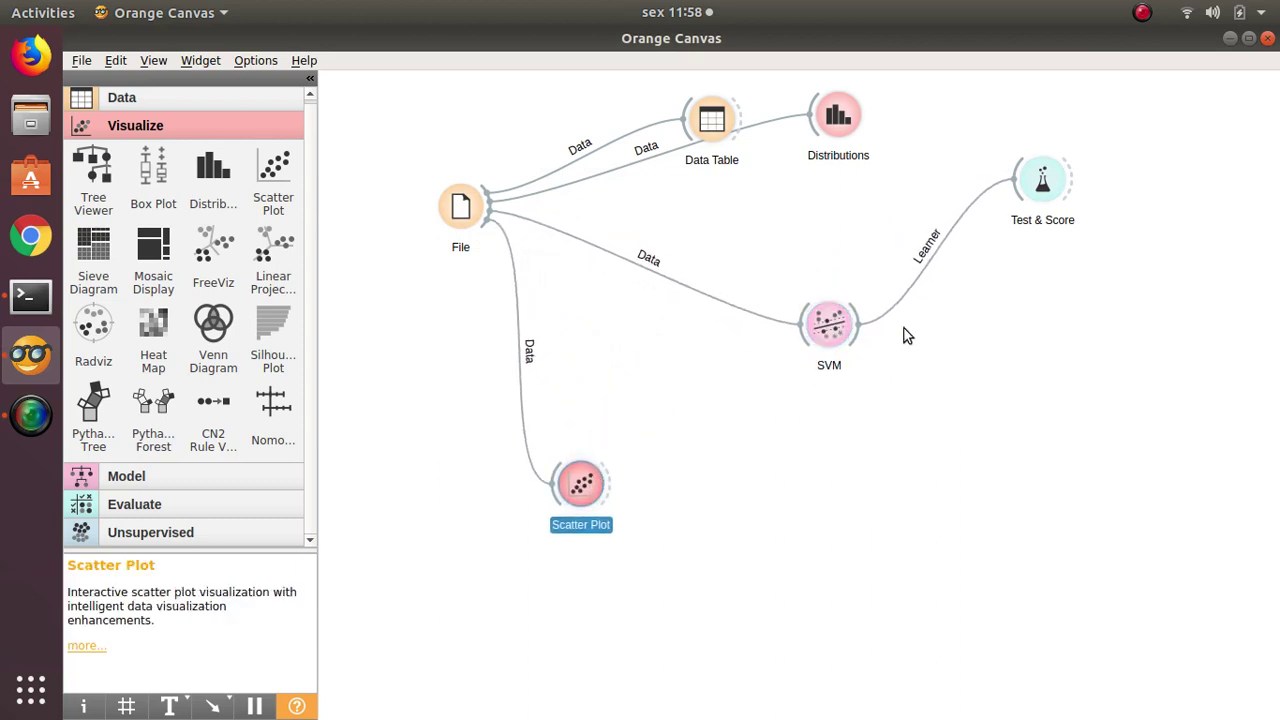
left_click_drag(823, 333, 776, 352)
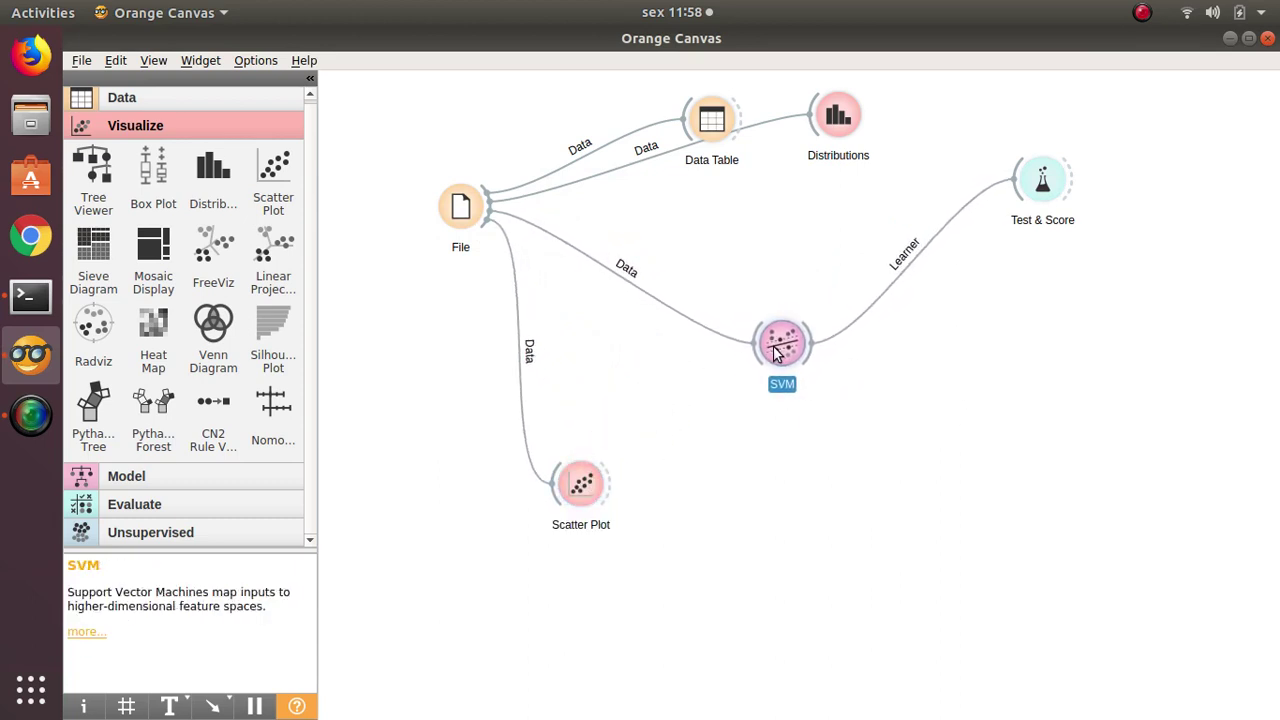
left_click(914, 365)
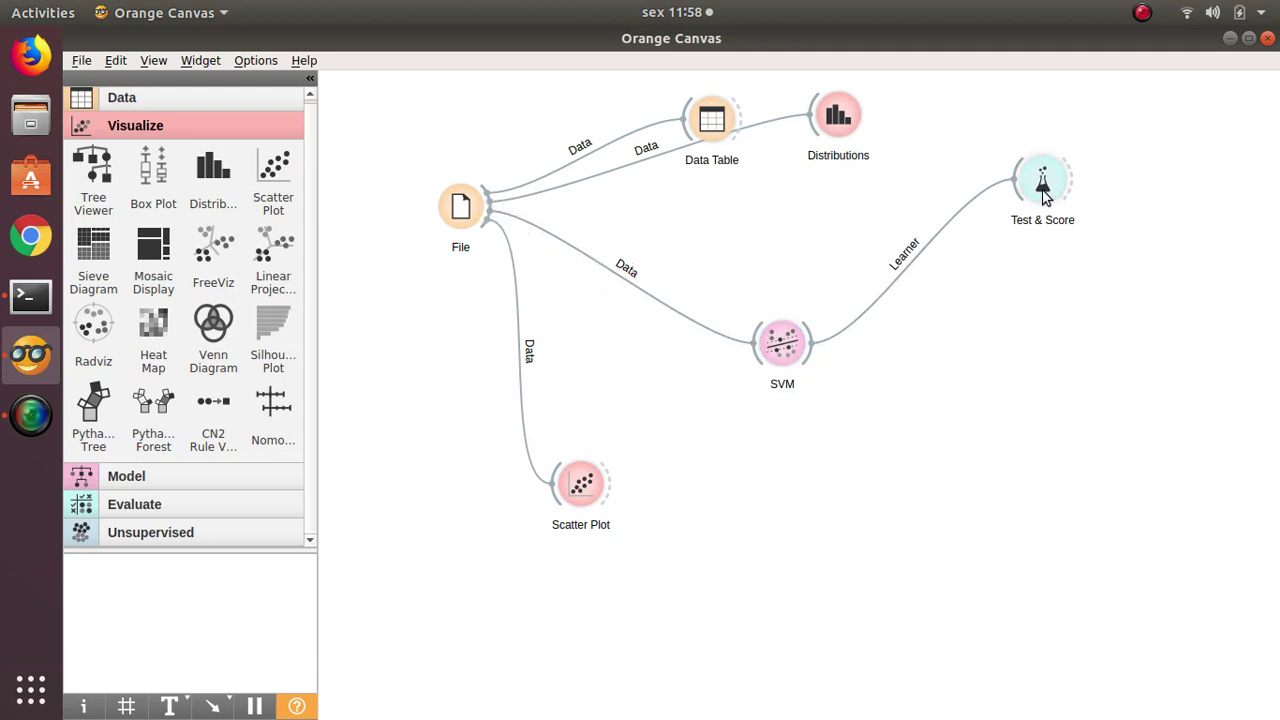
- Reopen Test & Score to examine its evaluation results, with its window placed so the workflow above stays in view
mouse_move(1043, 190)
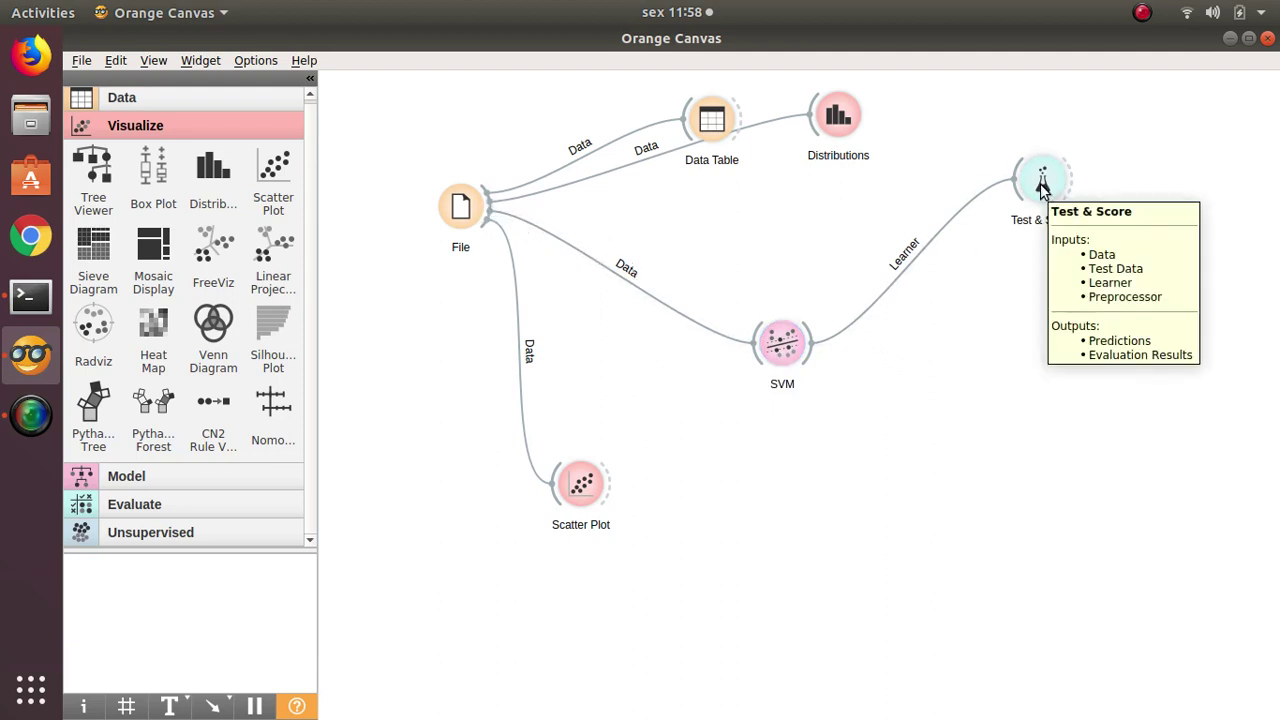
double_click(1043, 190)
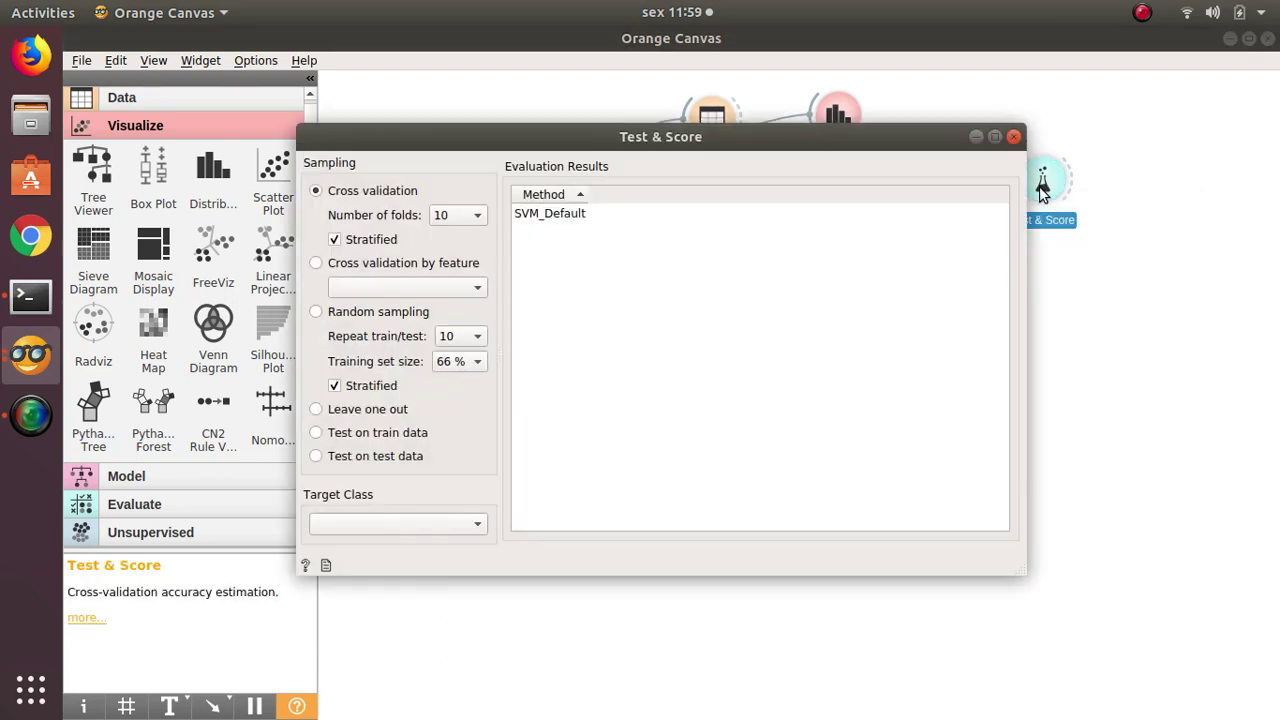
left_click_drag(718, 142, 860, 202)
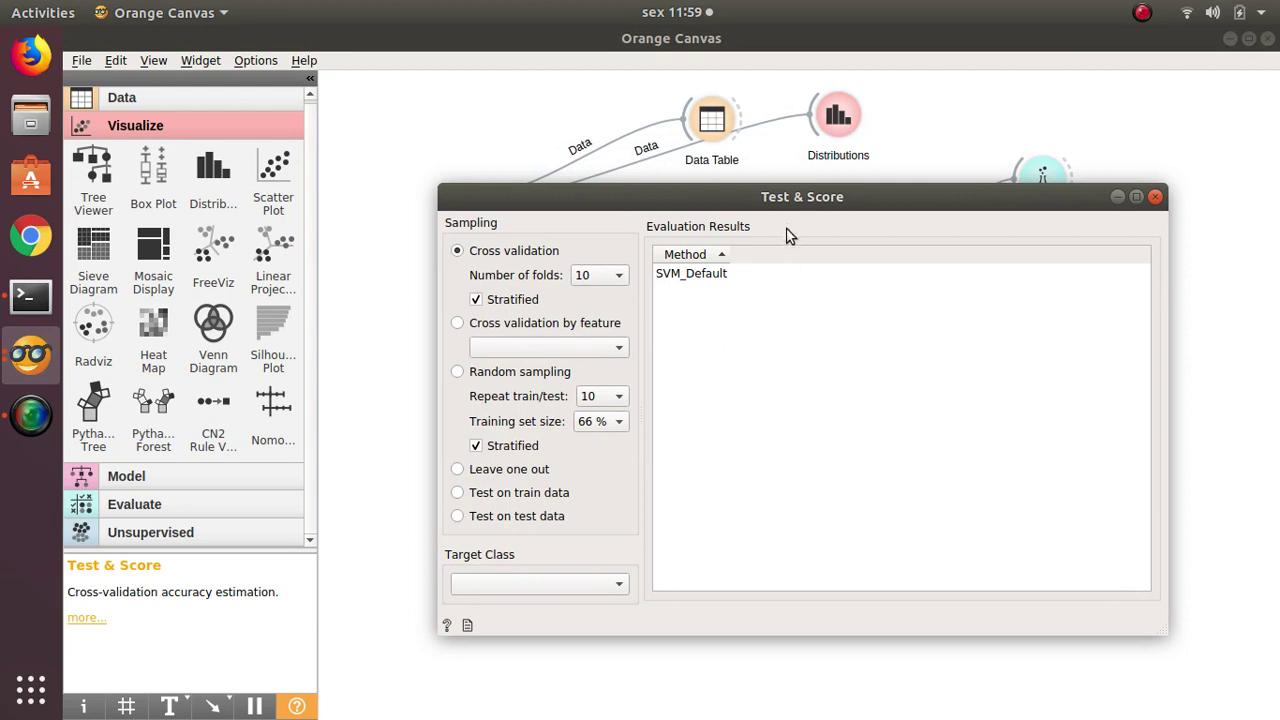
left_click_drag(794, 196, 780, 283)
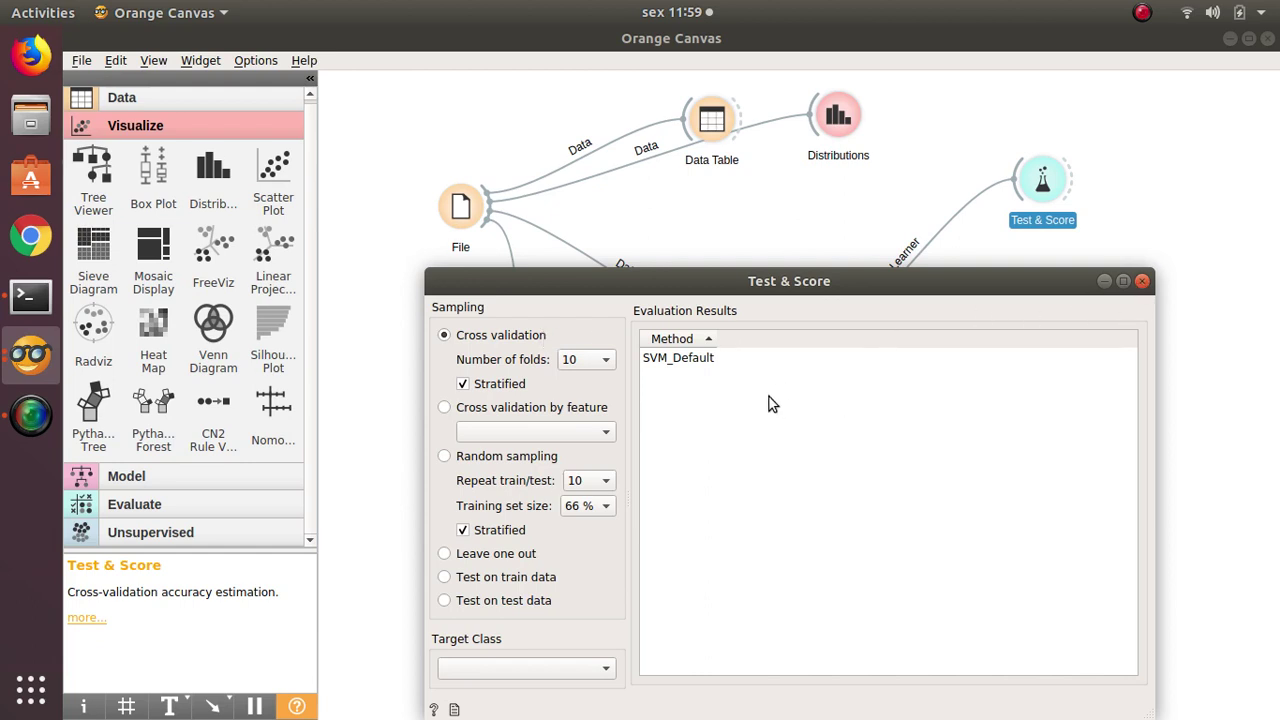
- Close the evaluation window and link the File widget's data output to Test & Score
left_click(1142, 281)
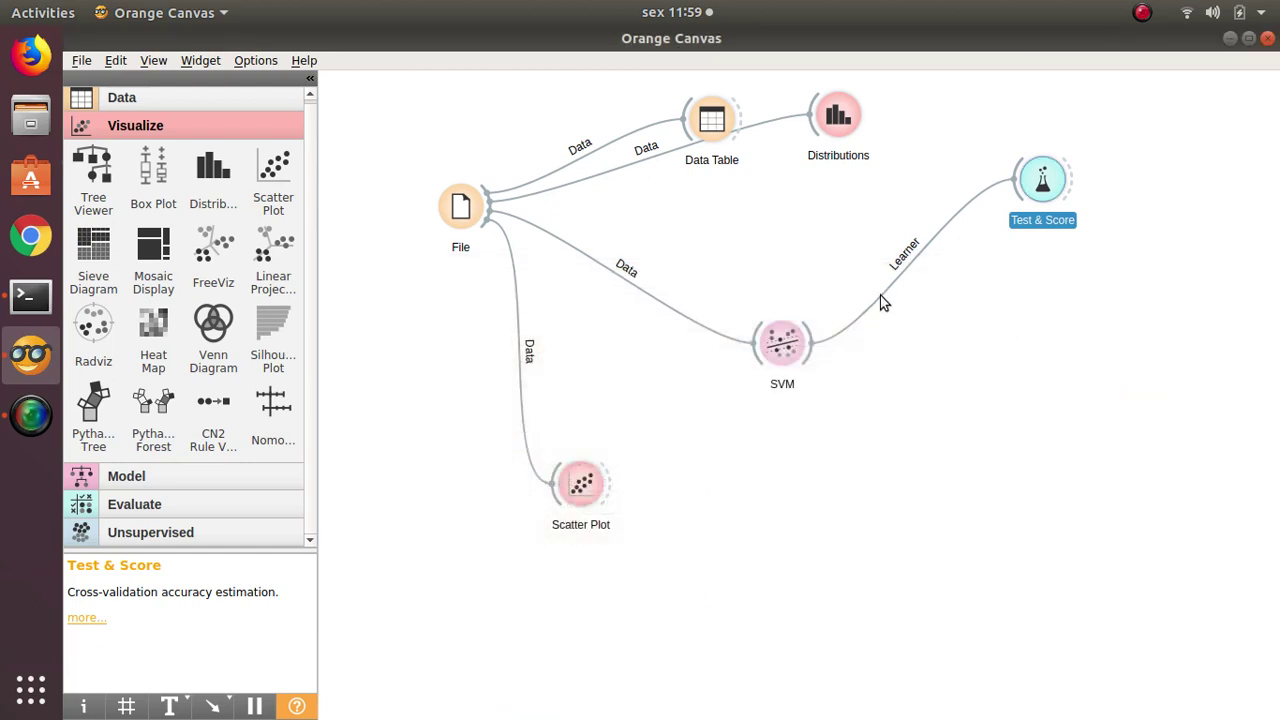
left_click(490, 210)
left_click_drag(490, 210, 989, 186)
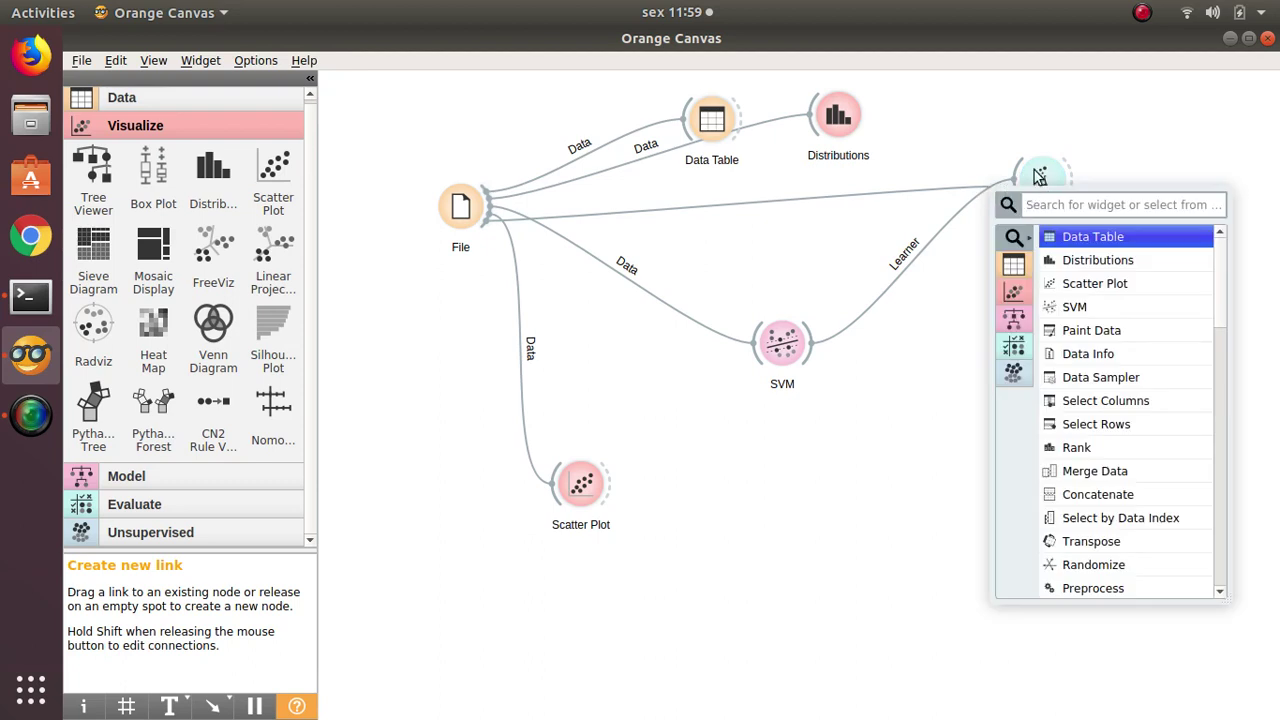
key("Escape")
left_click(492, 210)
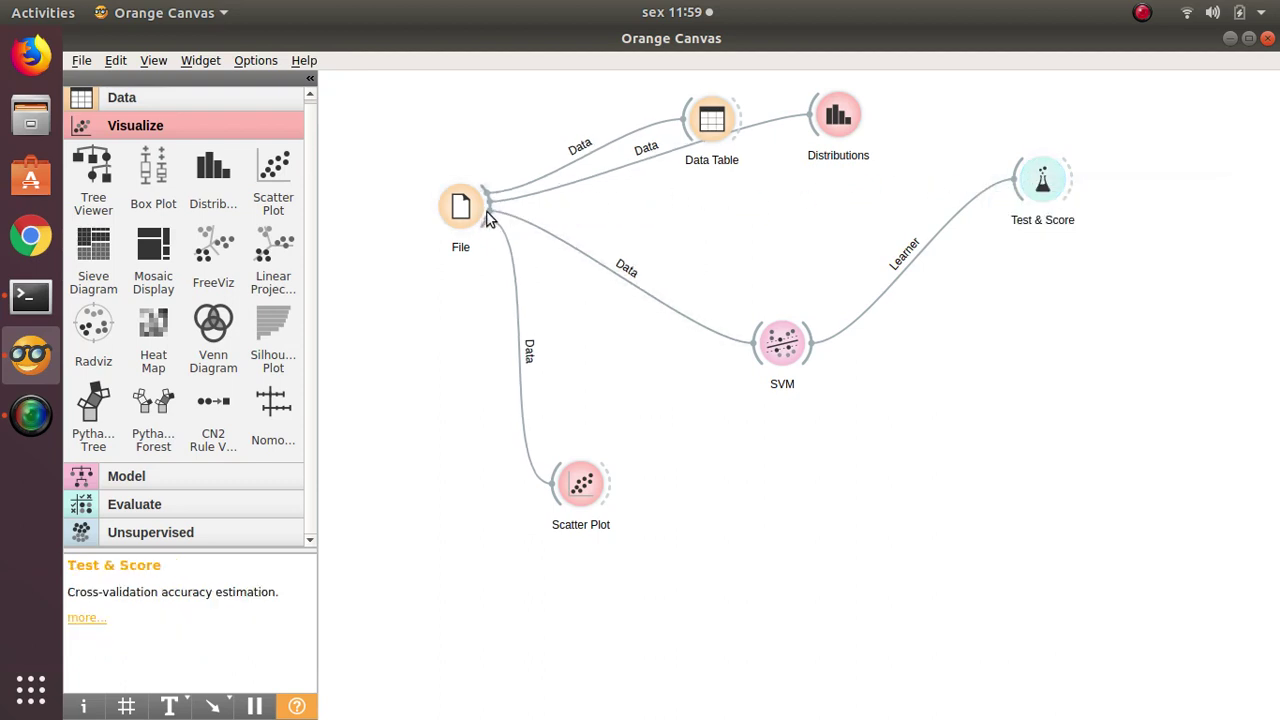
left_click_drag(492, 215, 1040, 185)
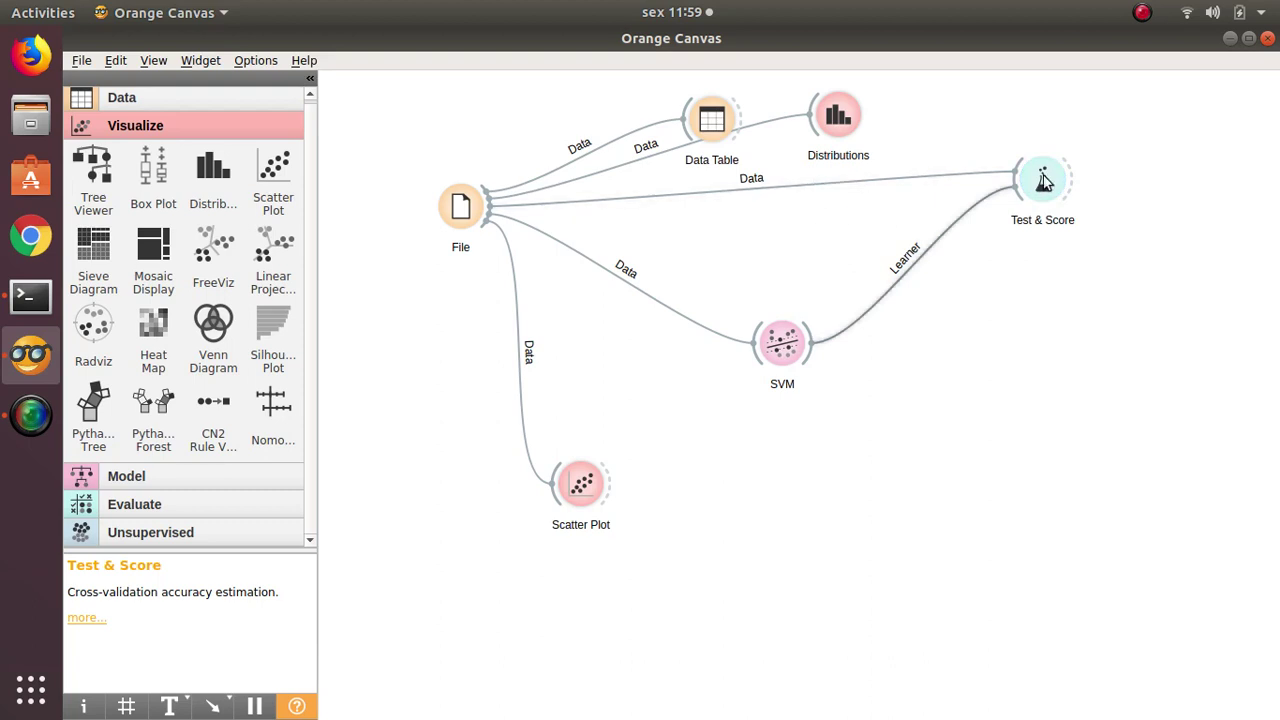
- Examine the SVM's Test & Score results in a maximized window, briefly try Test on train data, return to Cross validation and close it
mouse_move(1055, 183)
left_mouse_down()
mouse_move(1058, 218)
mouse_move(1050, 203)
left_mouse_up()
double_click(1040, 200)
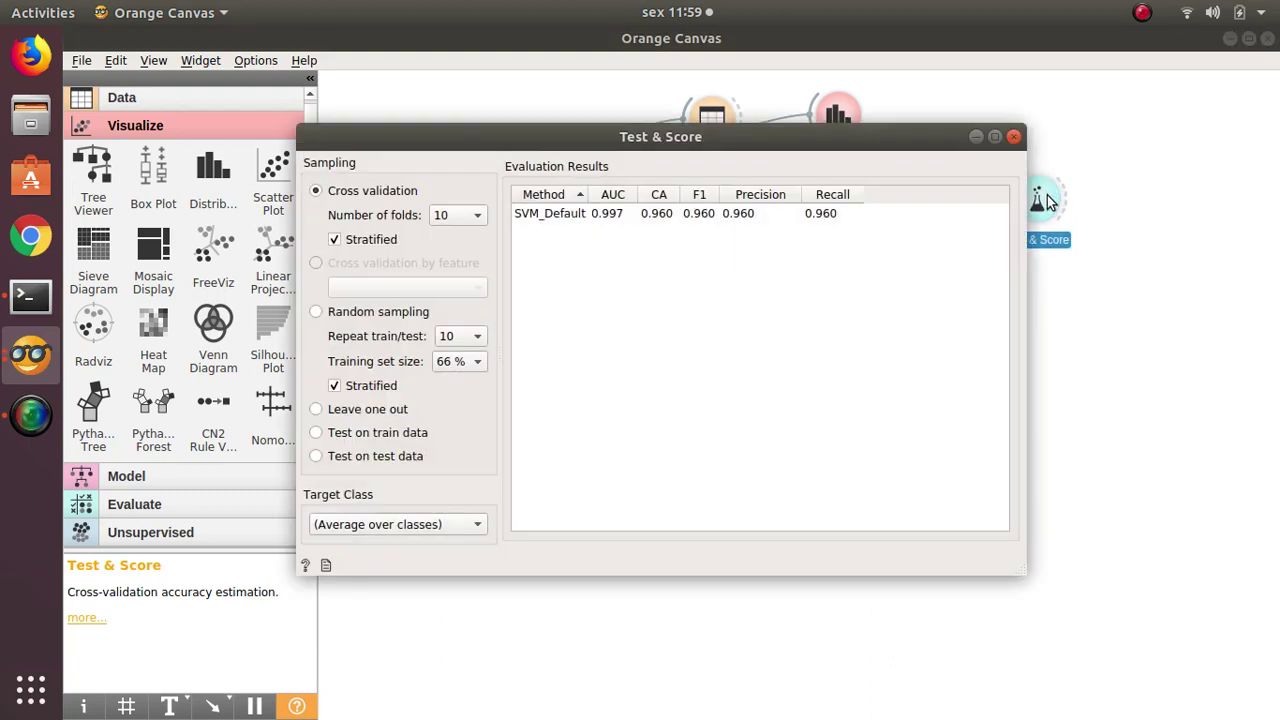
left_click_drag(826, 136, 945, 184)
double_click(945, 184)
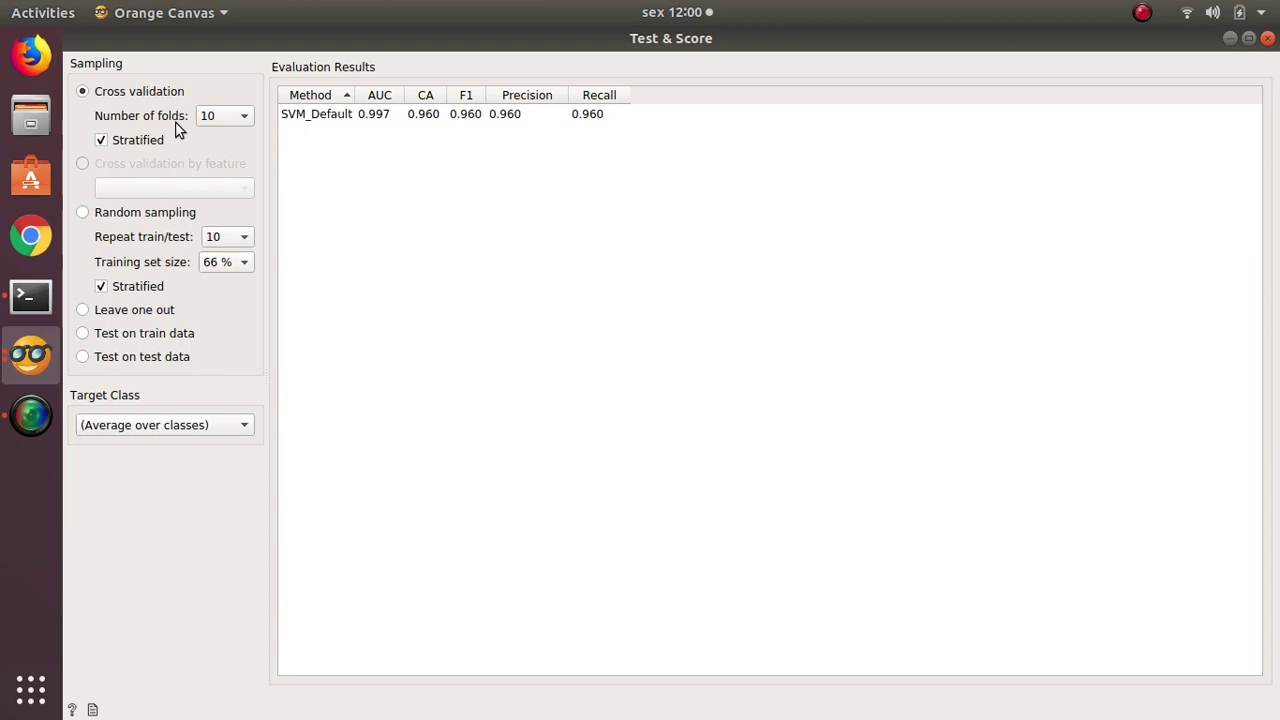
left_click(180, 338)
left_click(137, 93)
left_click_drag(506, 38, 692, 101)
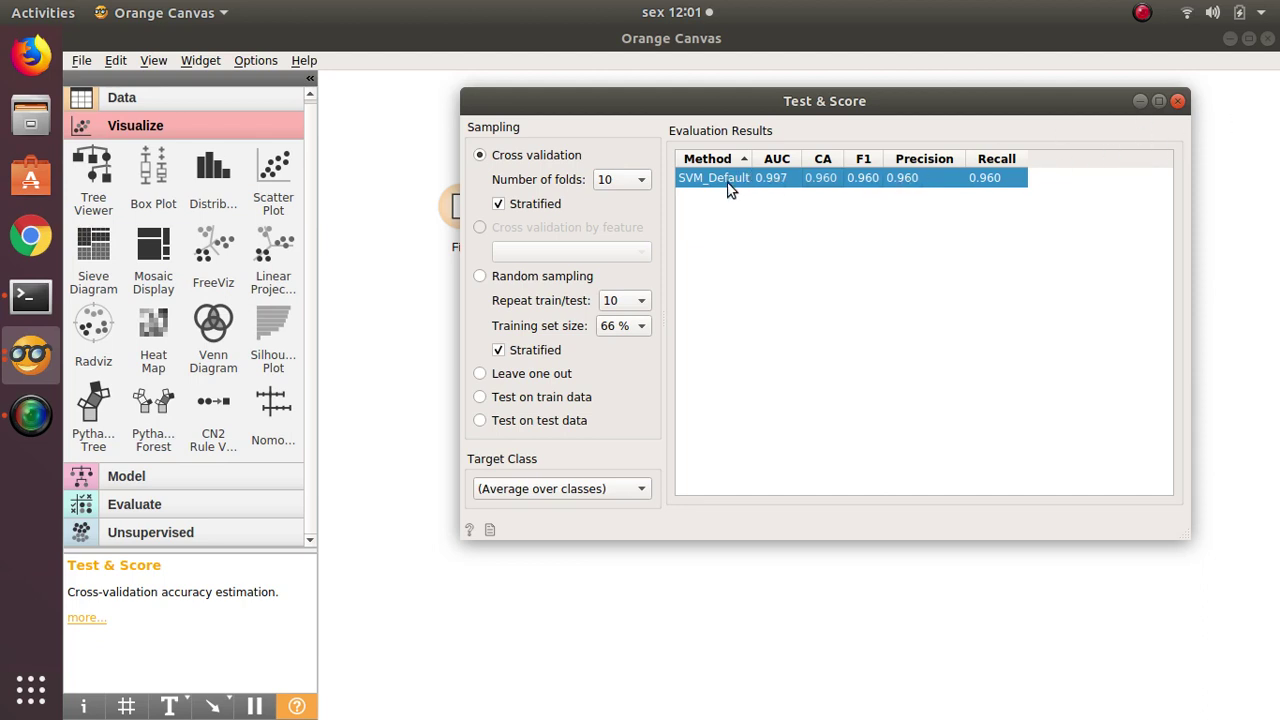
left_click(1178, 102)
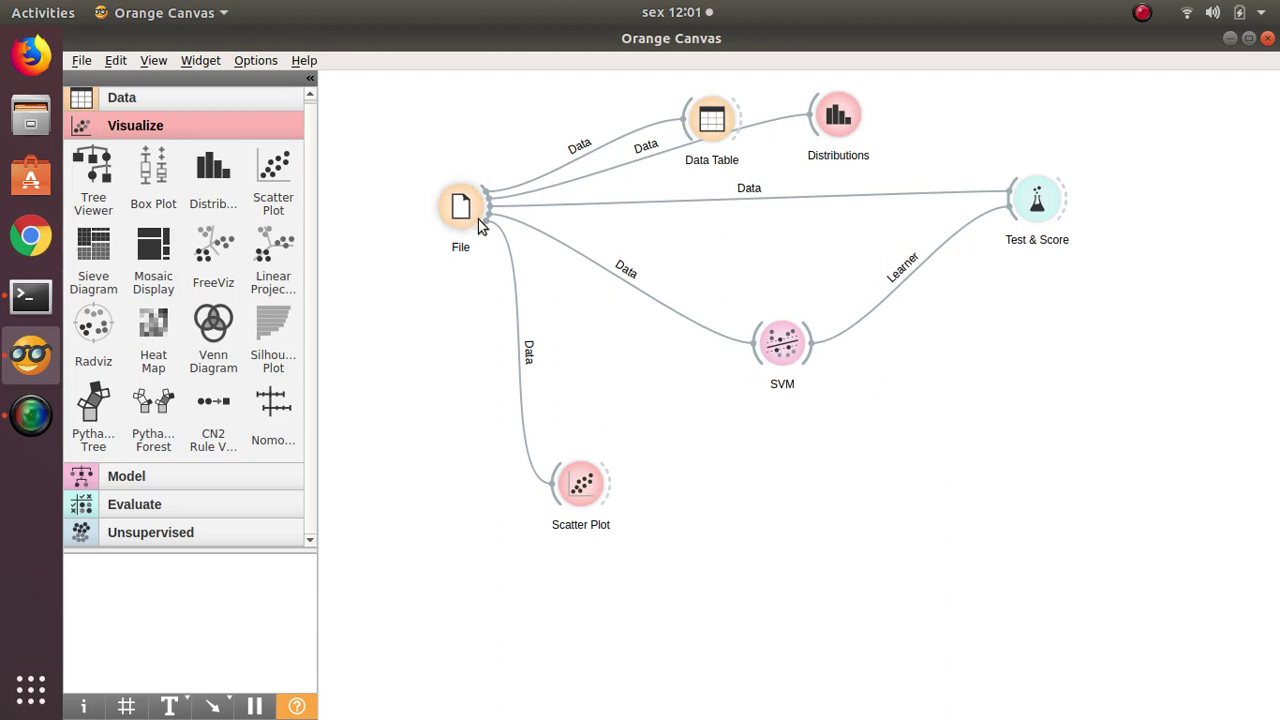
- Add a Logistic Regression widget below SVM, fed by the File widget's data
left_click_drag(478, 220, 789, 500)
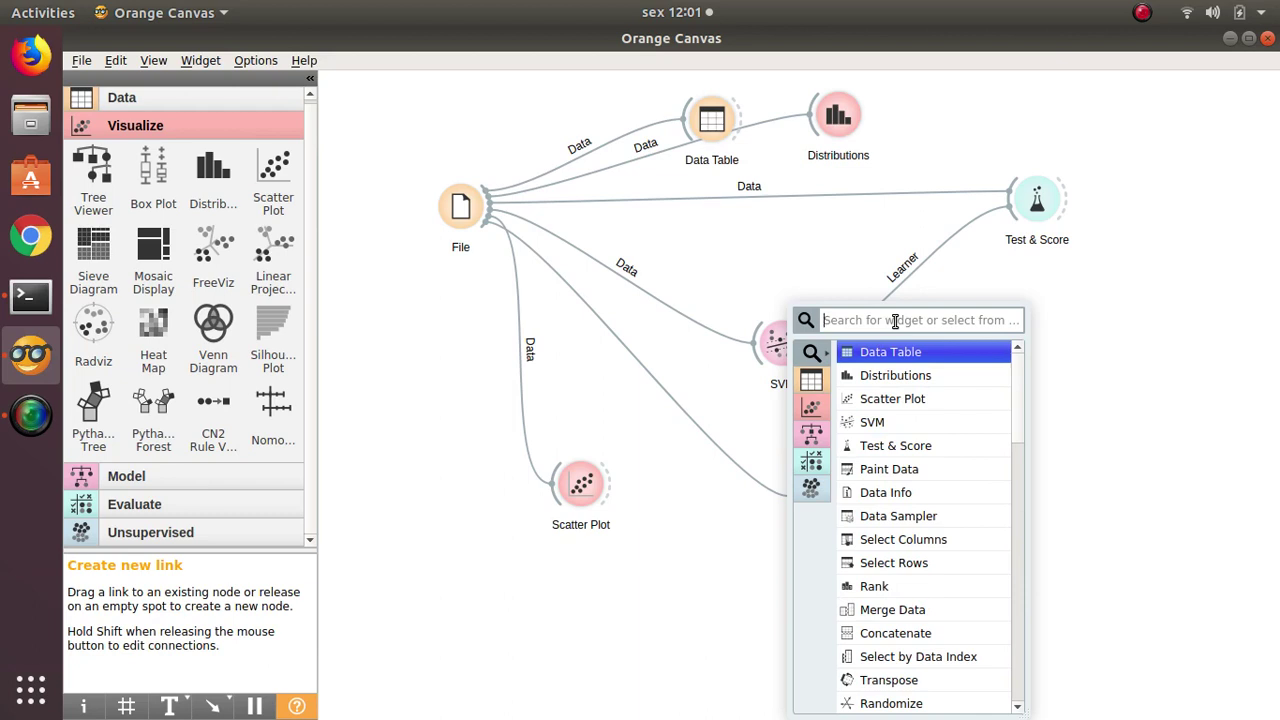
type("log")
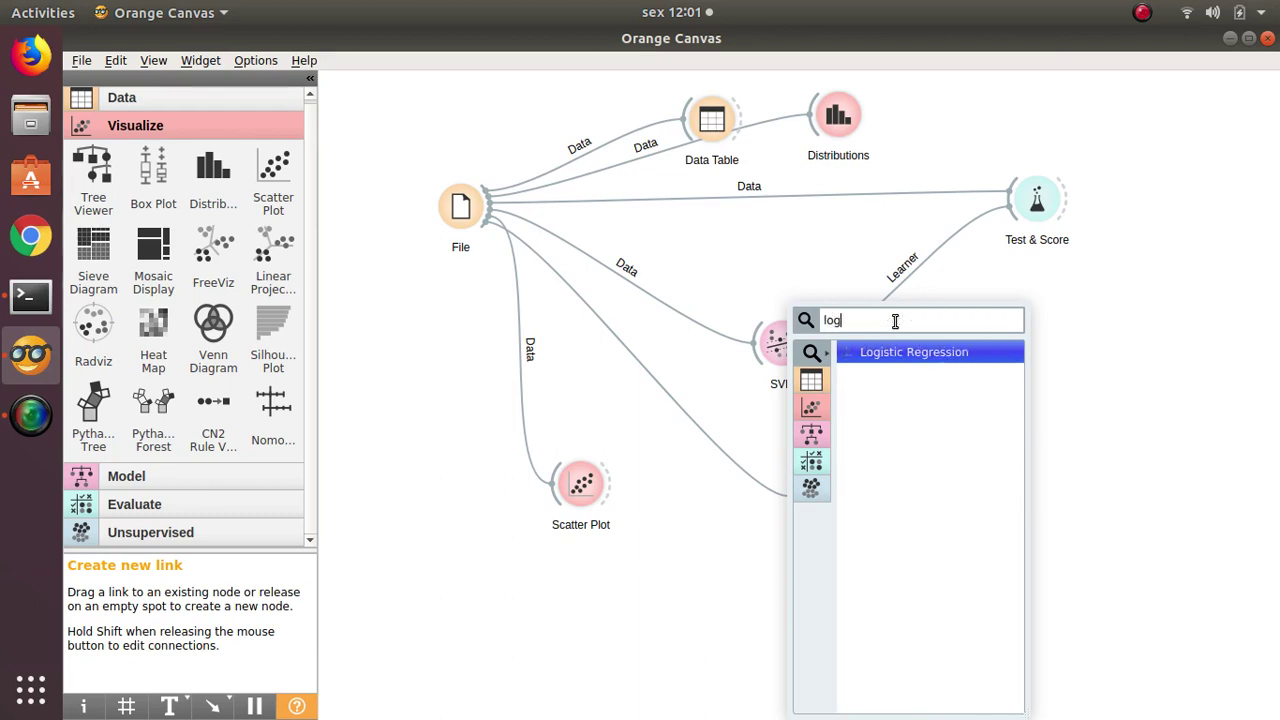
key("Return")
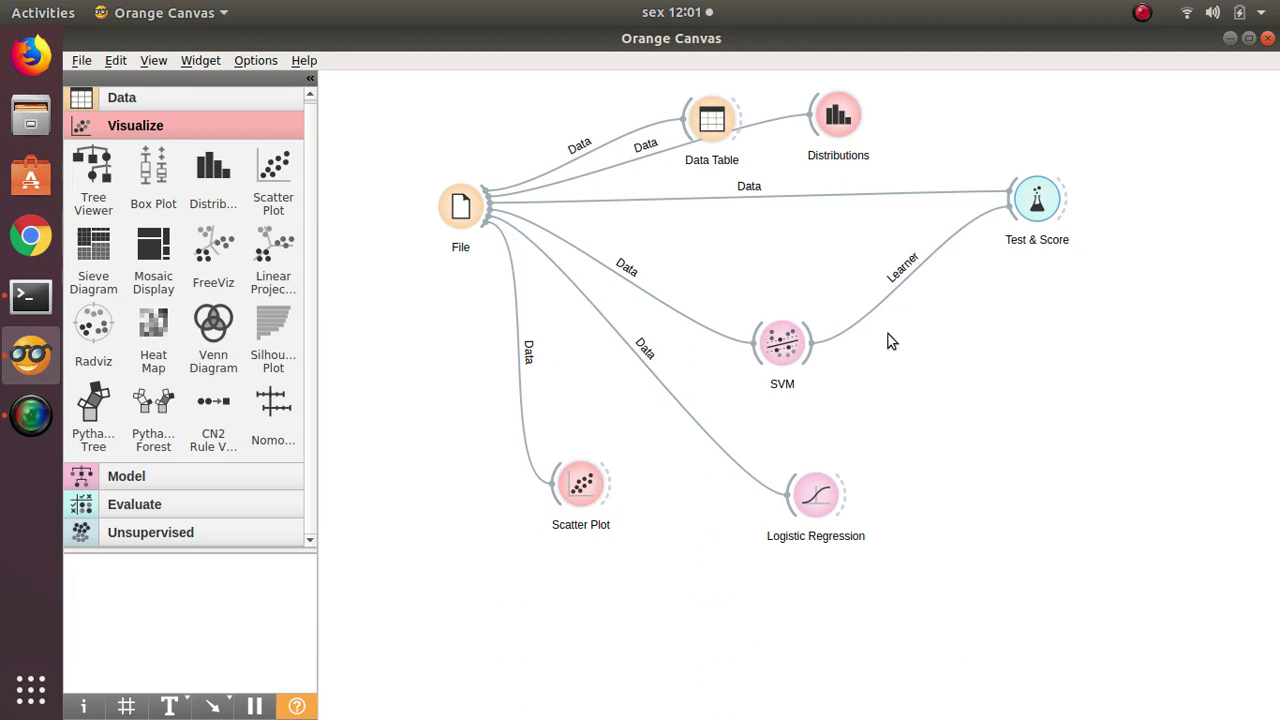
- Review the Logistic Regression widget's regularization type options and close its settings
double_click(817, 497)
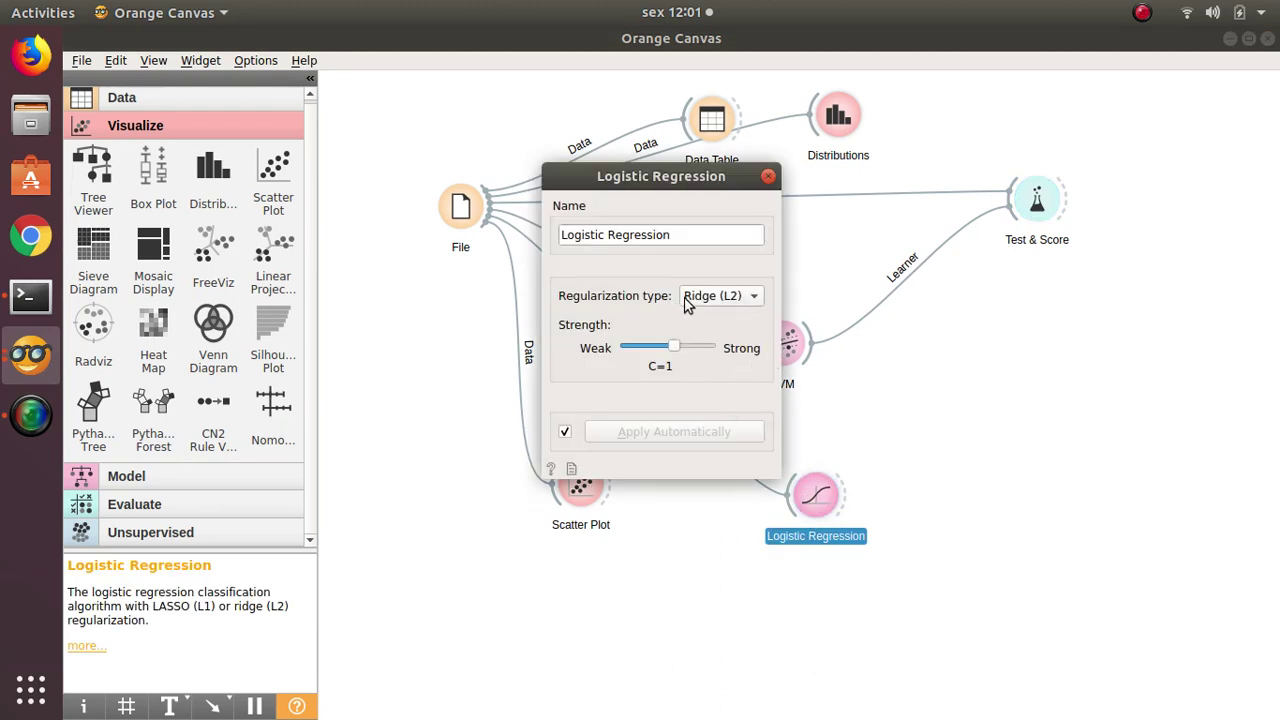
left_click(752, 305)
left_click(743, 303)
left_click(768, 177)
left_click(924, 460)
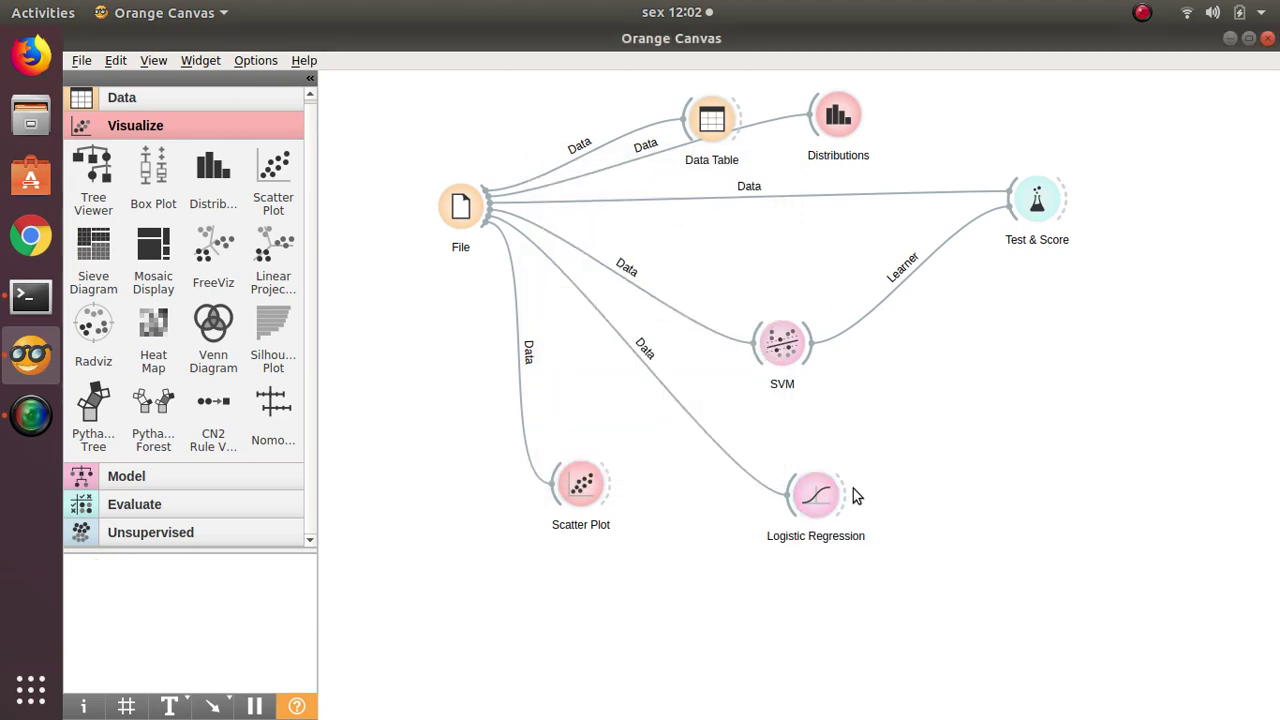
- Link Logistic Regression to Test & Score and compare its evaluation results with the SVM's
left_click_drag(845, 503, 1018, 217)
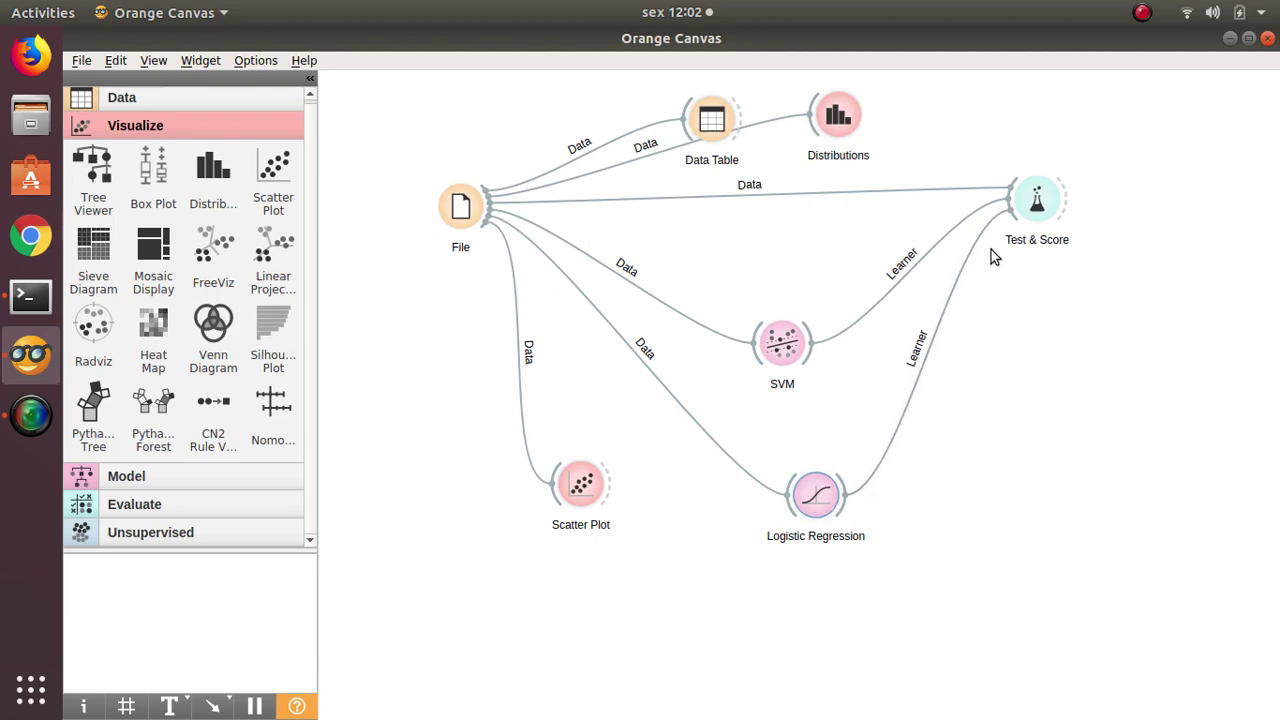
double_click(1040, 215)
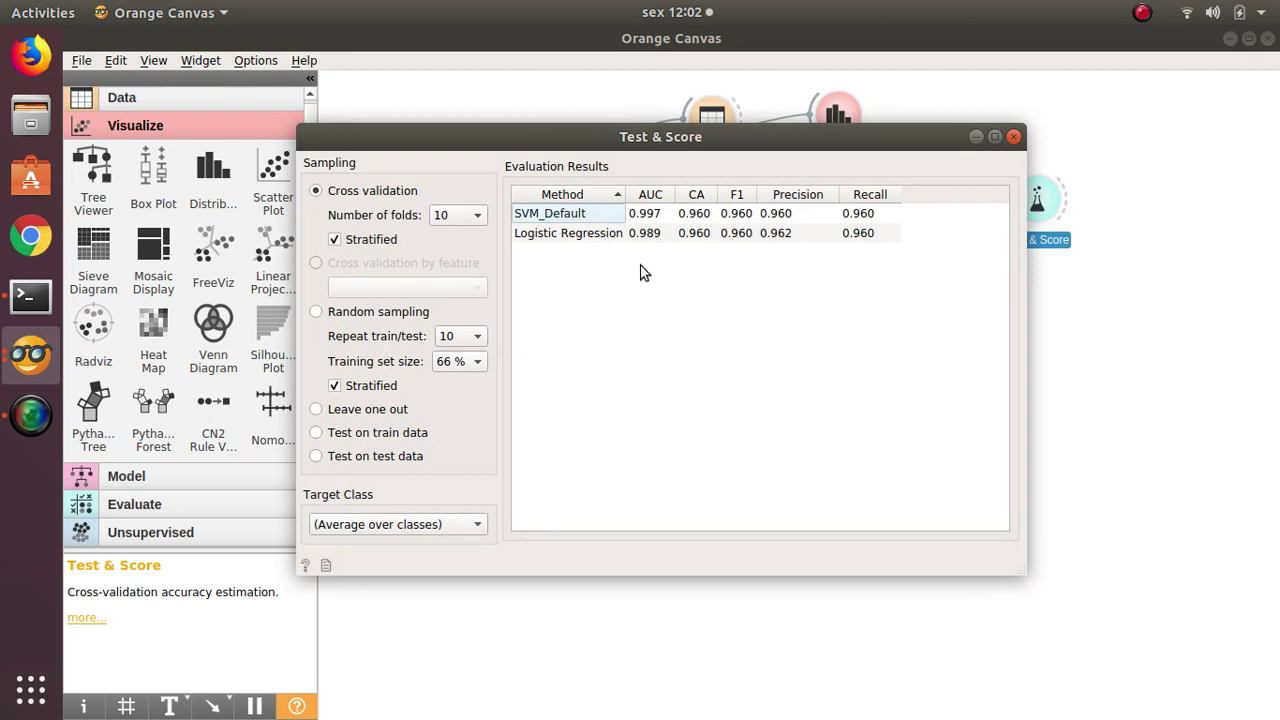
left_click(661, 240)
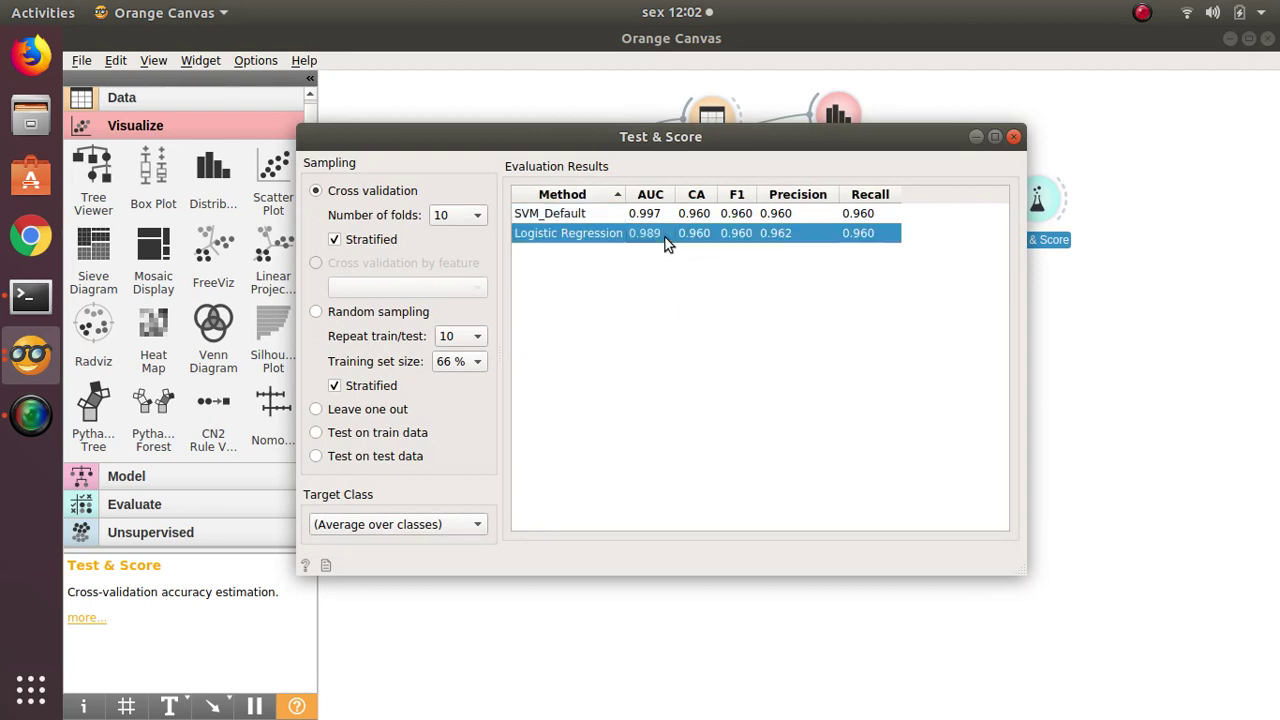
left_click(727, 272)
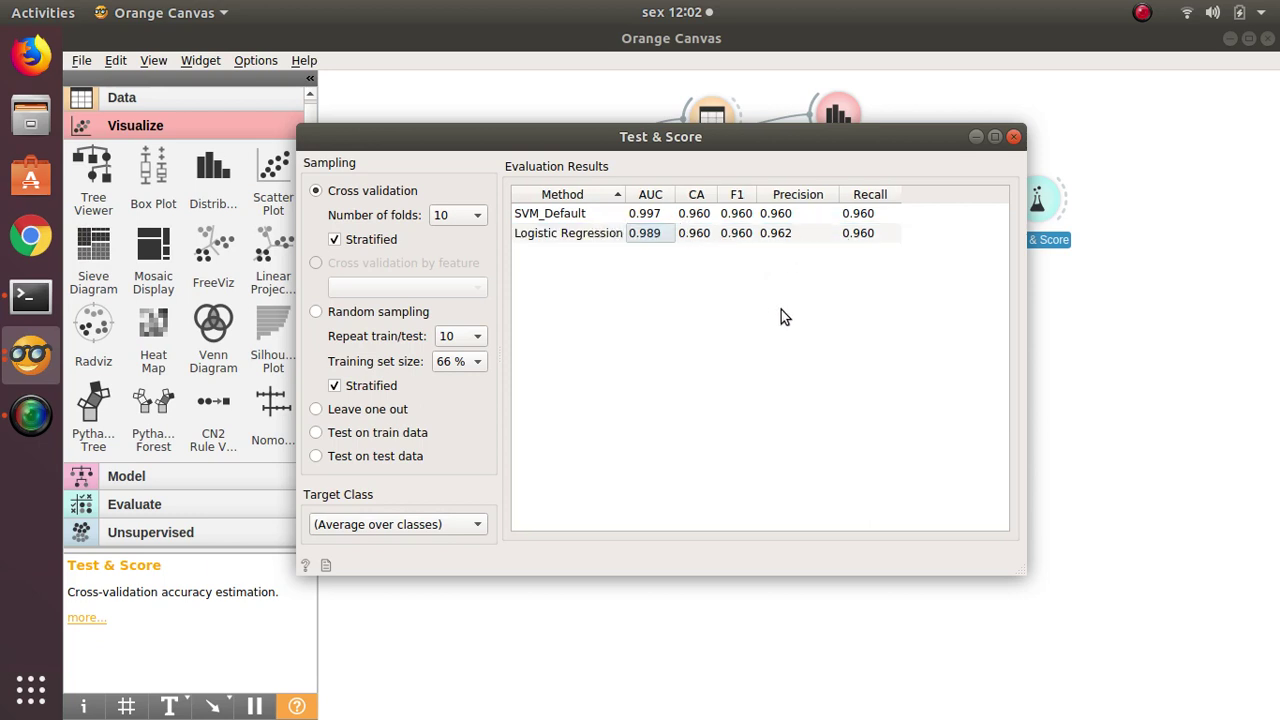
left_click(670, 236)
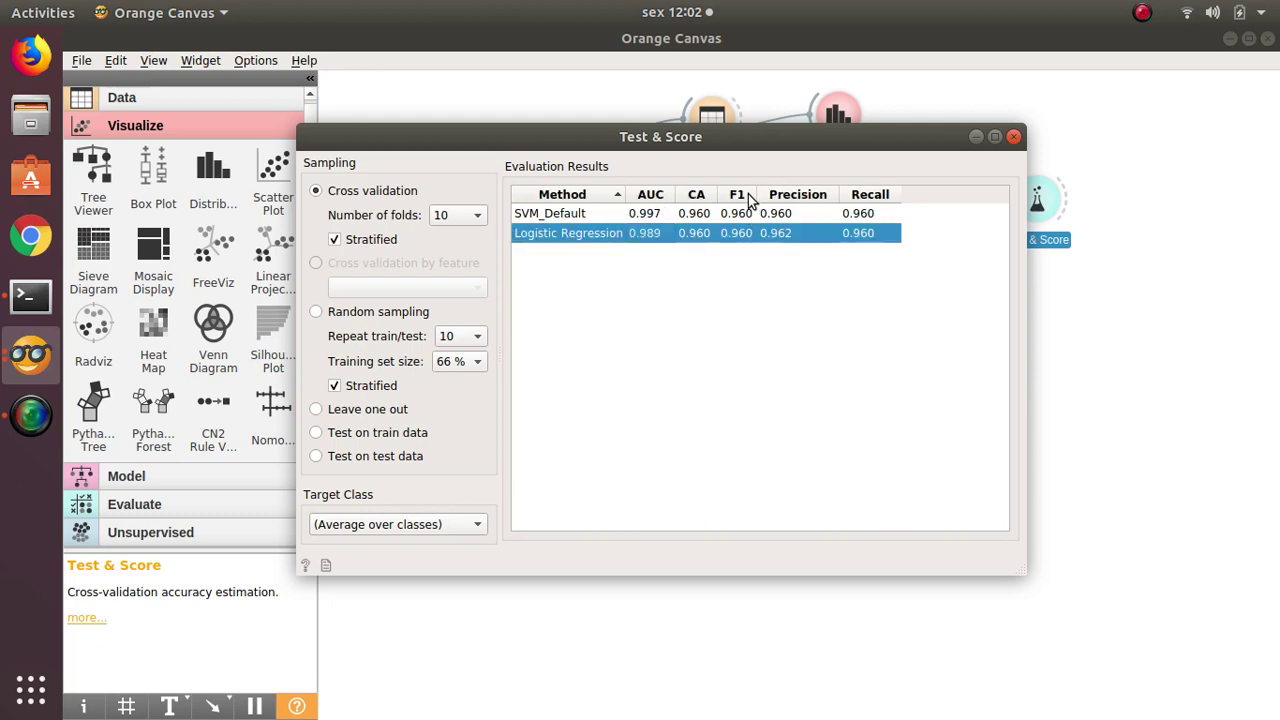
left_click(1014, 136)
left_click(960, 494)
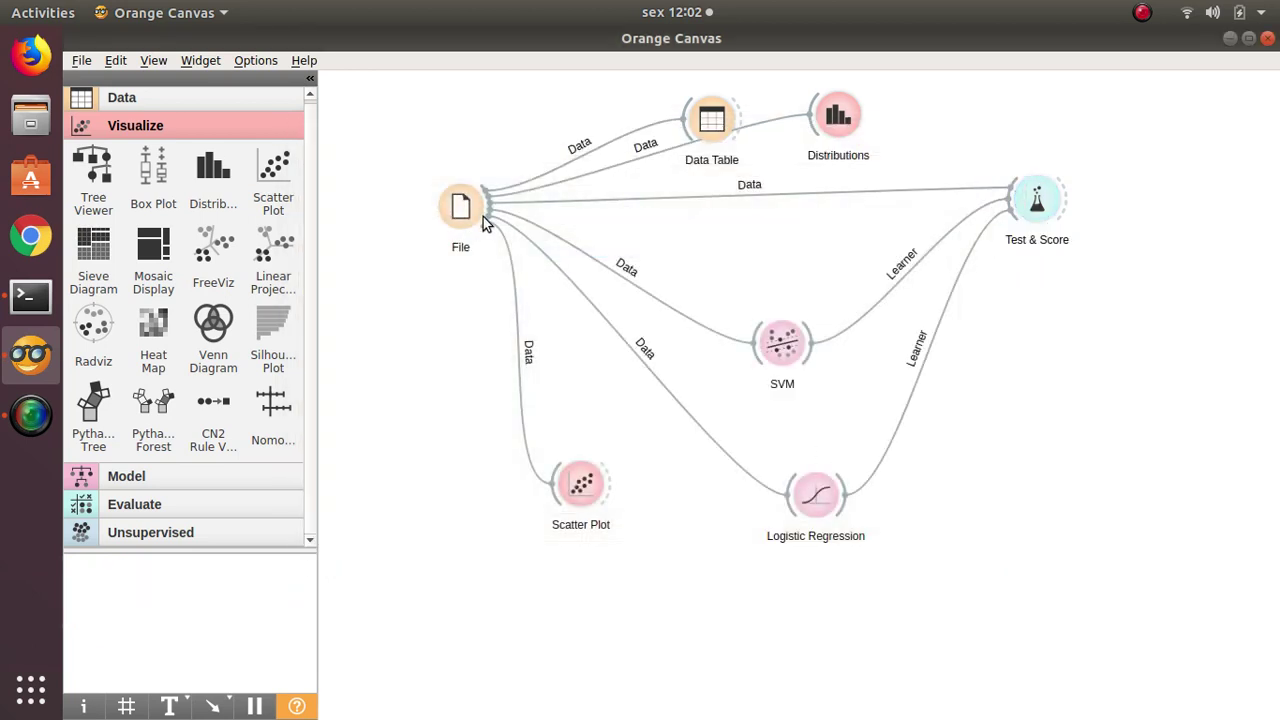
- Add a Naive Bayes widget fed by File below Logistic Regression and check its settings
left_click_drag(485, 215, 780, 642)
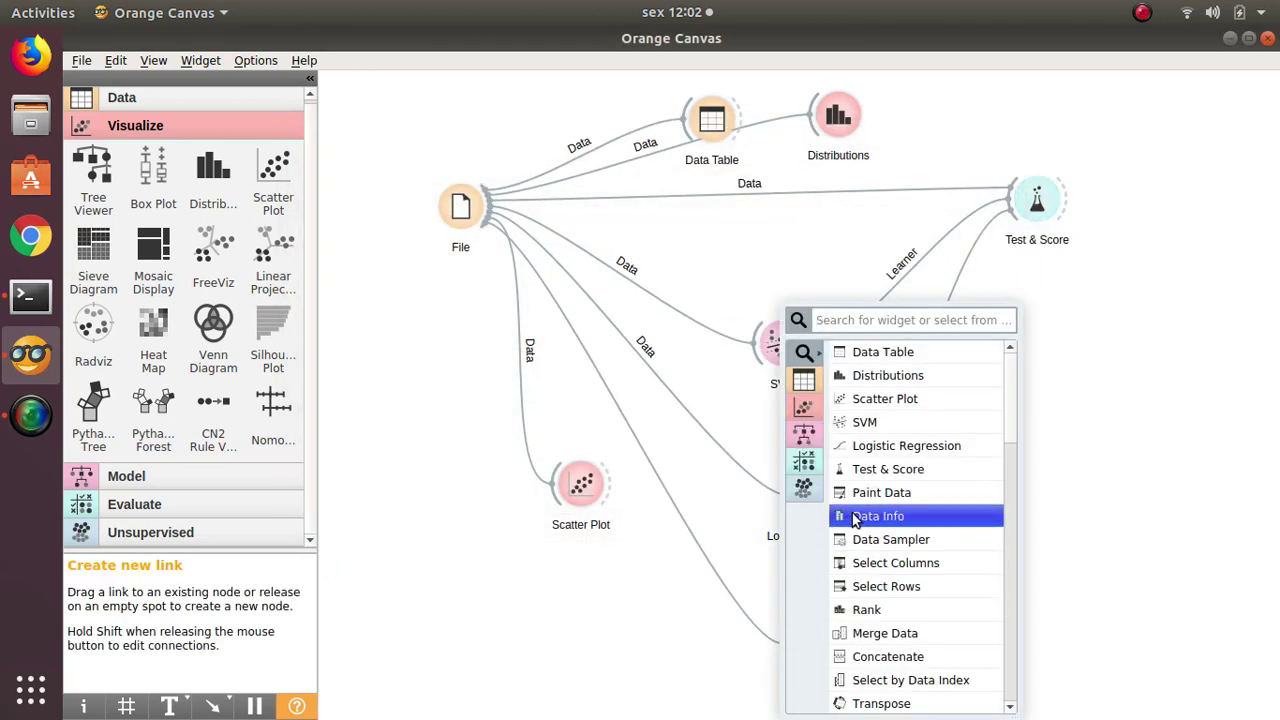
type("nai")
key("Return")
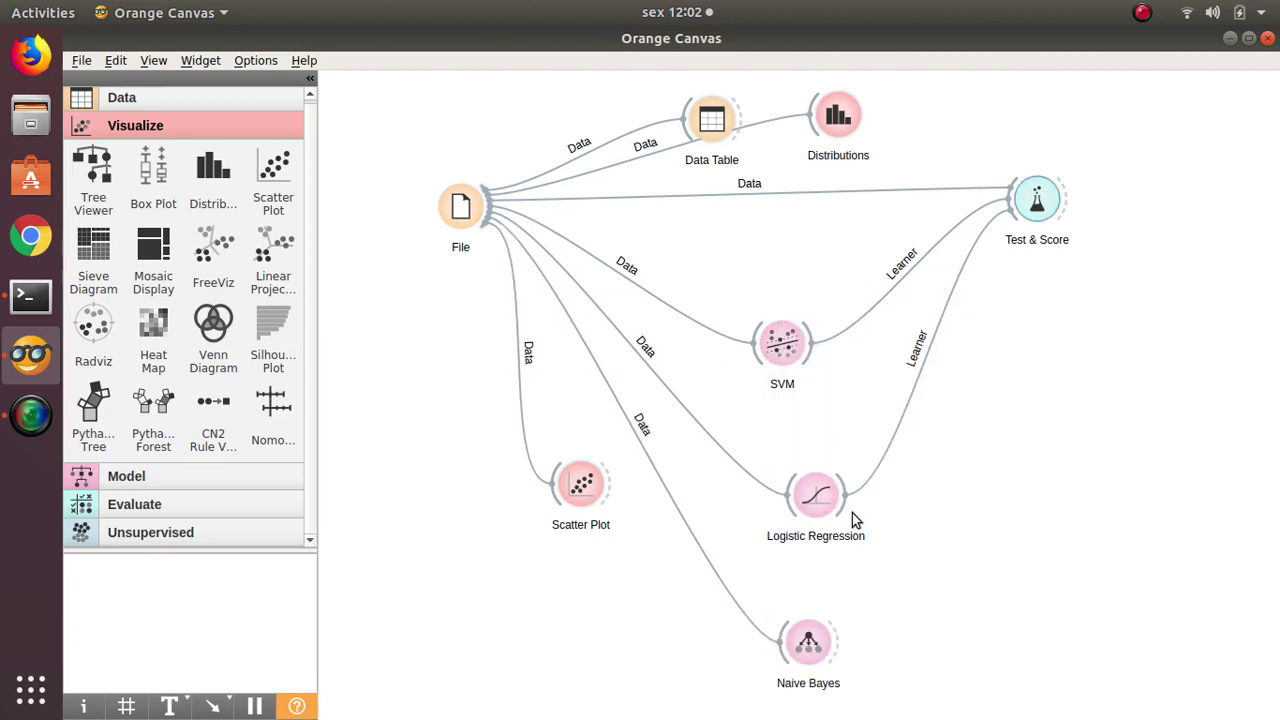
double_click(820, 643)
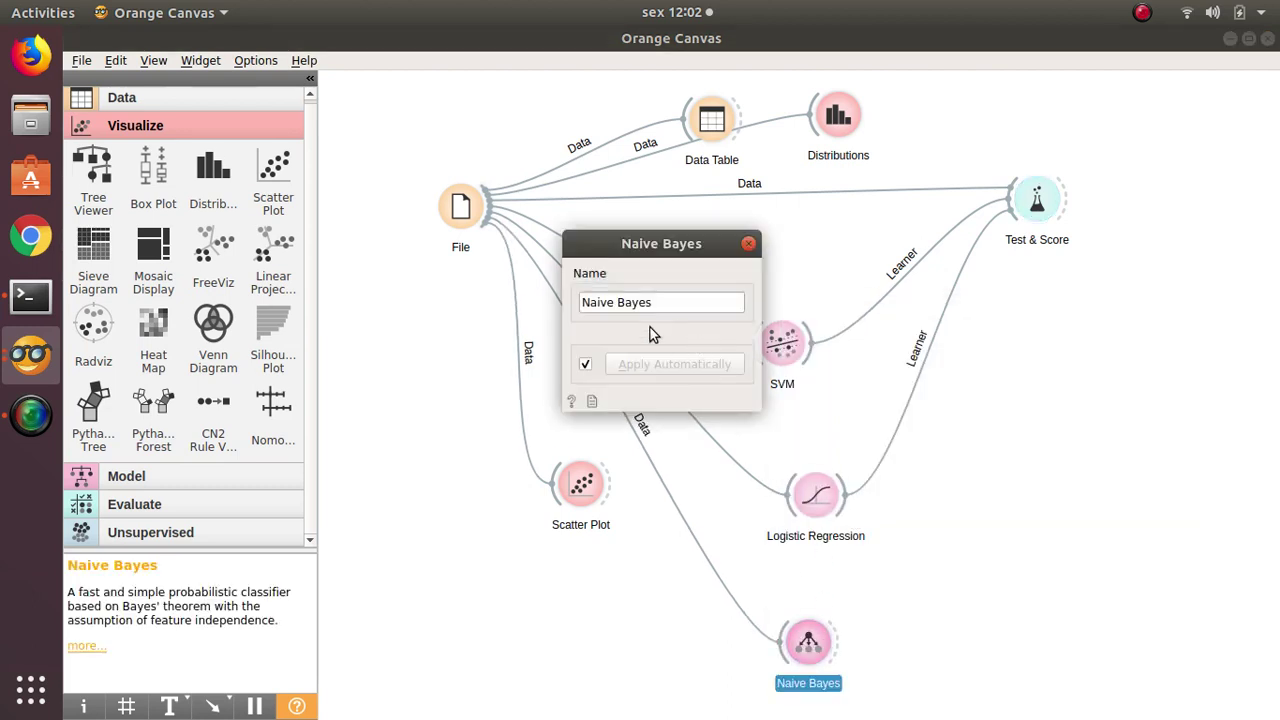
left_click(748, 243)
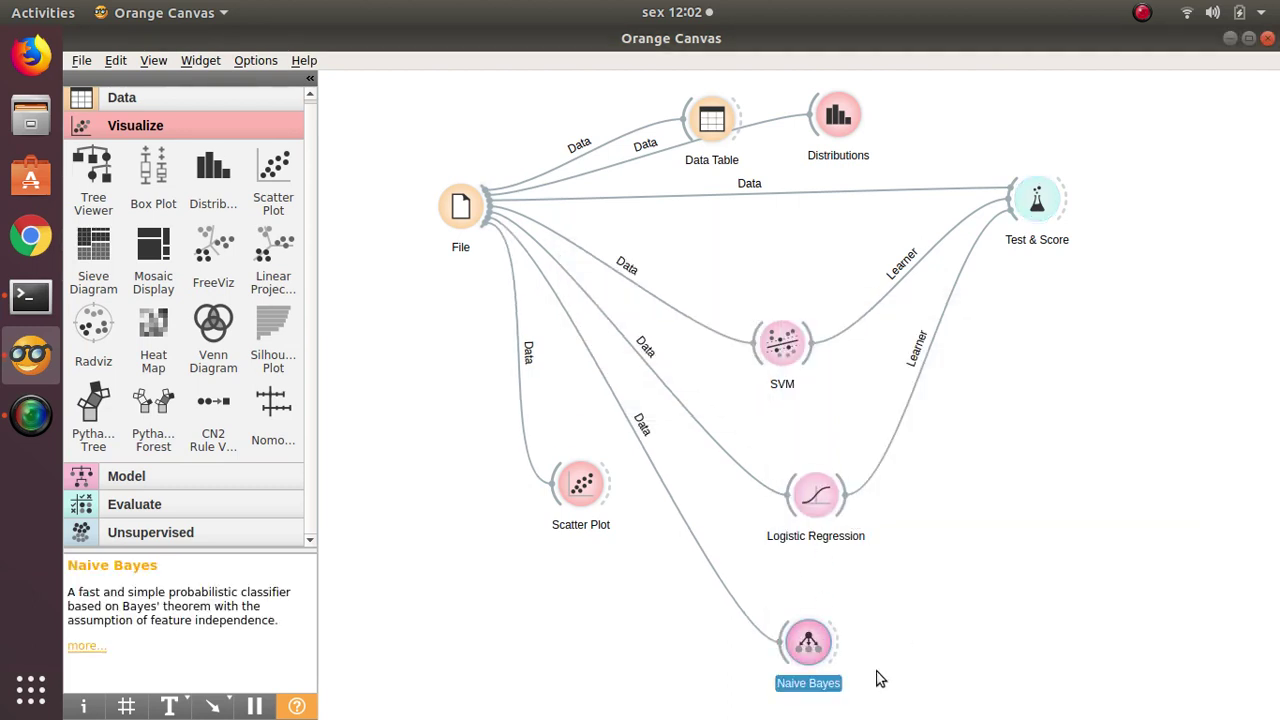
- Link Naive Bayes to Test & Score and compare the evaluation results of all three models
left_click_drag(840, 645, 1035, 210)
double_click(1035, 208)
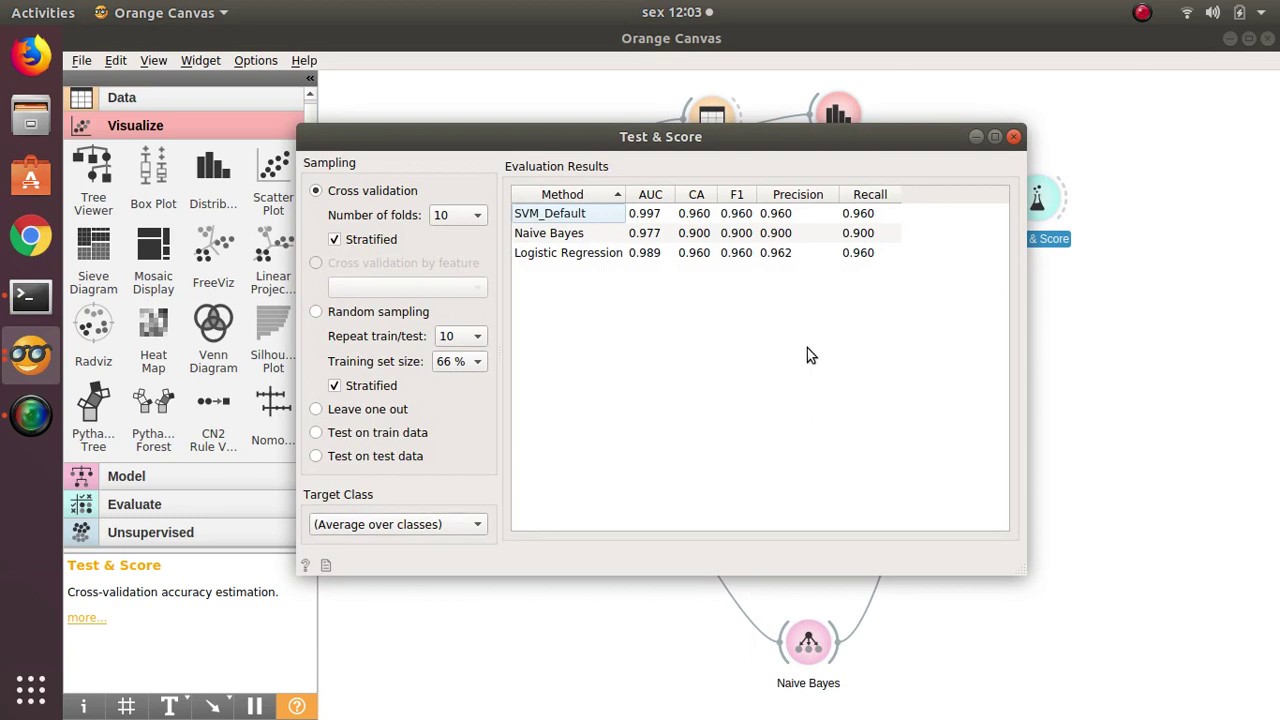
left_click(783, 256)
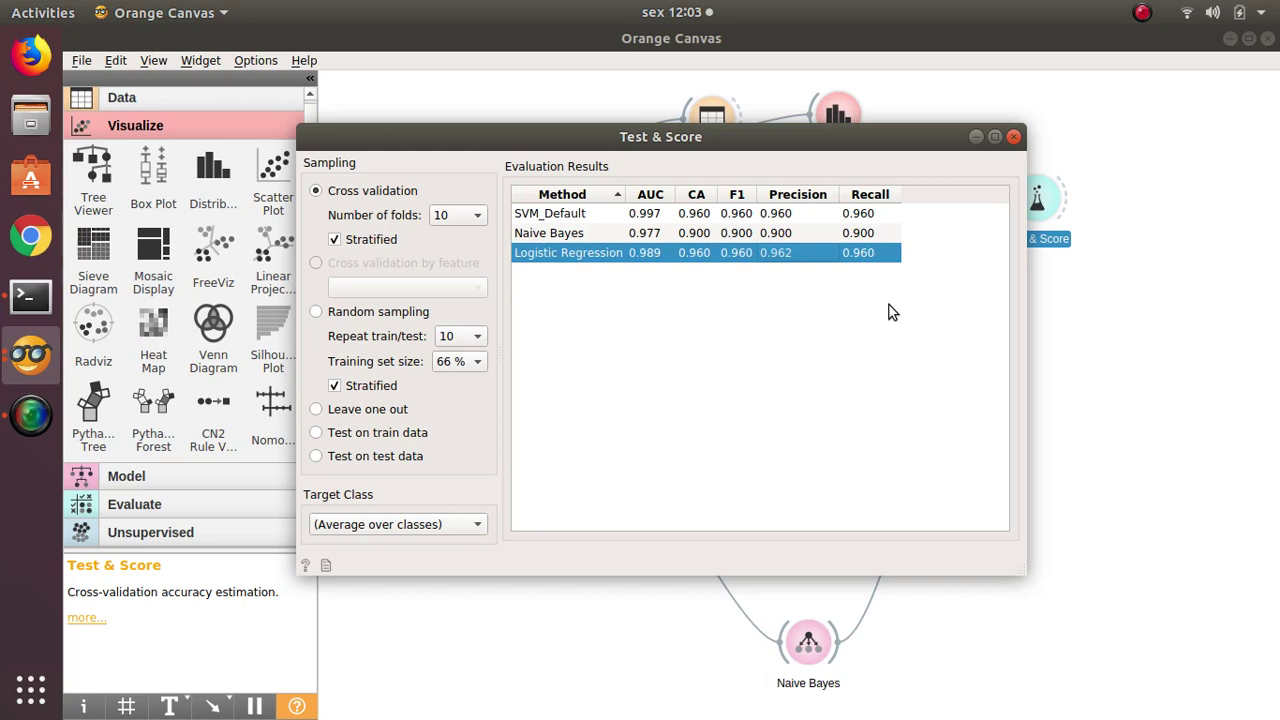
left_click(1014, 137)
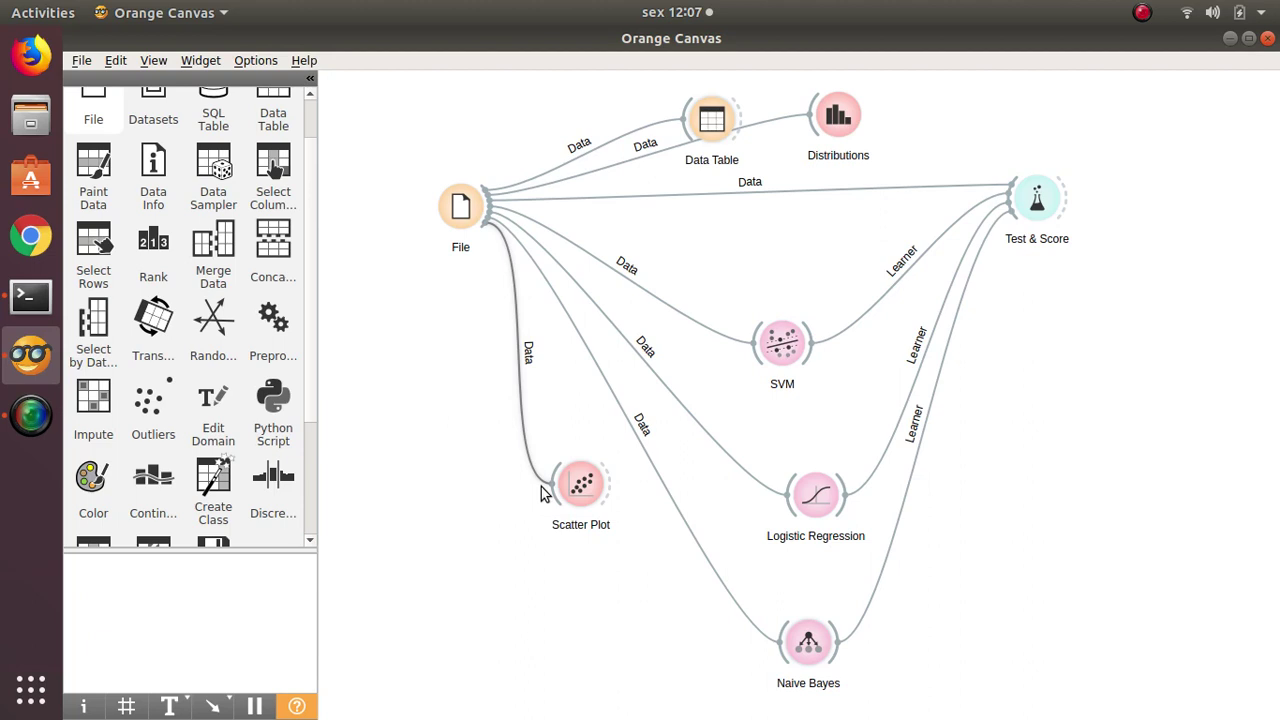
- Move the File, Scatter Plot, model and Test & Score widgets up together to free space at the canvas bottom
left_click_drag(427, 157, 1080, 700)
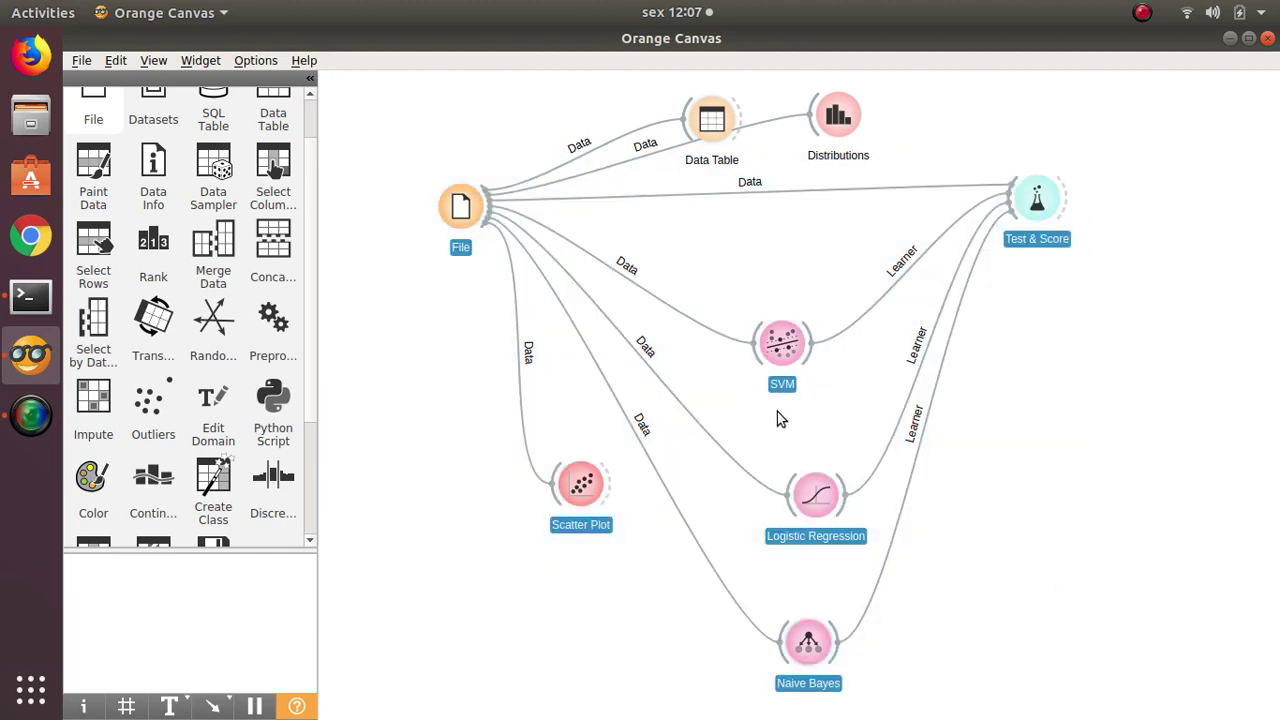
left_click_drag(785, 334, 763, 226)
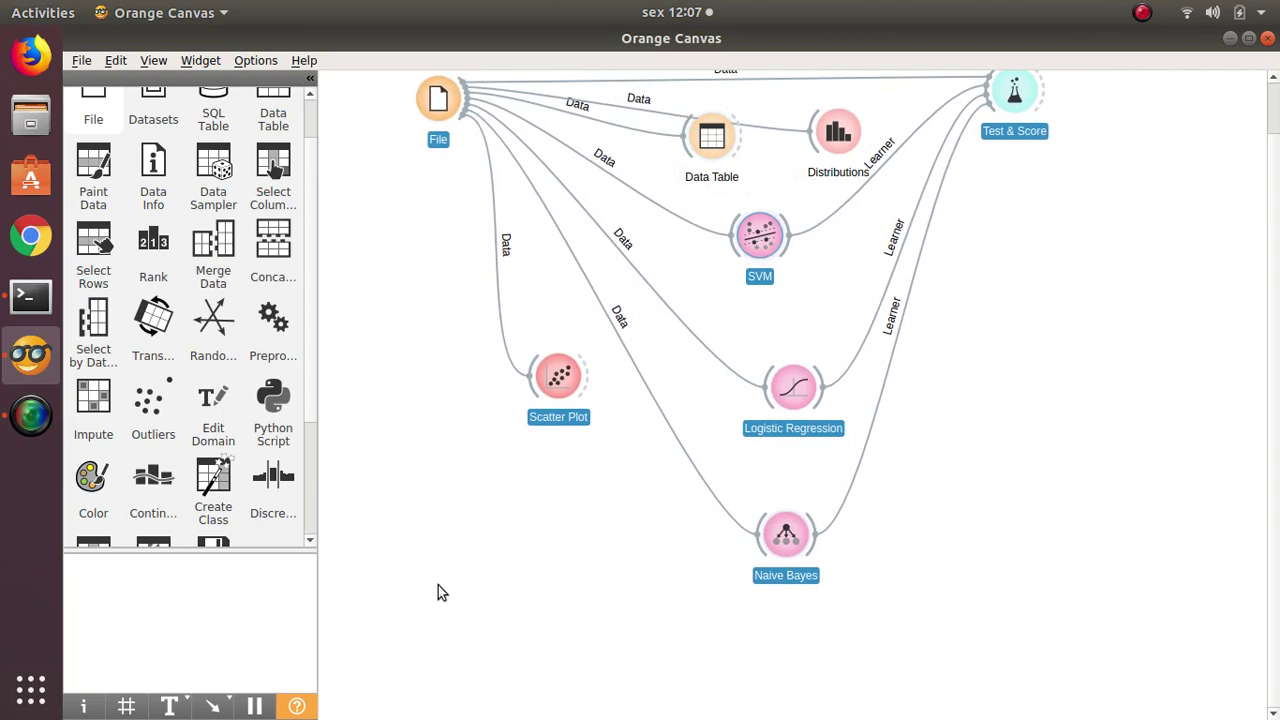
left_click(438, 585)
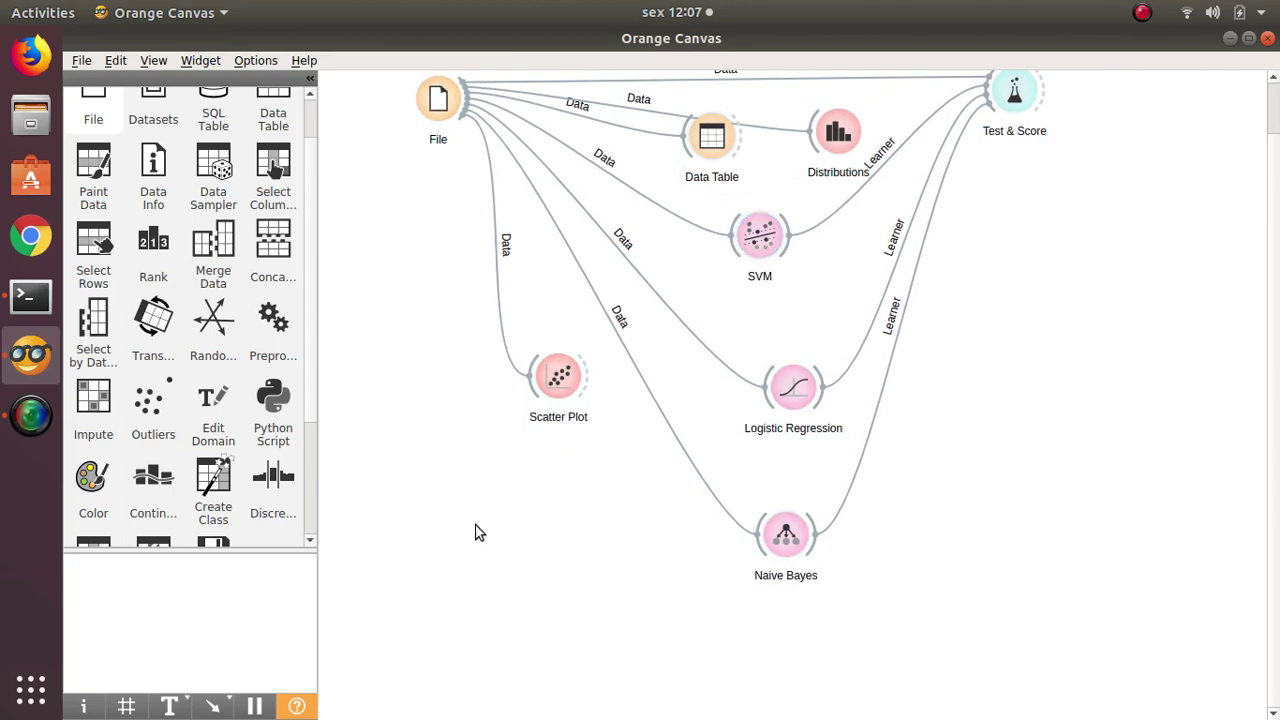
- Add a second File widget in the free space below Scatter Plot and open its settings
scroll(316, 110, "up", 2)
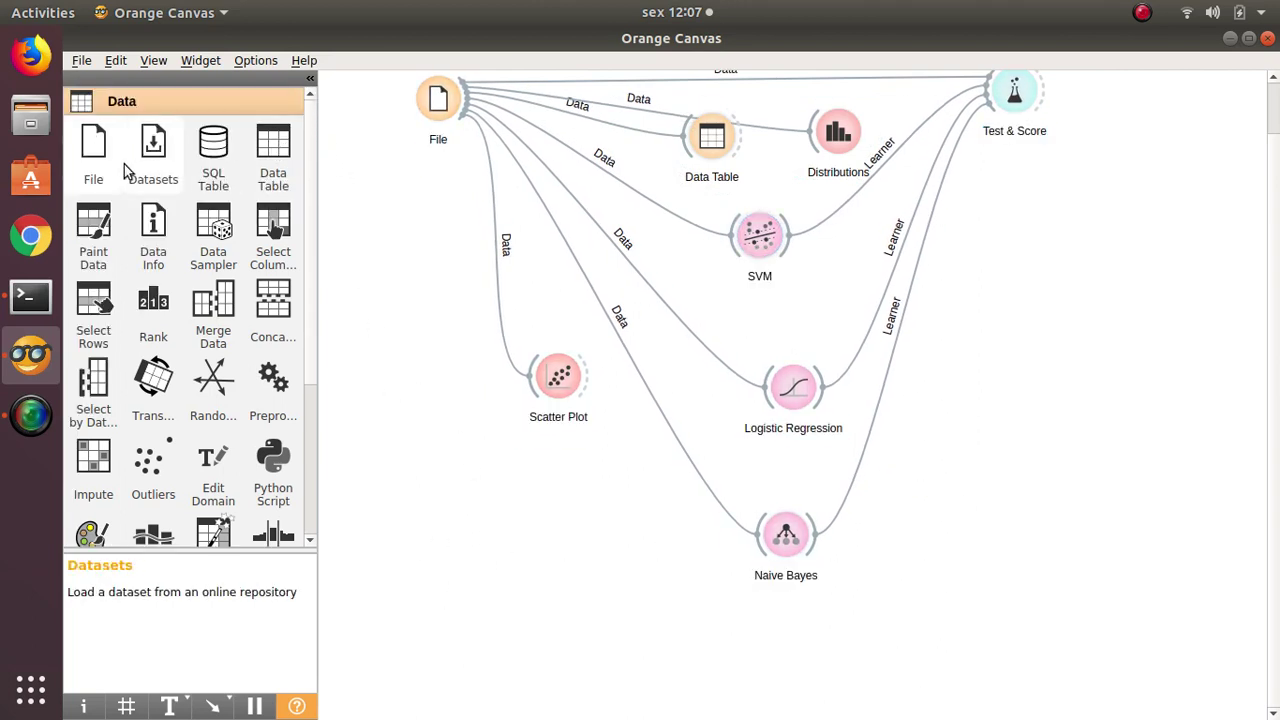
left_click_drag(93, 150, 510, 588)
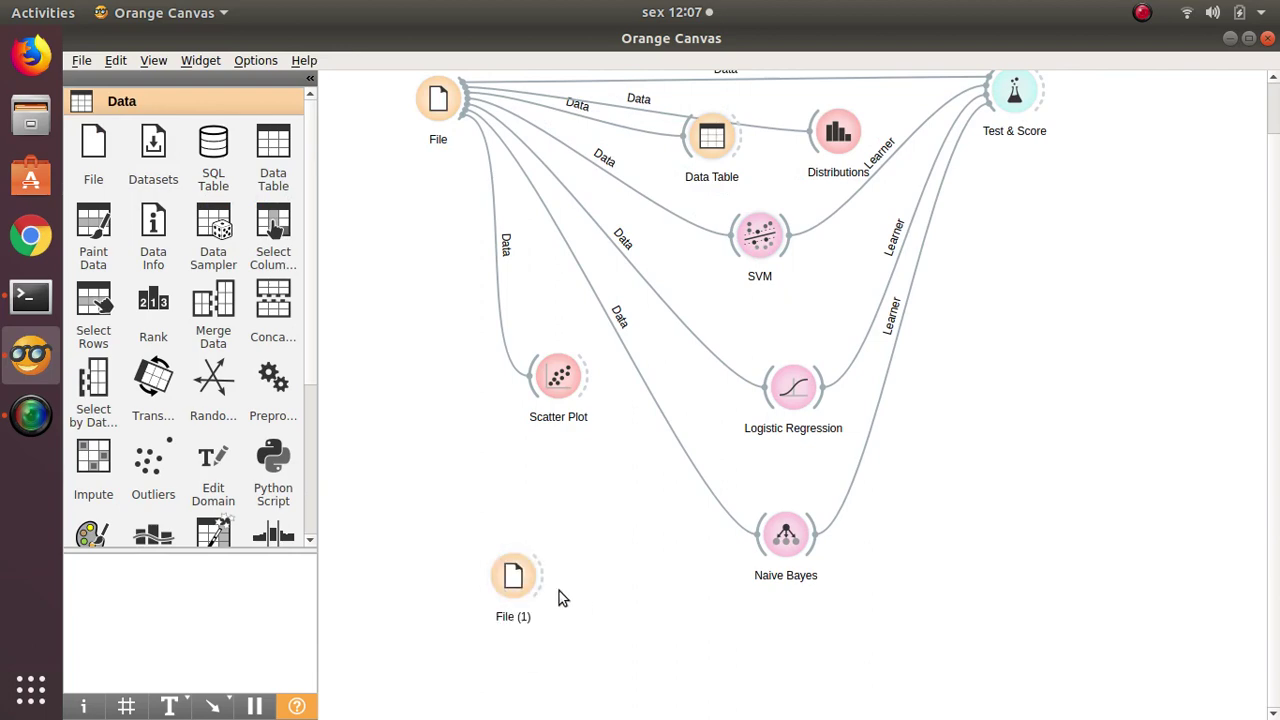
double_click(520, 578)
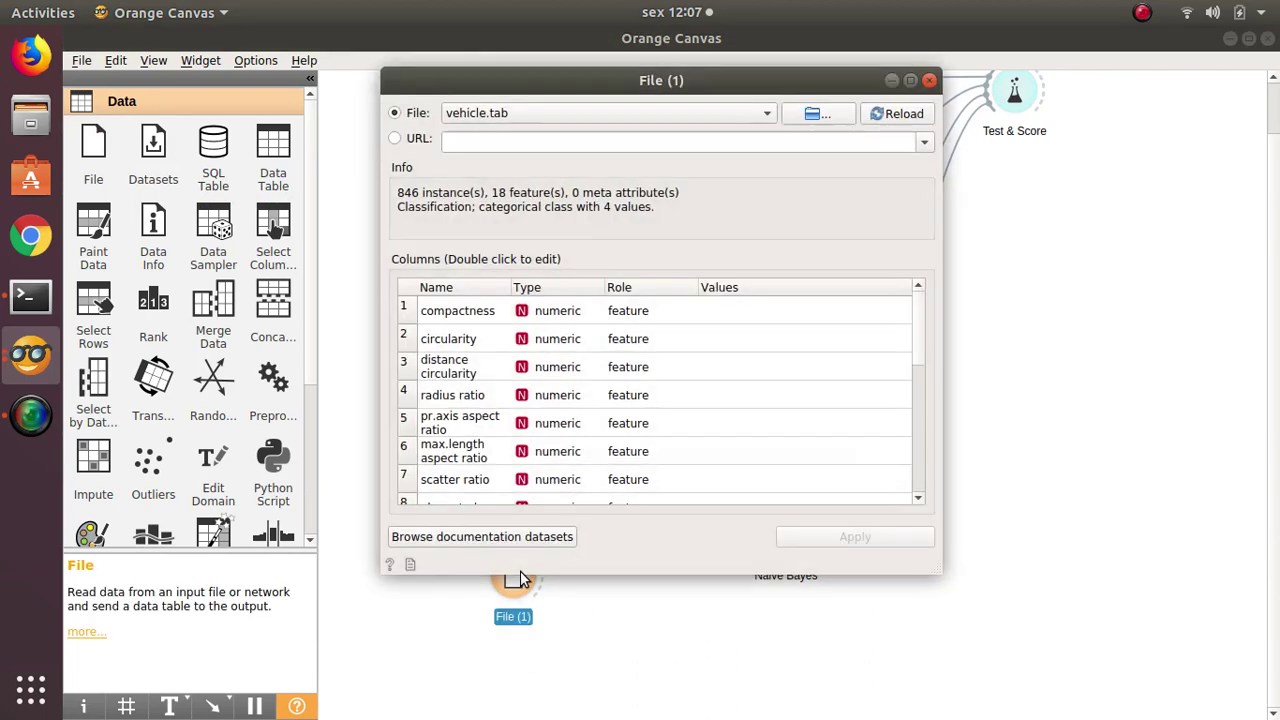
- Load vehicle.tab from the Orange datasets folder into the second File widget
left_click(603, 114)
left_click(838, 117)
left_click(838, 117)
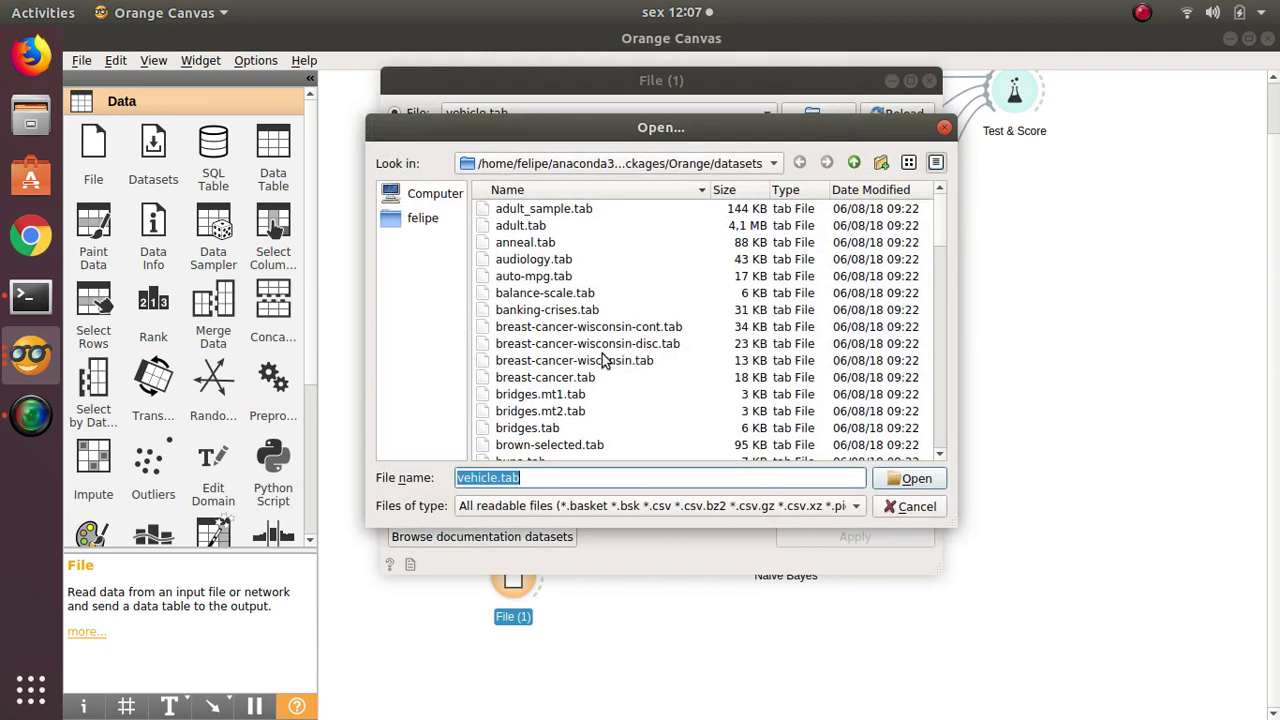
left_click_drag(943, 229, 943, 242)
left_click(605, 281)
key("v")
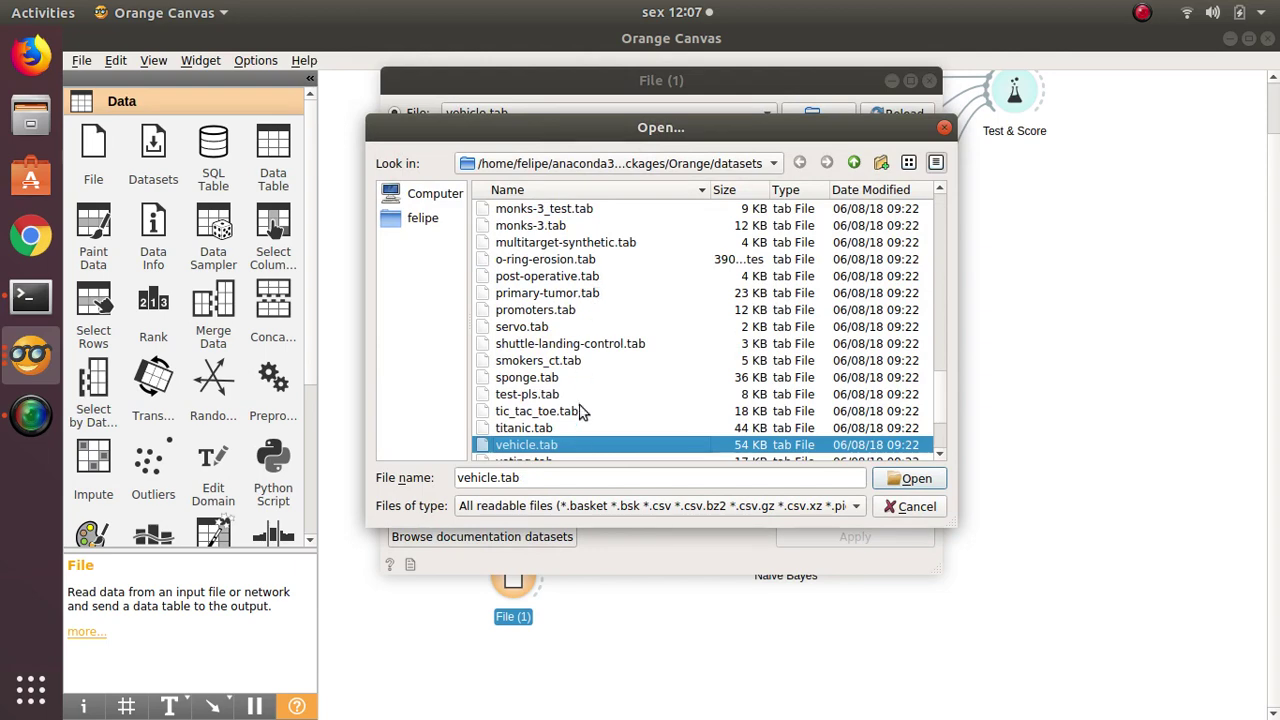
left_click(906, 482)
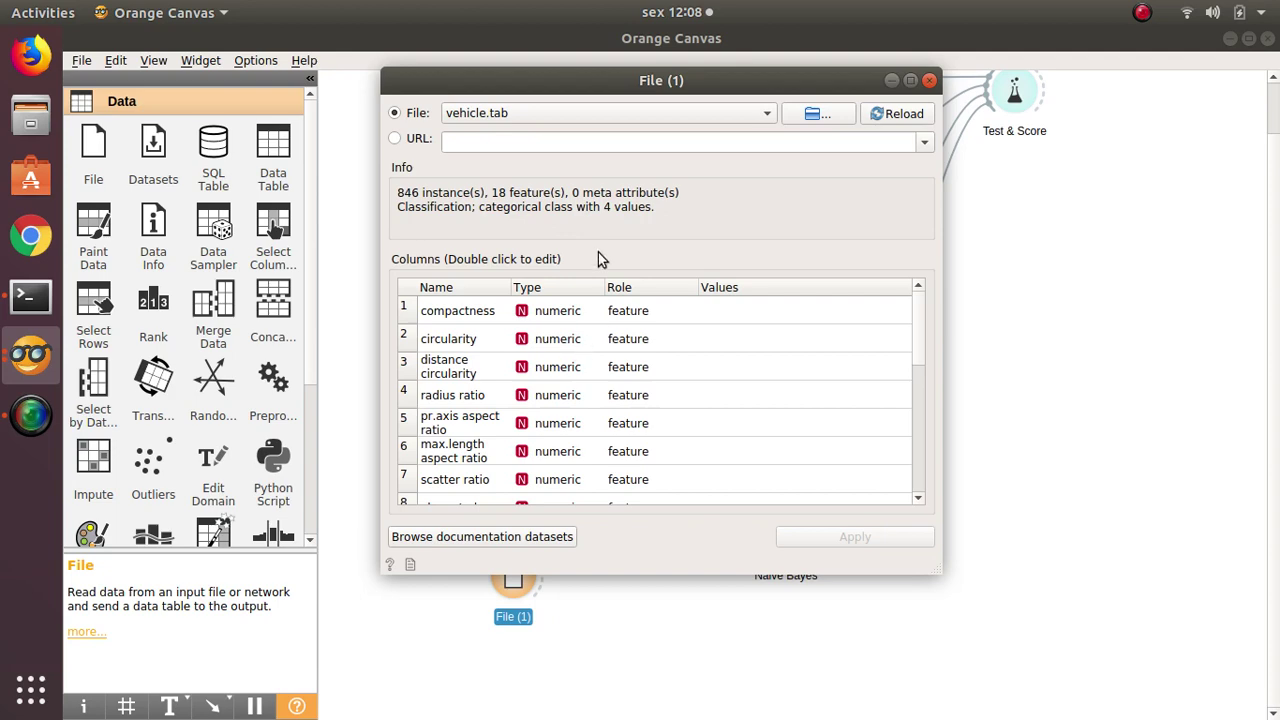
- Close the second File widget's settings and rename the widget Veiculos
left_click(928, 82)
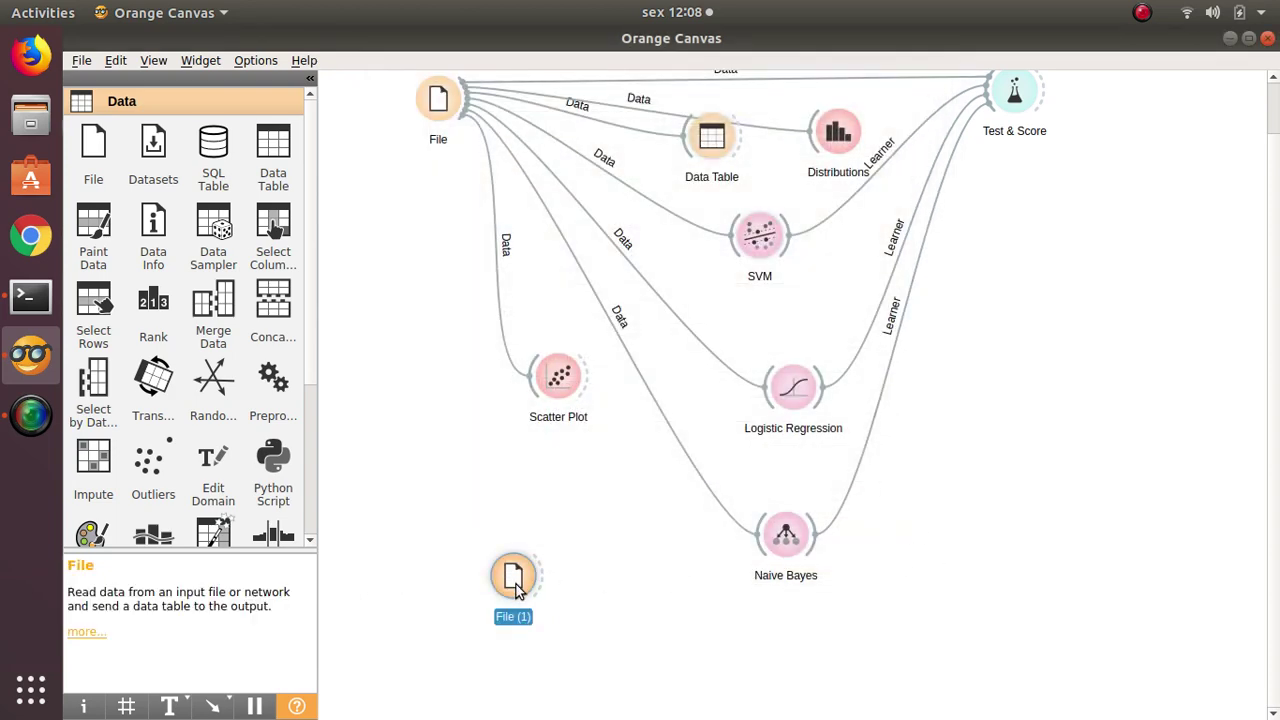
key("F2")
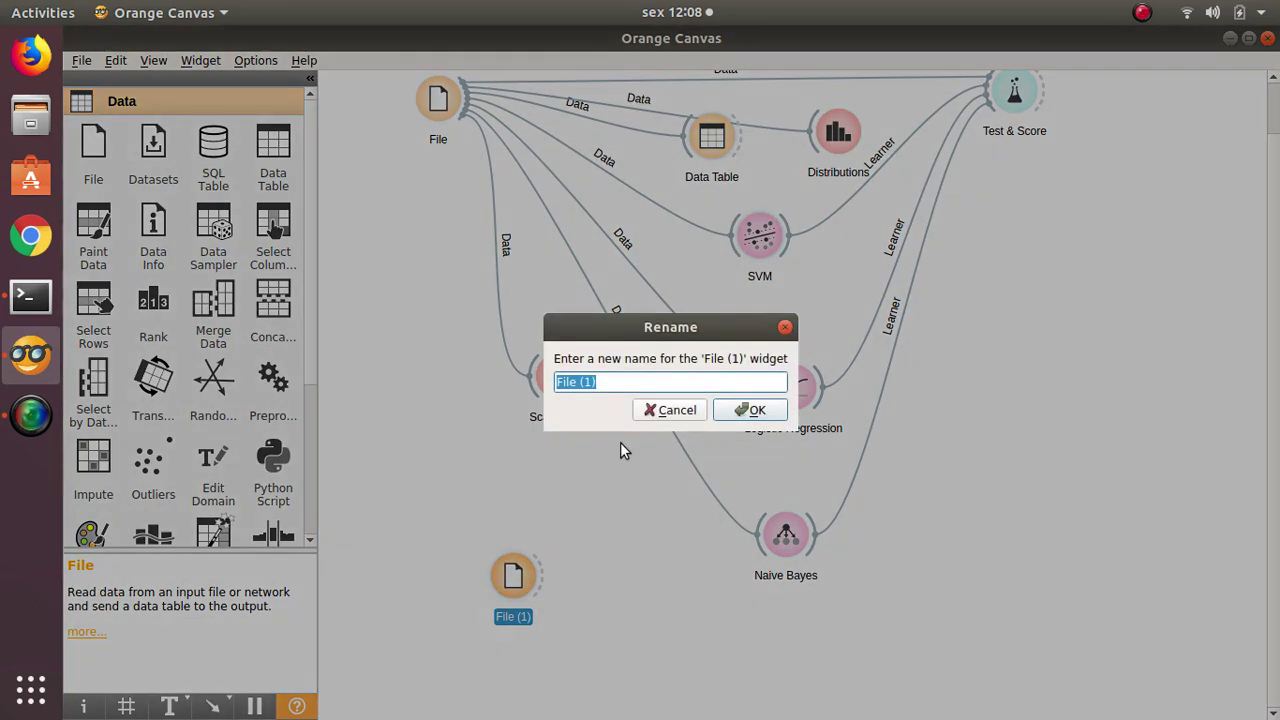
type("Veiculos")
key("Return")
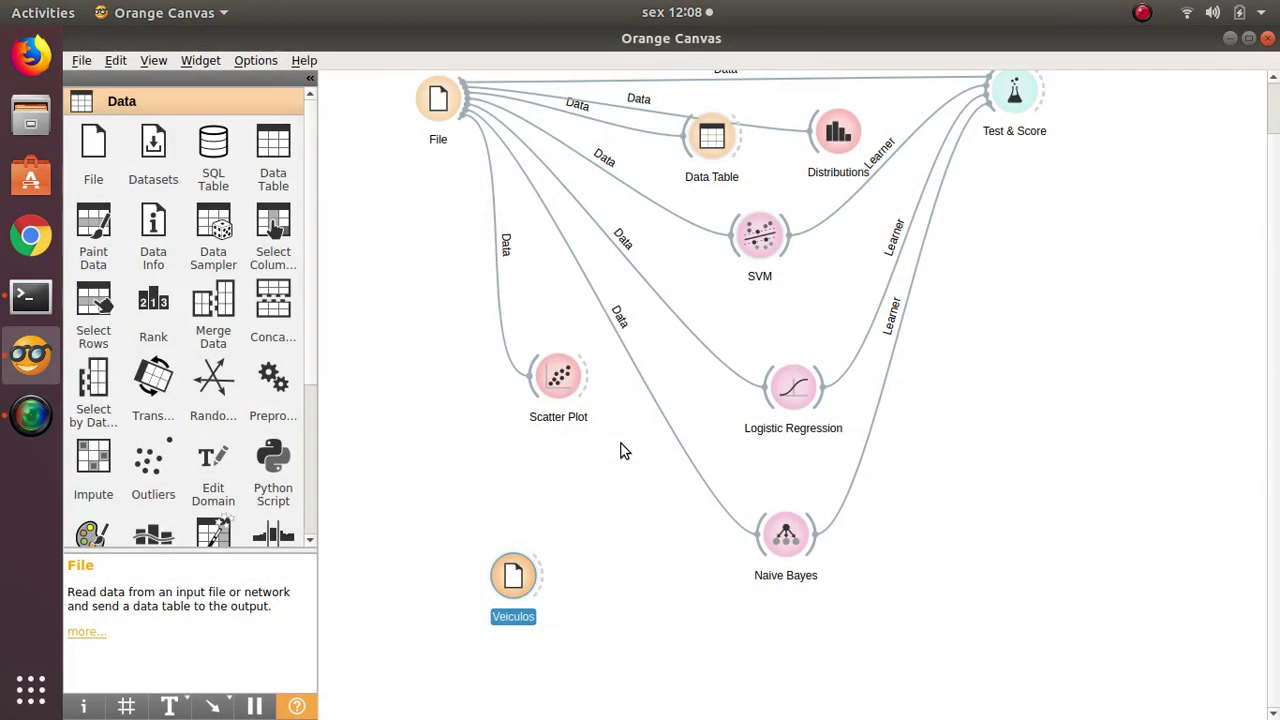
- Move the Naive Bayes and Logistic Regression widgets up beneath SVM to free space beside Veiculos
left_click(714, 594)
left_click_drag(637, 429, 866, 624)
left_click_drag(789, 538, 775, 405)
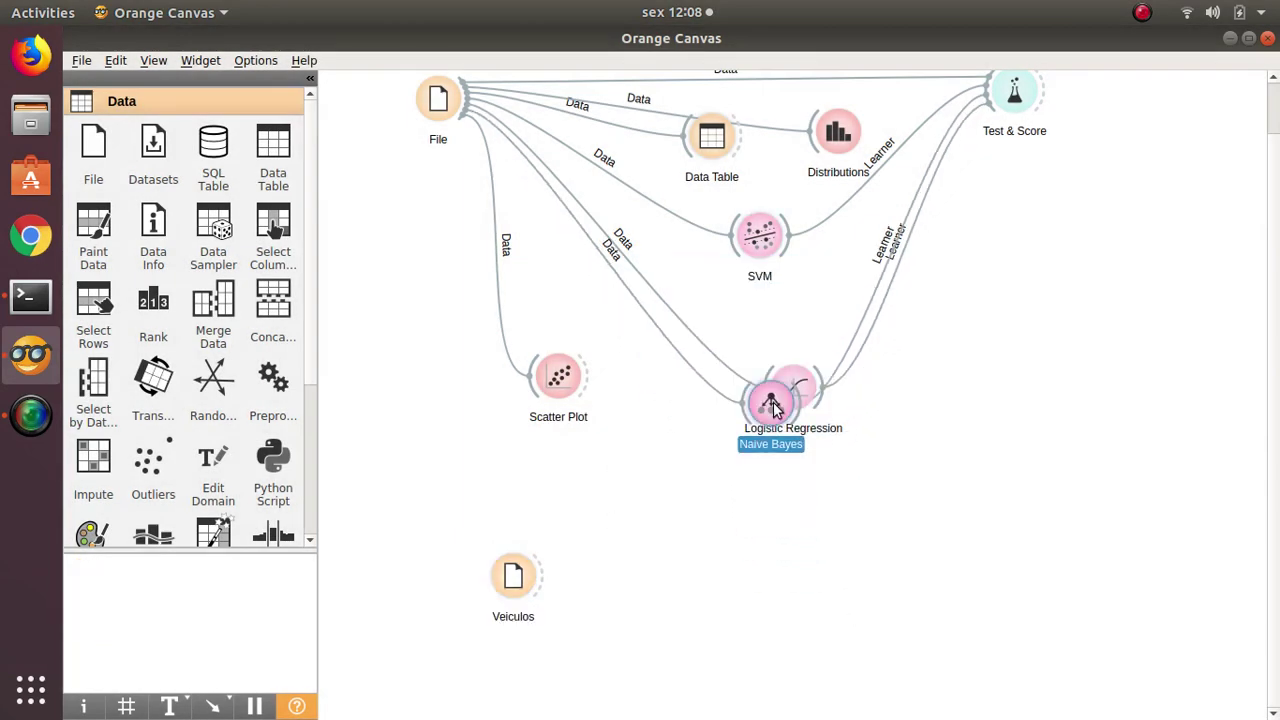
left_click_drag(680, 203, 930, 446)
left_click_drag(814, 402, 808, 306)
left_click(830, 277)
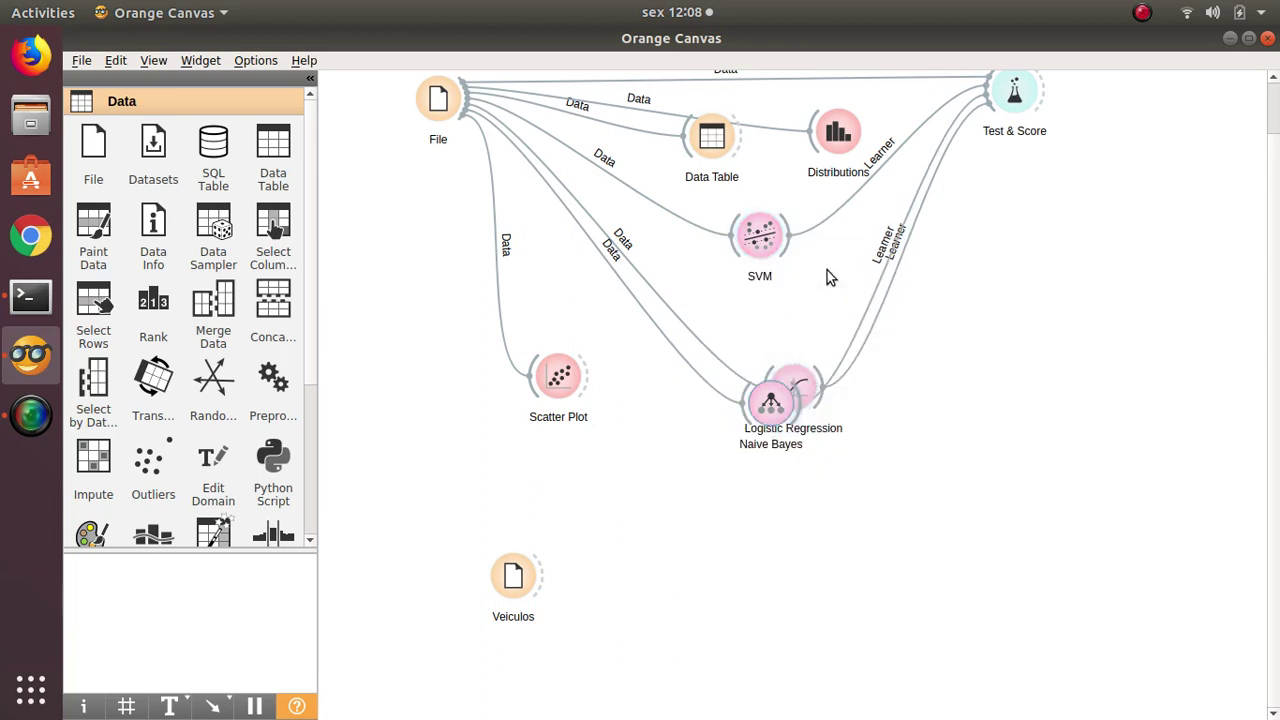
left_click_drag(815, 402, 809, 332)
left_click(977, 455)
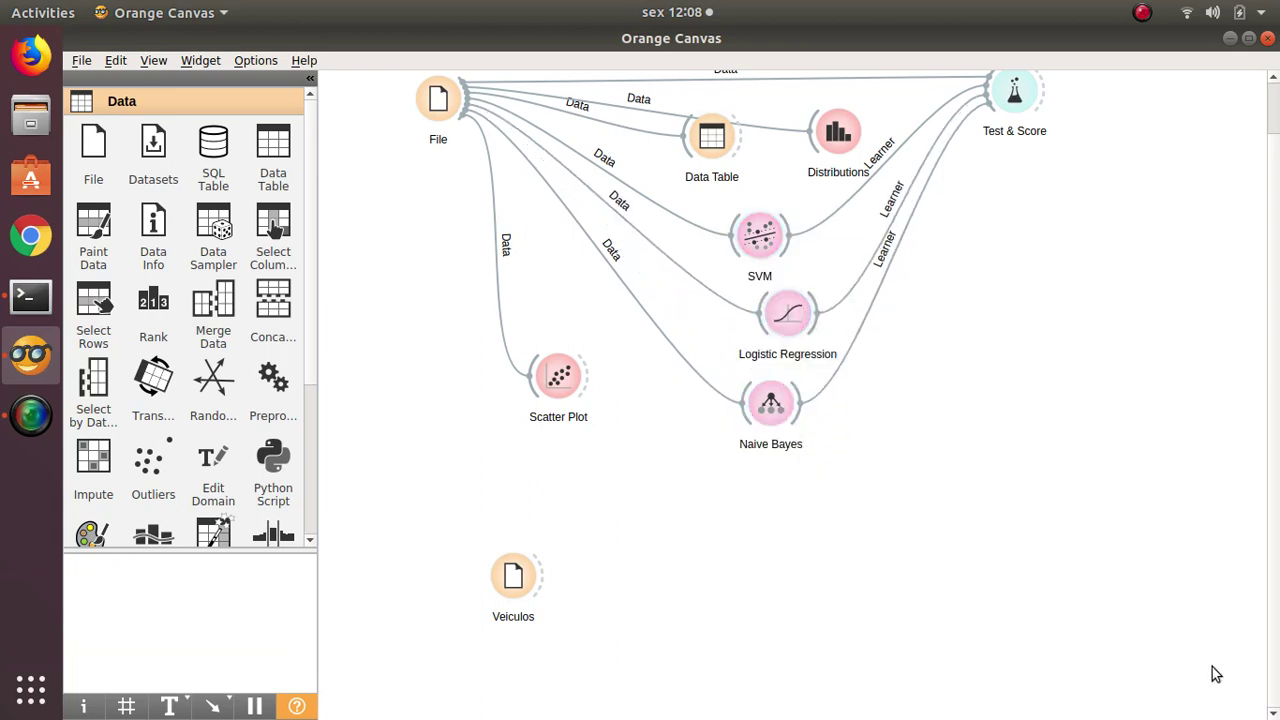
- Connect a new Data Table widget to Veiculos and open it in a maximized window
left_click_drag(541, 578, 754, 541)
key("Return")
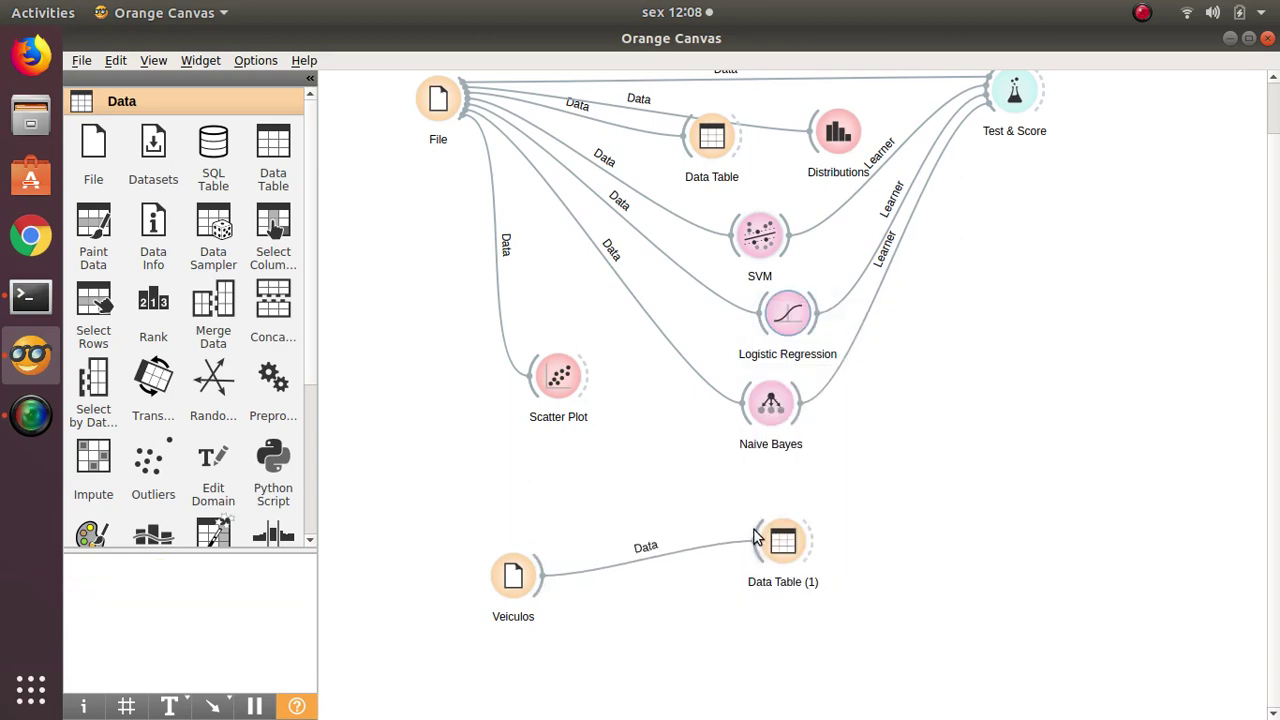
left_click(789, 543)
double_click(789, 543)
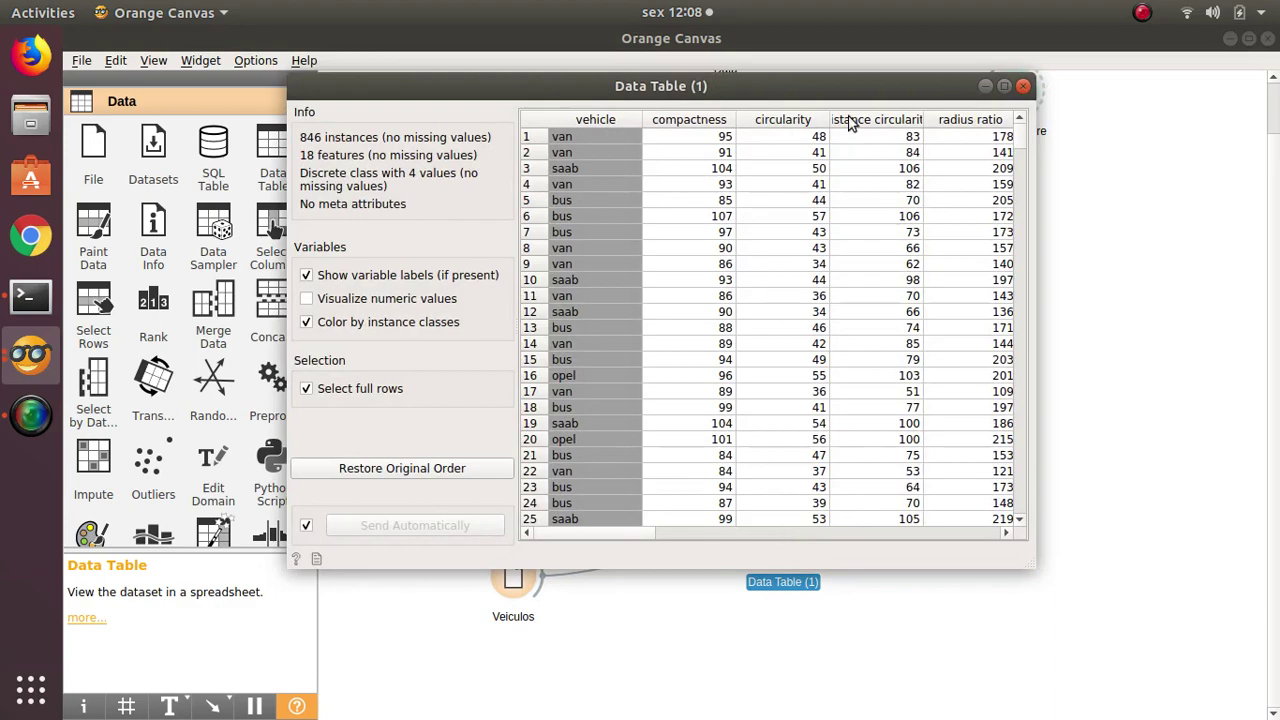
double_click(847, 85)
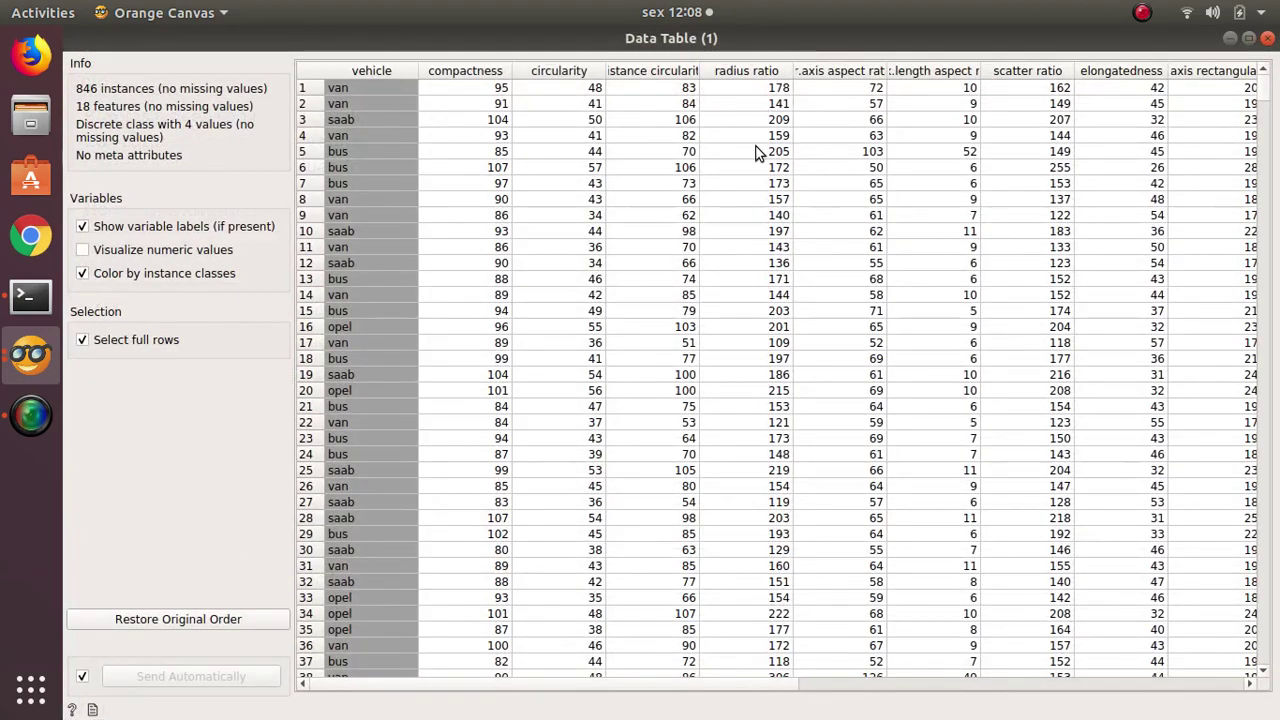
- Turn on Visualize numeric values in the vehicle data table, and select row 13 while browsing its rows and feature columns
left_click(110, 254)
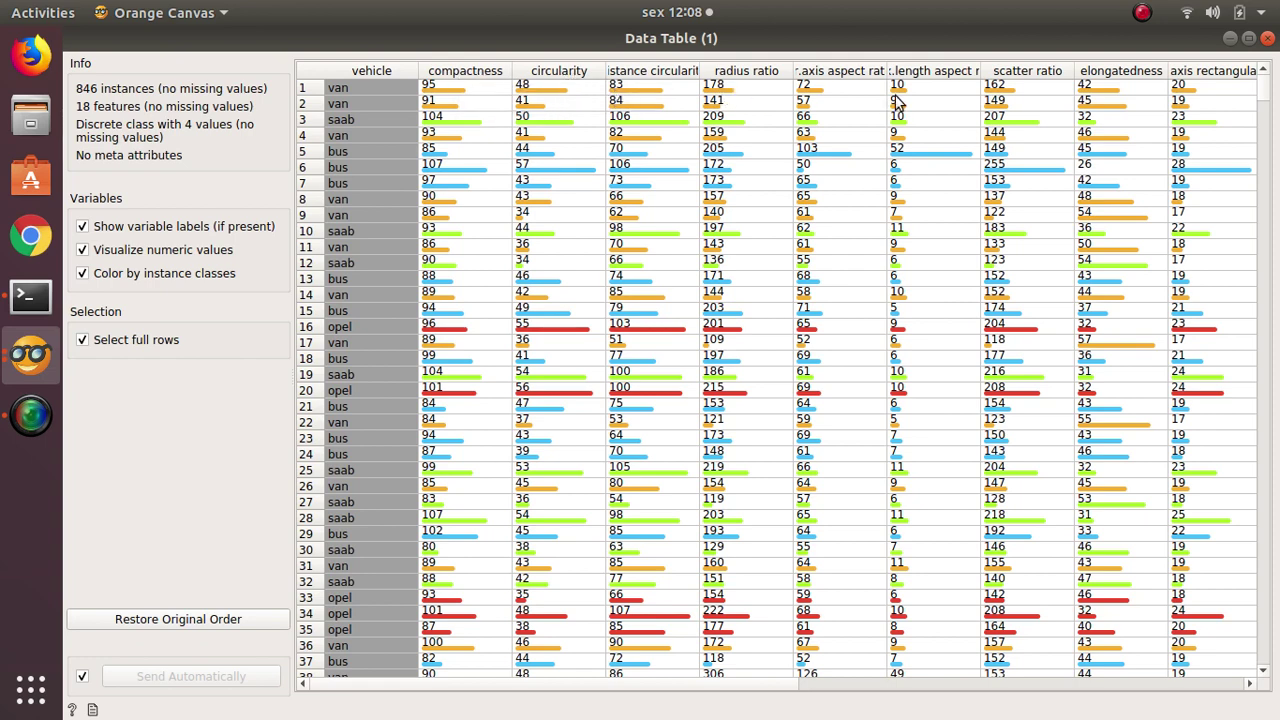
left_click_drag(460, 690, 371, 708)
left_click(363, 92)
left_click(358, 104)
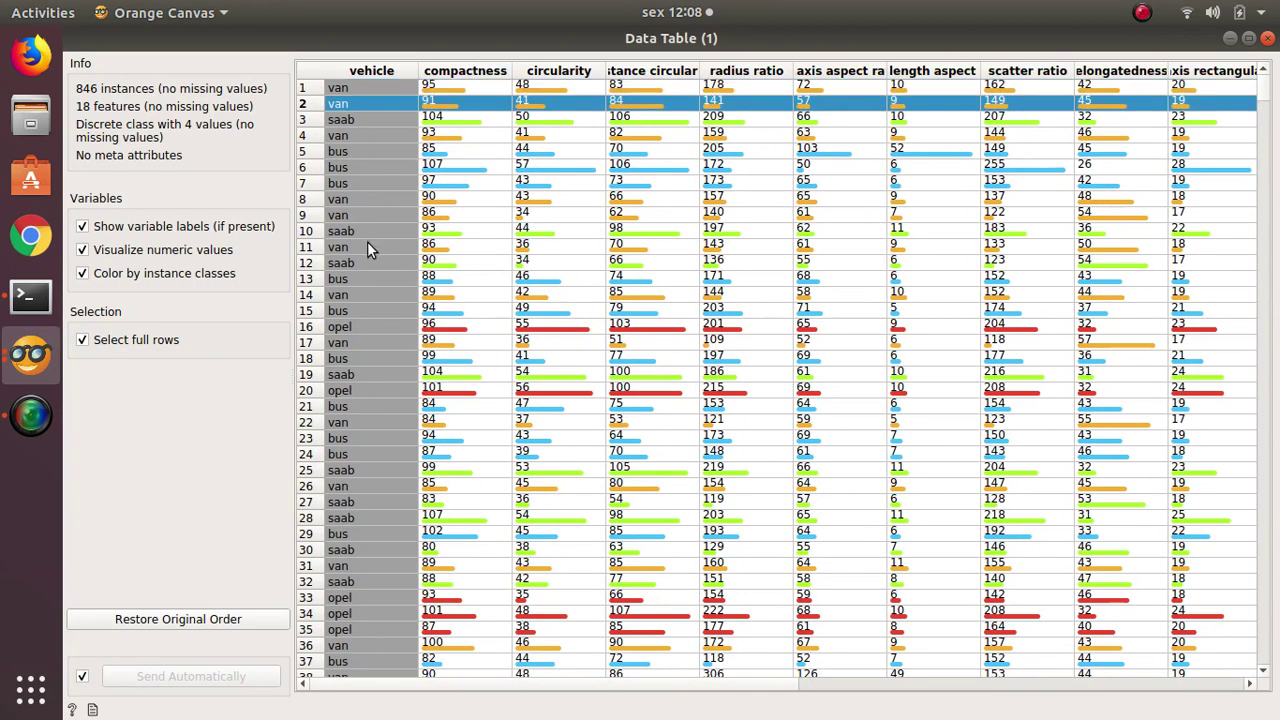
left_click(371, 280)
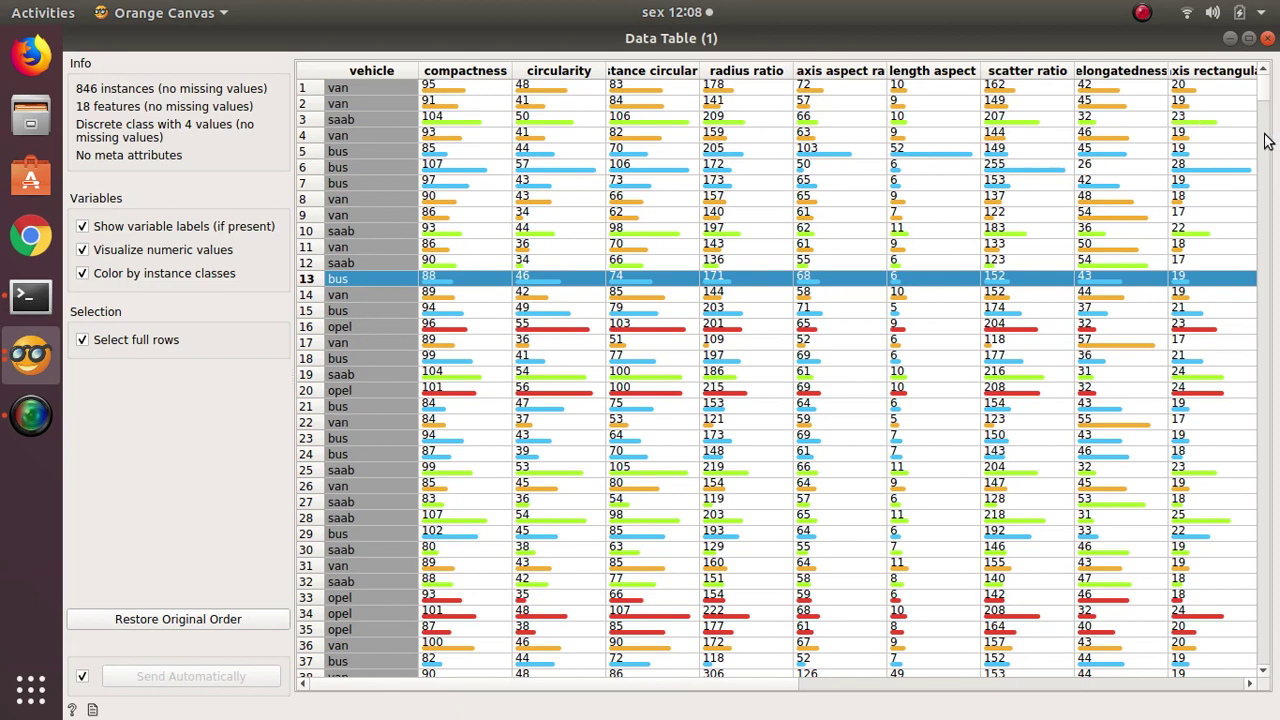
left_click_drag(1268, 98, 333, 679)
left_click_drag(463, 690, 635, 685)
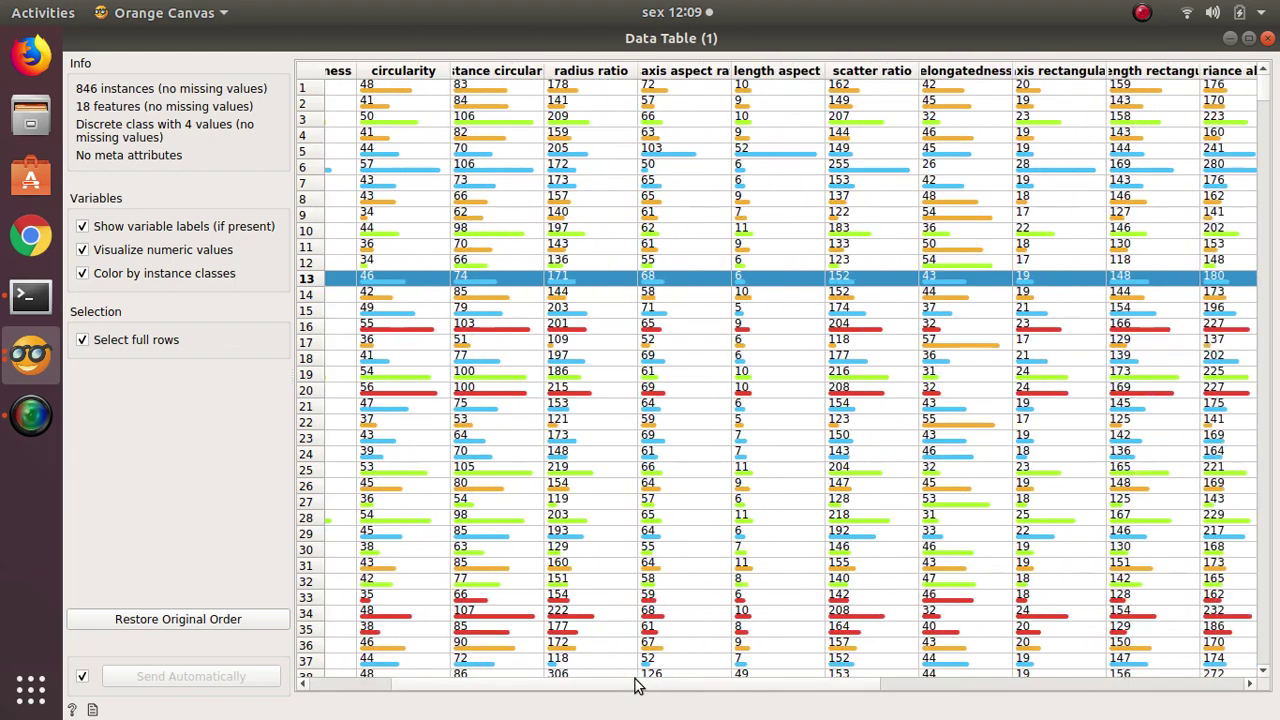
left_click_drag(735, 689, 686, 703)
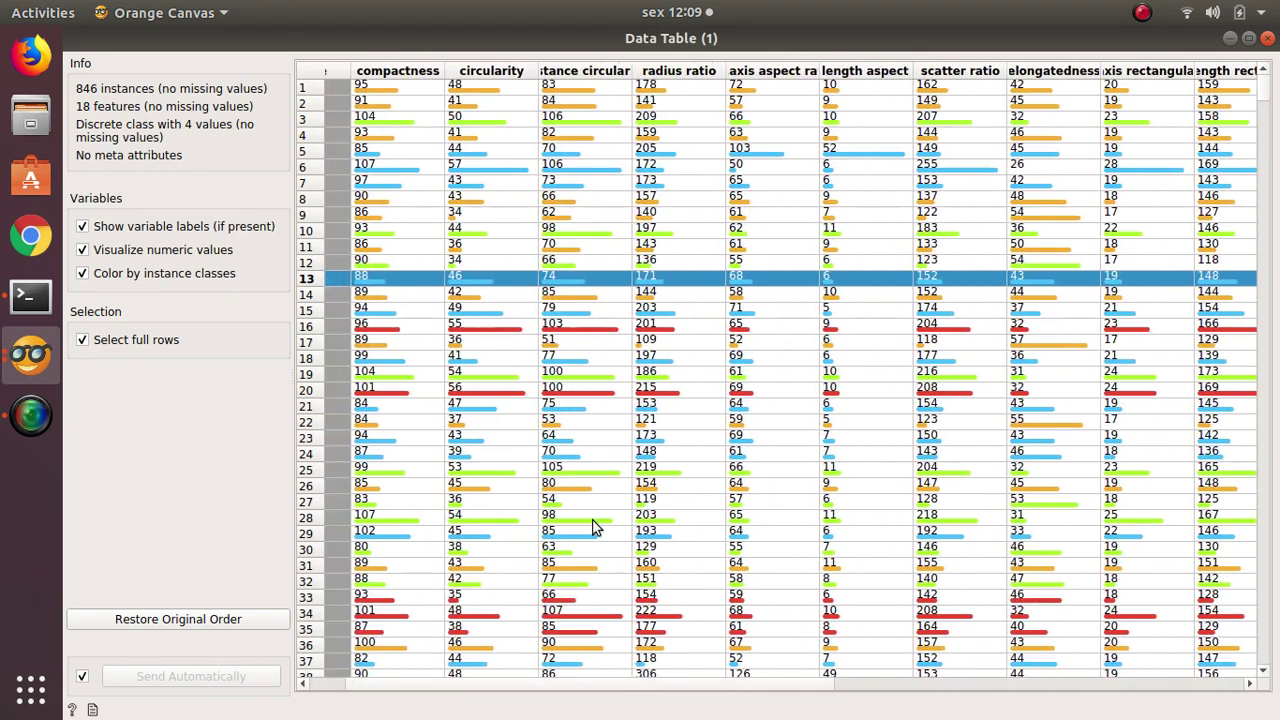
left_click(1267, 38)
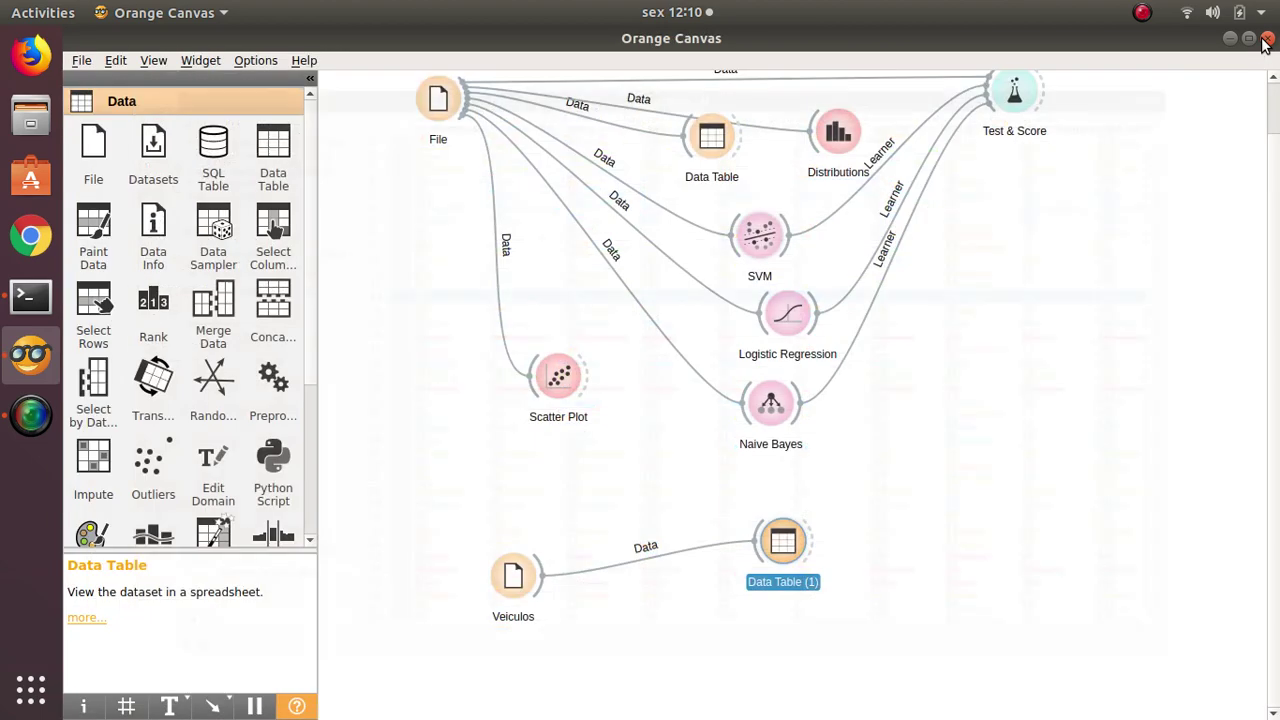
left_click(906, 540)
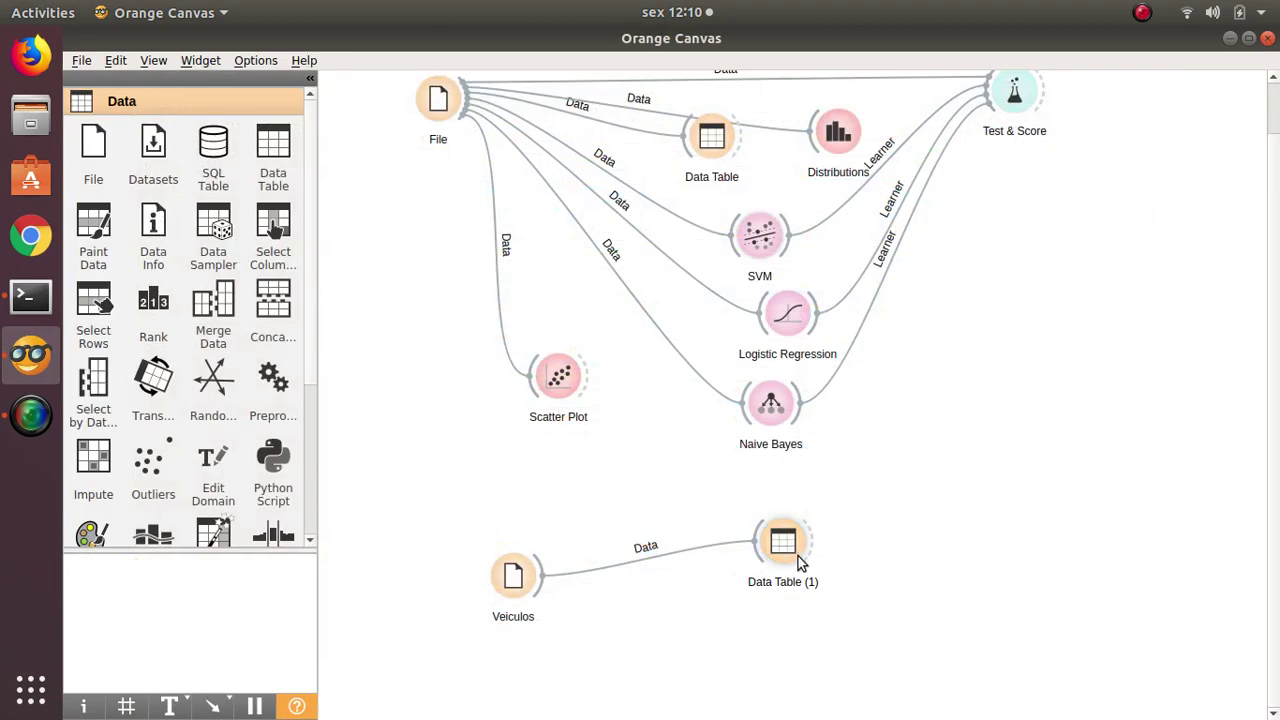
- Connect a new Distributions widget to the vehicle Data Table's output and open it in a maximized window
left_click_drag(817, 553, 953, 518)
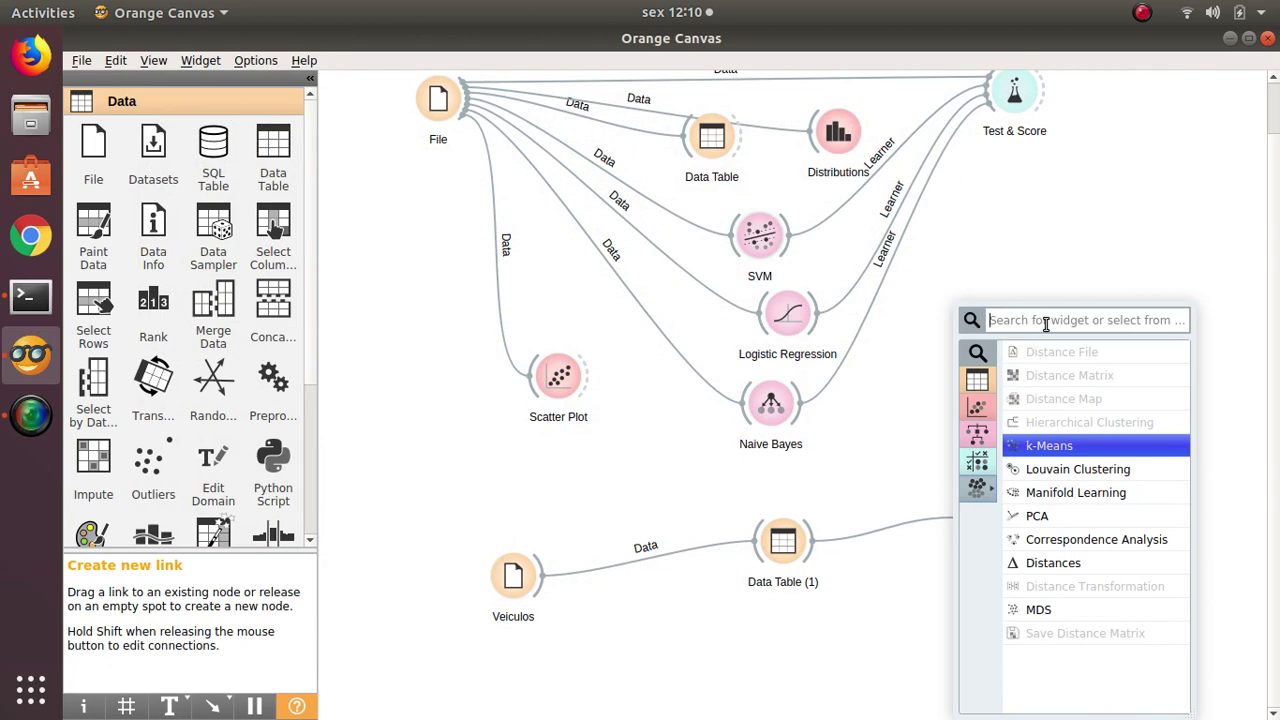
type("dis")
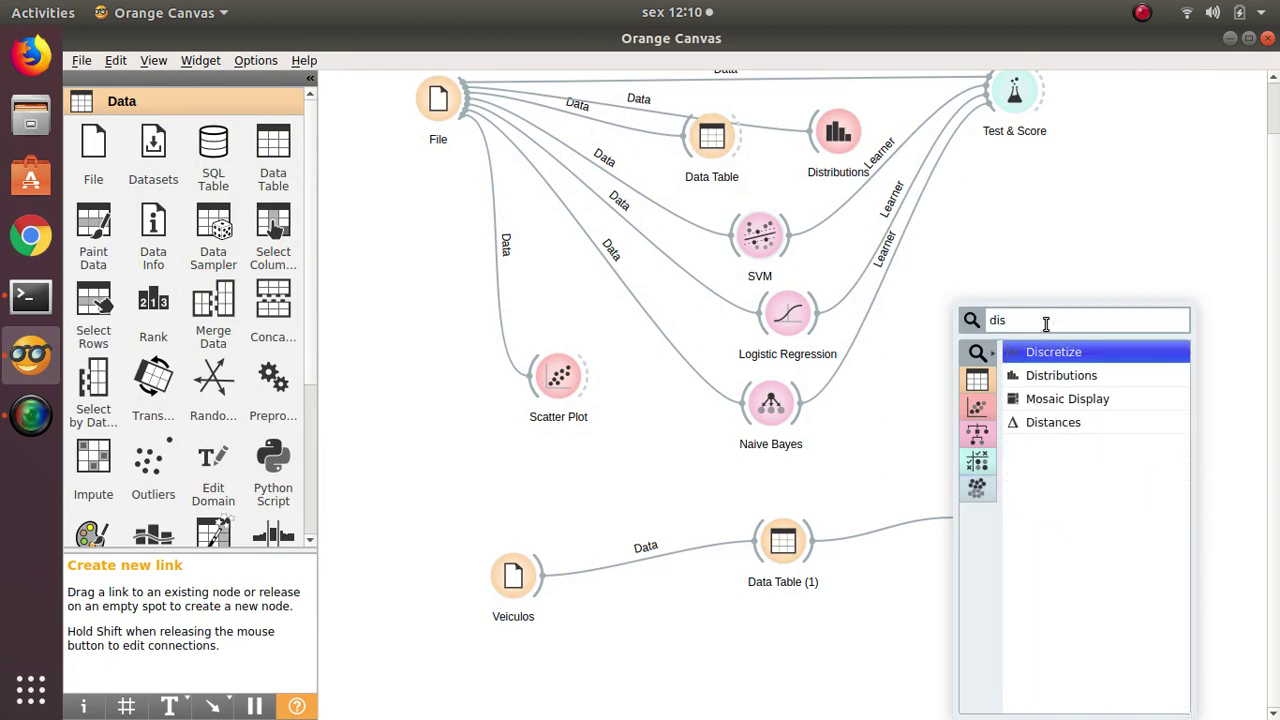
key("Down")
key("Return")
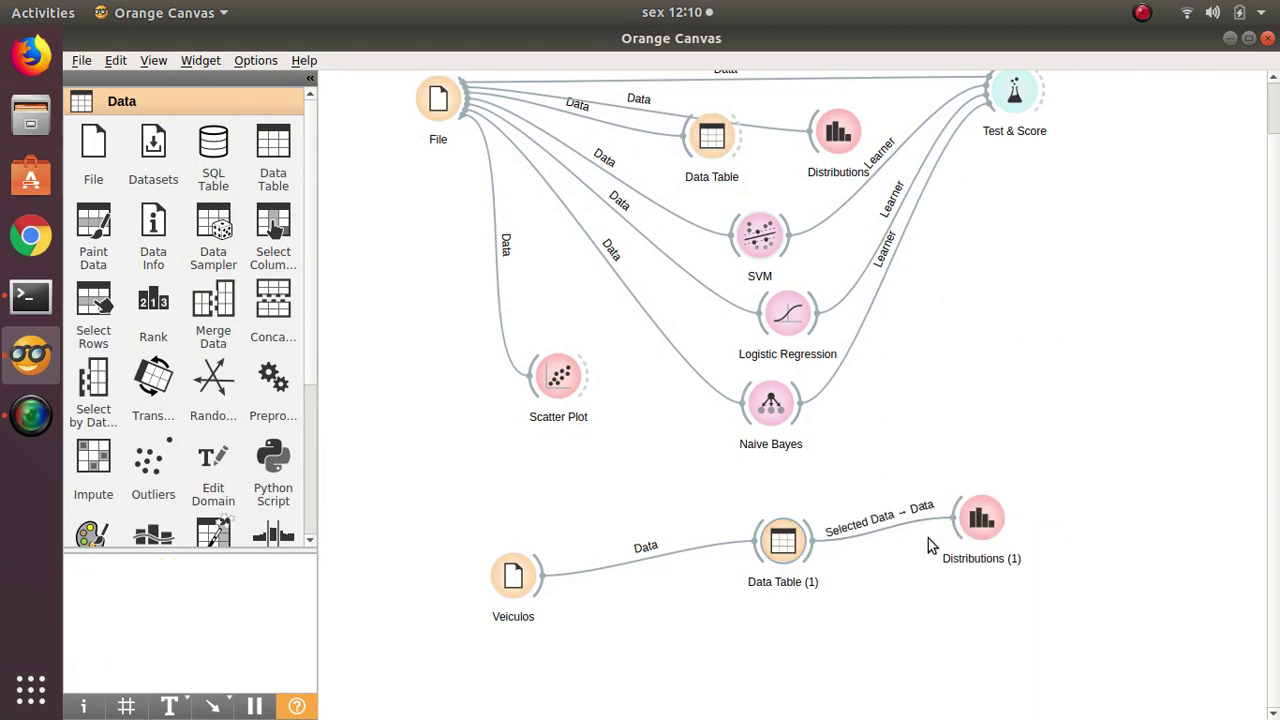
double_click(981, 517)
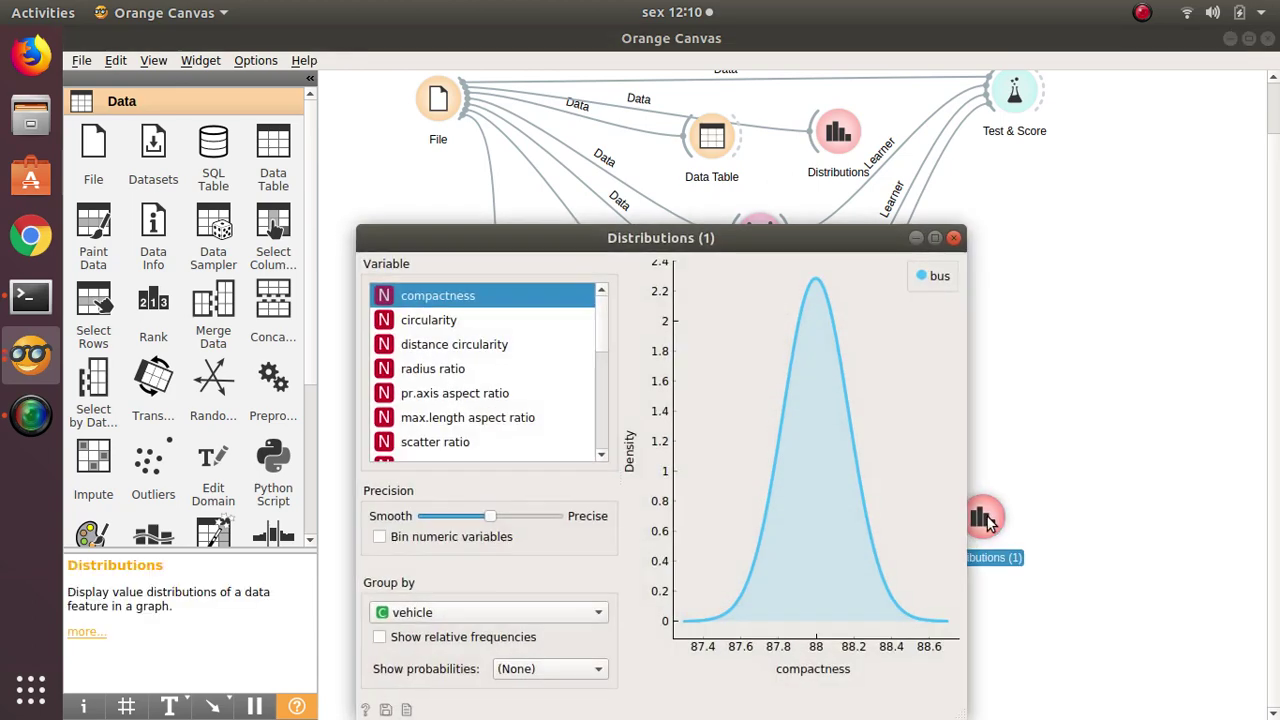
double_click(846, 246)
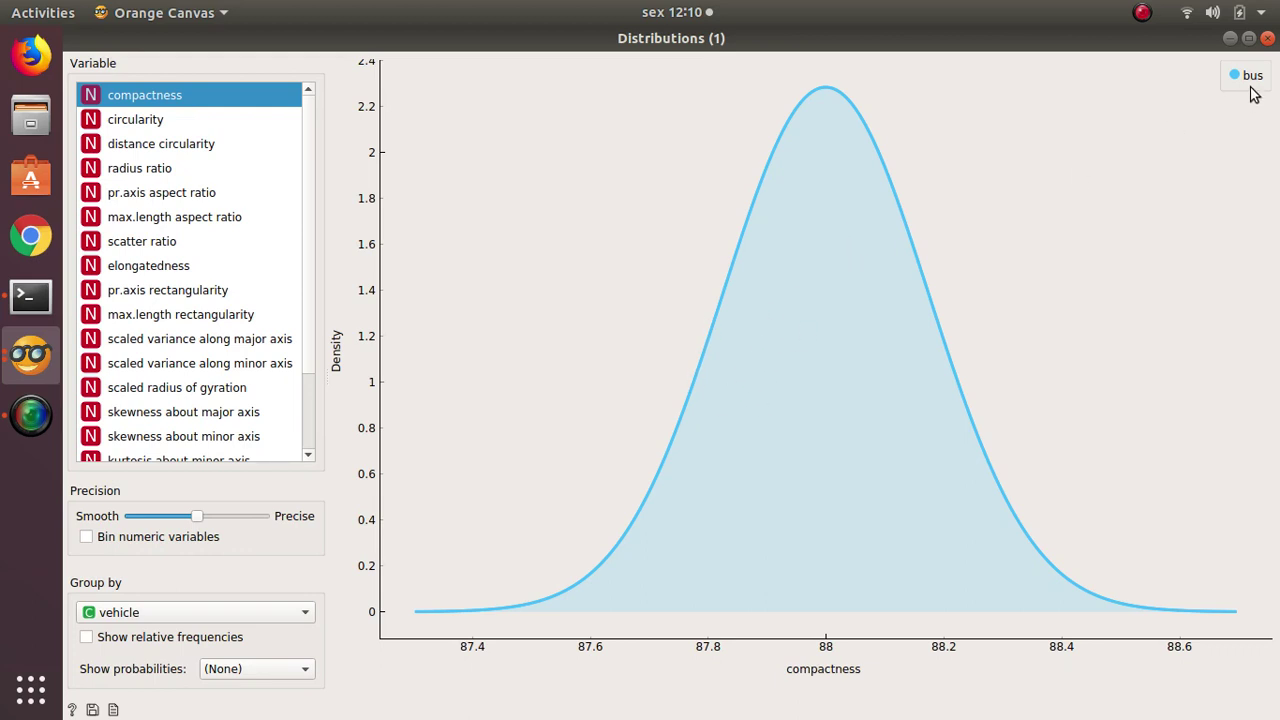
- Examine the distributions of several vehicle features, including scatter ratio, hollows ratio and skewness about minor axis, and close the chart
left_click(203, 122)
left_click(197, 146)
left_click(179, 208)
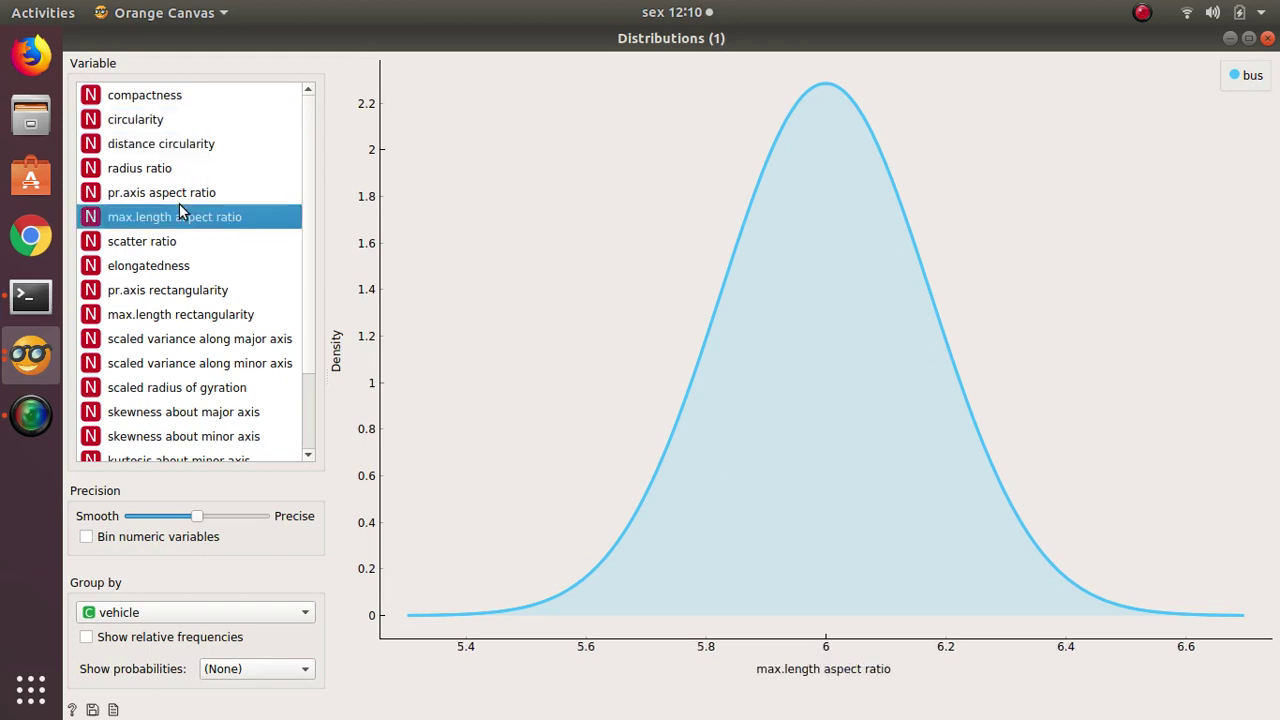
key("Up")
left_click(178, 245)
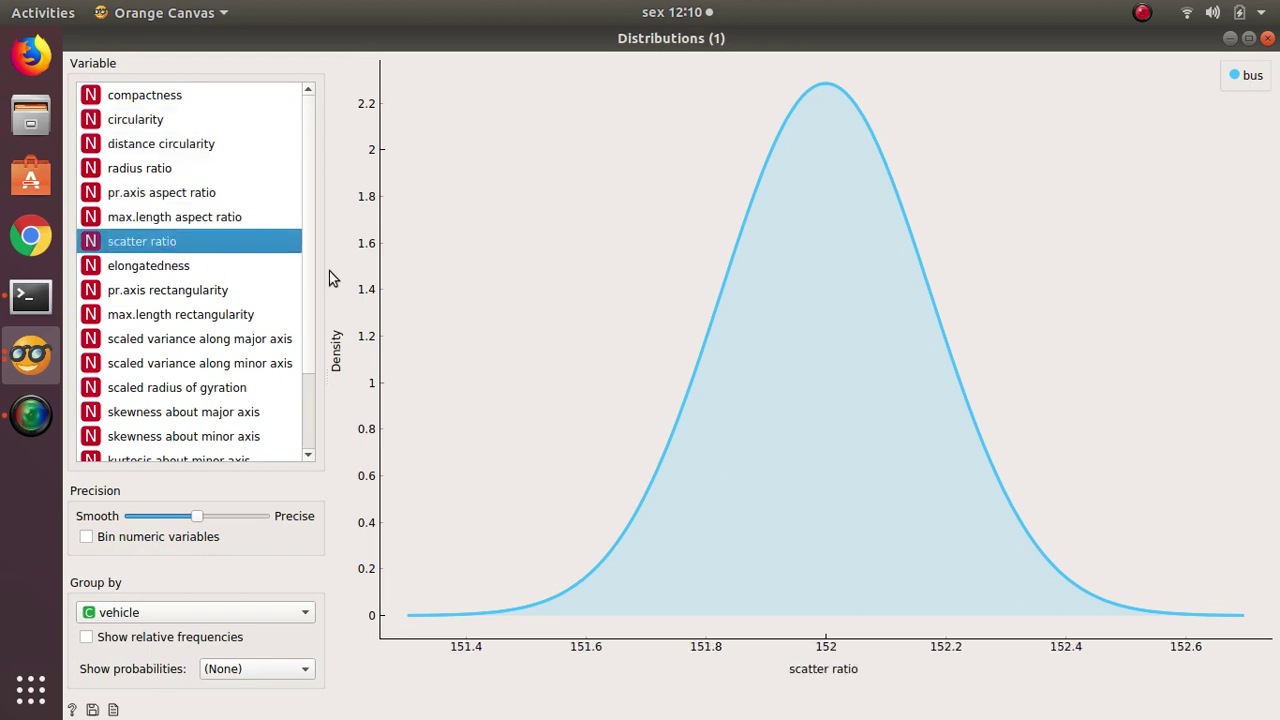
scroll(304, 269, "down", 2)
left_click(155, 418)
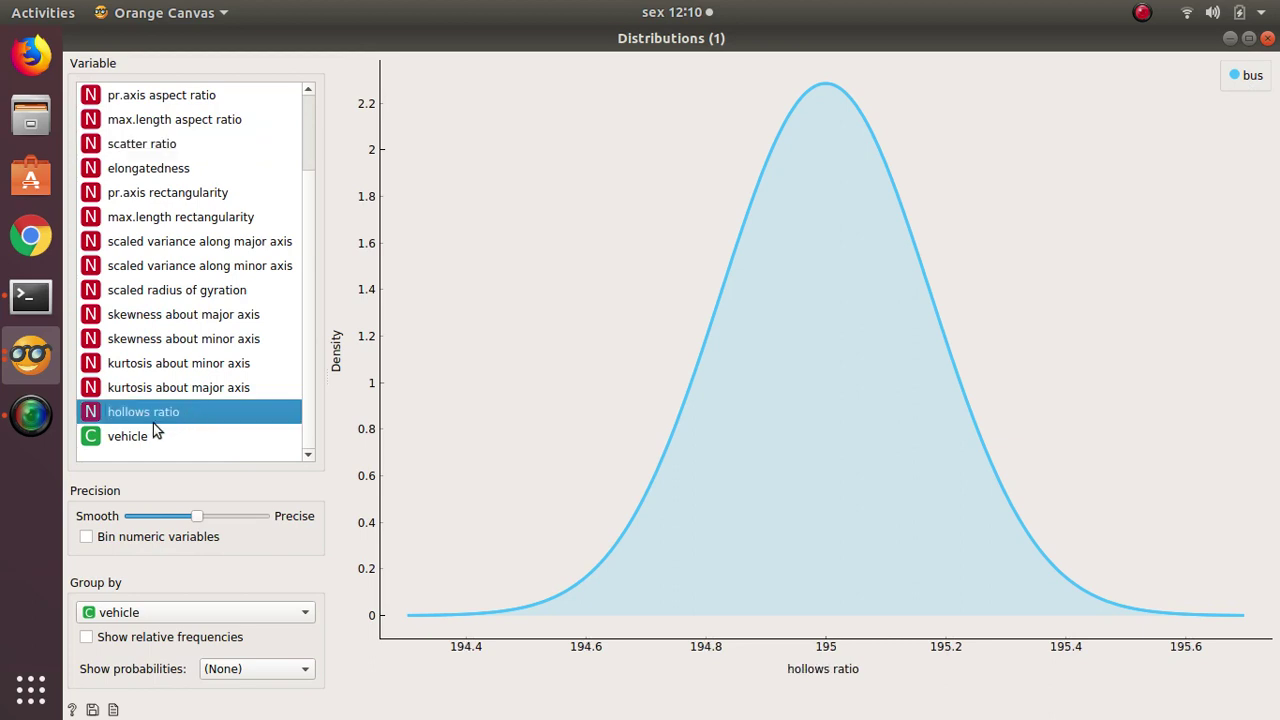
left_click(153, 427)
left_click(160, 366)
left_click(163, 339)
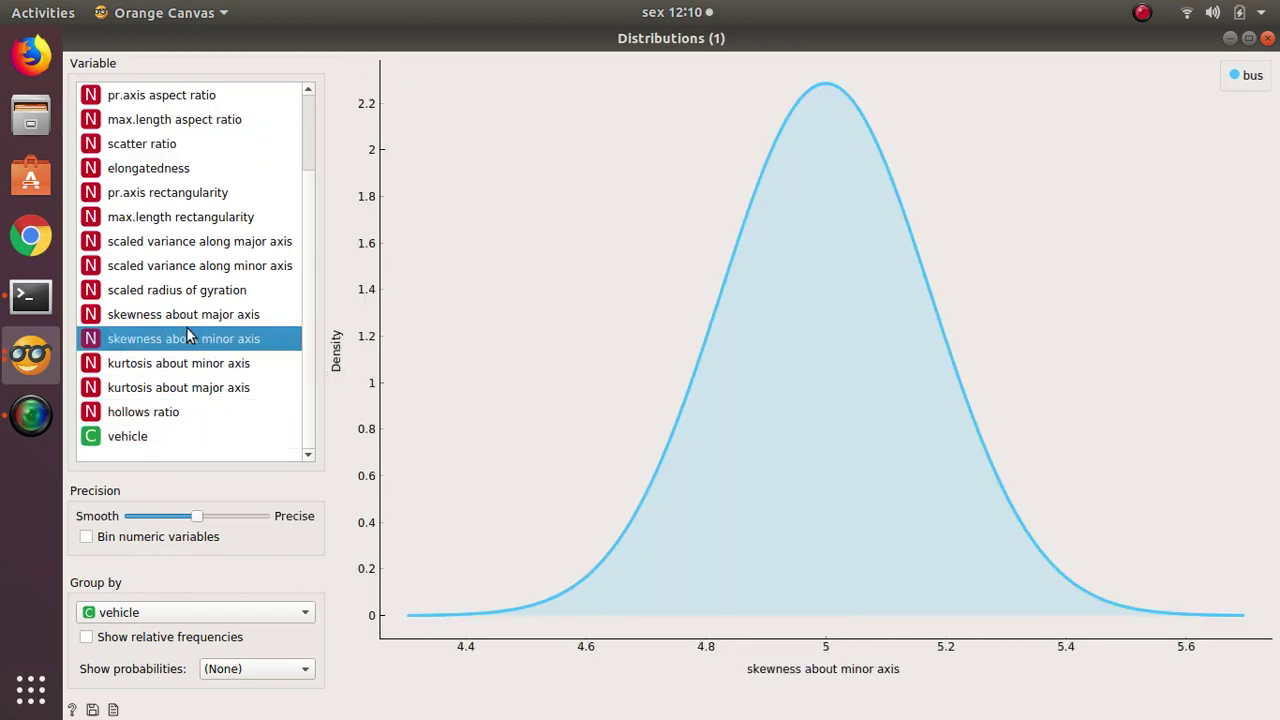
left_click(184, 611)
left_click(201, 612)
left_click(1267, 38)
scroll(905, 434, "up", 1)
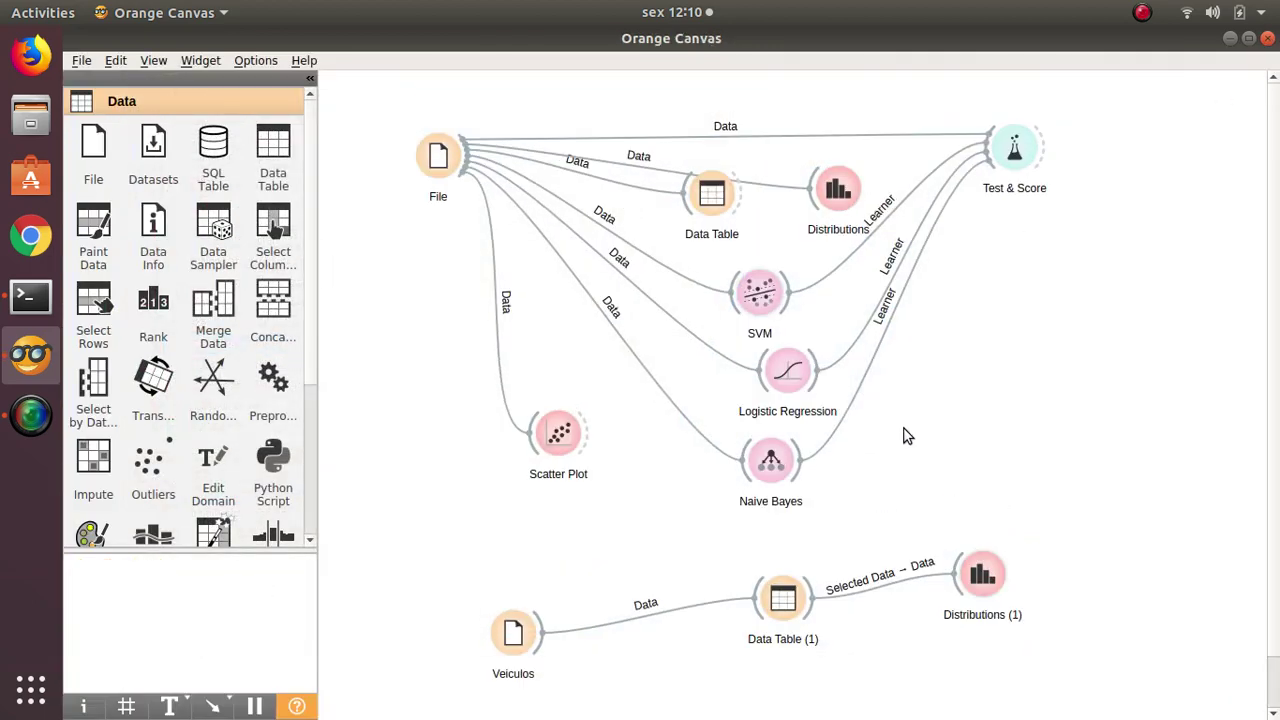
scroll(903, 440, "down", 1)
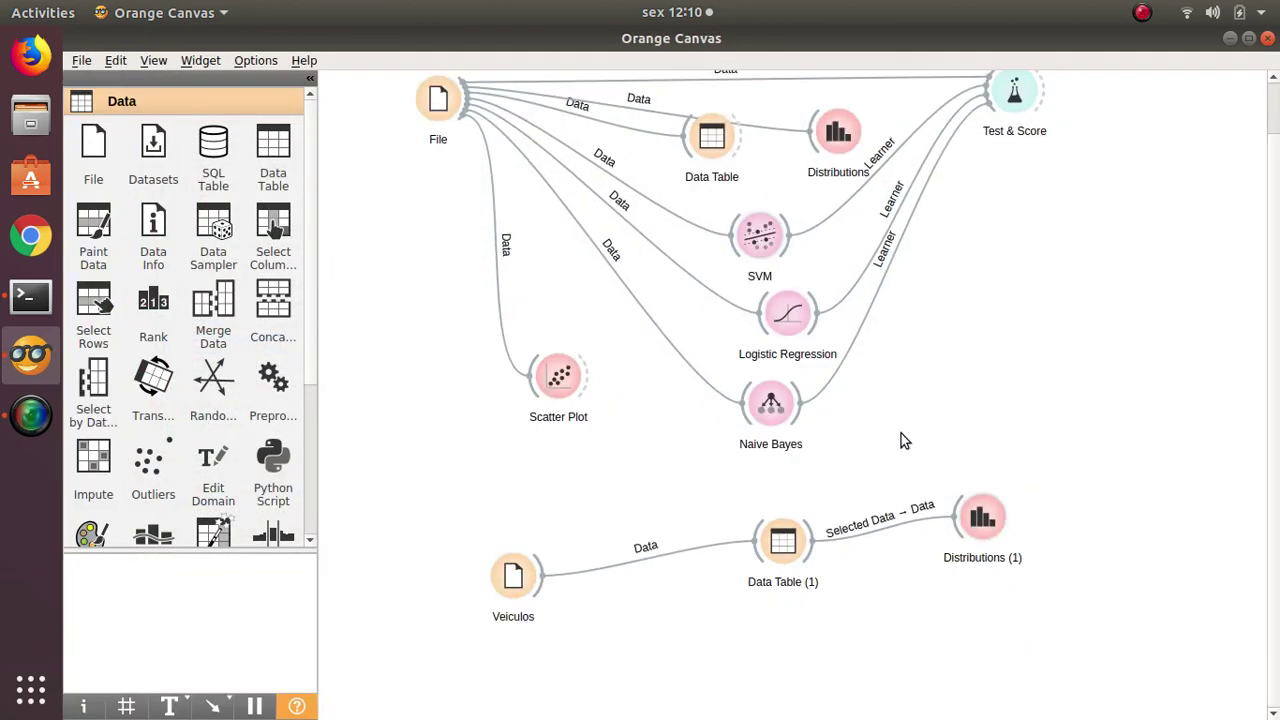
scroll(901, 440, "up", 1)
scroll(901, 440, "down", 1)
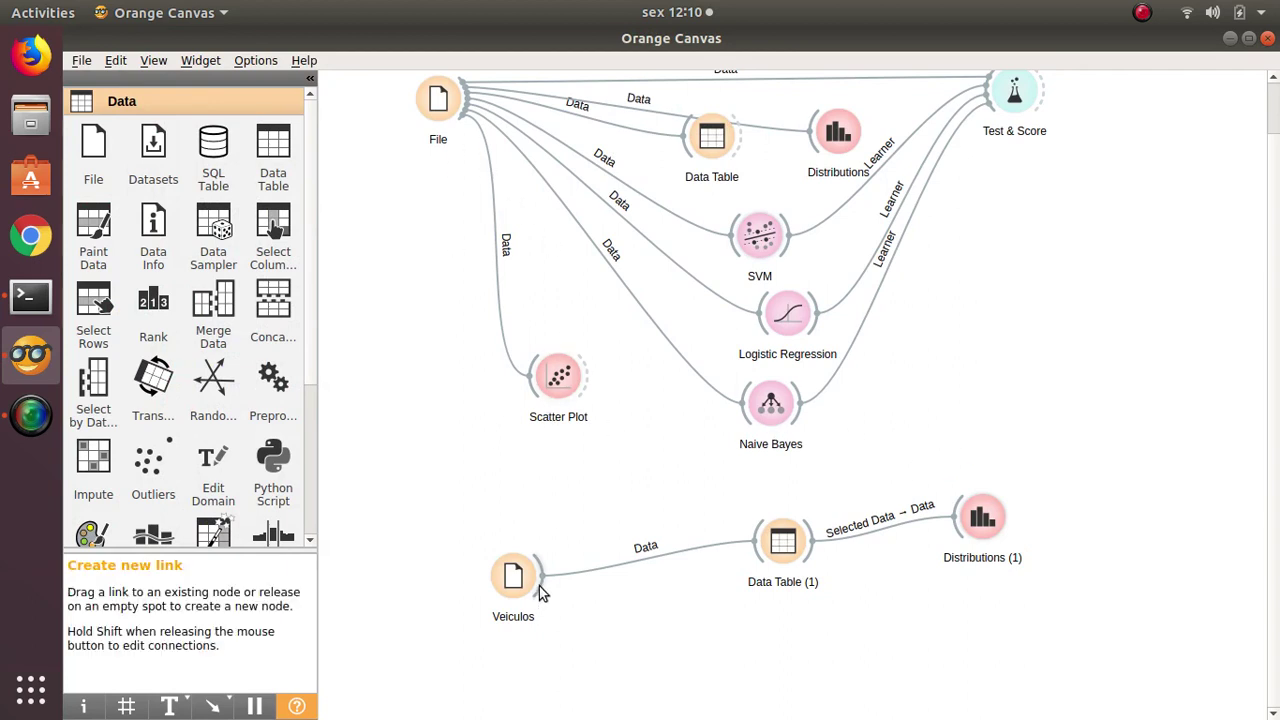
- Connect a new SVM widget to Veiculos and send its learner to a new Test & Score widget
left_click_drag(539, 586, 733, 656)
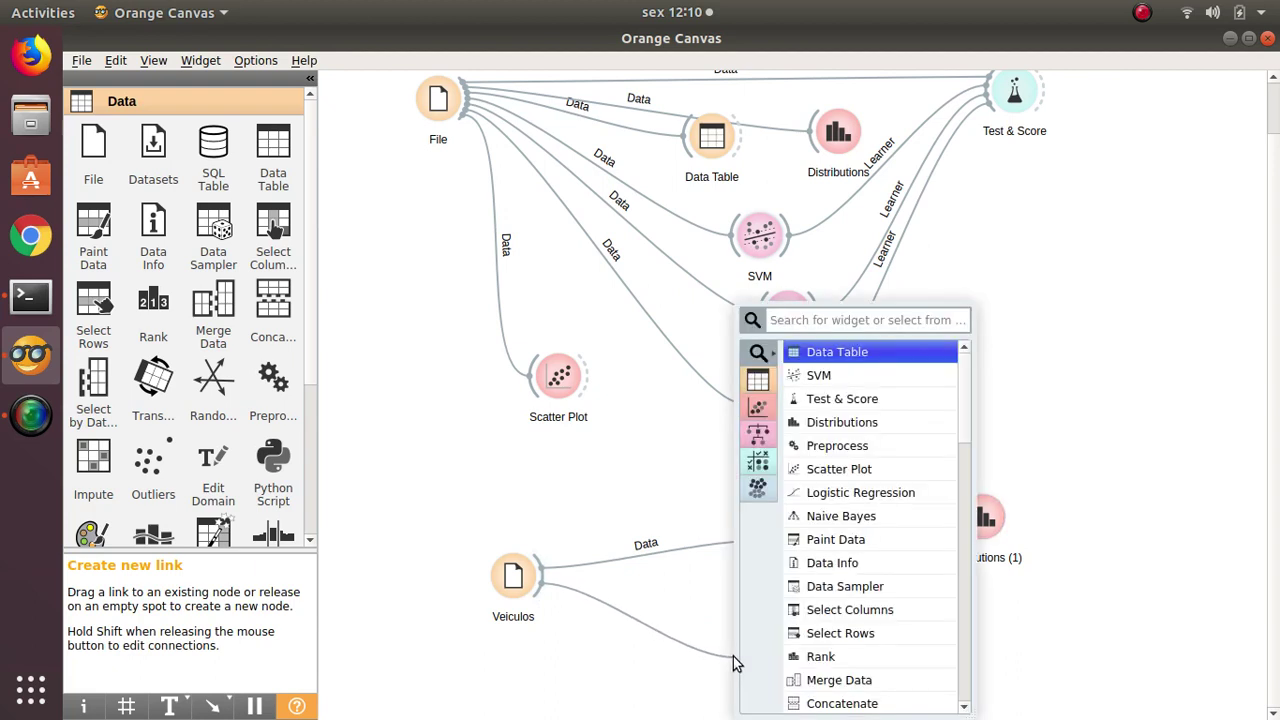
key("Down")
key("Return")
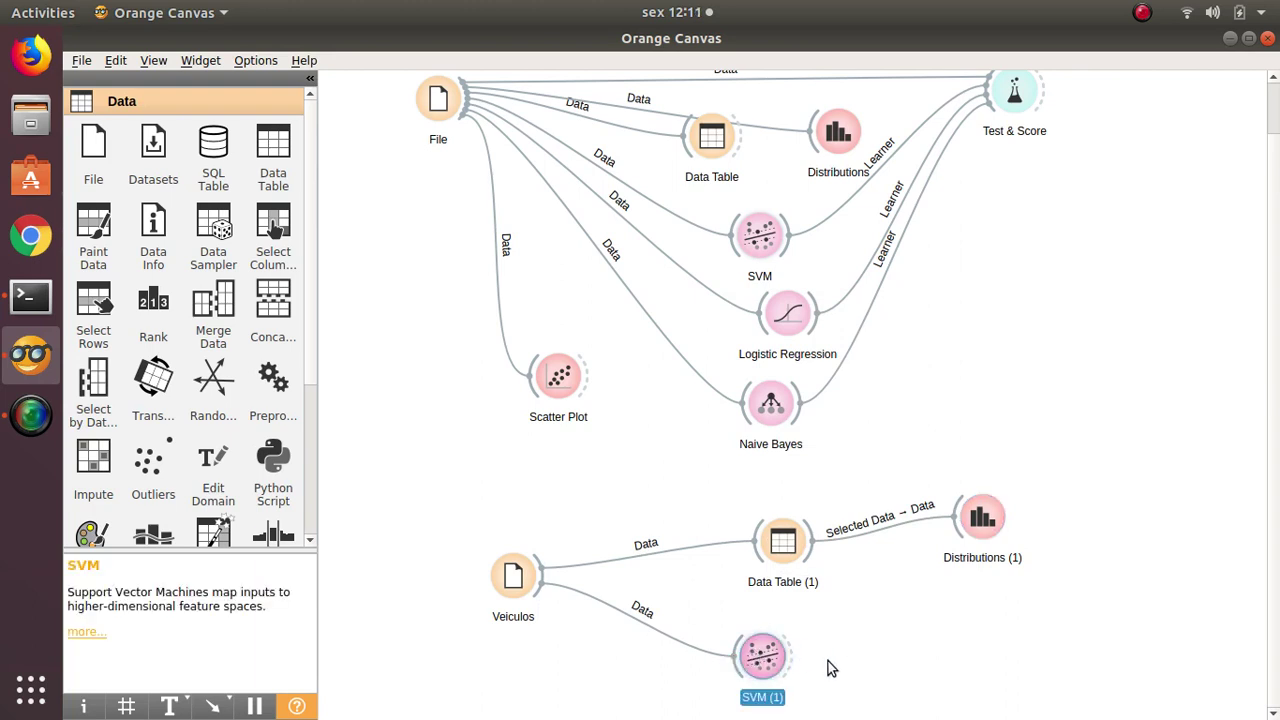
left_click_drag(792, 665, 953, 624)
key("Return")
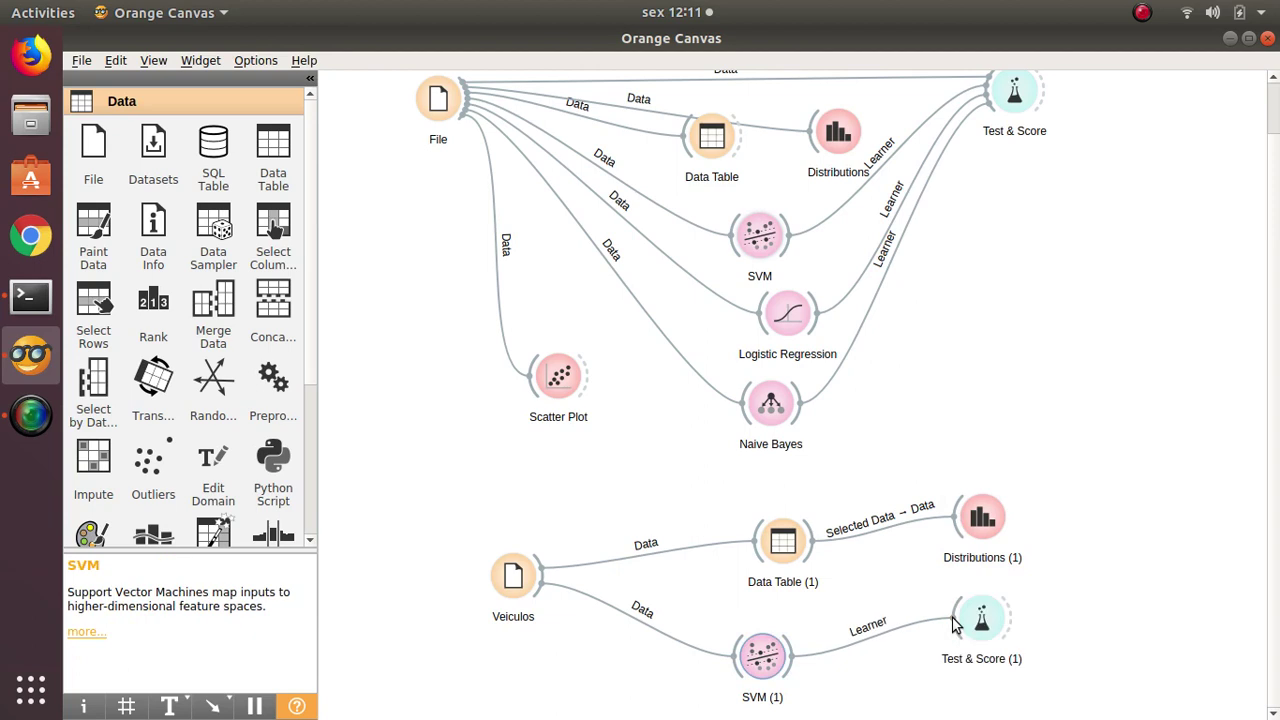
- Link Veiculos data to the new Test & Score widget and view the SVM evaluation results
left_click(981, 620)
double_click(981, 620)
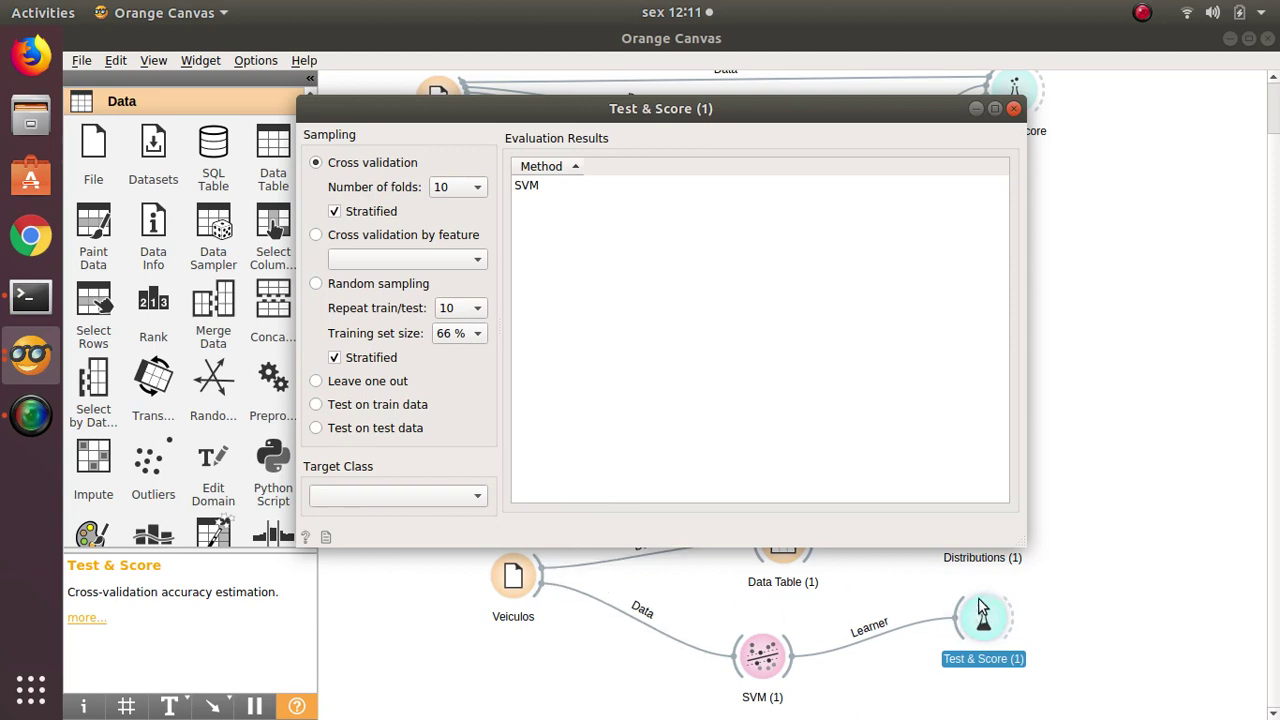
left_click(1014, 108)
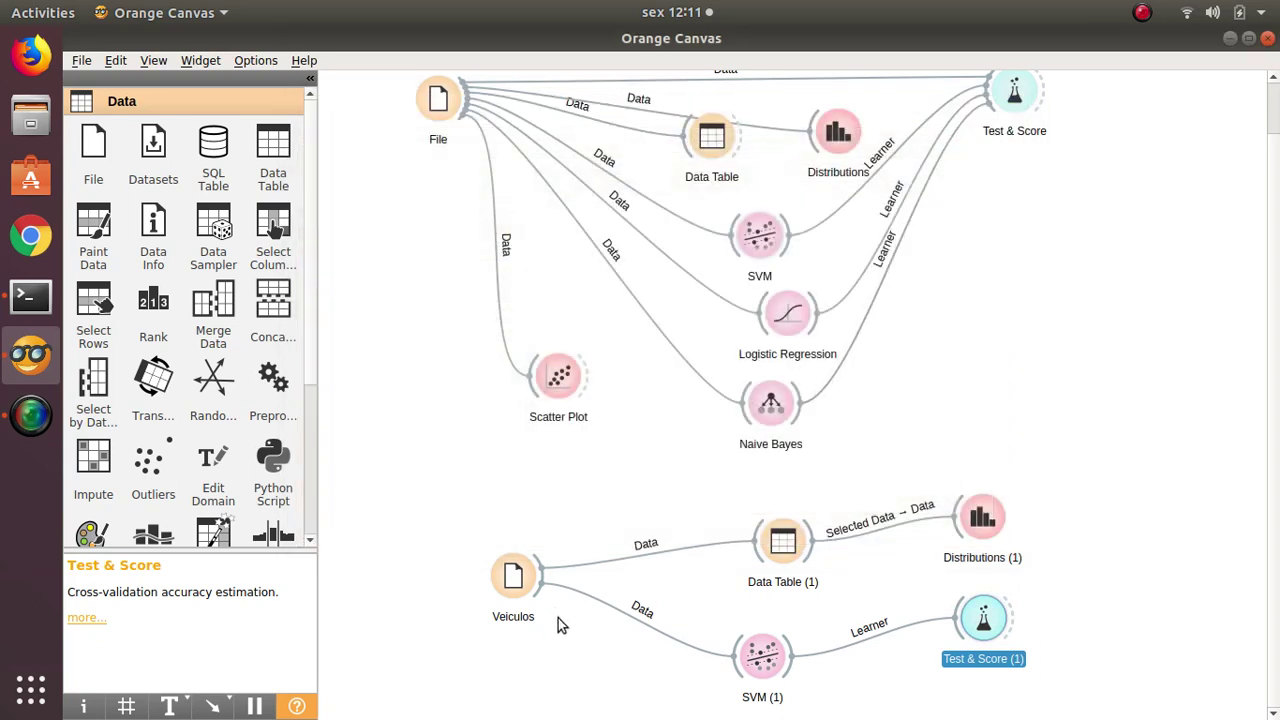
left_click_drag(543, 592, 978, 625)
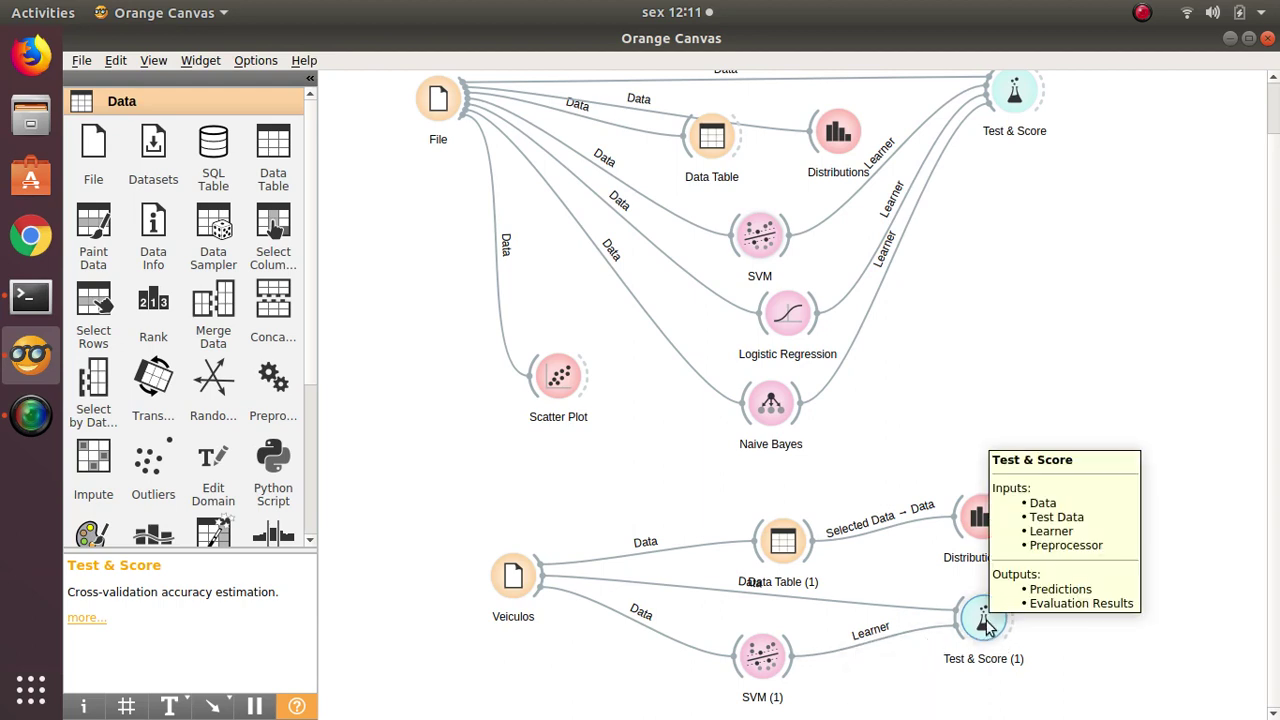
double_click(985, 620)
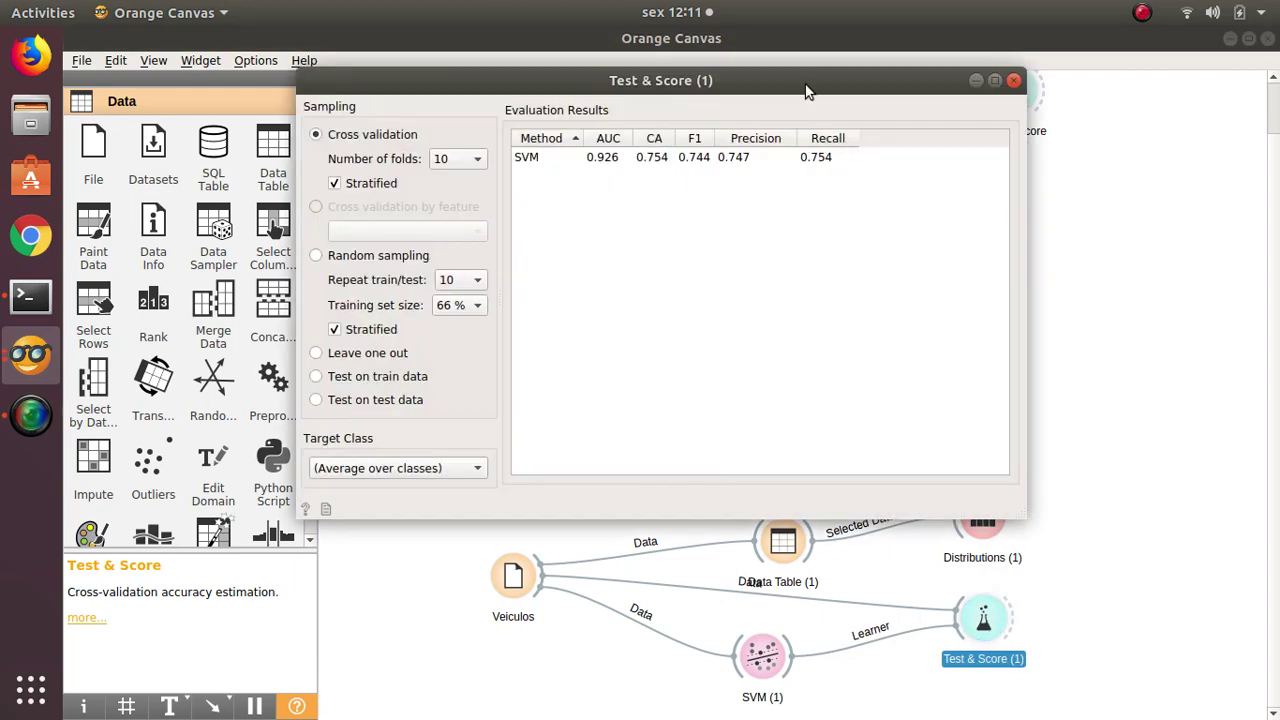
- Maximize the vehicle Test & Score results, examine the SVM's classification accuracy, and close the window
double_click(807, 88)
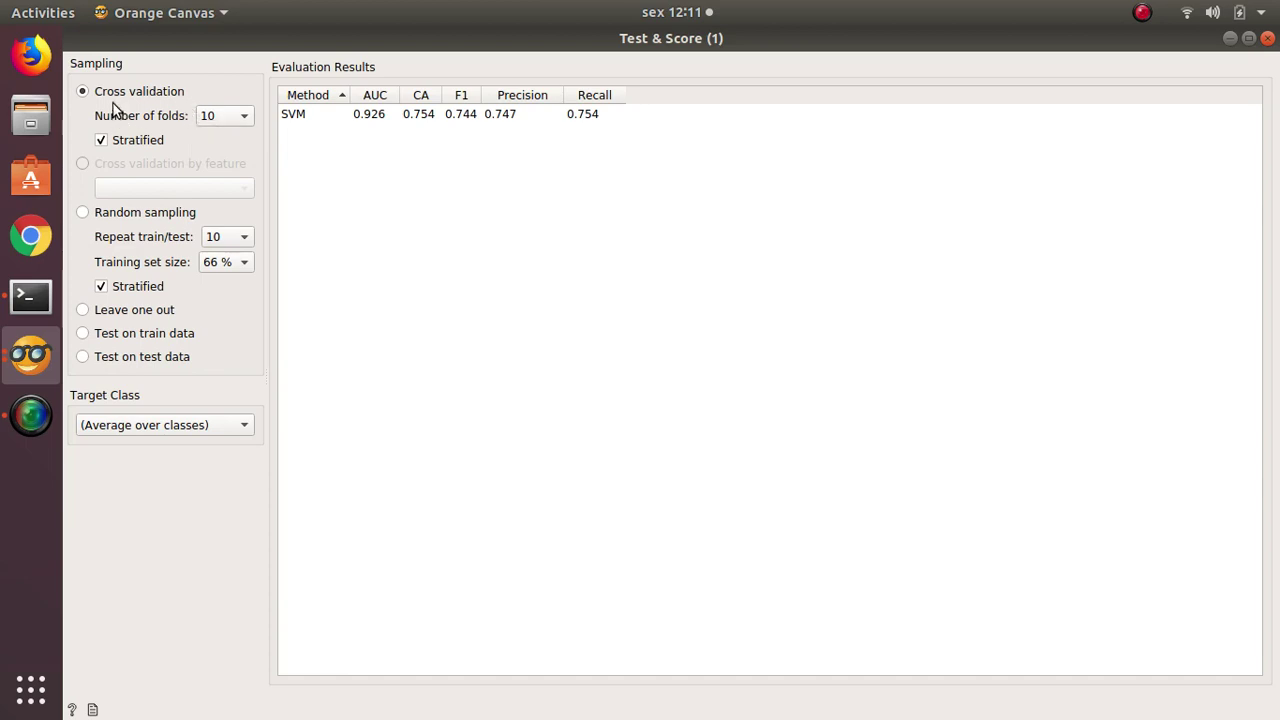
left_click(430, 117)
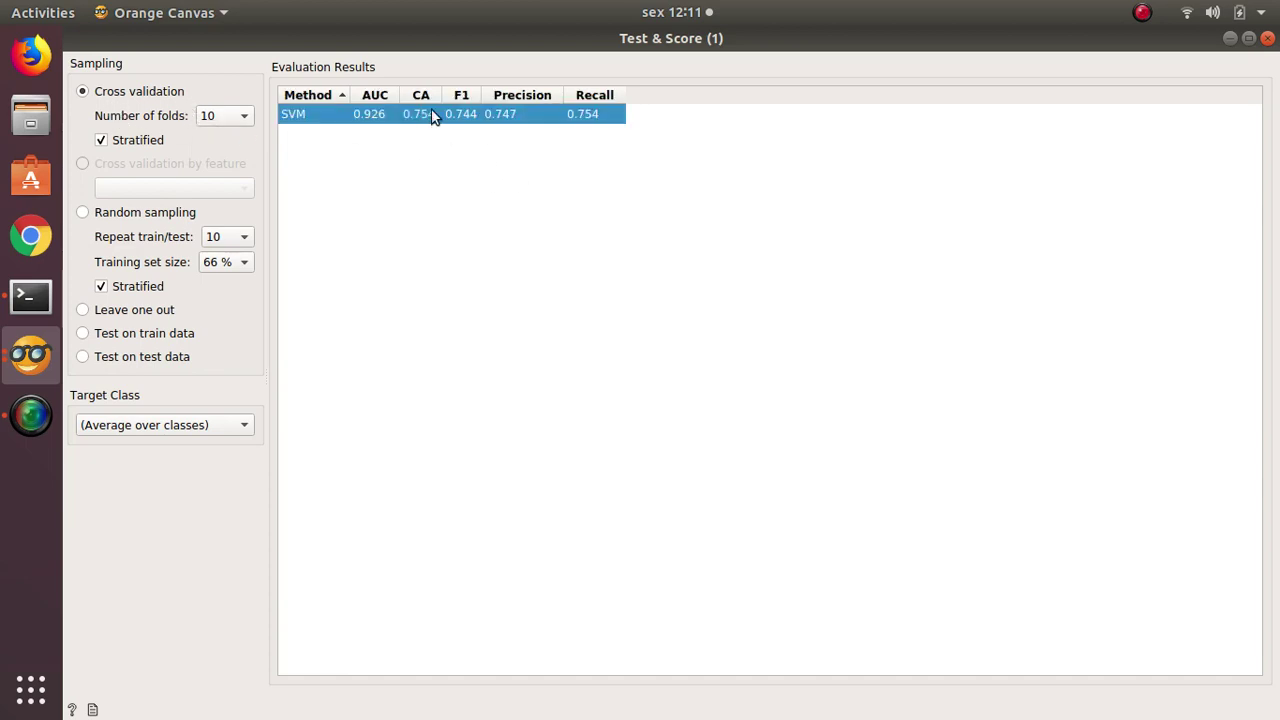
left_click(435, 160)
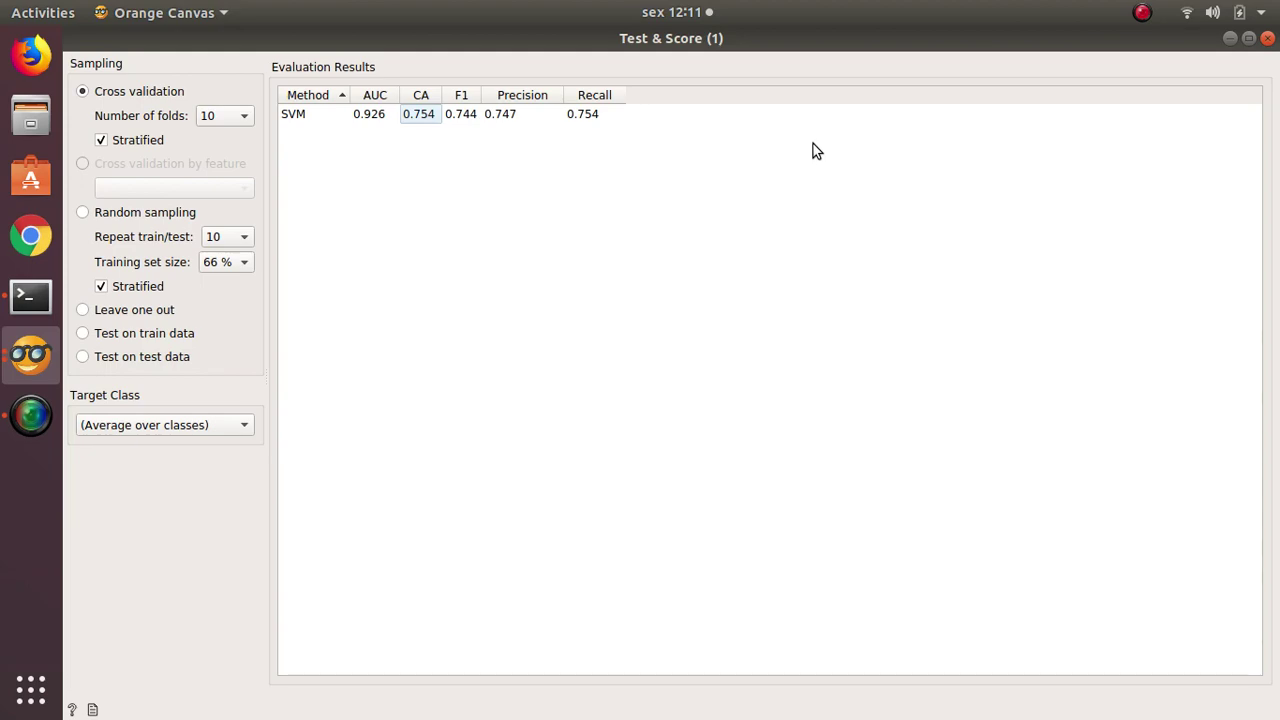
left_click(1267, 39)
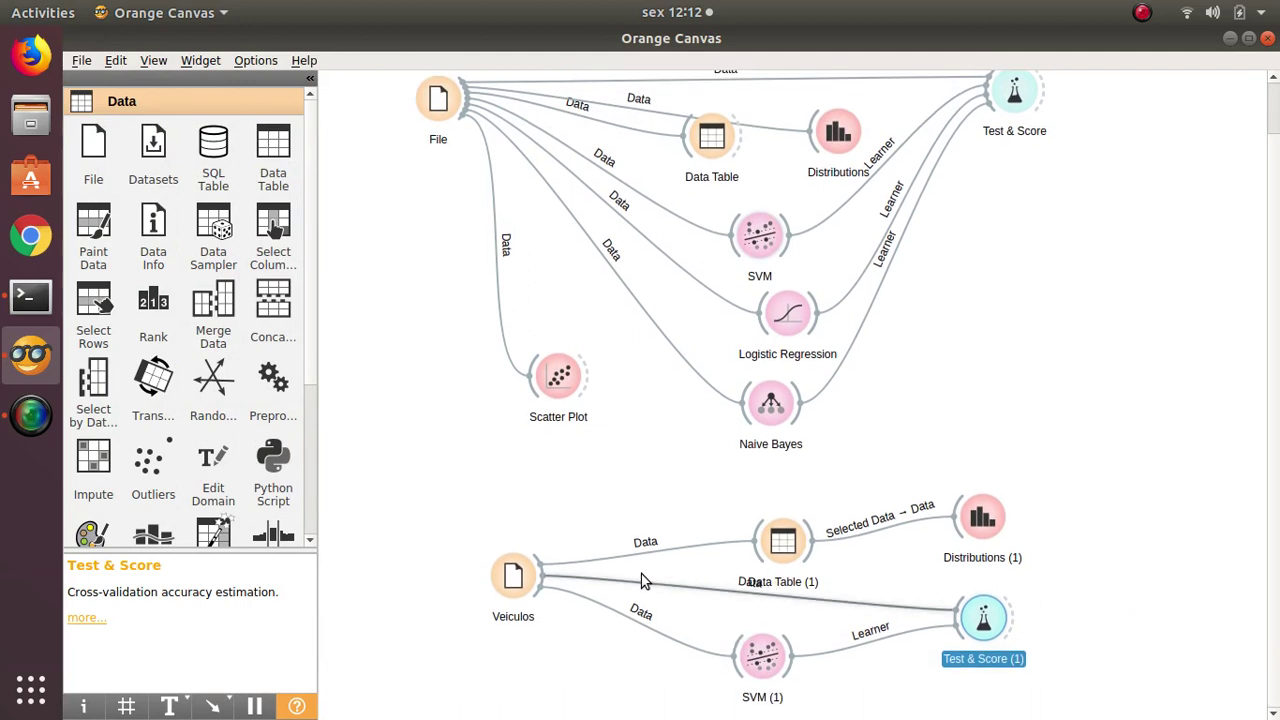
- Move the iris workflow up the canvas and place the whole vehicle workflow closer beneath it
left_click_drag(442, 514, 1184, 718)
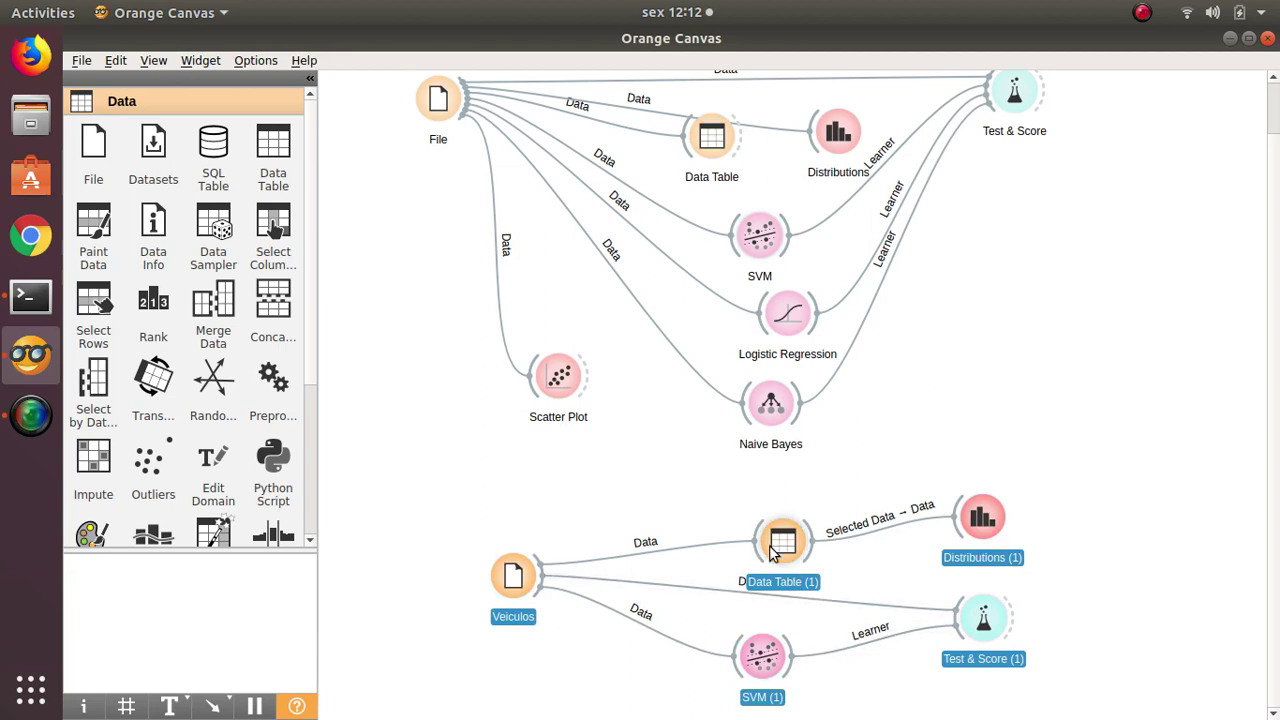
left_click_drag(747, 541, 725, 498)
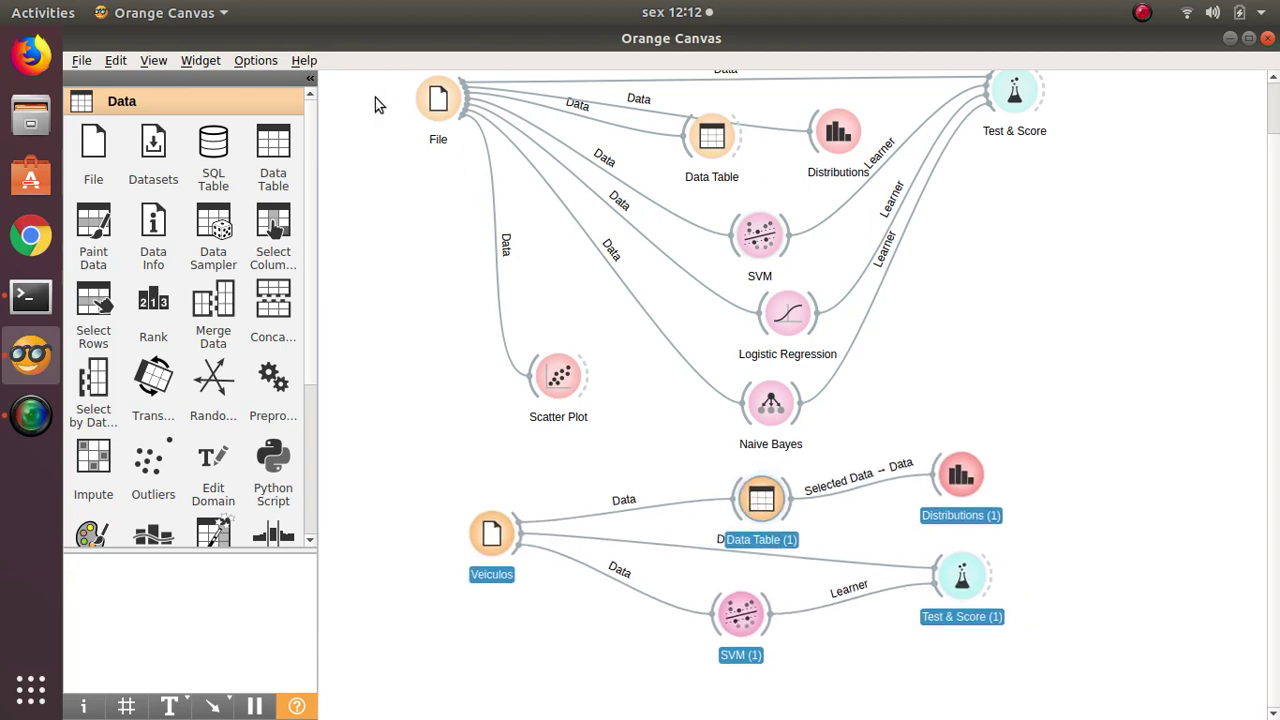
left_click_drag(375, 97, 1046, 422)
left_click_drag(783, 341, 753, 82)
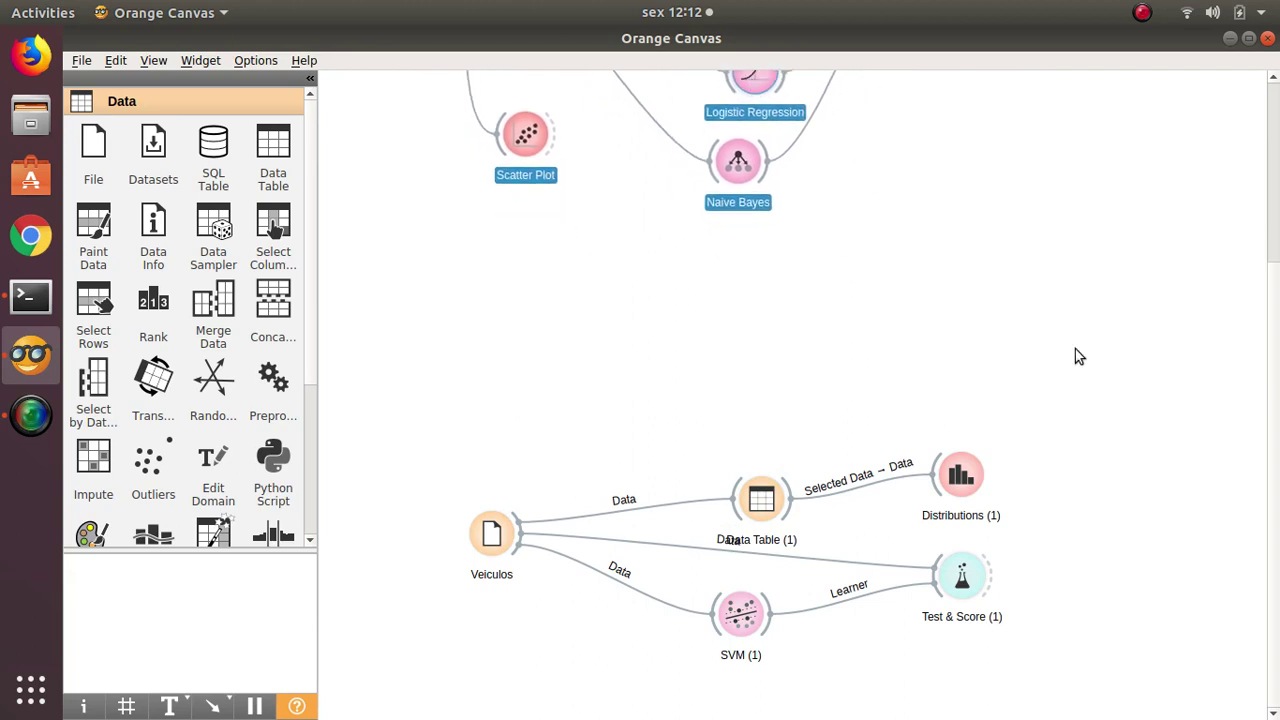
left_click_drag(457, 396, 1157, 634)
left_click_drag(748, 468, 692, 259)
left_click(1071, 388)
- Spread out the vehicle workflow by moving SVM (1) down, Data Table (1) up and Distributions (1) outward
left_click_drag(686, 405, 695, 462)
left_click_drag(703, 286, 662, 237)
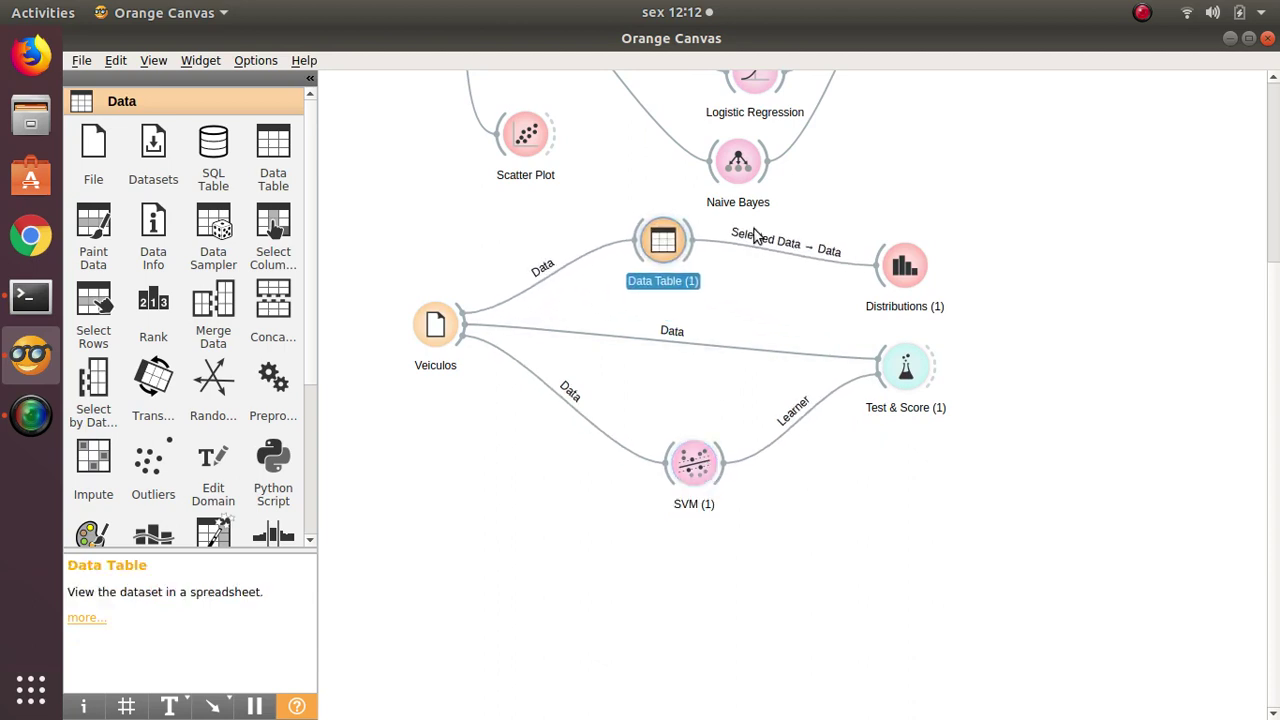
left_click(945, 282)
left_click_drag(947, 281, 978, 251)
left_click(1170, 312)
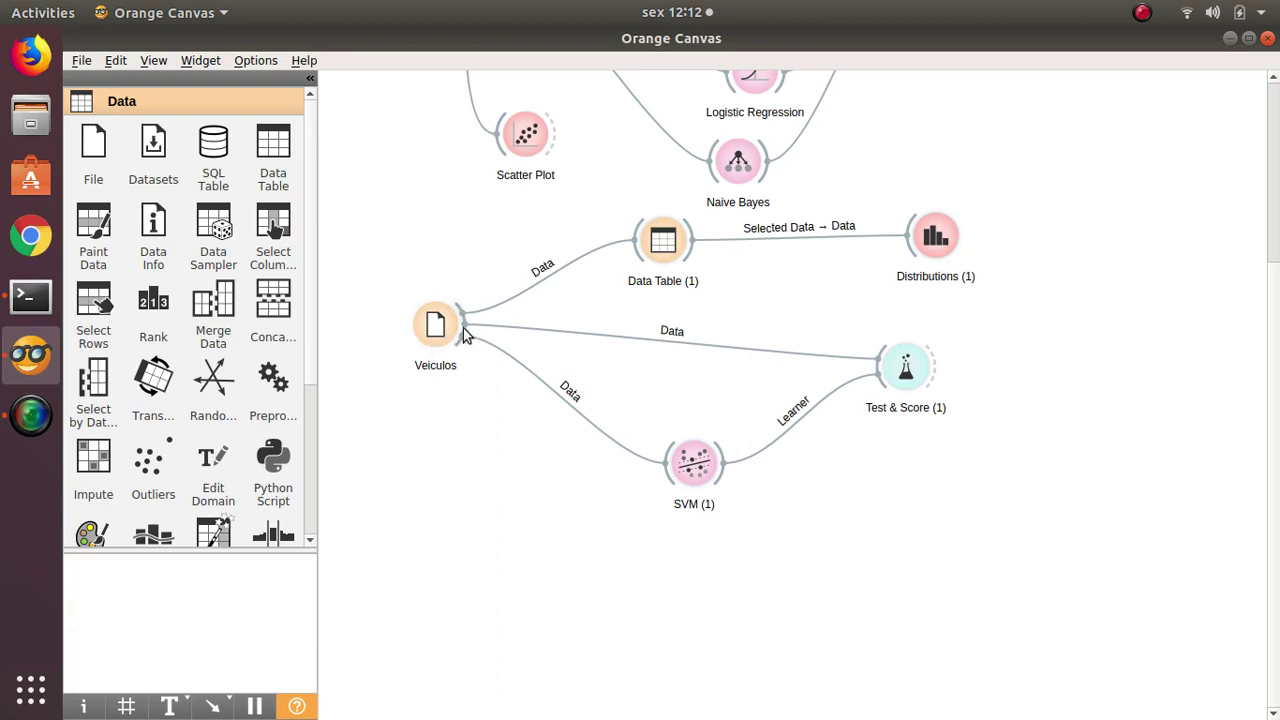
- Connect a new Logistic Regression widget to Veiculos, check its settings, and send its learner to Test & Score (1)
left_click_drag(463, 328, 660, 592)
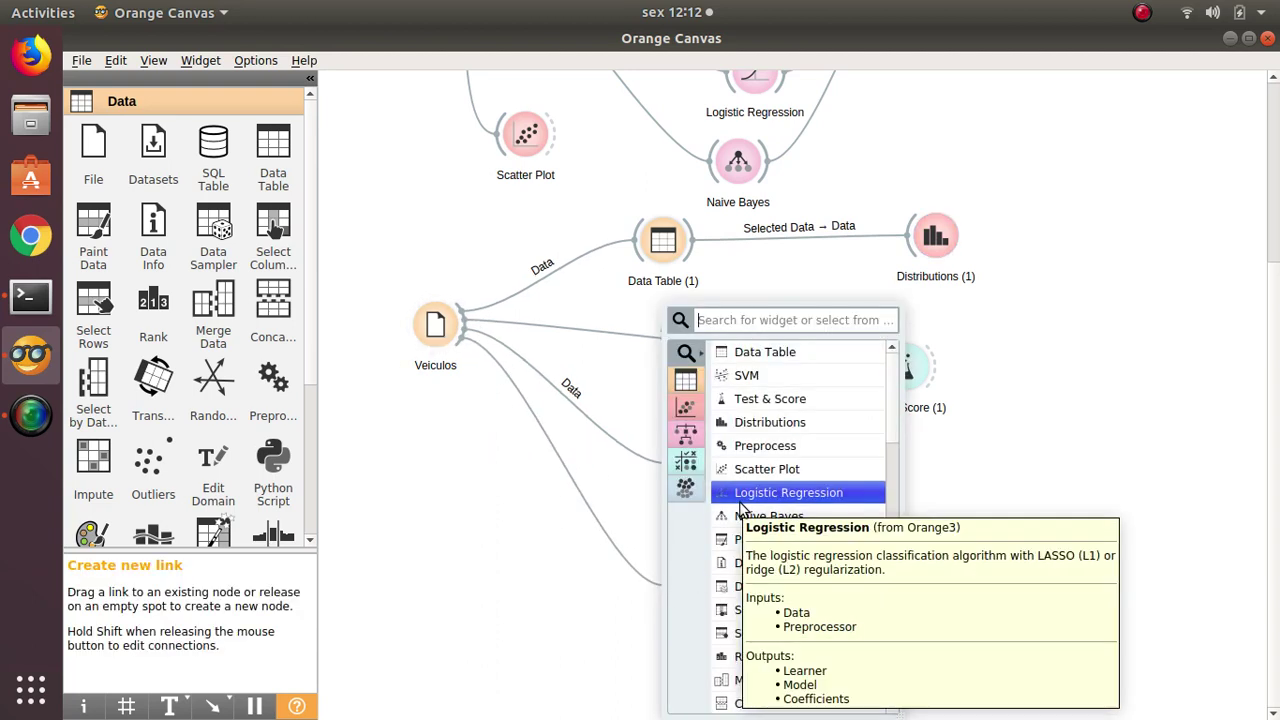
type("logi")
key("Return")
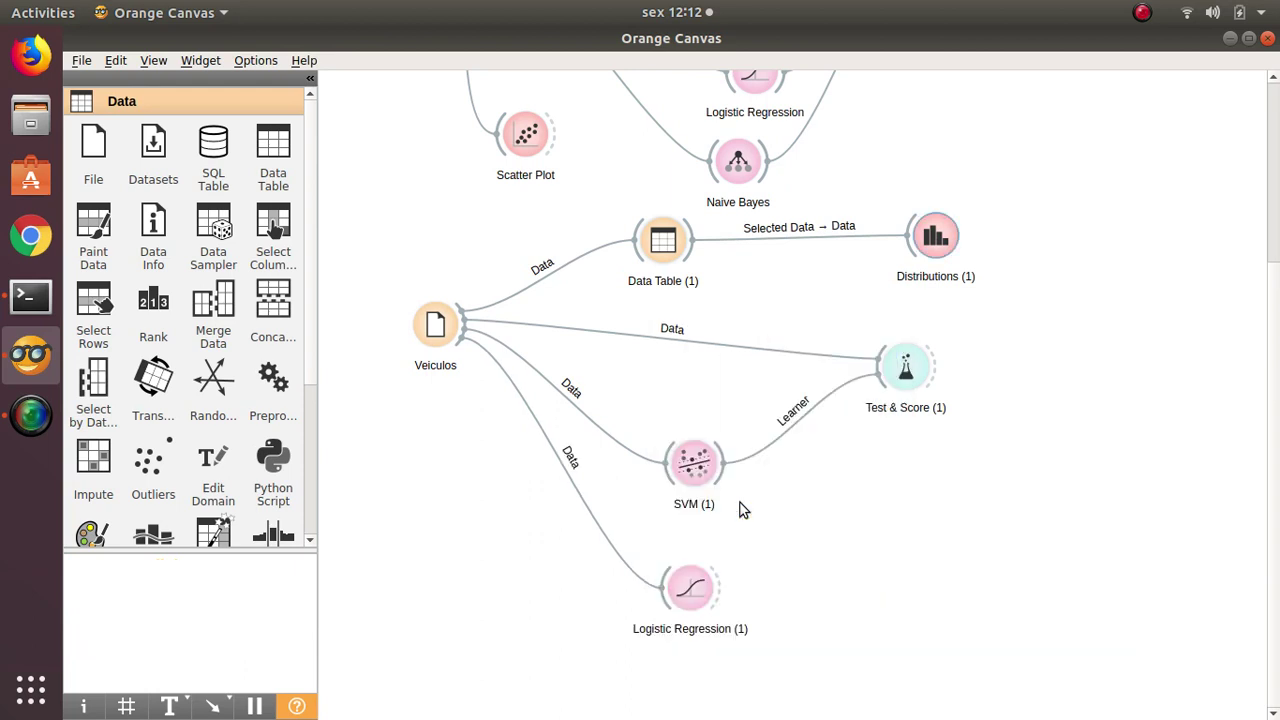
double_click(688, 594)
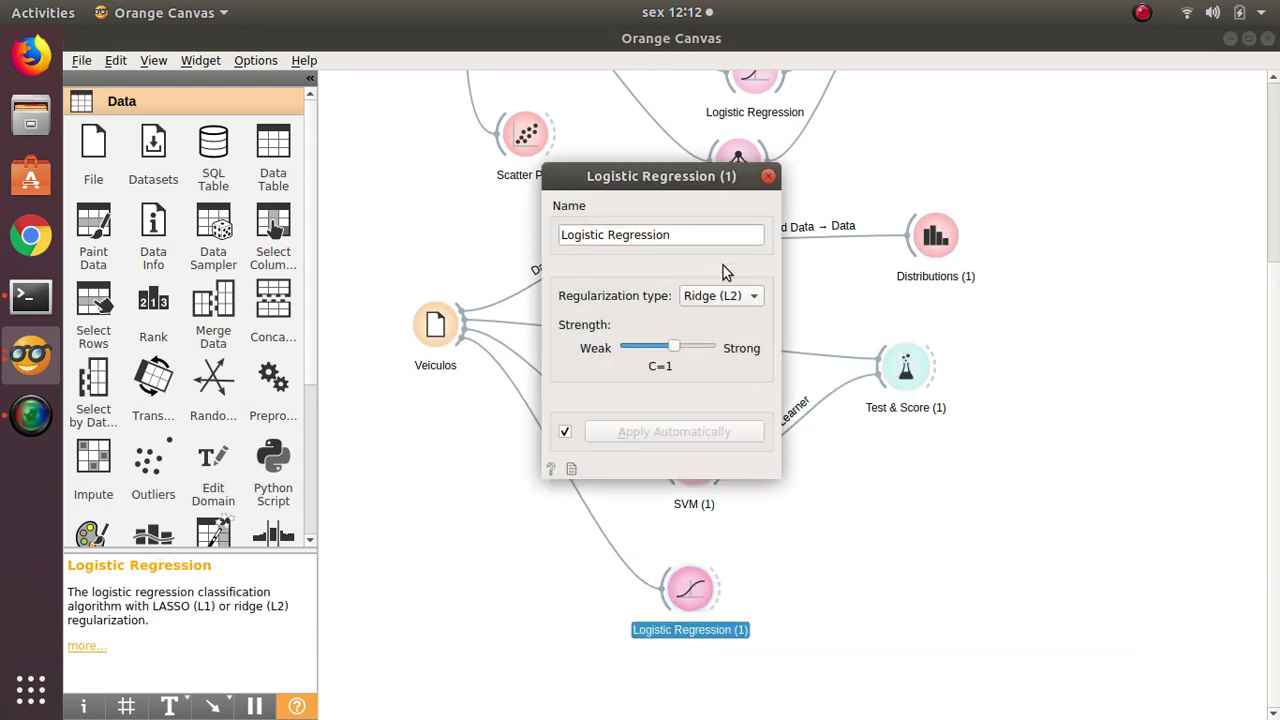
left_click(768, 177)
left_click_drag(720, 590, 882, 379)
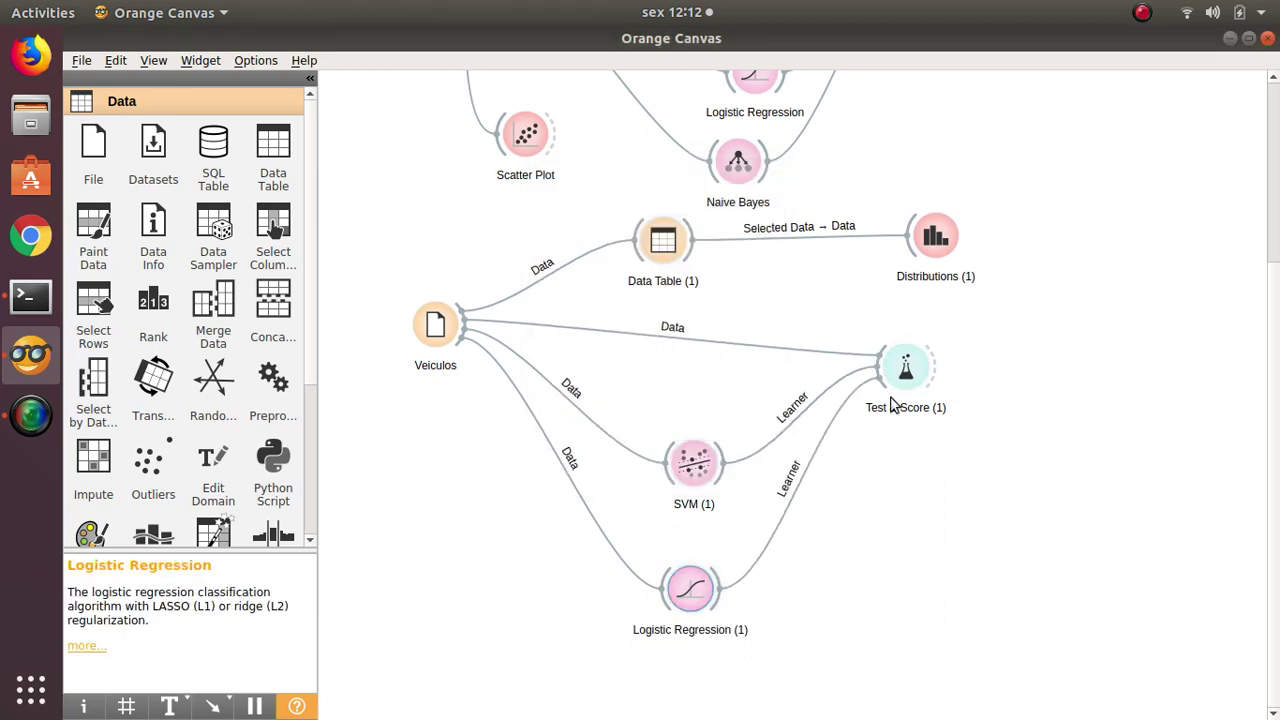
- Compare the Logistic Regression and SVM scores on the vehicle data in Test & Score (1), and close the results
double_click(898, 376)
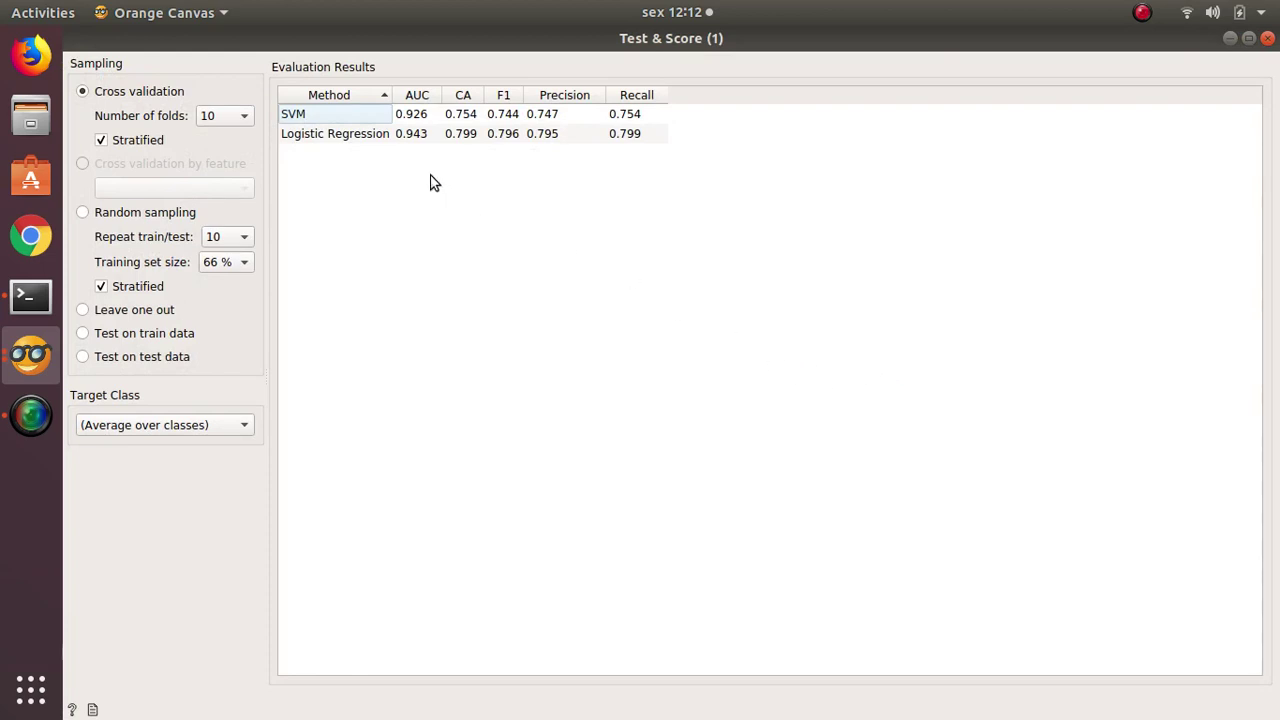
left_click(465, 138)
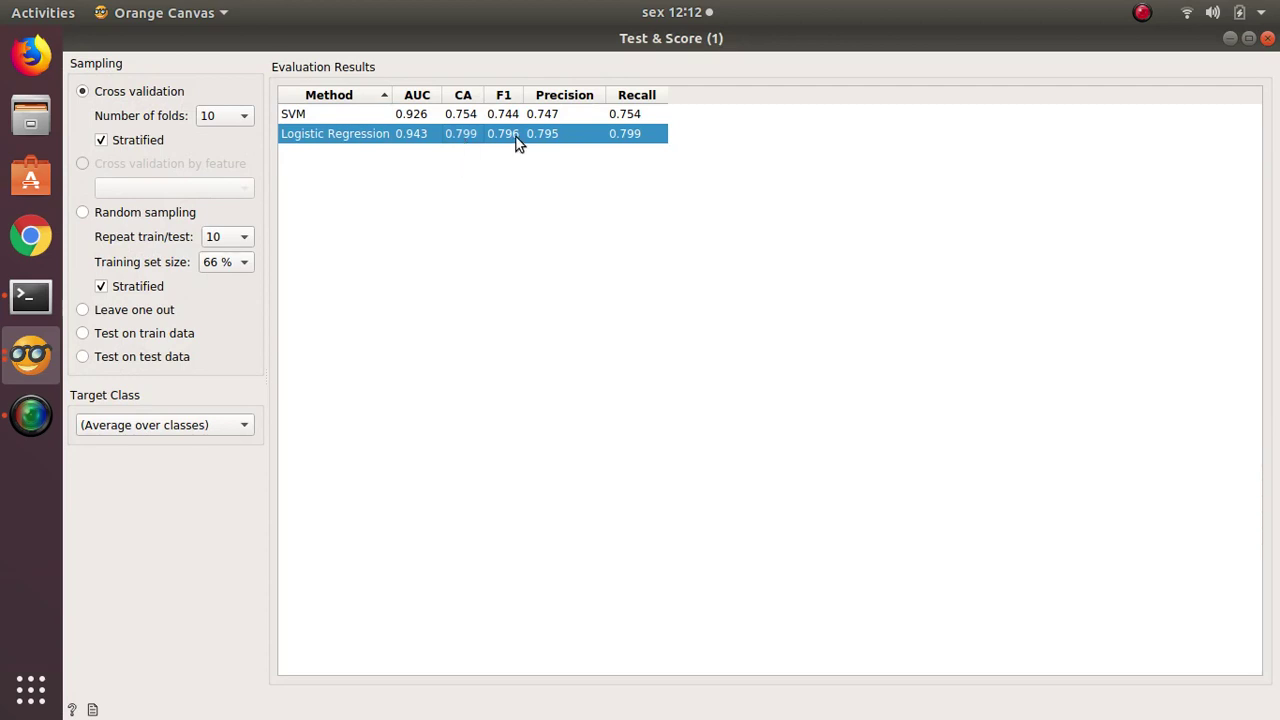
left_click(479, 147)
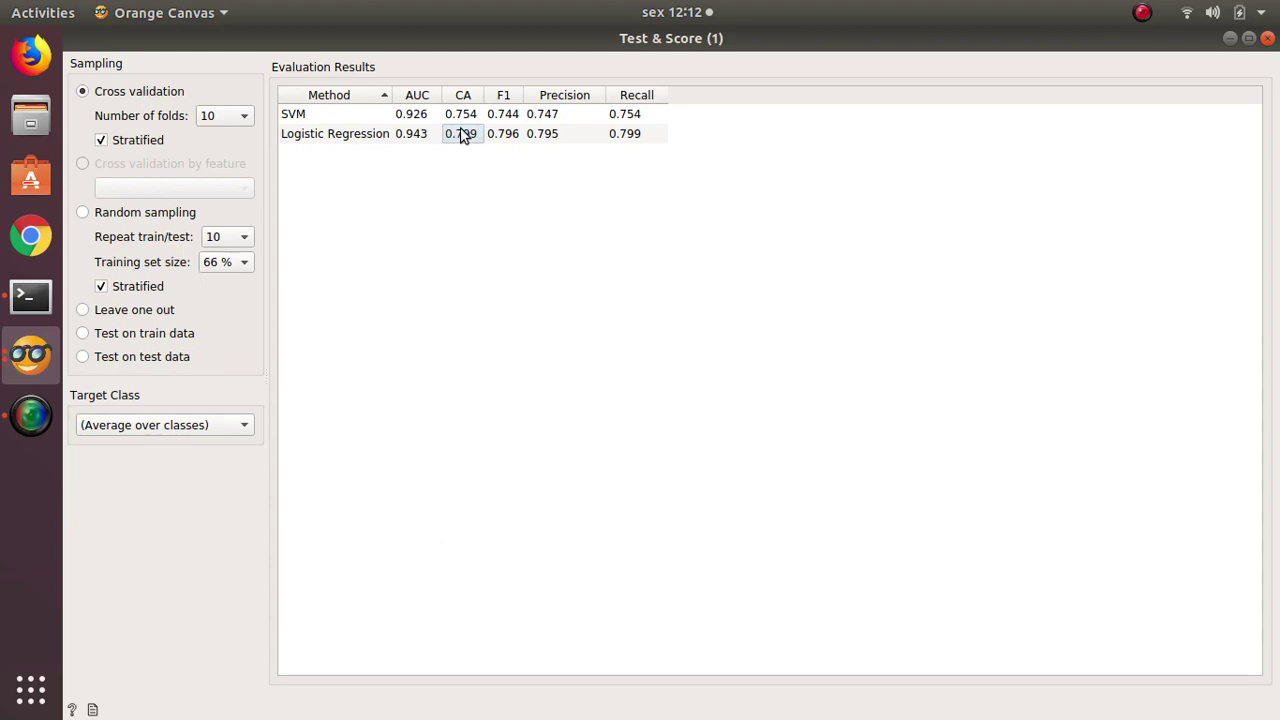
left_click(1267, 38)
- Move SVM (1) and Logistic Regression (1) up to make room beneath them for another model
left_click_drag(708, 504, 713, 458)
left_click_drag(704, 586, 707, 541)
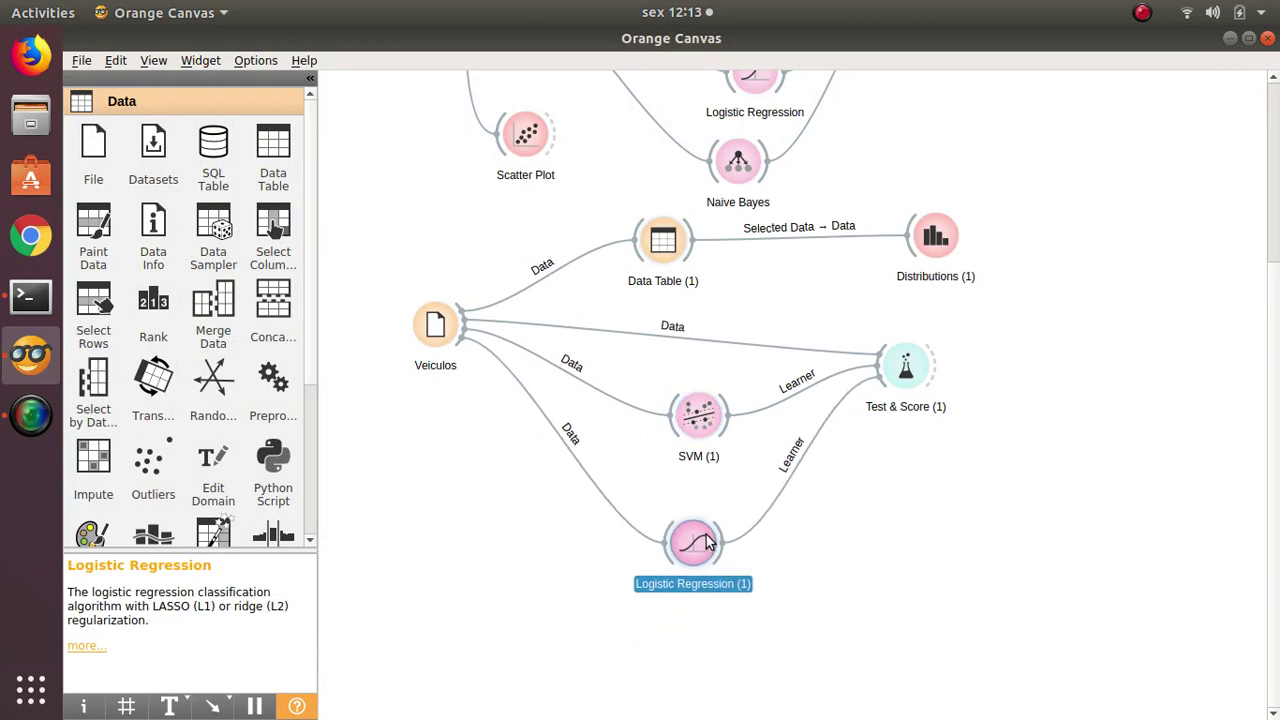
left_click(846, 543)
- Connect a new Naive Bayes widget to Veiculos, check its settings, and send its learner to Test & Score (1)
left_click_drag(460, 347, 645, 671)
type("n")
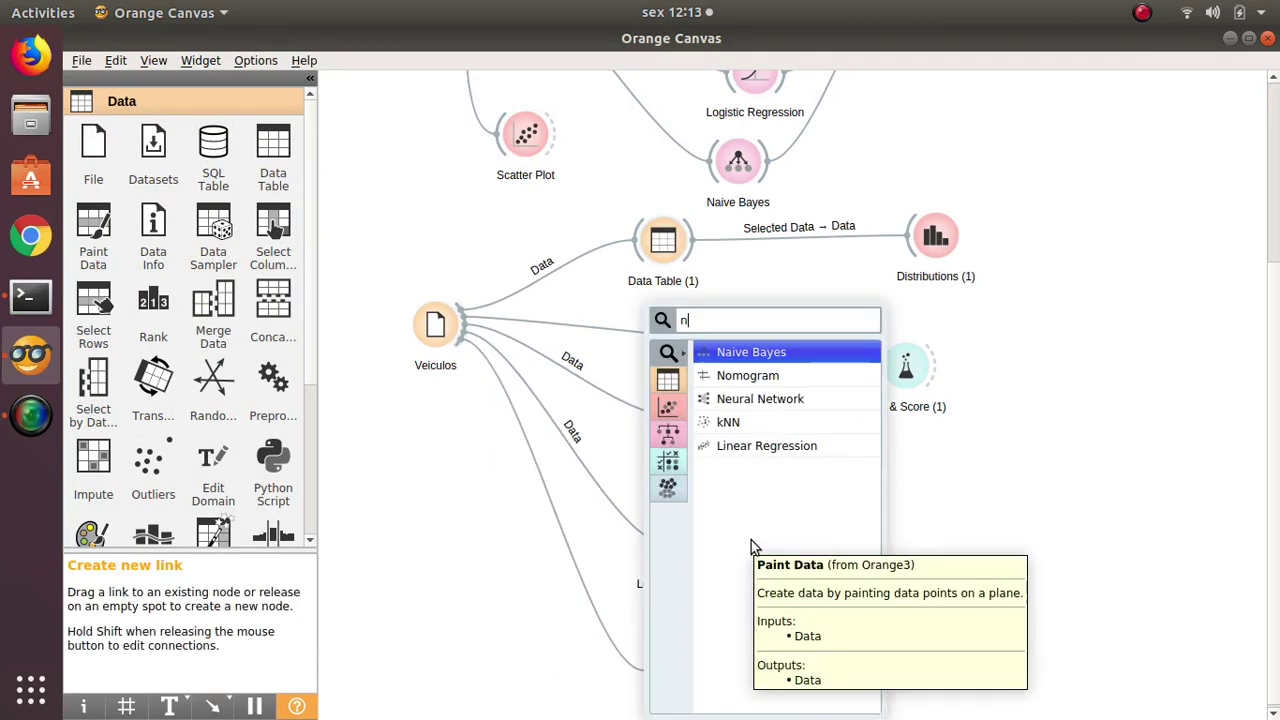
type("aiv")
key("Return")
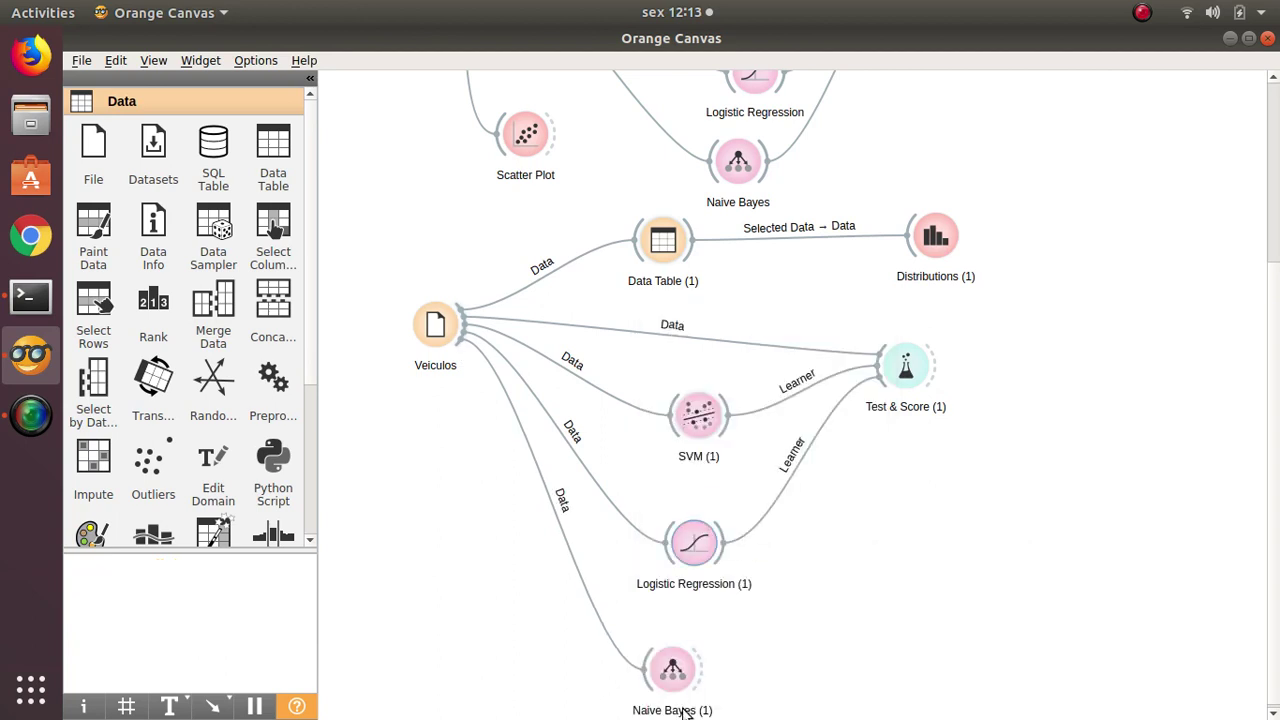
left_click_drag(684, 683, 717, 672)
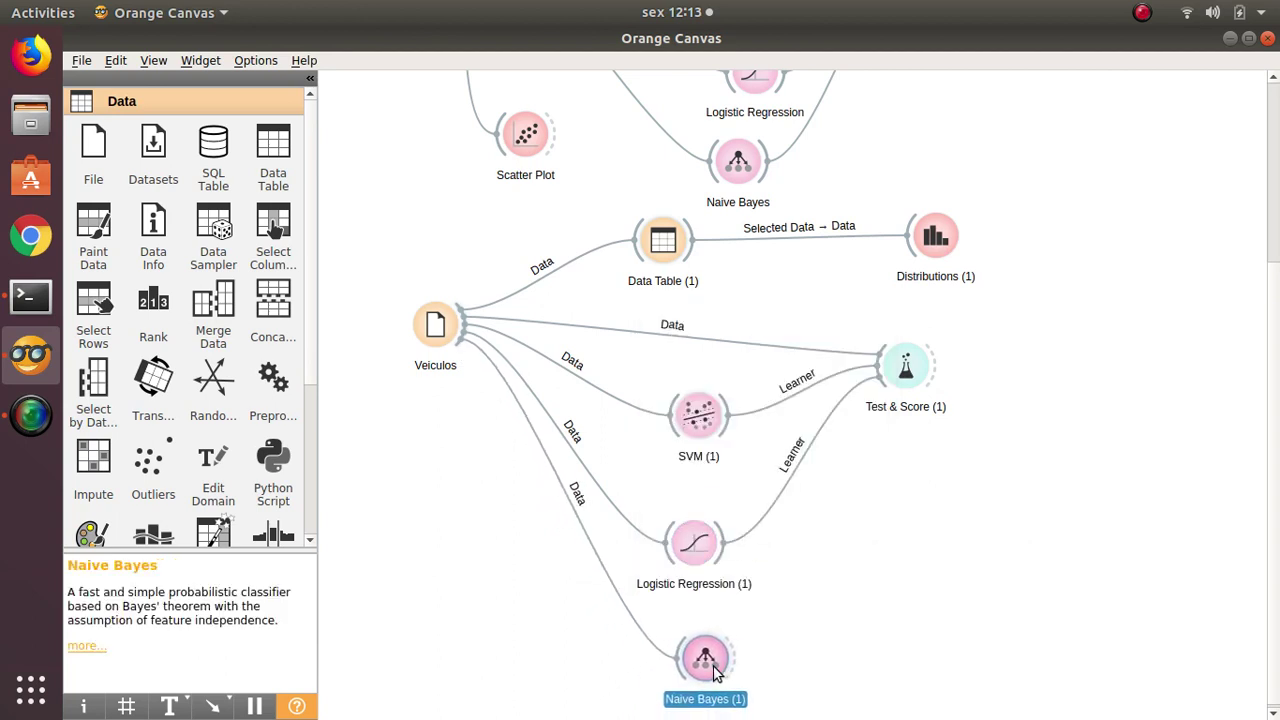
double_click(714, 670)
left_click(750, 244)
left_click_drag(745, 672, 890, 402)
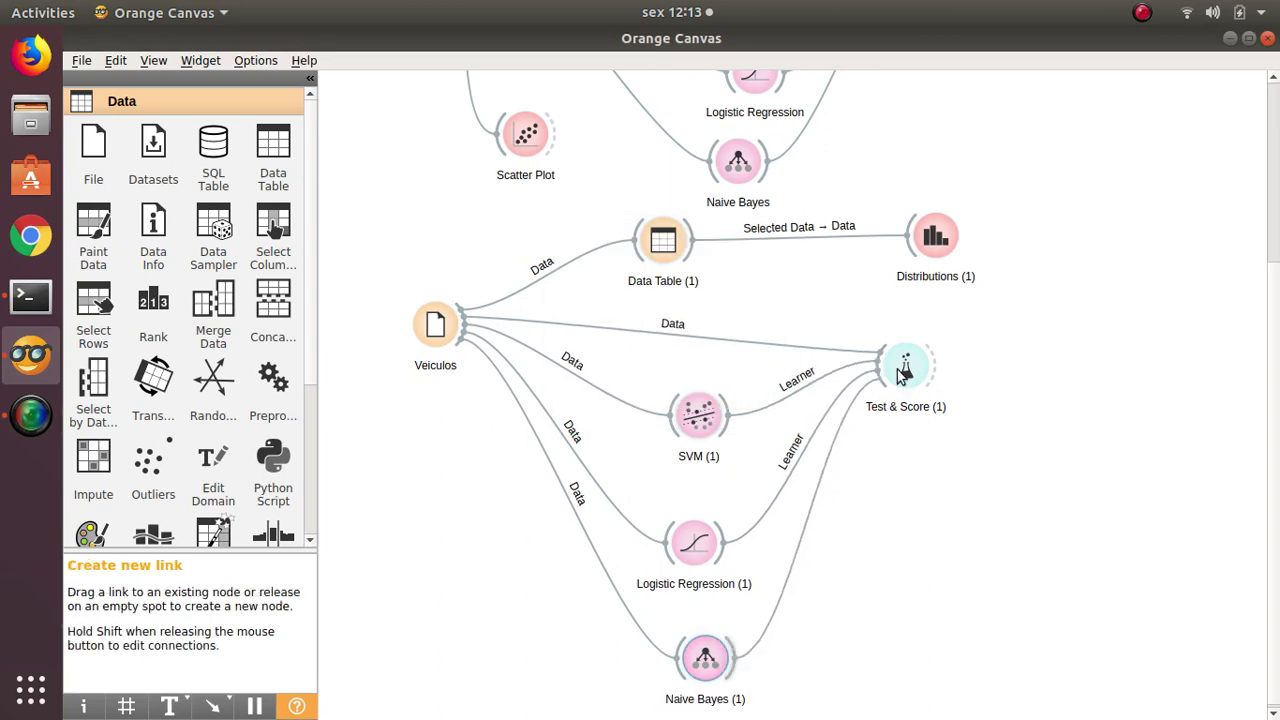
- Compare the vehicle scores of Naive Bayes, SVM and Logistic Regression in Test & Score (1), and close the results
double_click(914, 362)
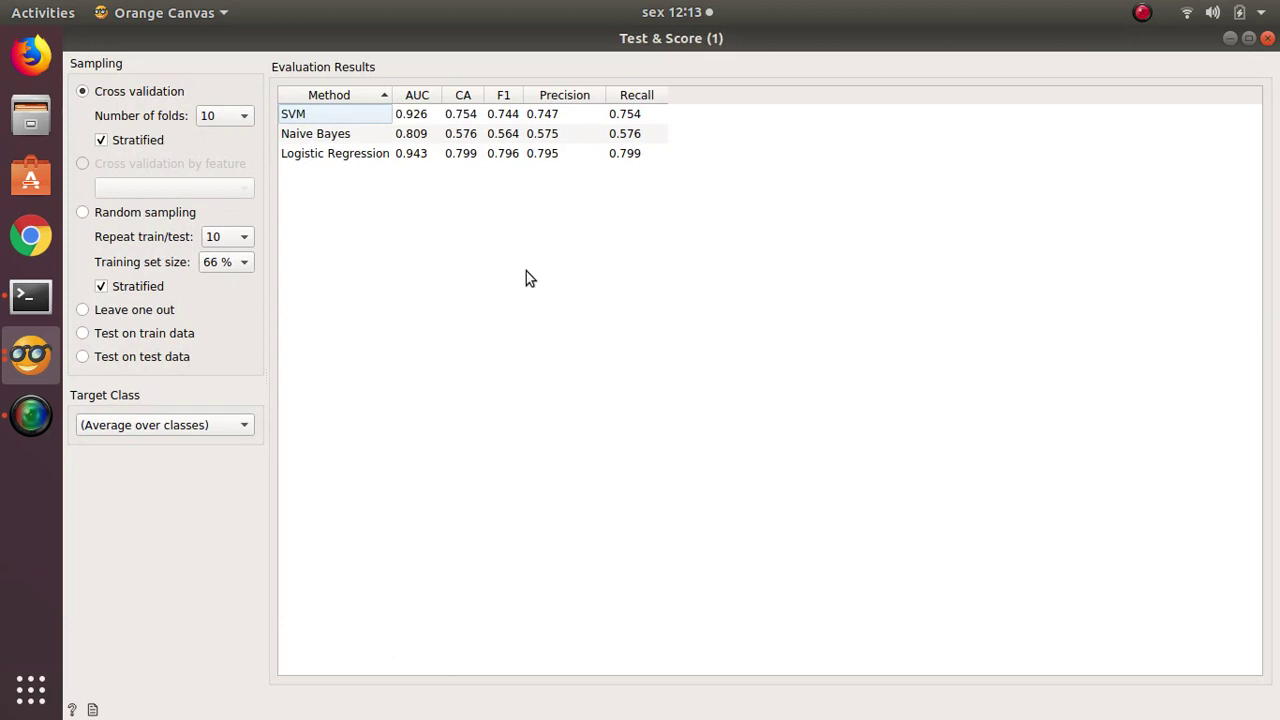
left_click(457, 137)
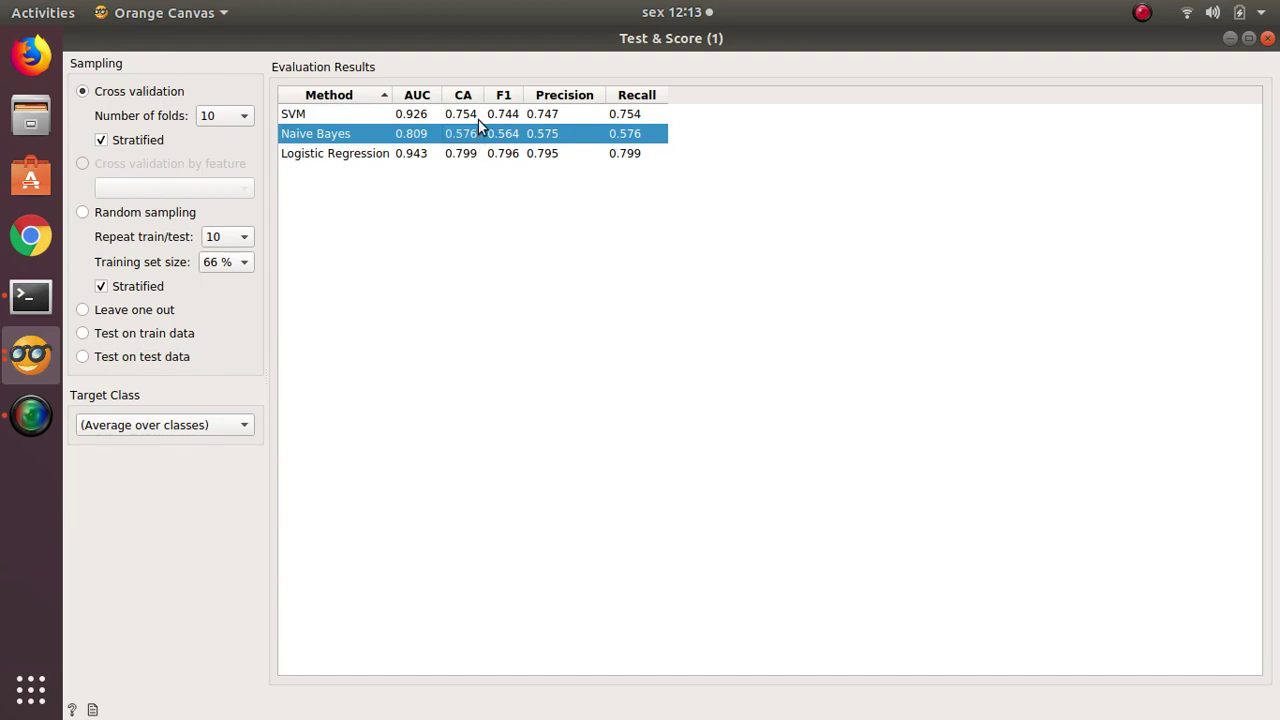
left_click(478, 117)
left_click(474, 150)
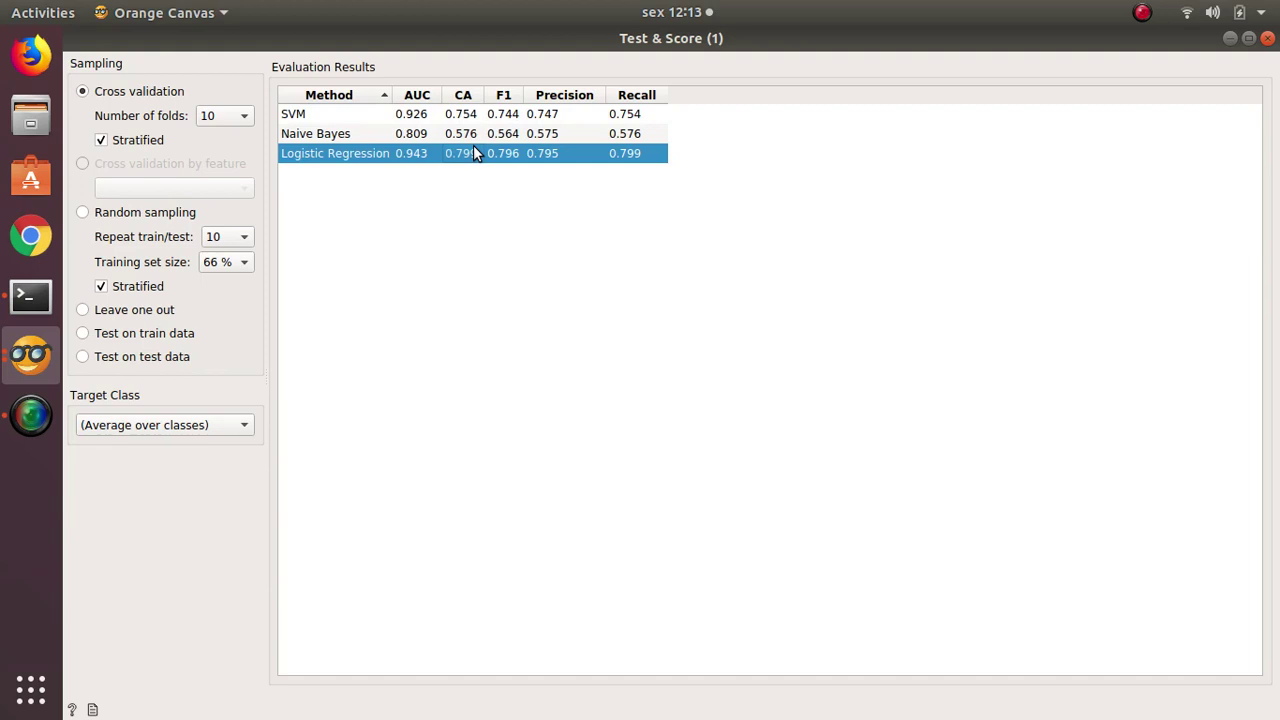
left_click(471, 136)
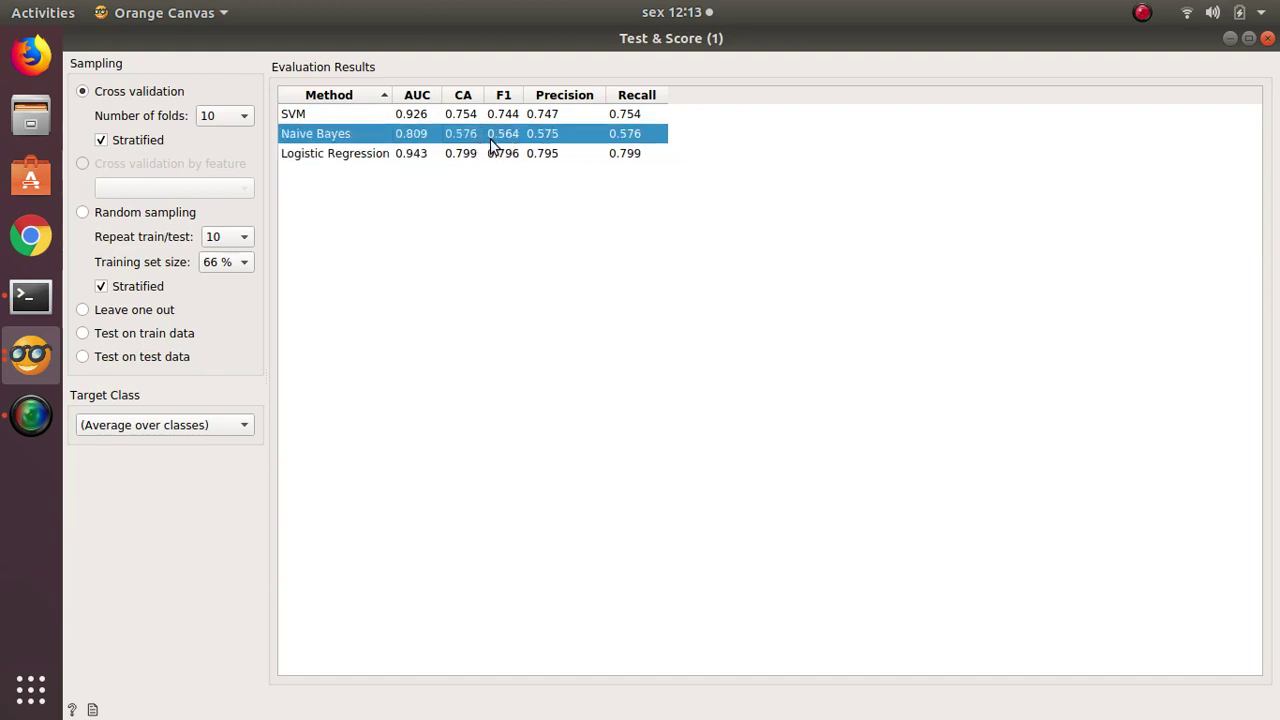
left_click_drag(689, 39, 766, 157)
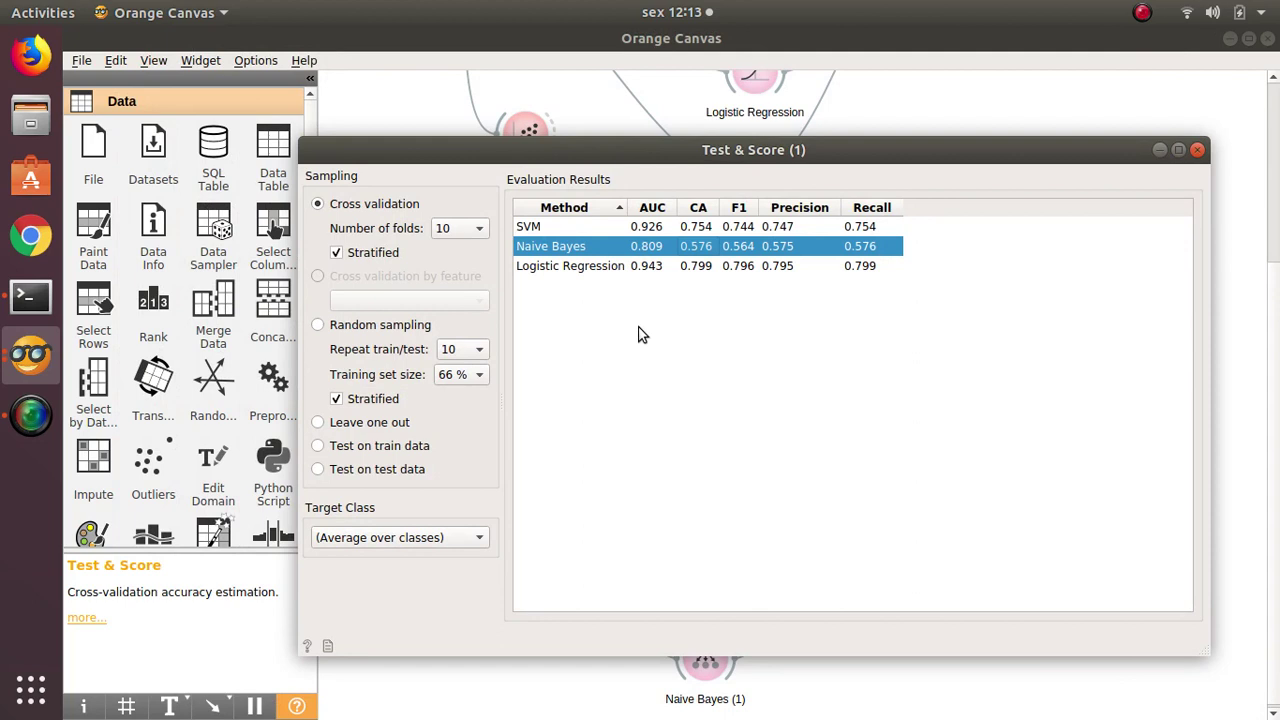
left_click(1197, 150)
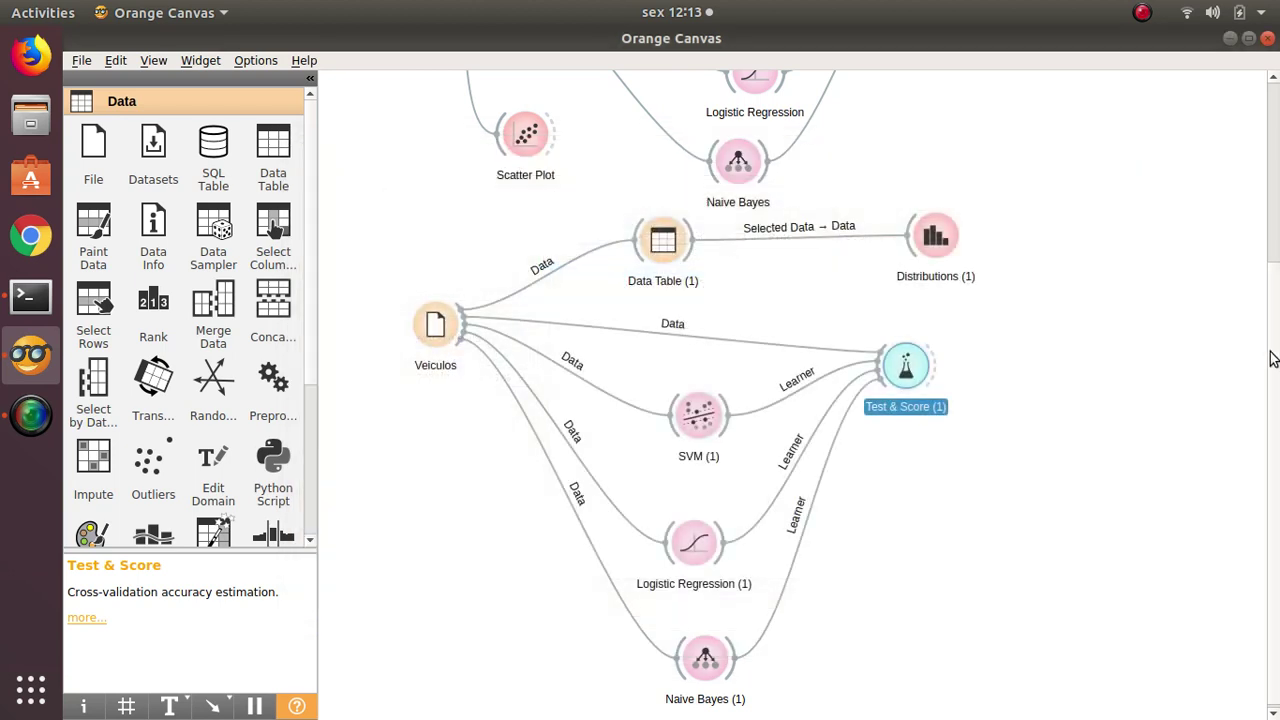
- Connect a new Preprocess widget to the Veiculos data below the file widget and open its settings
scroll(1275, 340, "up", 1)
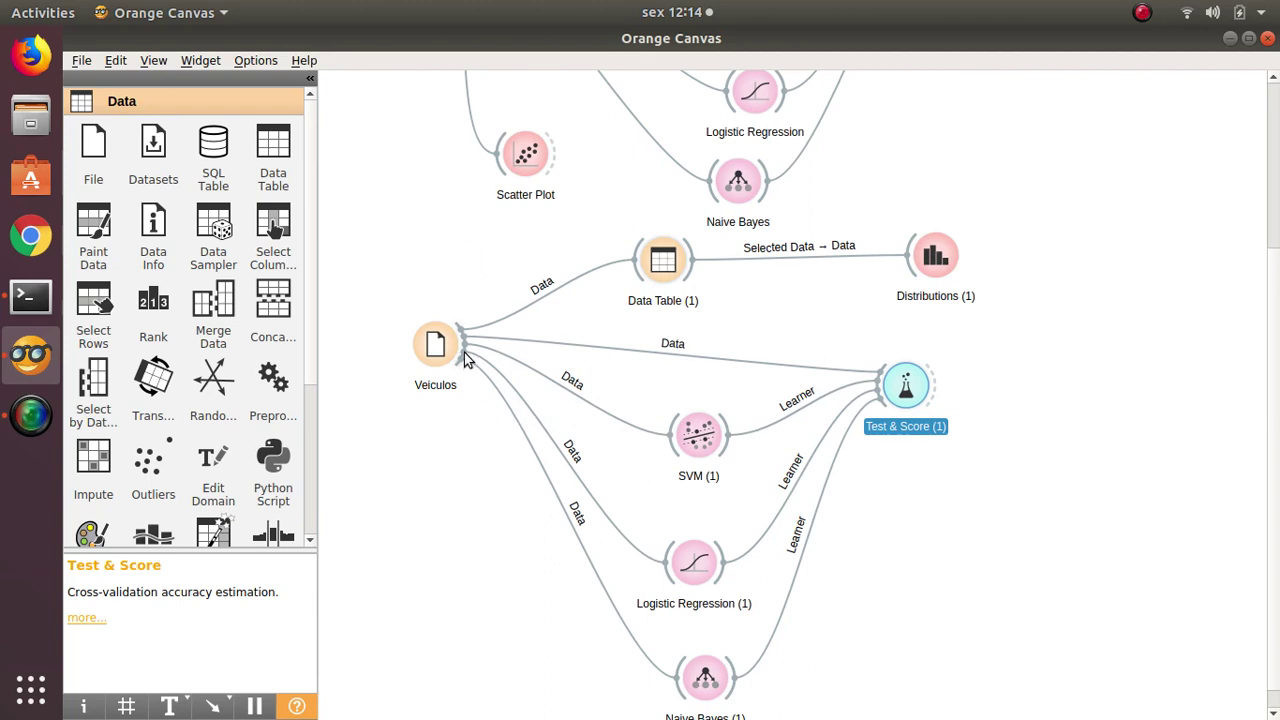
left_click_drag(464, 352, 482, 594)
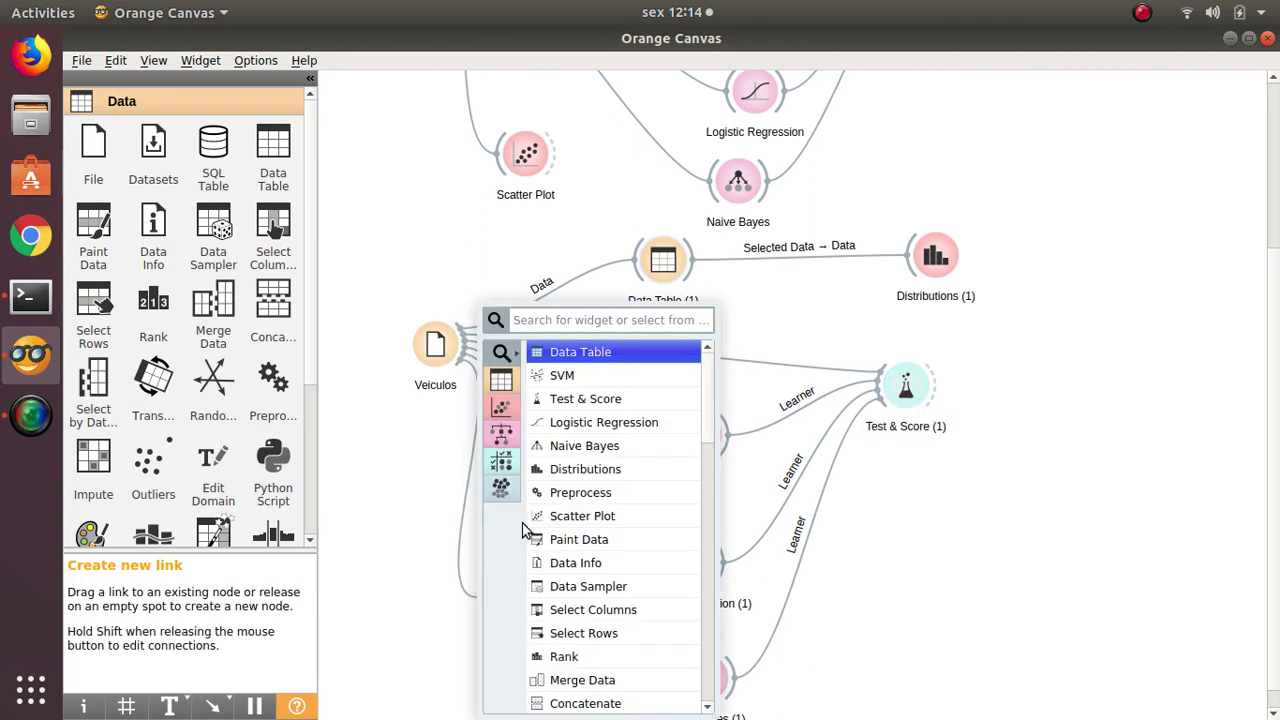
type("pre")
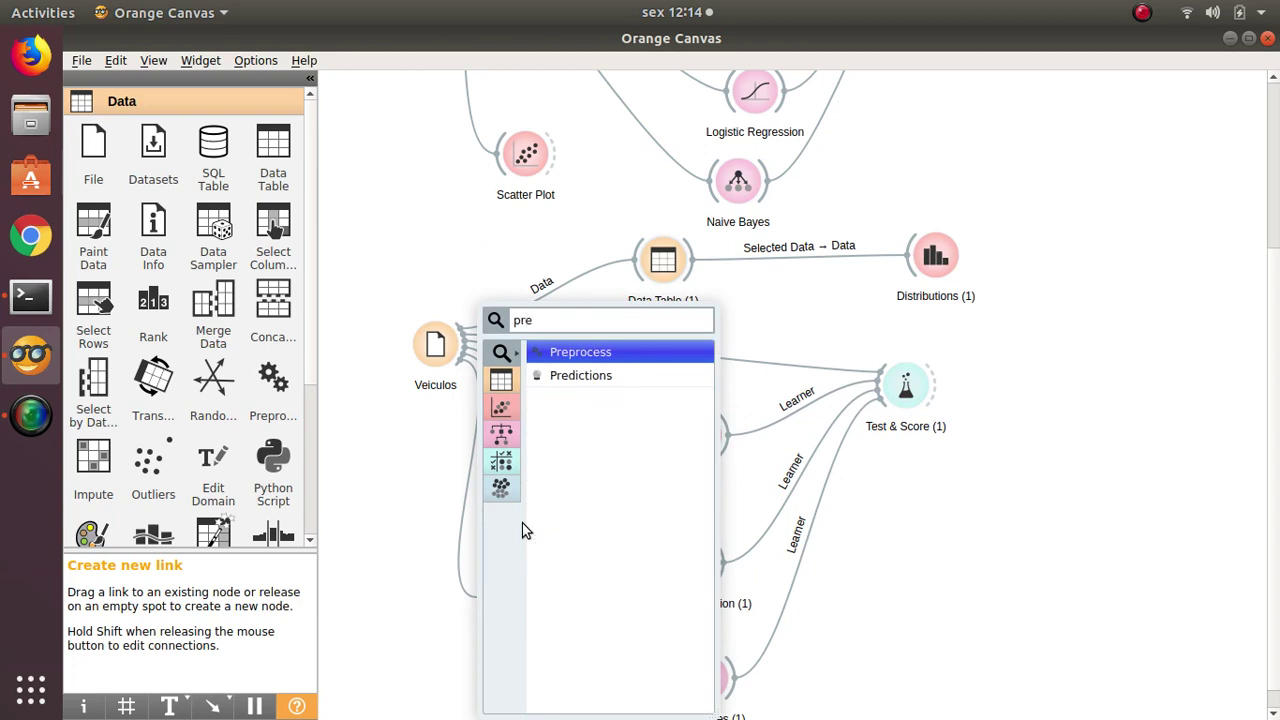
key("Return")
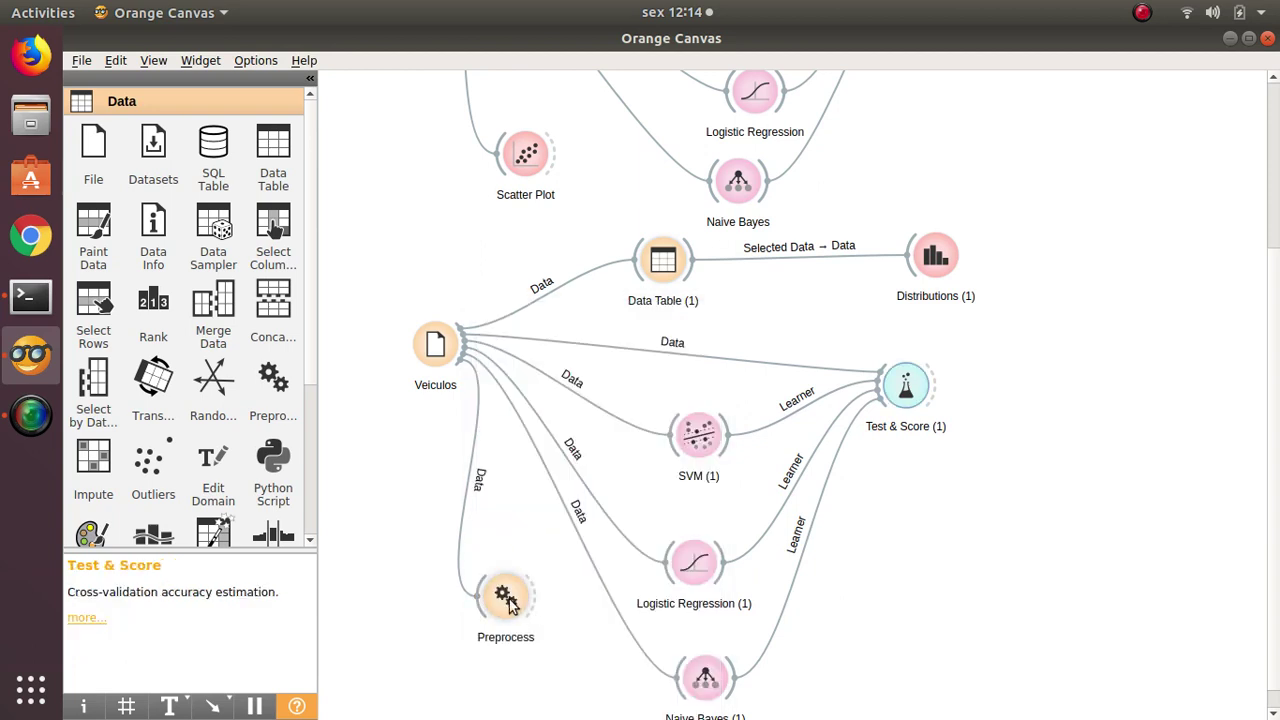
double_click(505, 603)
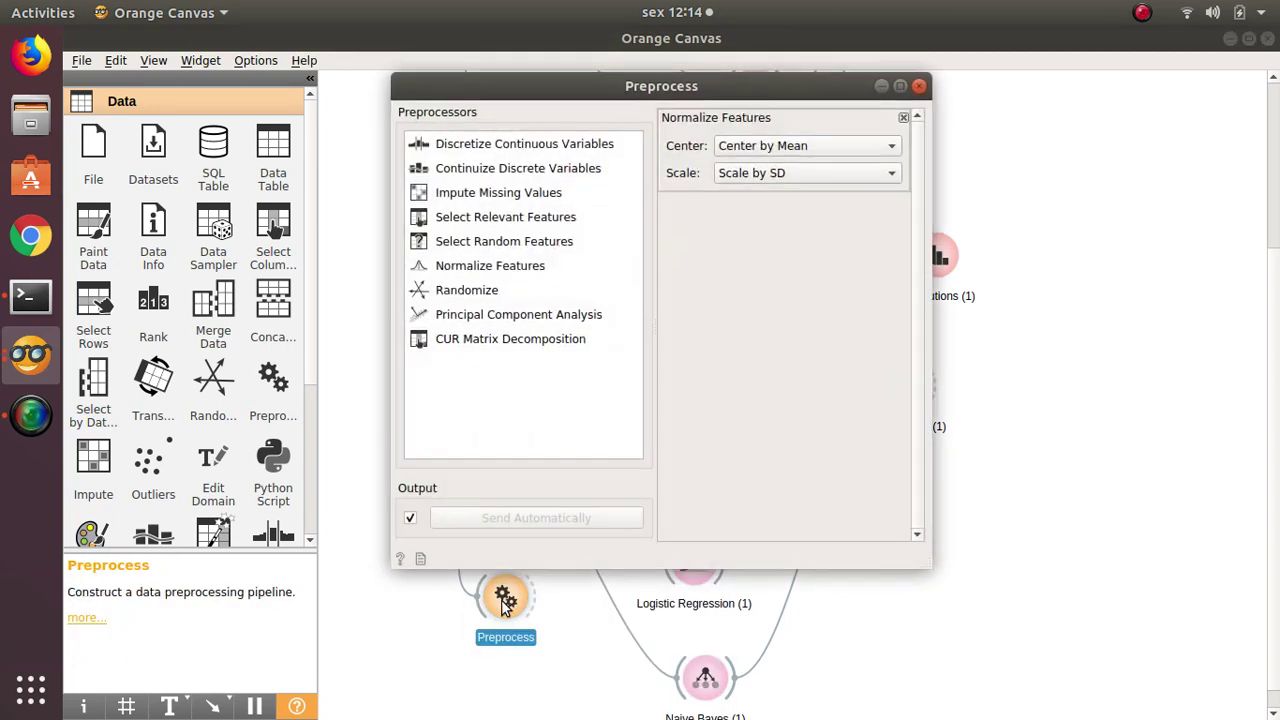
- Enlarge and reposition the Preprocess window and examine the Normalize Features preprocessor
left_click_drag(931, 569, 1238, 632)
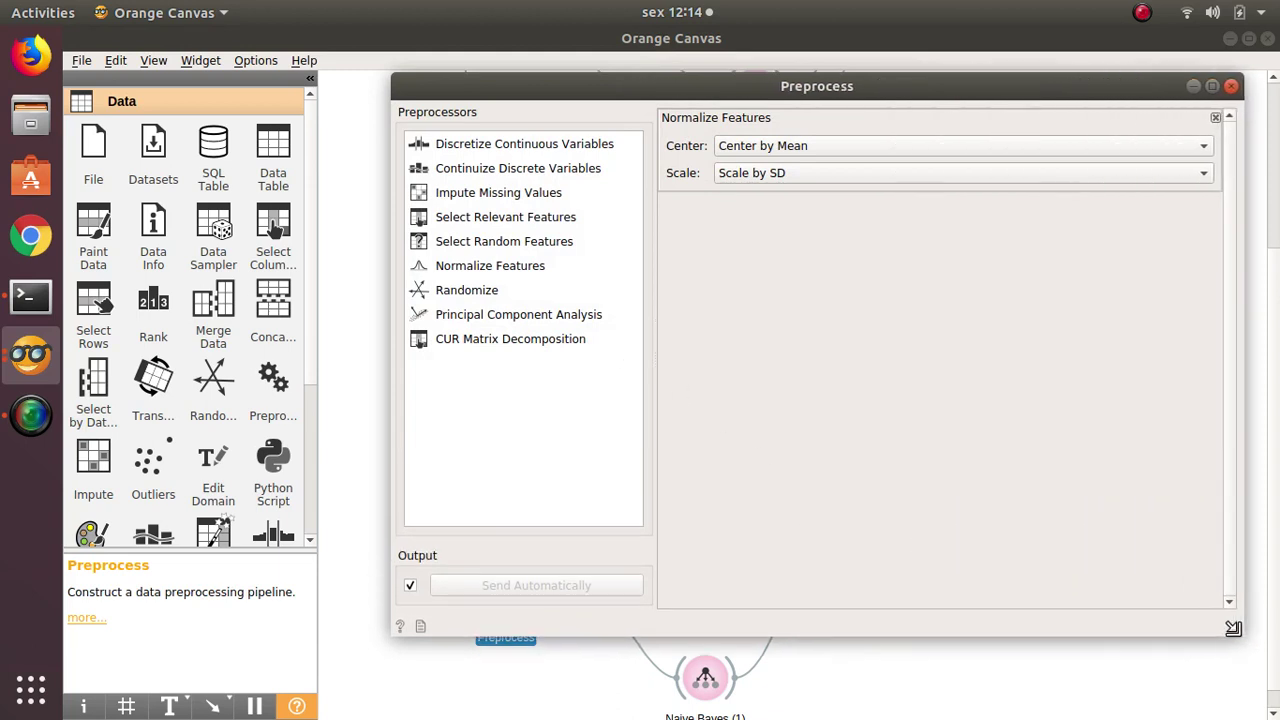
left_click(511, 269)
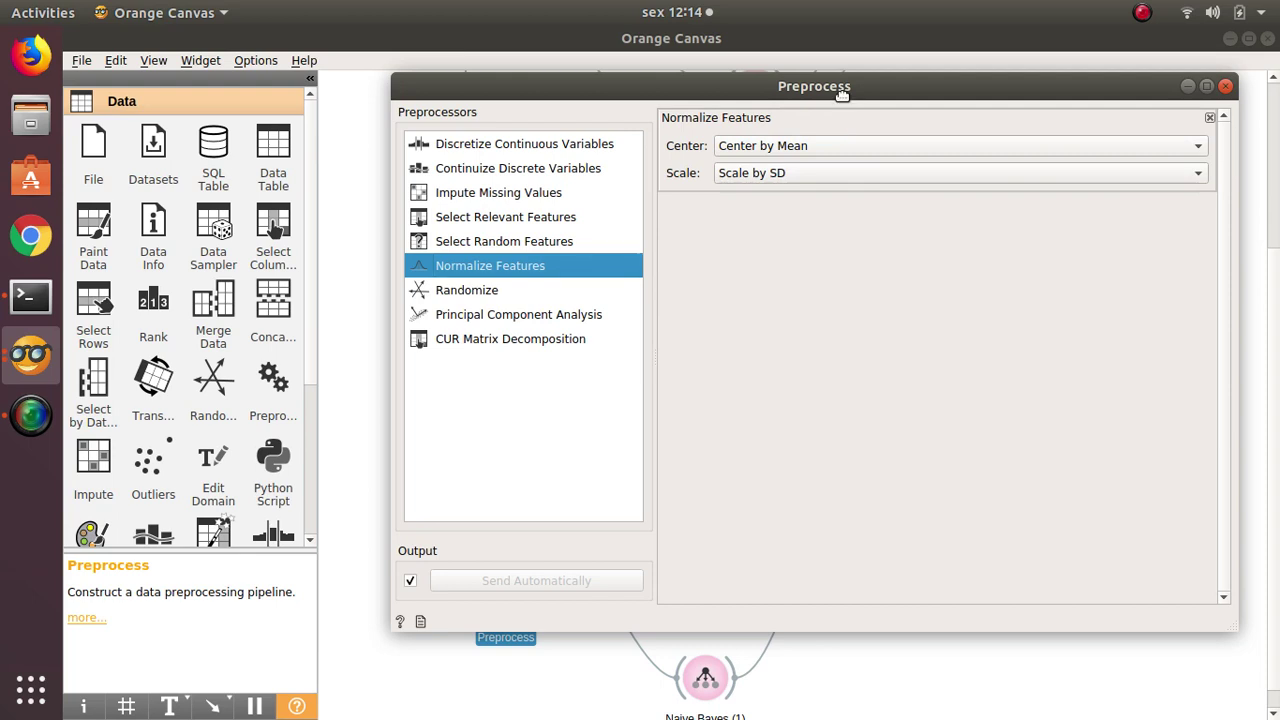
left_click_drag(843, 90, 823, 120)
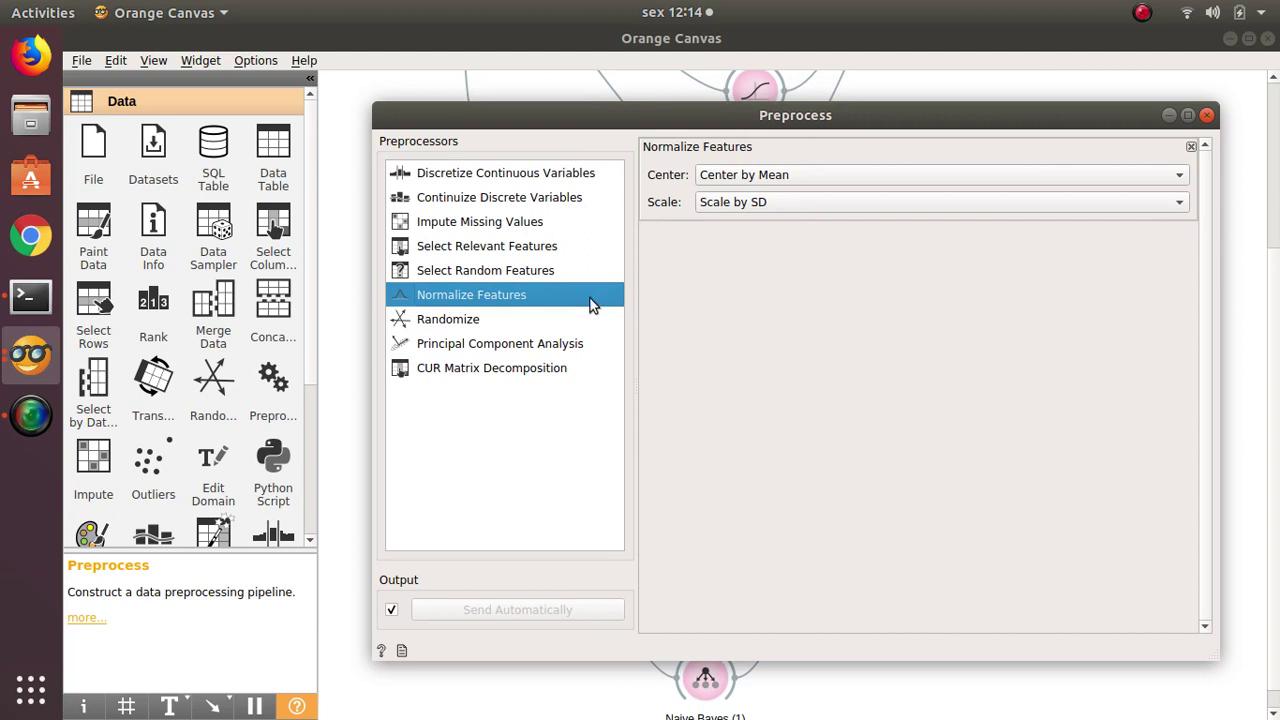
- Try adding the Impute Missing Values preprocessor, remove it again, and close the Preprocess settings
left_click(520, 230)
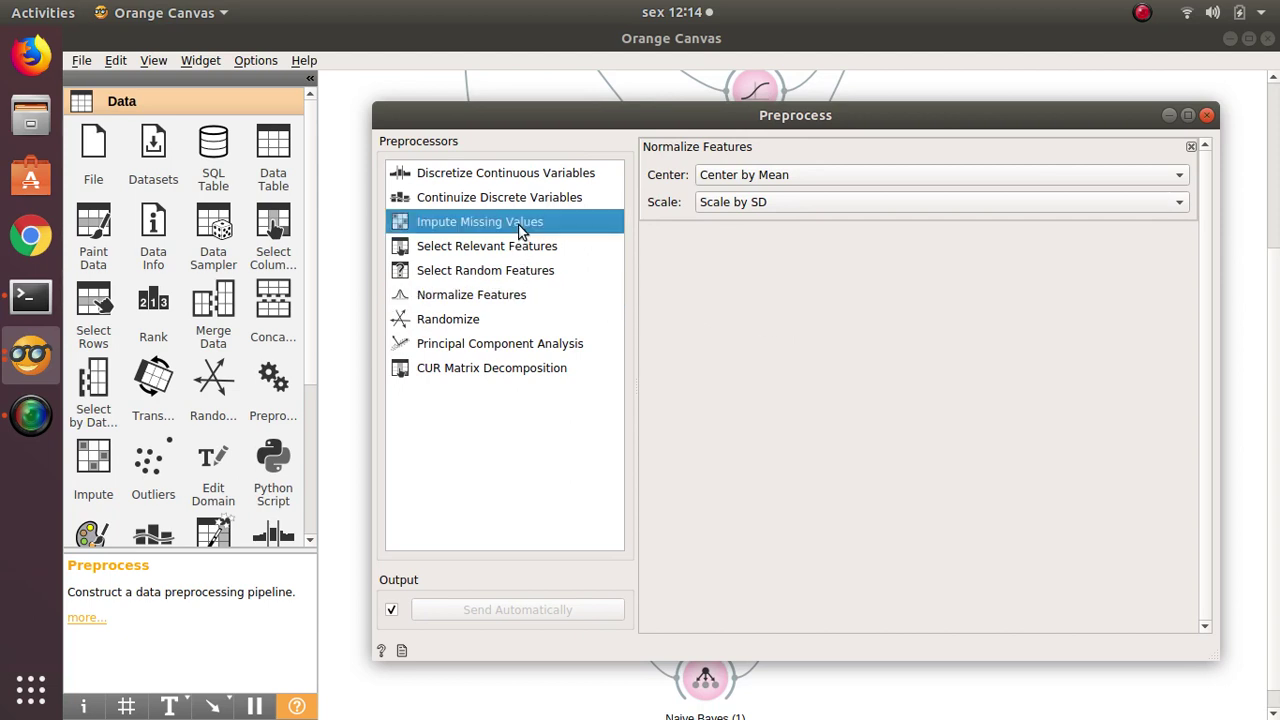
double_click(520, 230)
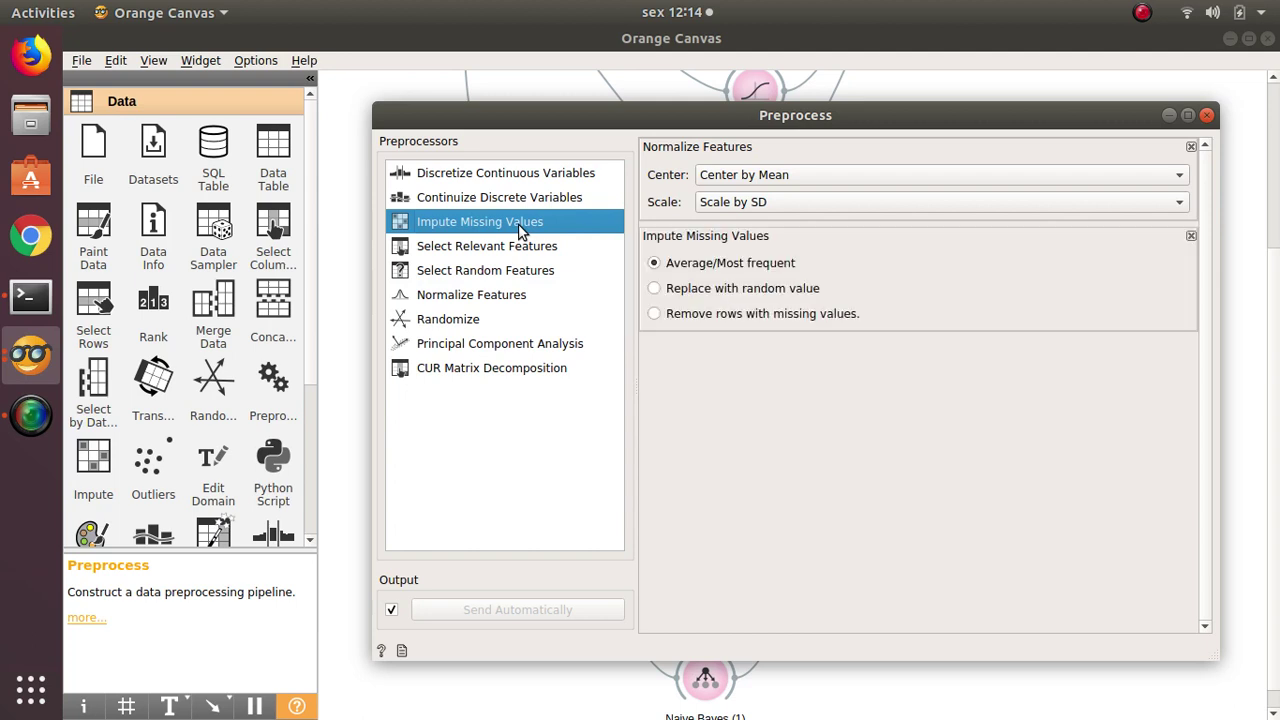
left_click(1191, 237)
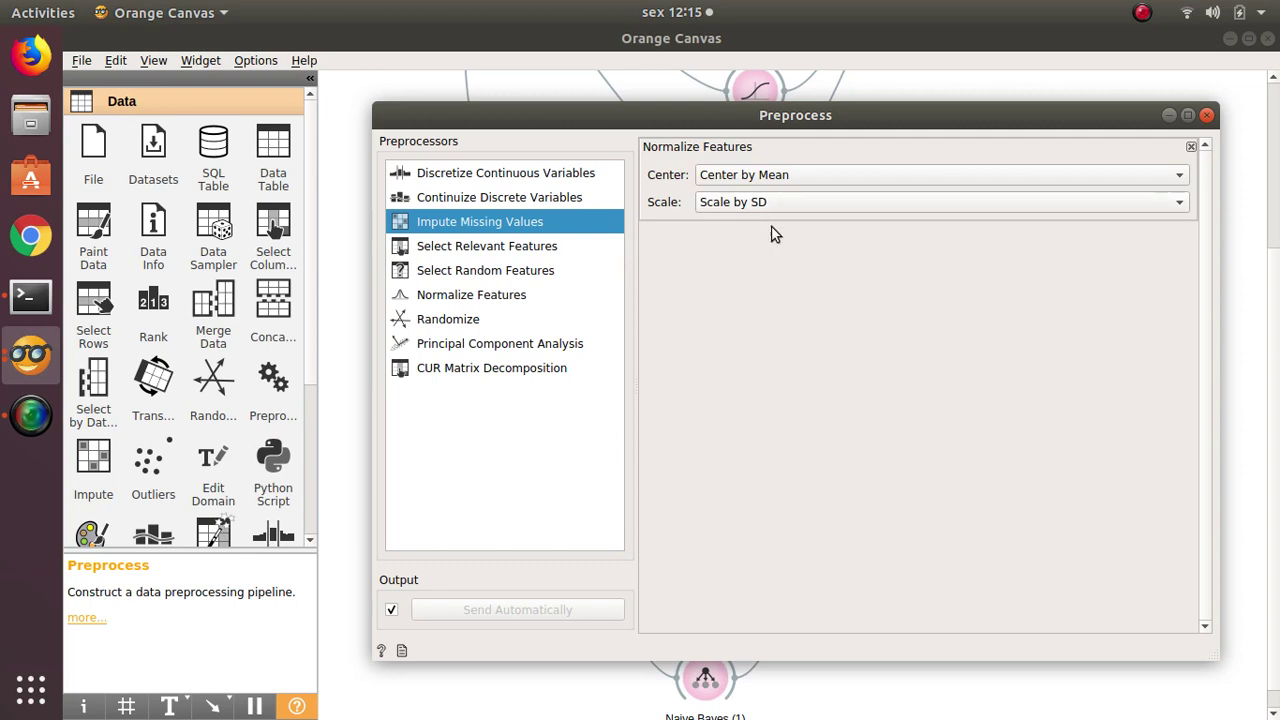
left_click(1207, 117)
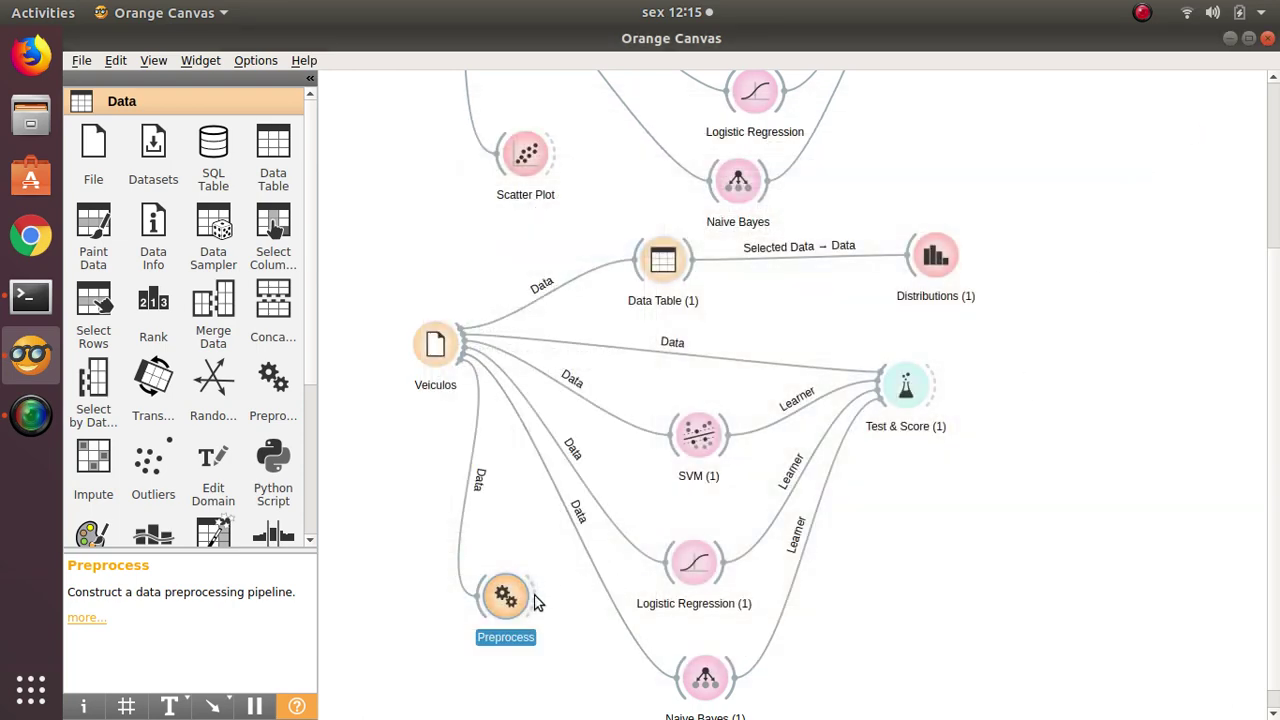
- Try linking Preprocess to Naive Bayes (1) and check the Naive Bayes (1) and Test & Score (1) widgets for problems
left_click_drag(535, 600, 545, 610)
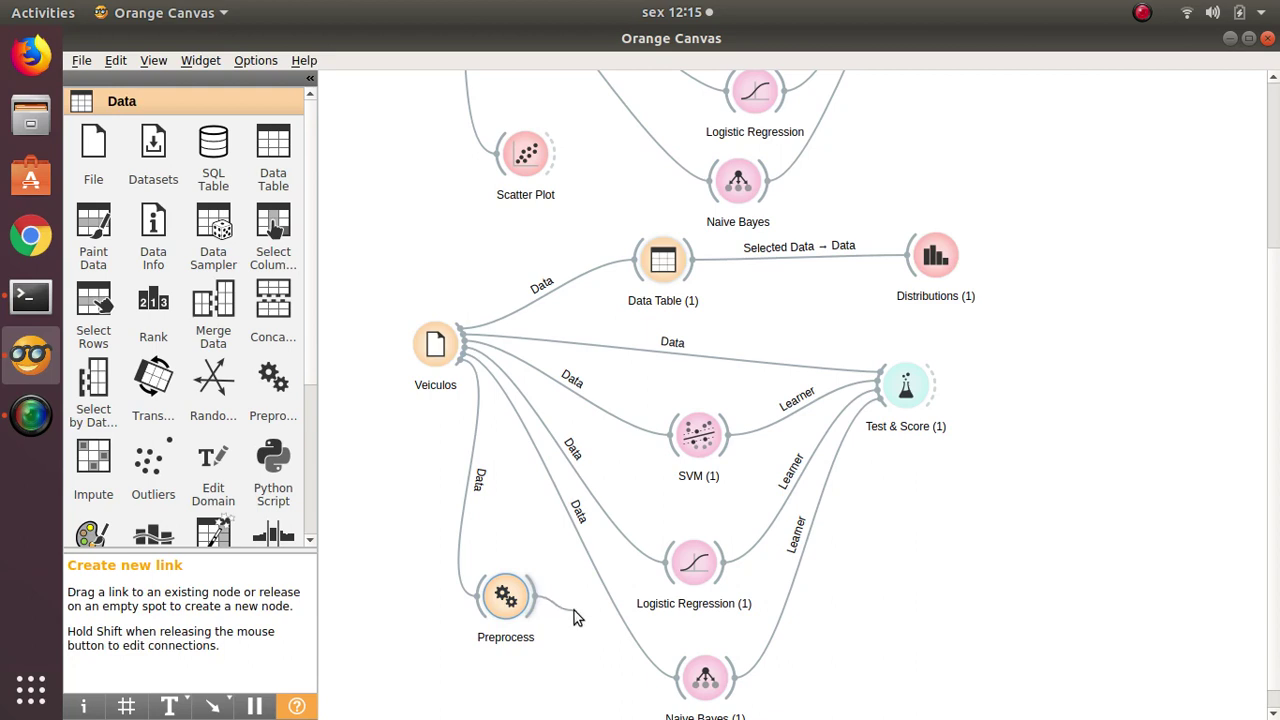
left_click_drag(575, 612, 700, 678)
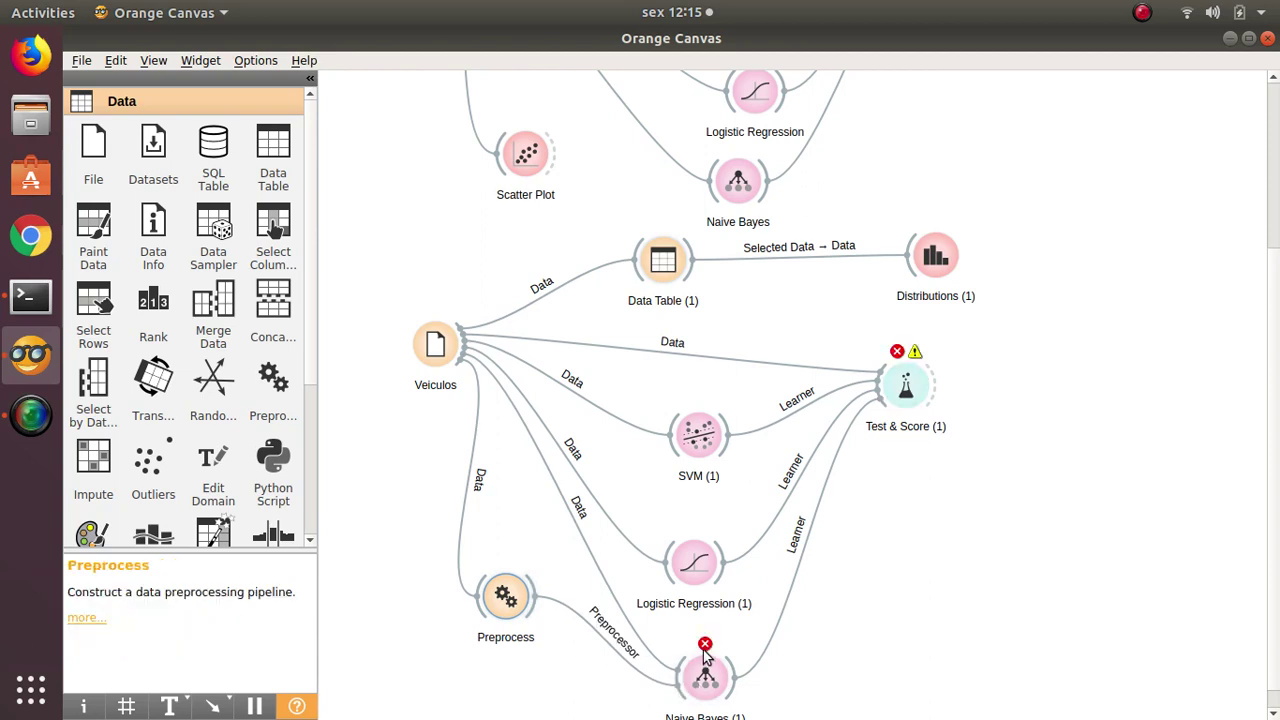
double_click(705, 679)
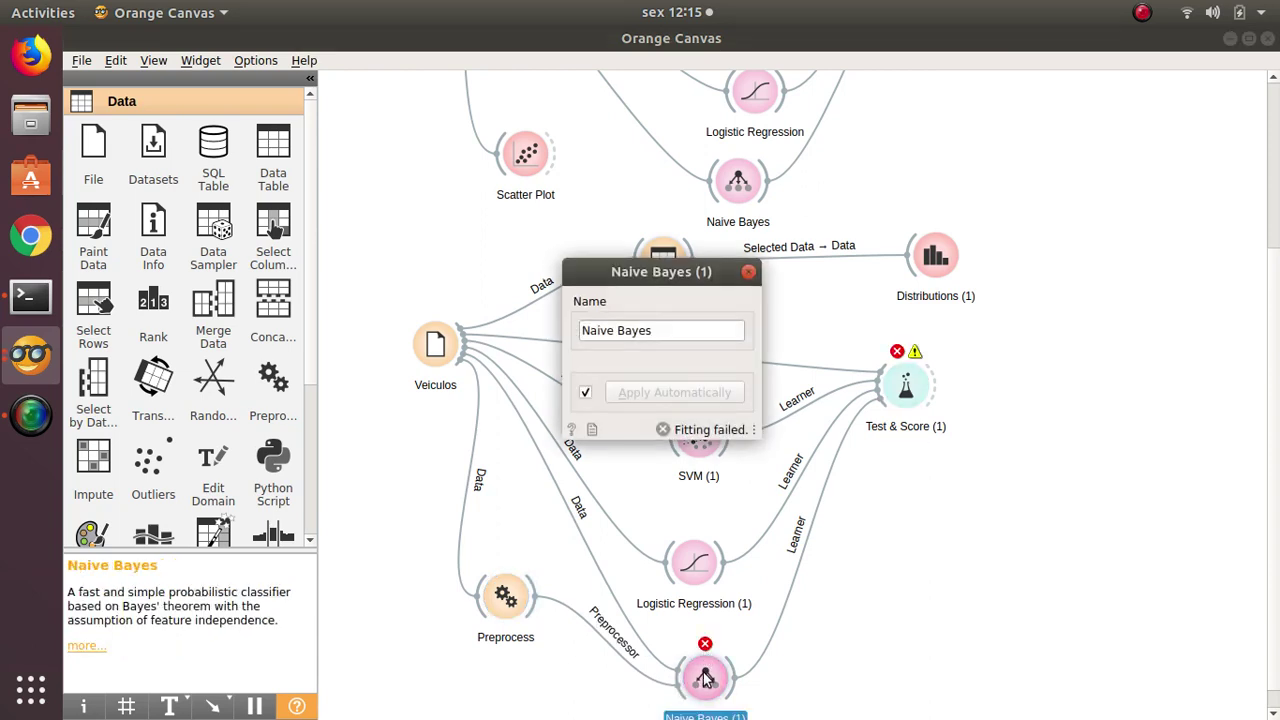
left_click(748, 273)
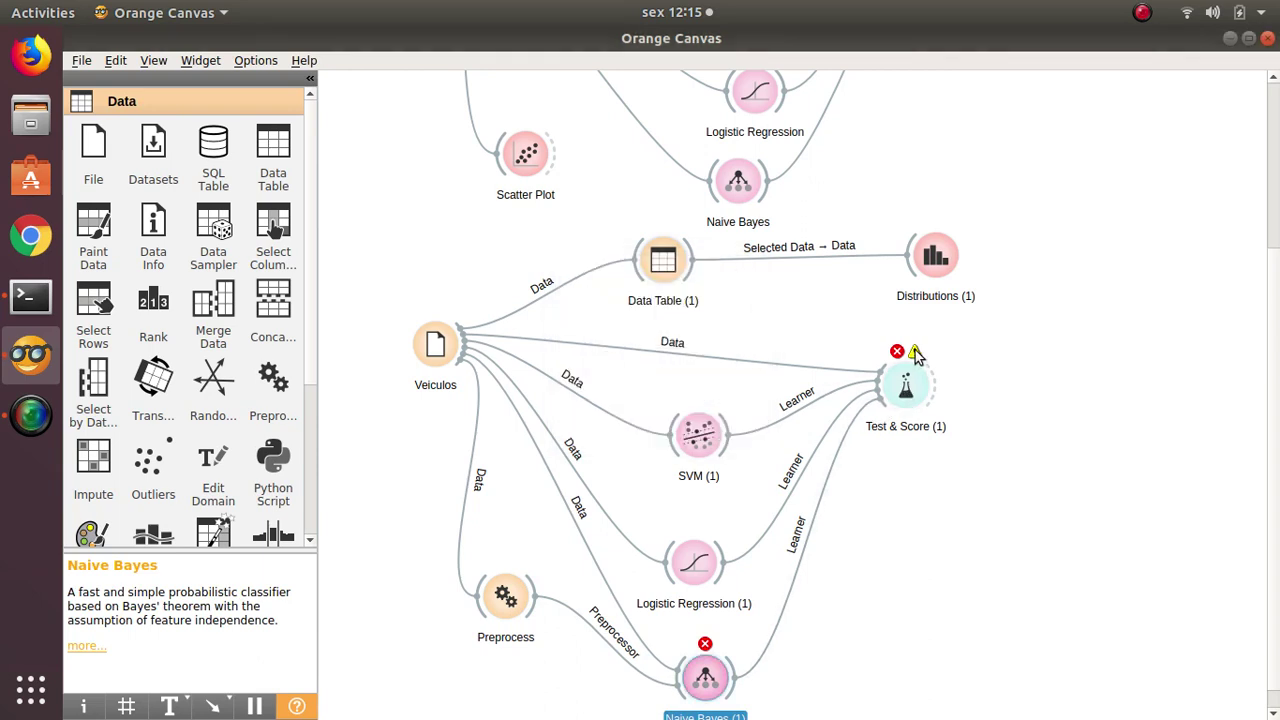
mouse_move(915, 355)
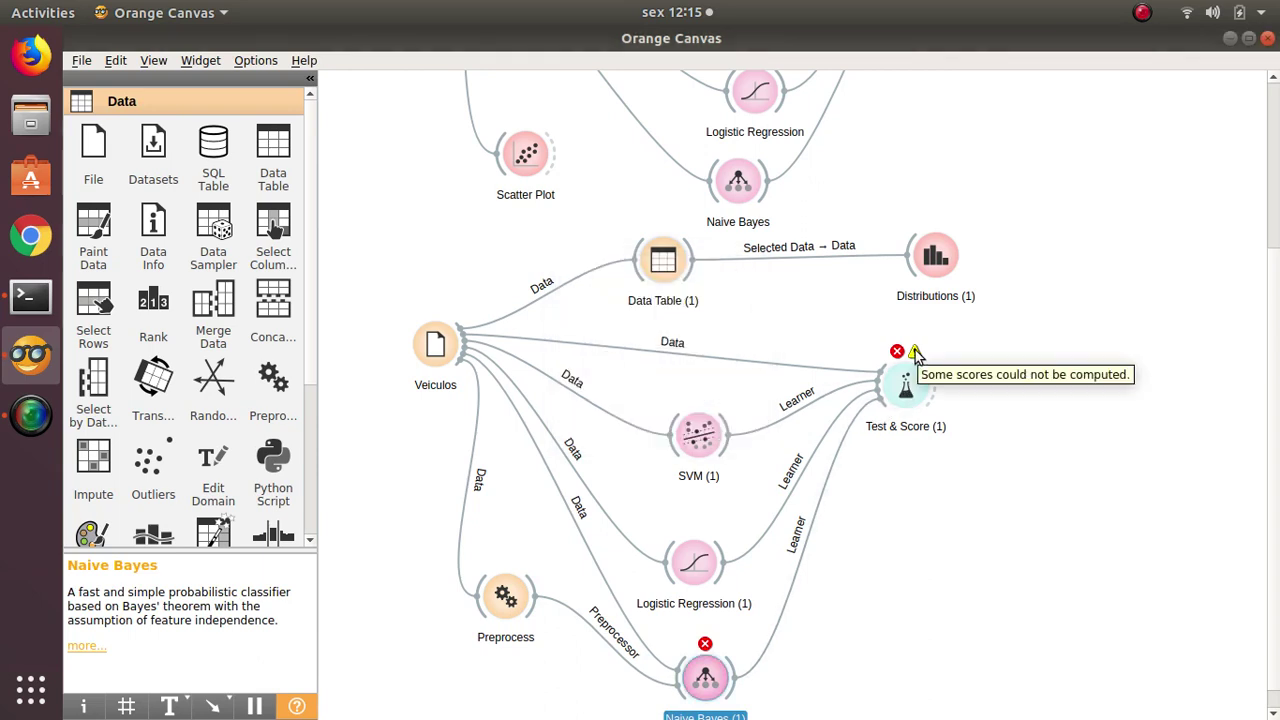
left_click(707, 655)
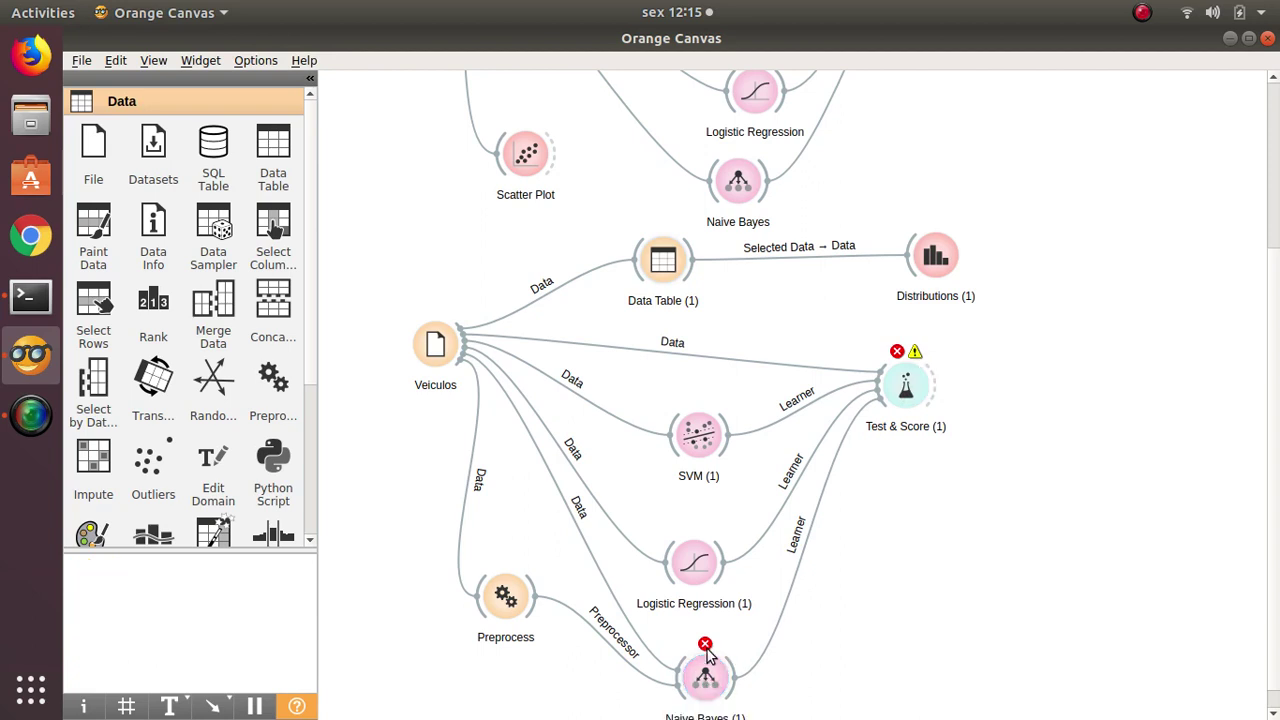
- Clear the Preprocessor link between Preprocess and Naive Bayes (1)
double_click(590, 624)
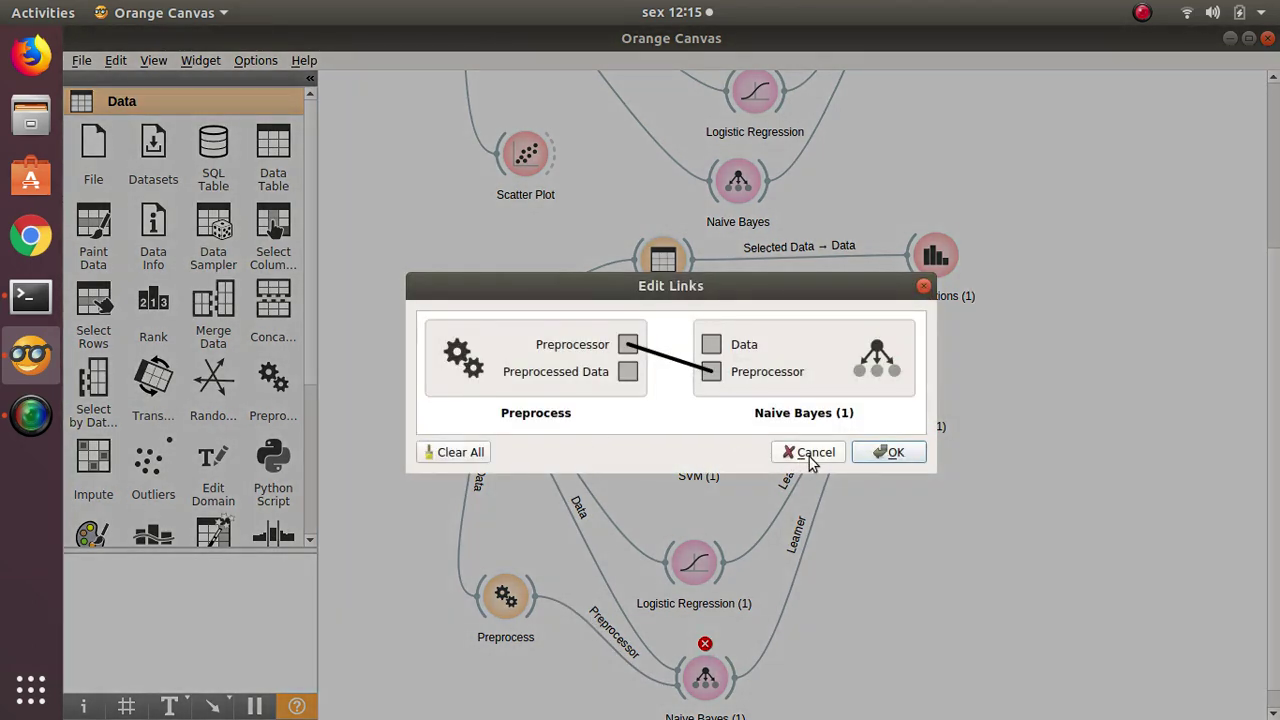
left_click(478, 457)
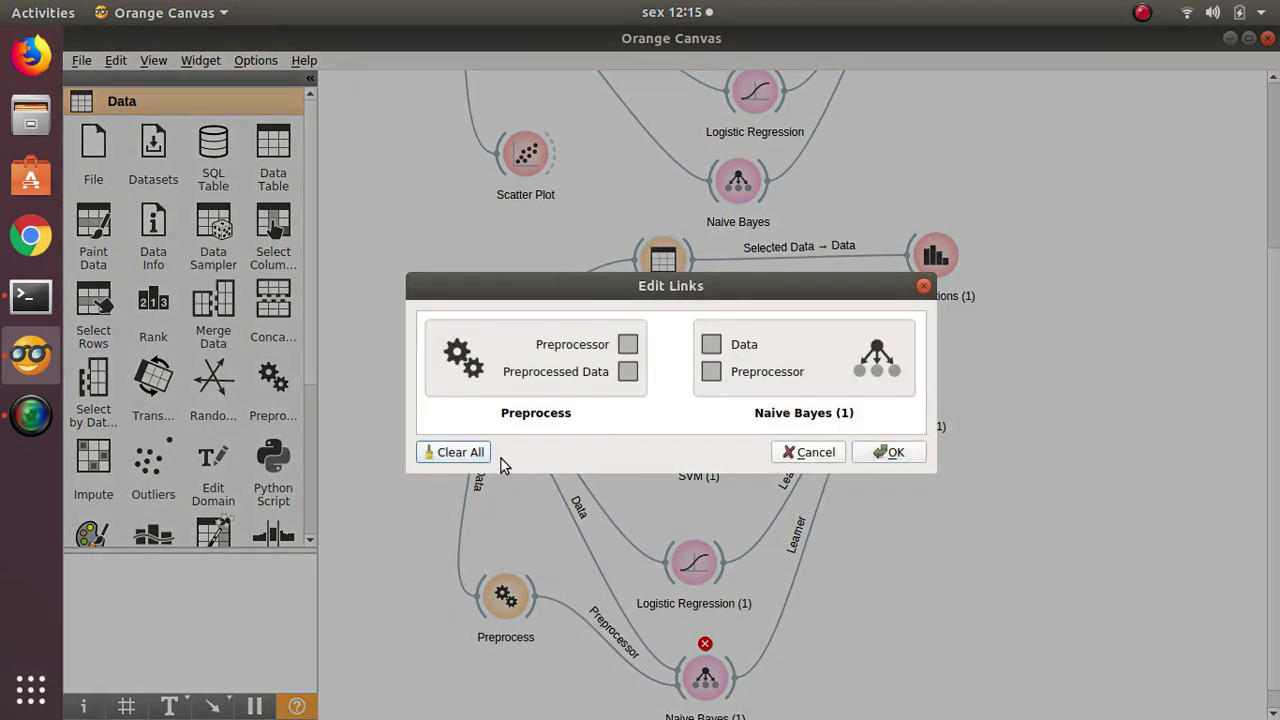
left_click(893, 458)
- Link Preprocess to SVM (1) as its preprocessor and review the resulting scores in Test & Score (1)
left_click_drag(540, 612, 669, 447)
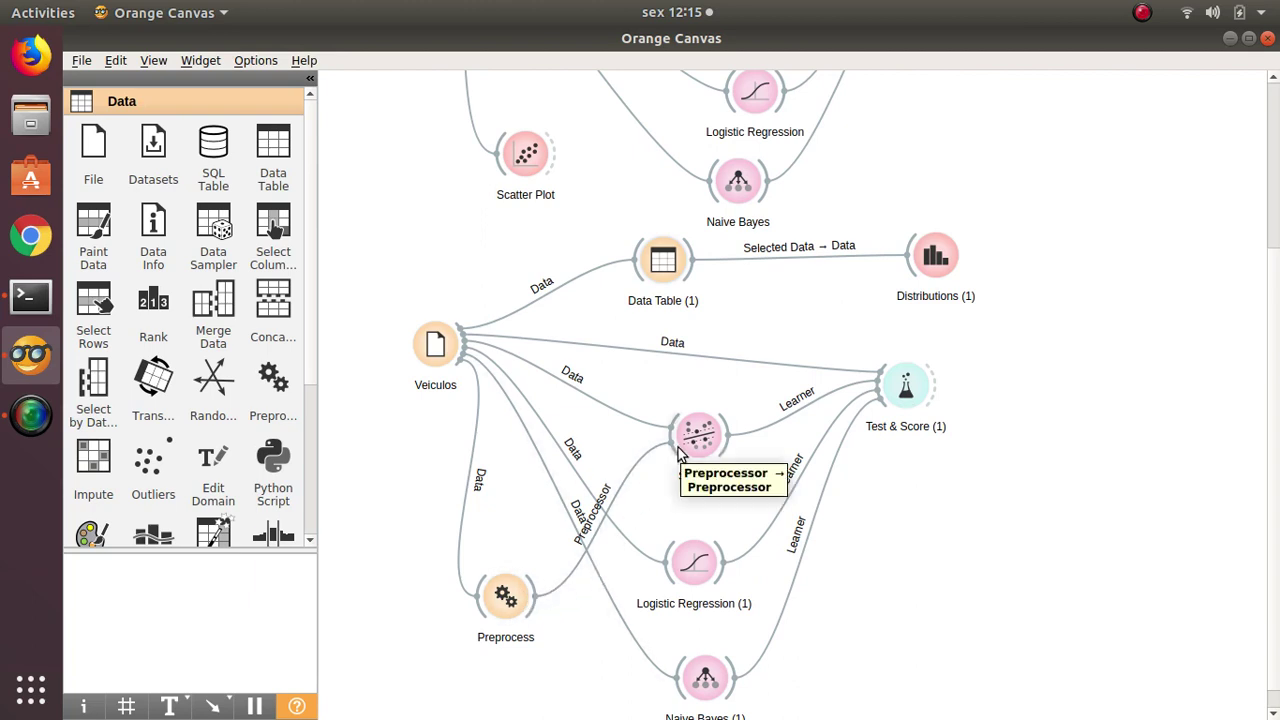
double_click(905, 388)
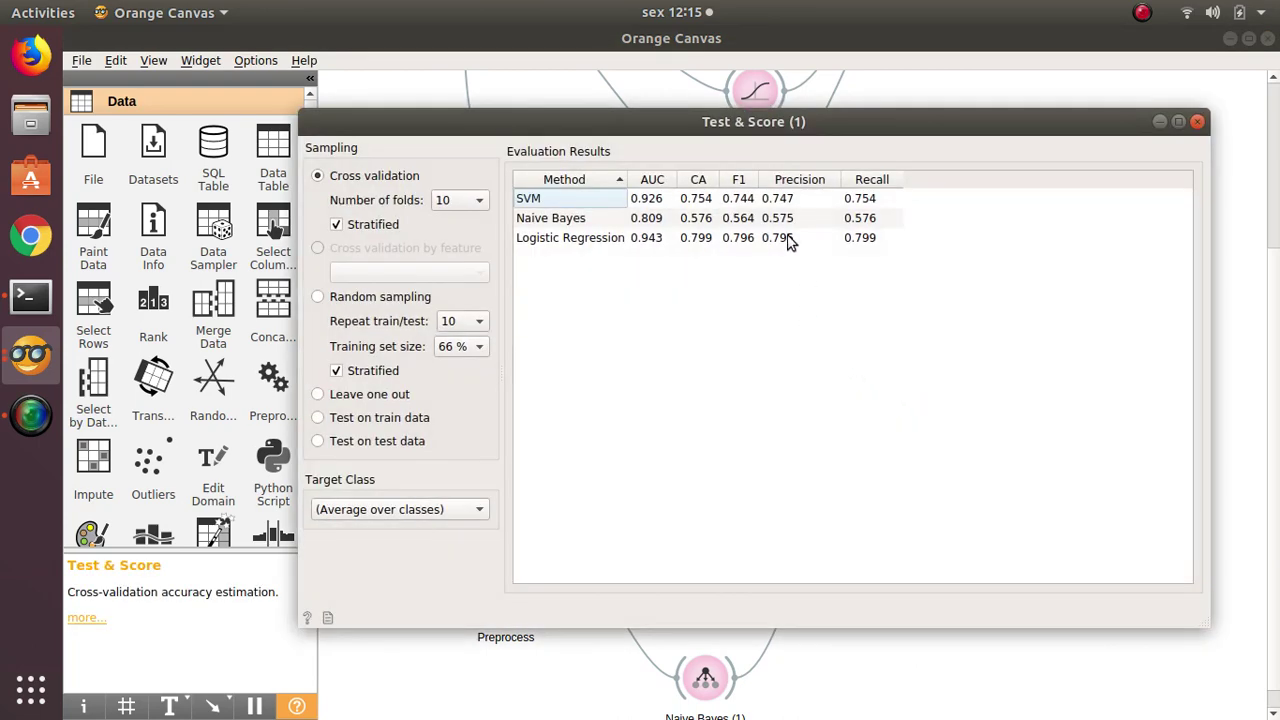
left_click(1192, 124)
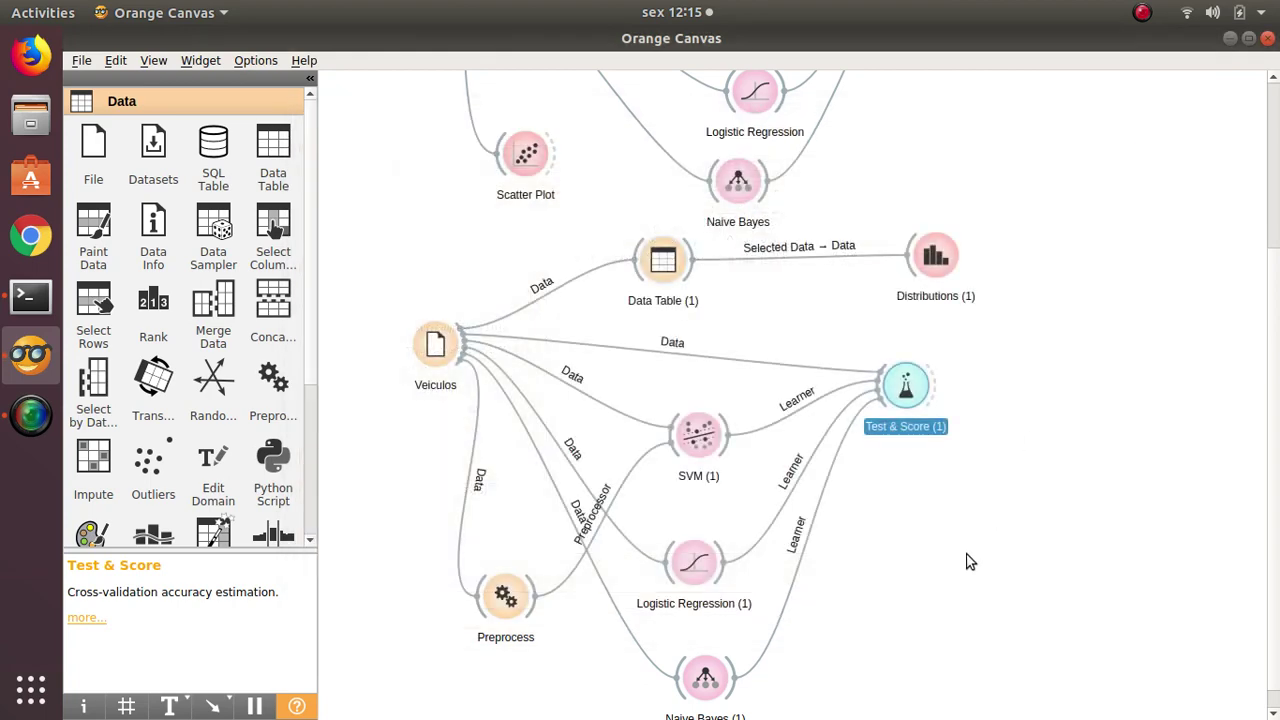
- Remove the Preprocessor link between Preprocess and SVM (1)
left_click(633, 470)
right_click(617, 504)
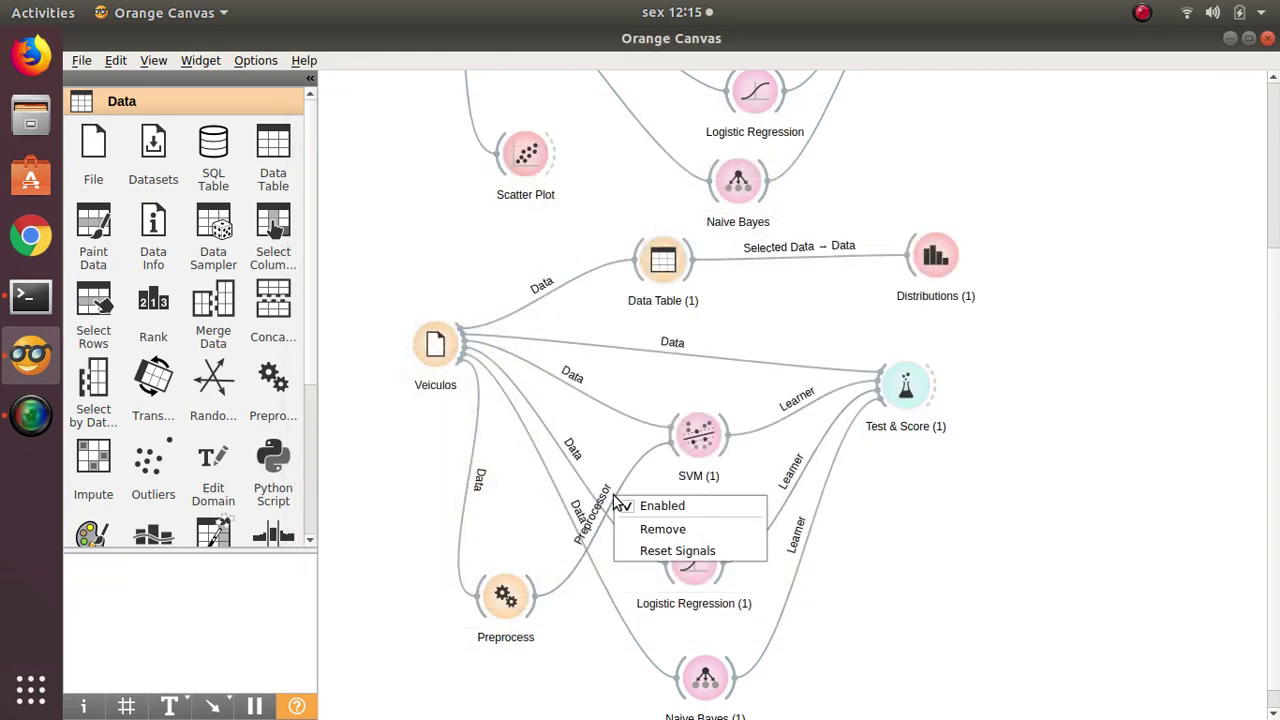
key("Escape")
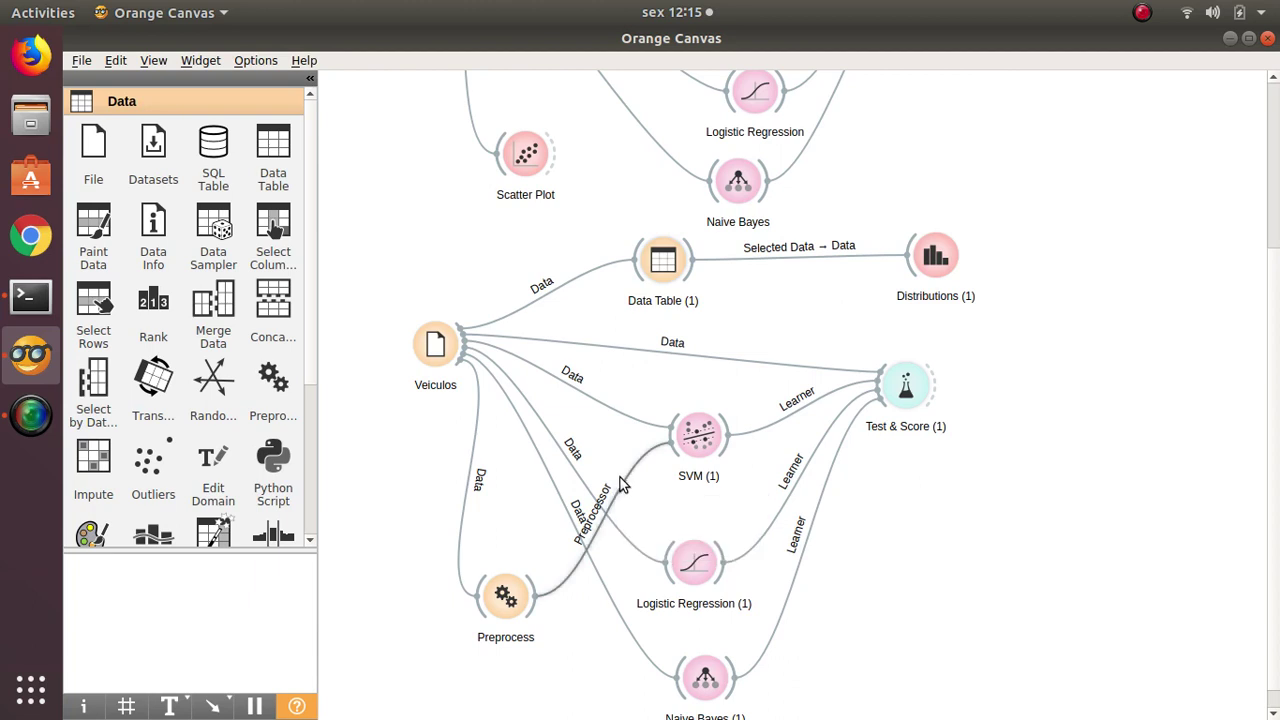
right_click(622, 484)
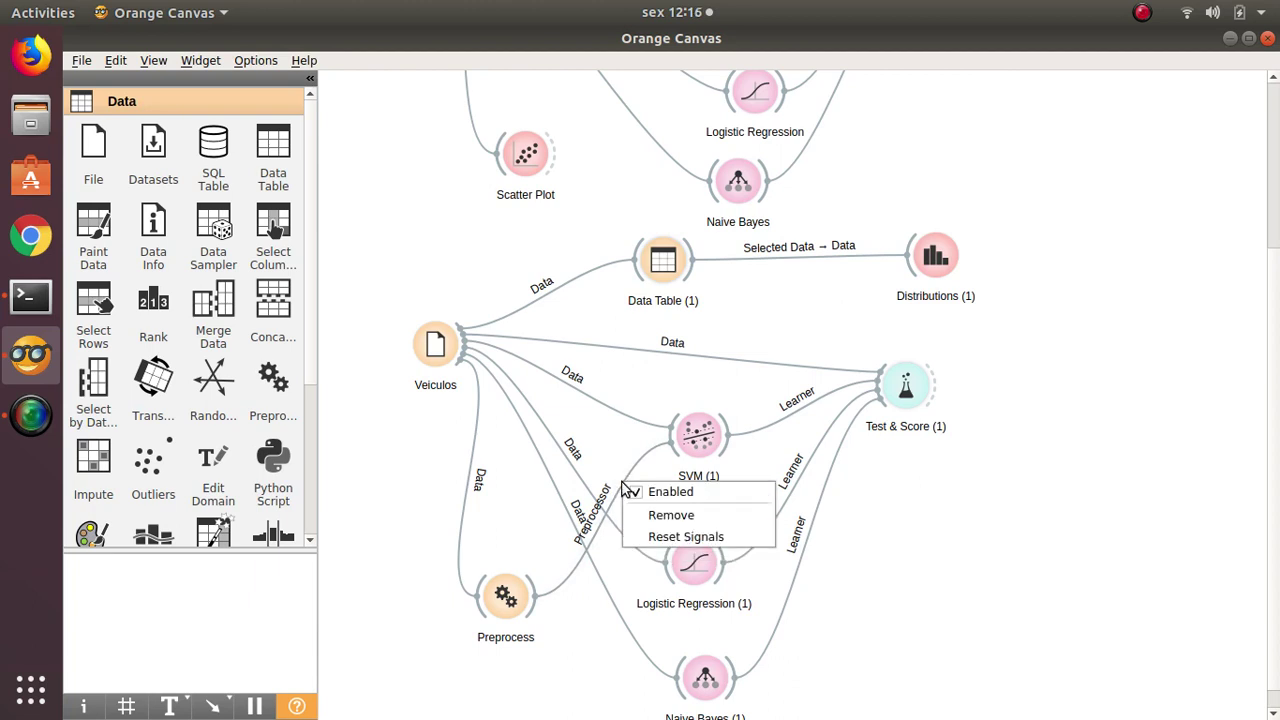
left_click(652, 516)
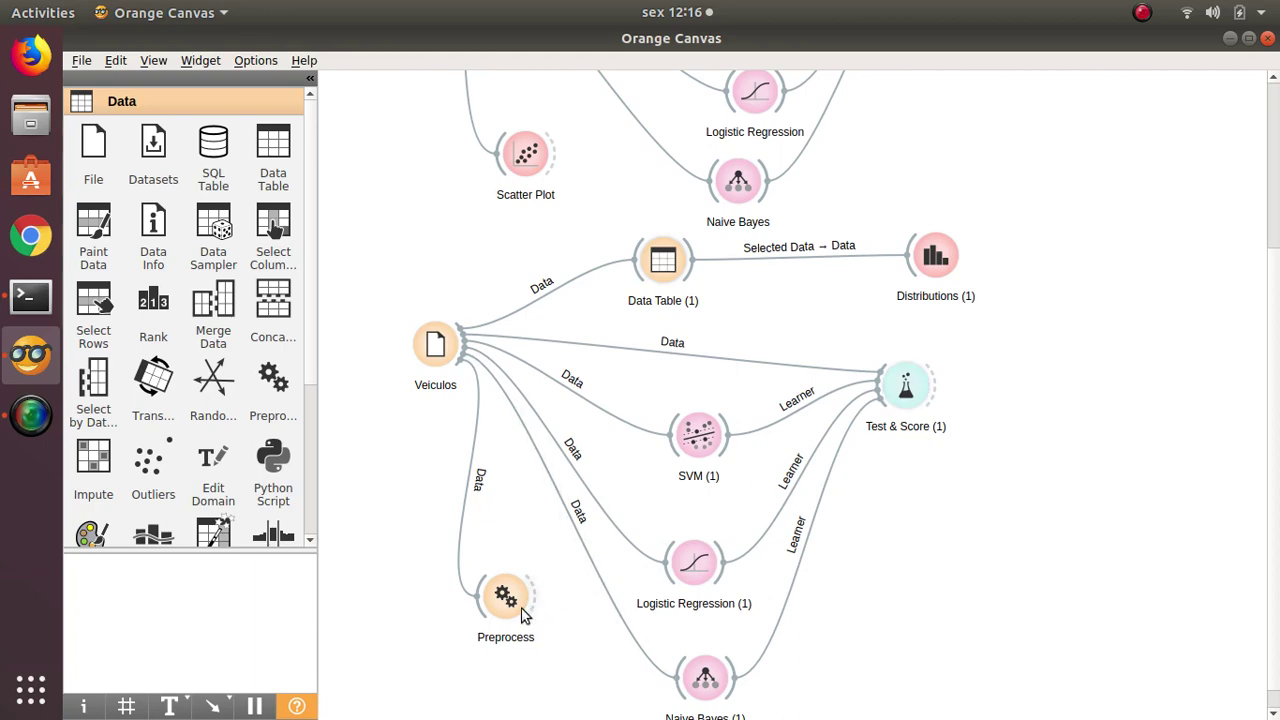
- Review the Veiculos file settings and examine the raw feature values in the maximized Data Table (1), closing both windows
double_click(438, 353)
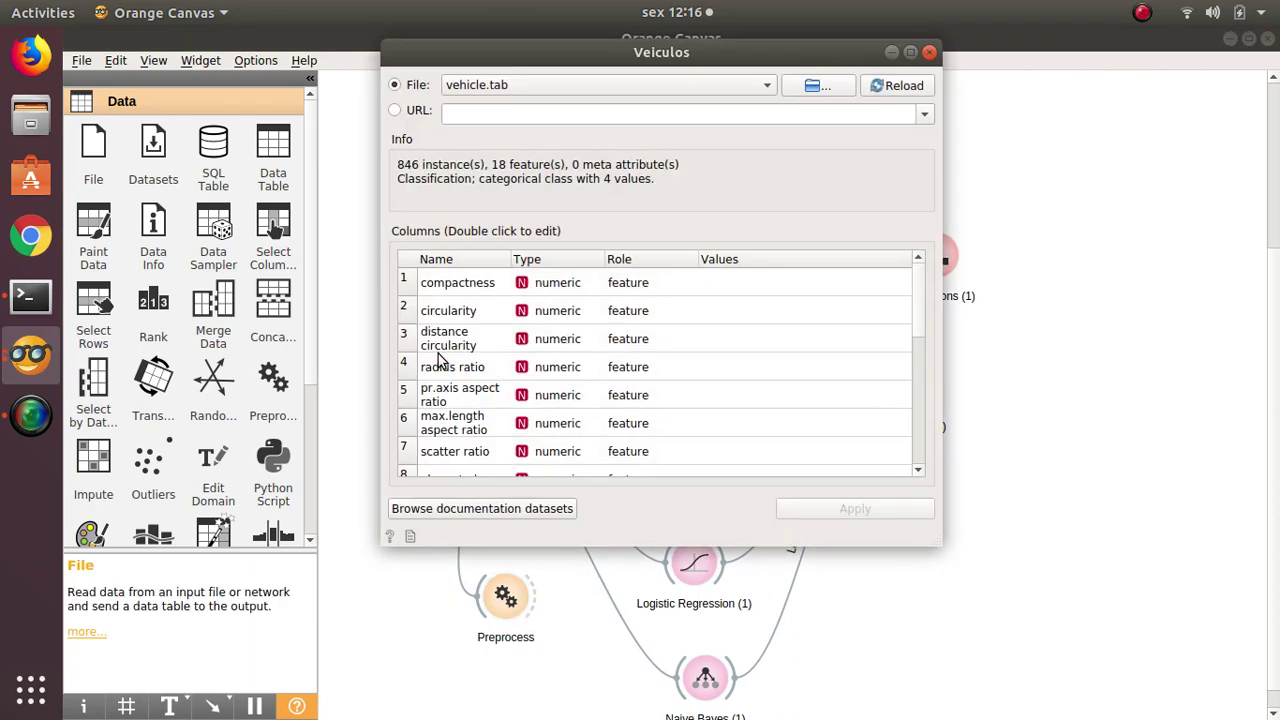
left_click(929, 52)
double_click(680, 264)
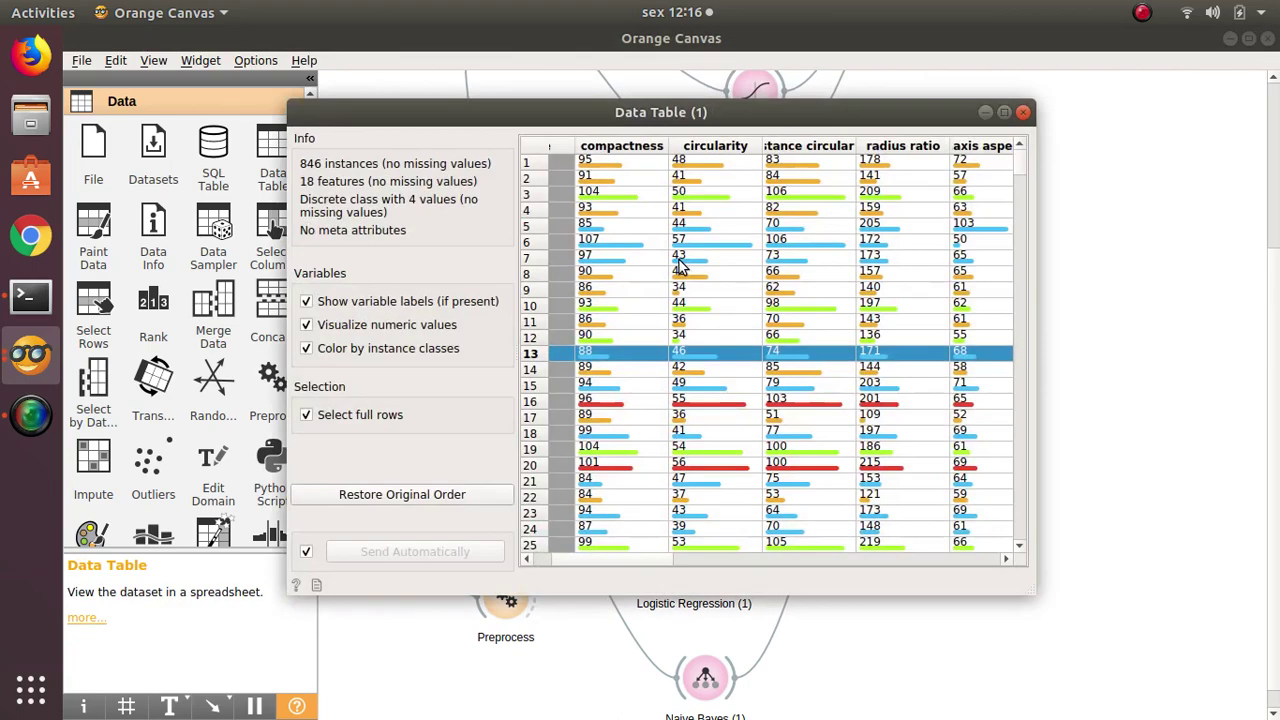
left_click(1004, 112)
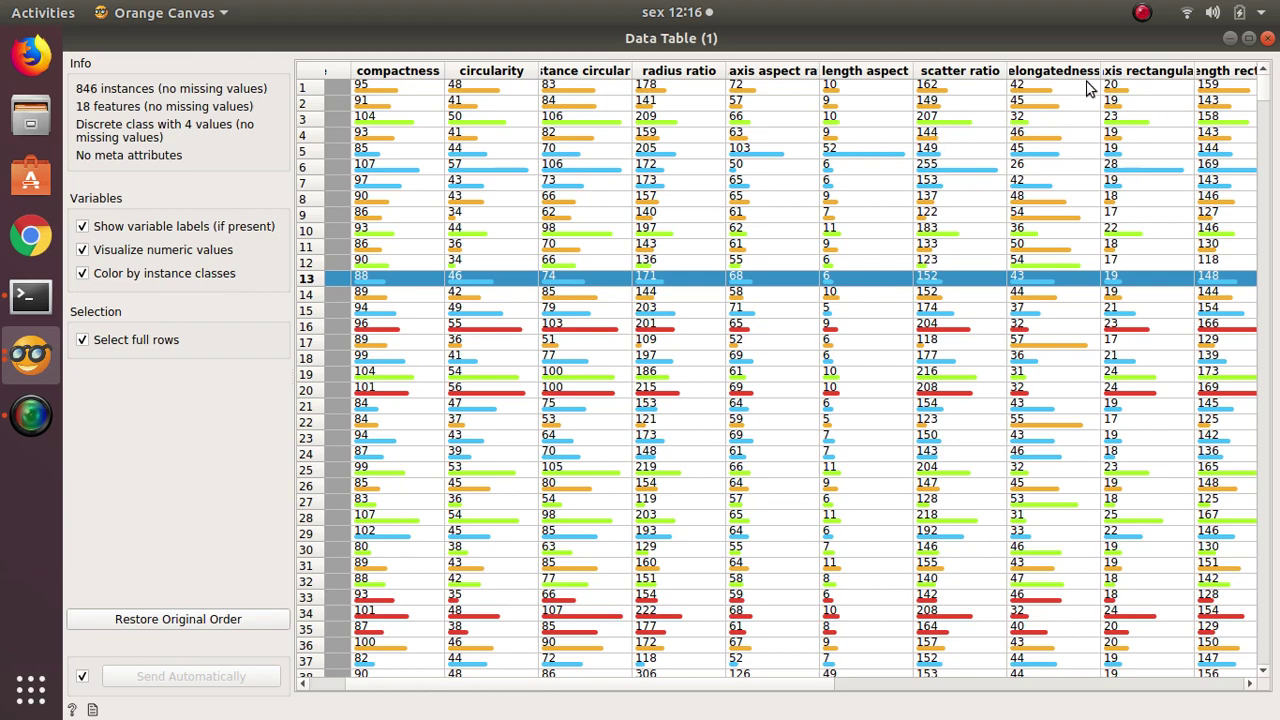
left_click(1268, 38)
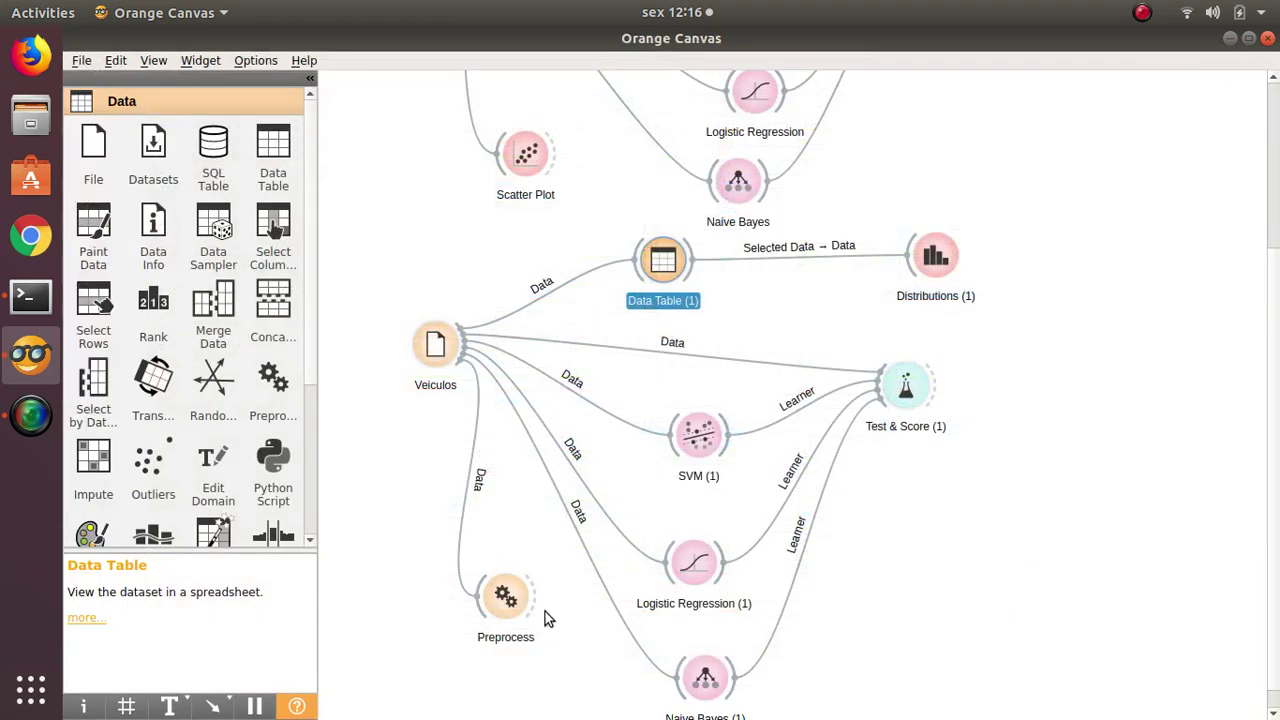
- Connect a new Data Table to the Preprocess output, examine the normalized vehicle values in its maximized window, and close it
mouse_move(536, 600)
left_mouse_down()
mouse_move(601, 697)
mouse_move(937, 691)
mouse_move(1071, 563)
mouse_move(1048, 580)
mouse_move(1061, 591)
left_mouse_up()
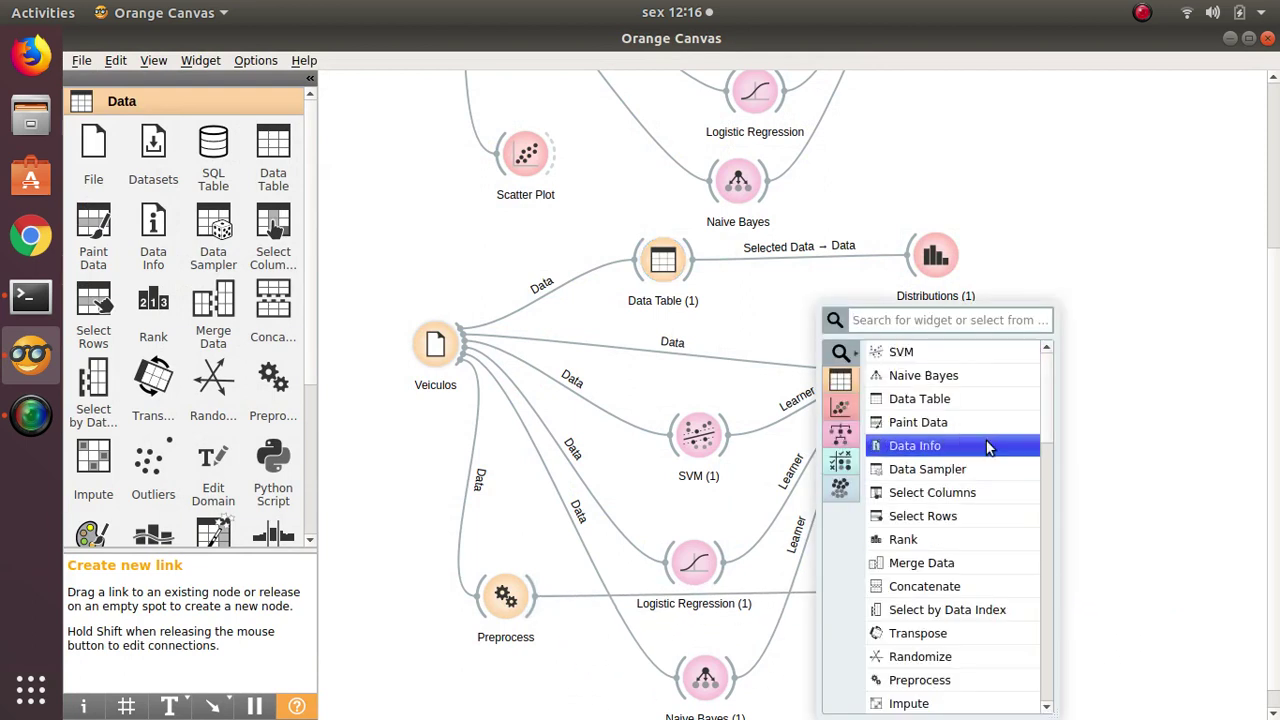
left_click(988, 403)
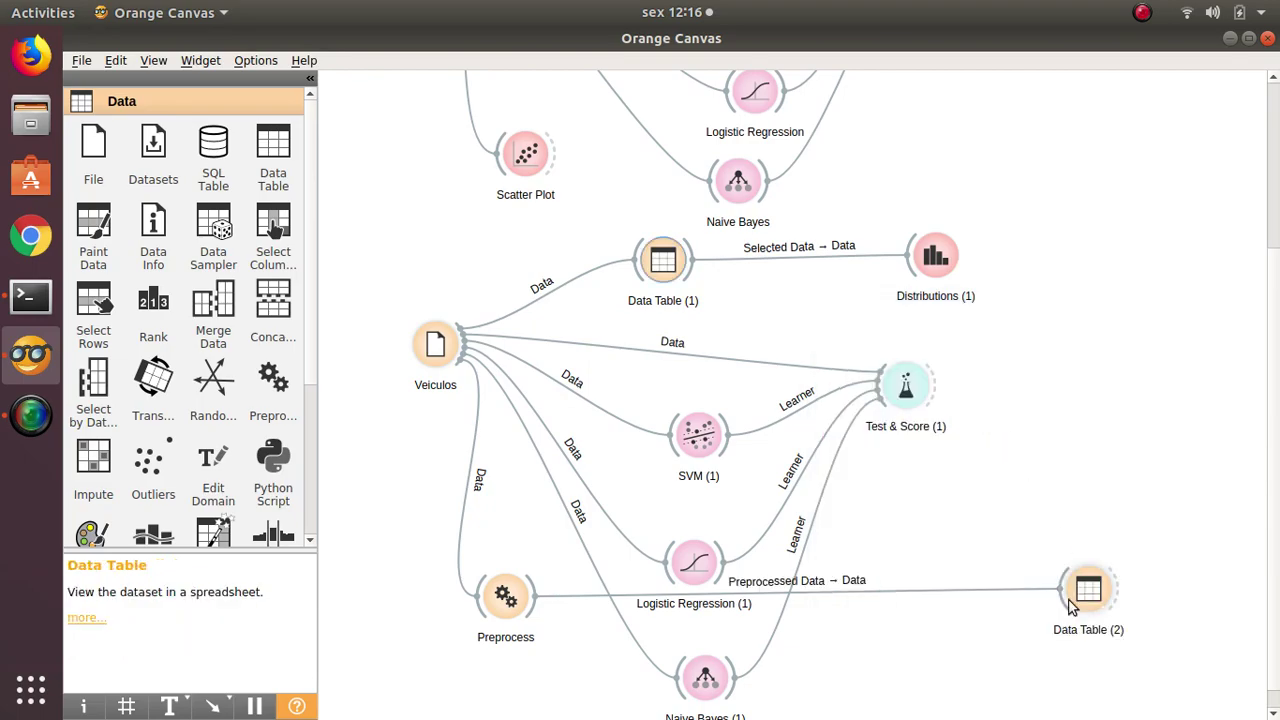
double_click(1088, 595)
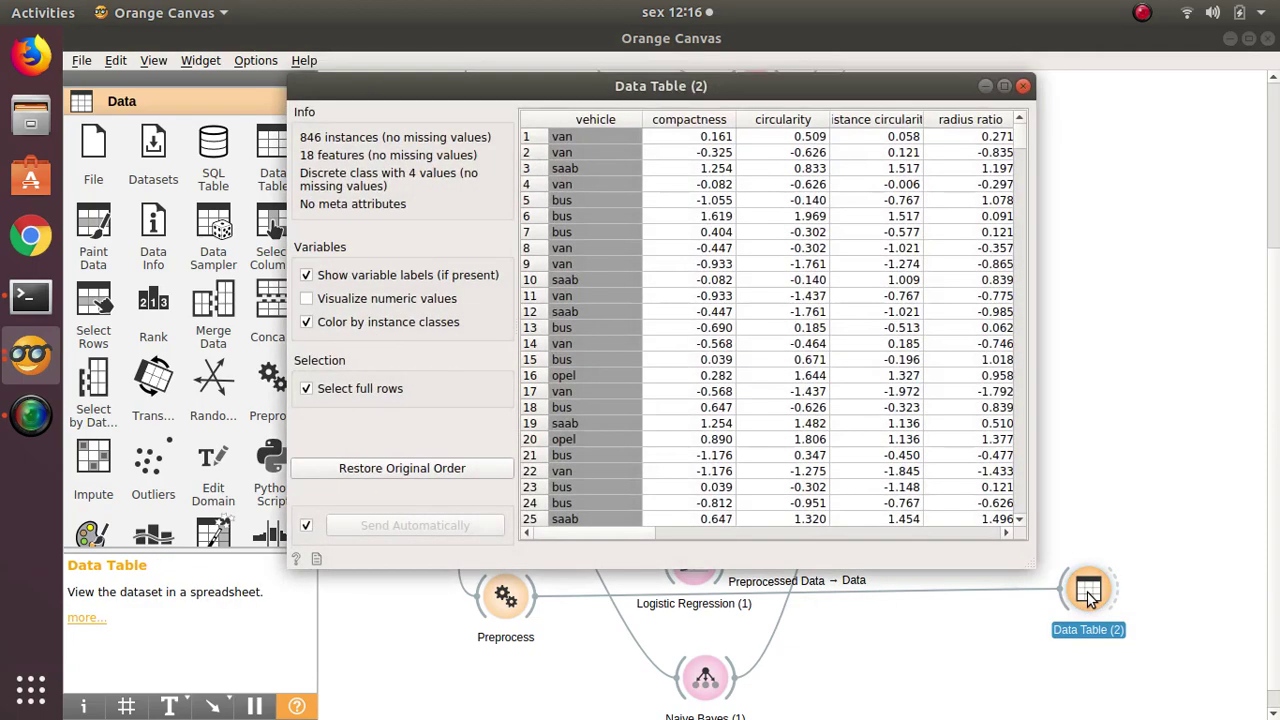
double_click(916, 88)
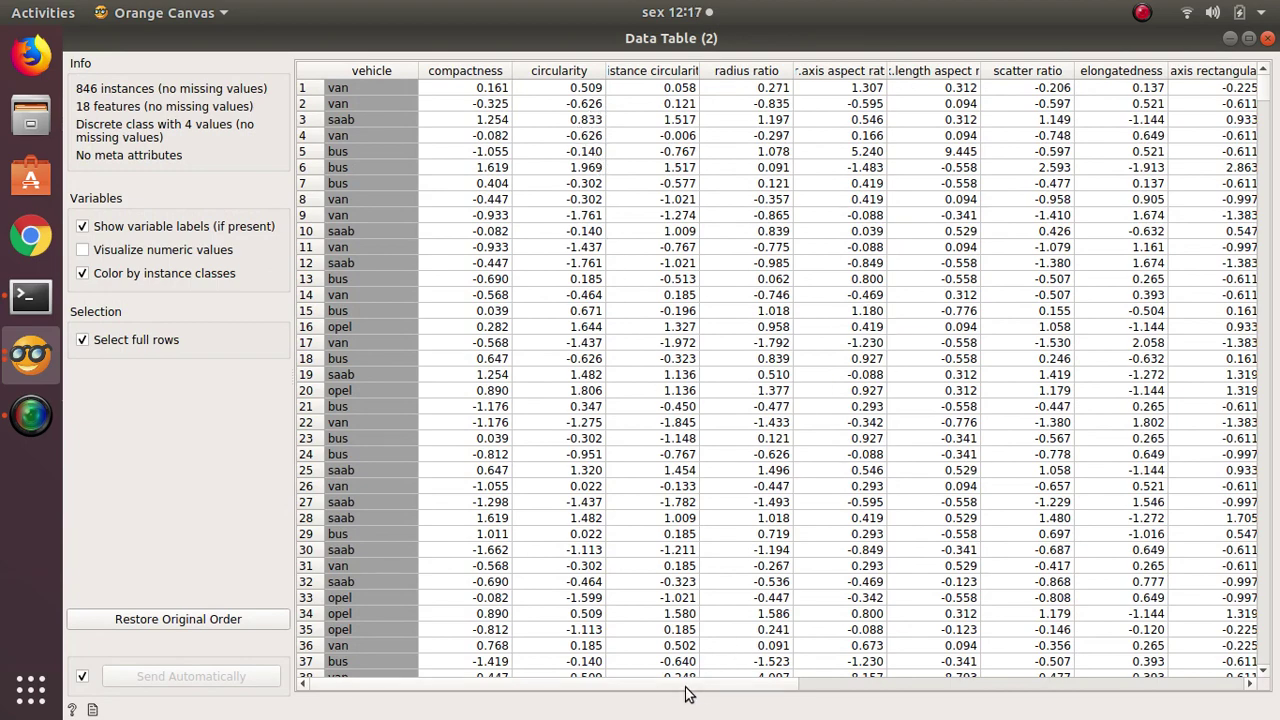
left_click_drag(690, 684, 660, 686)
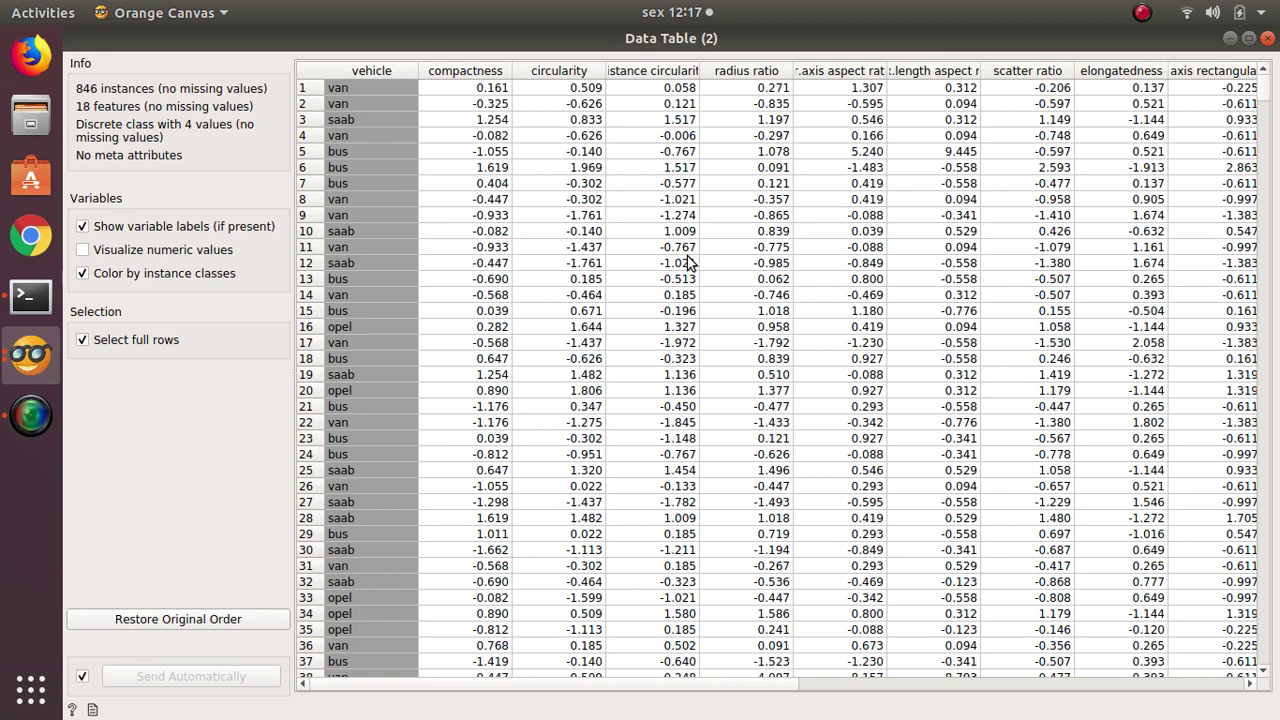
left_click(915, 118)
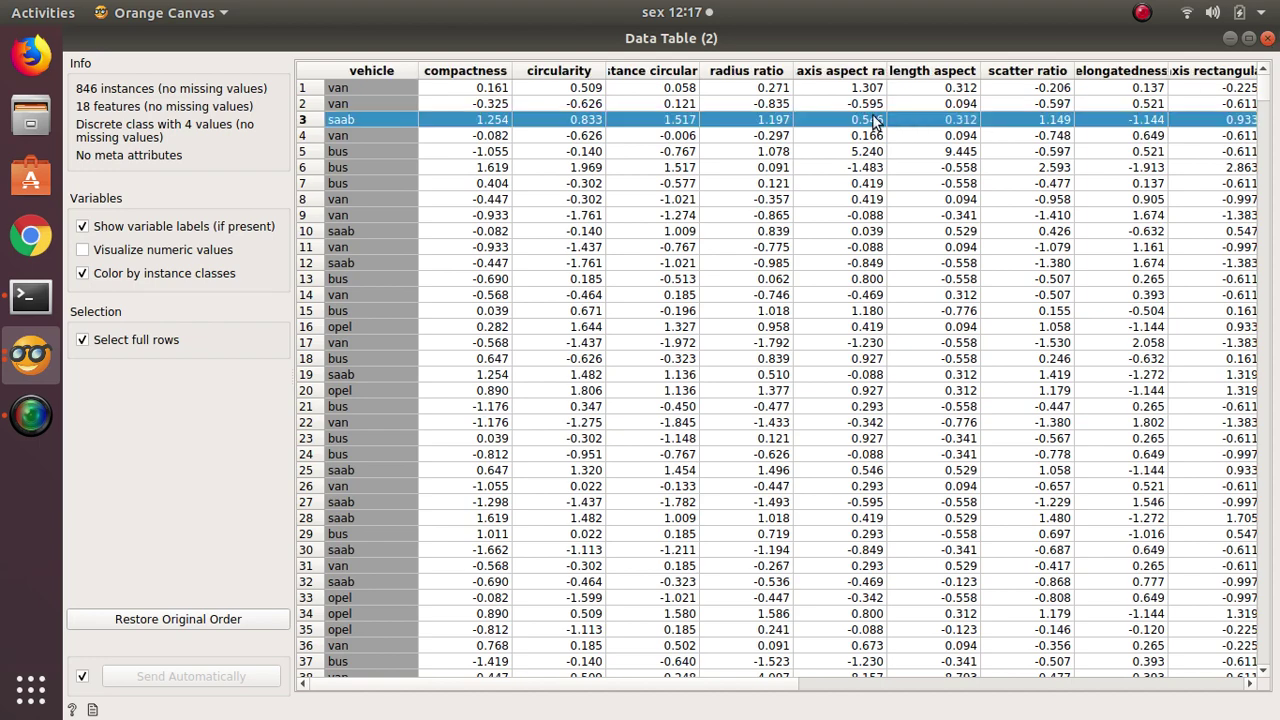
left_click(1267, 39)
- Delete the Data Table (2) widget connected to Preprocess
left_click(1094, 494)
mouse_move(1088, 596)
left_mouse_down()
mouse_move(364, 674)
mouse_move(408, 590)
mouse_move(614, 700)
mouse_move(1137, 632)
mouse_move(1091, 600)
left_mouse_up()
key("Delete")
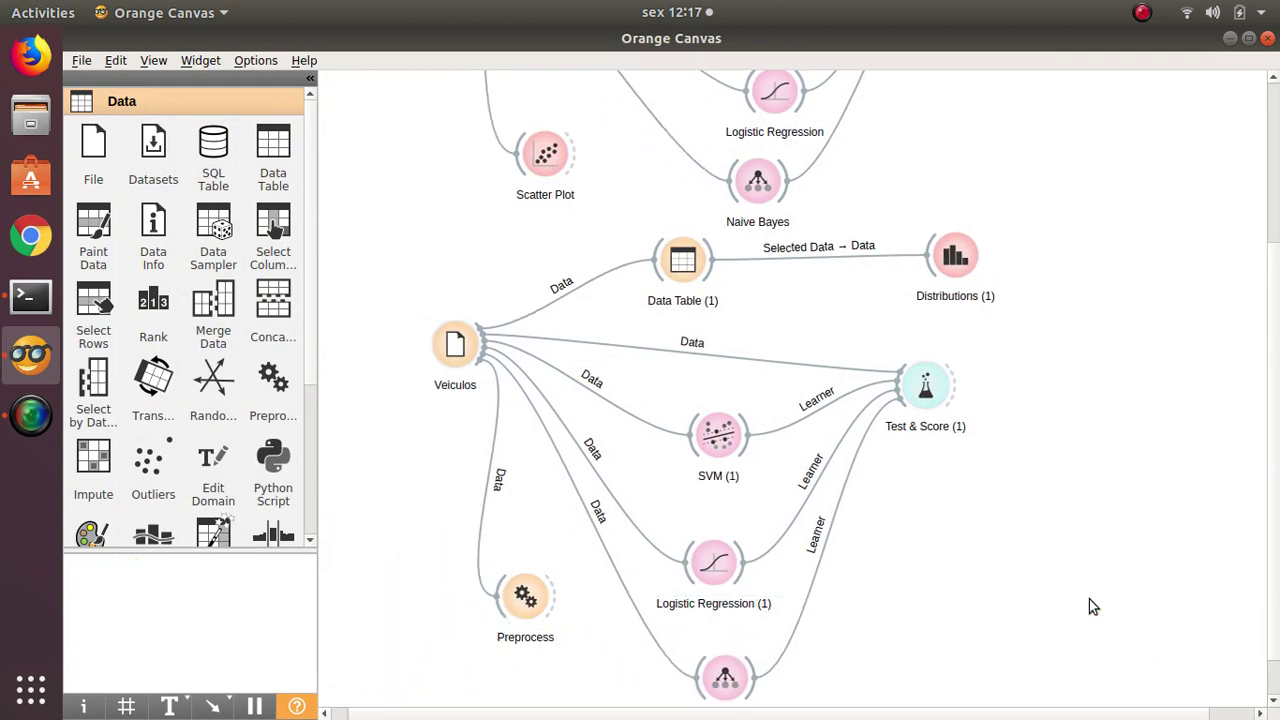
- Move the SVM (1), Logistic Regression (1) and Naive Bayes (1) widgets upward to free canvas space below them
scroll(1151, 596, "down", 1)
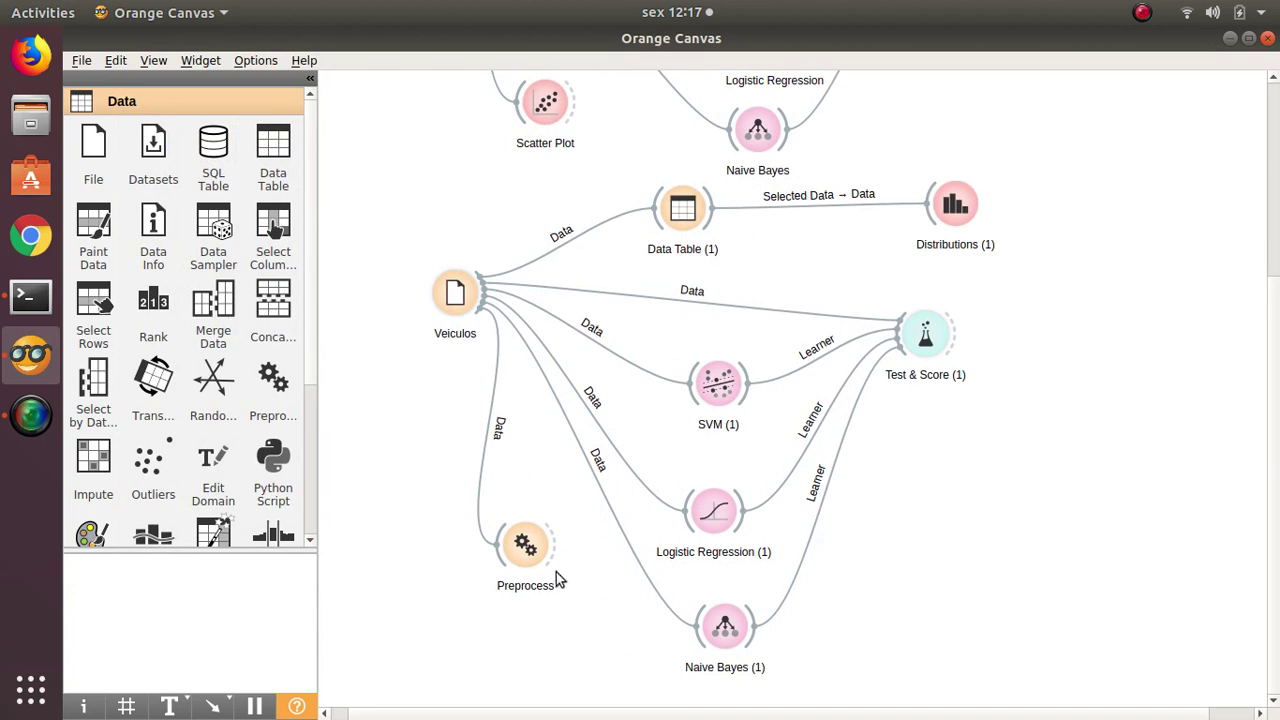
left_click_drag(720, 524, 737, 476)
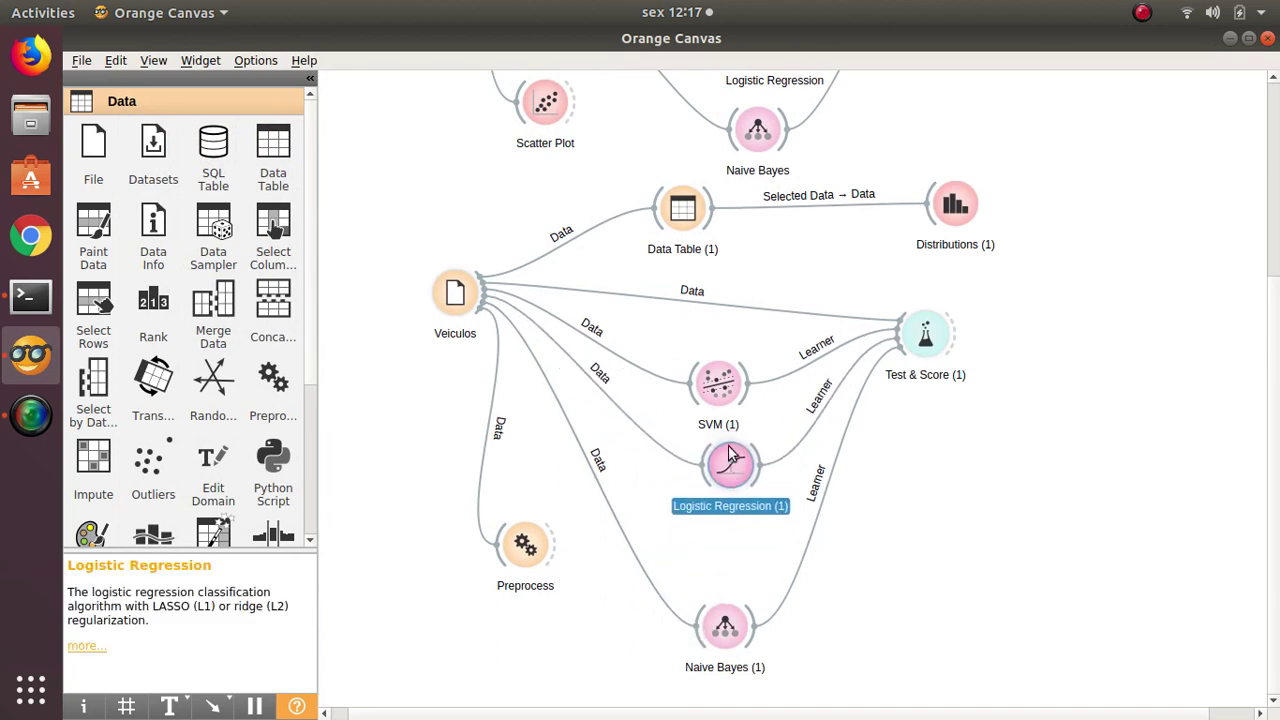
left_click_drag(733, 393, 728, 352)
left_click(728, 478)
left_click_drag(728, 478, 715, 470)
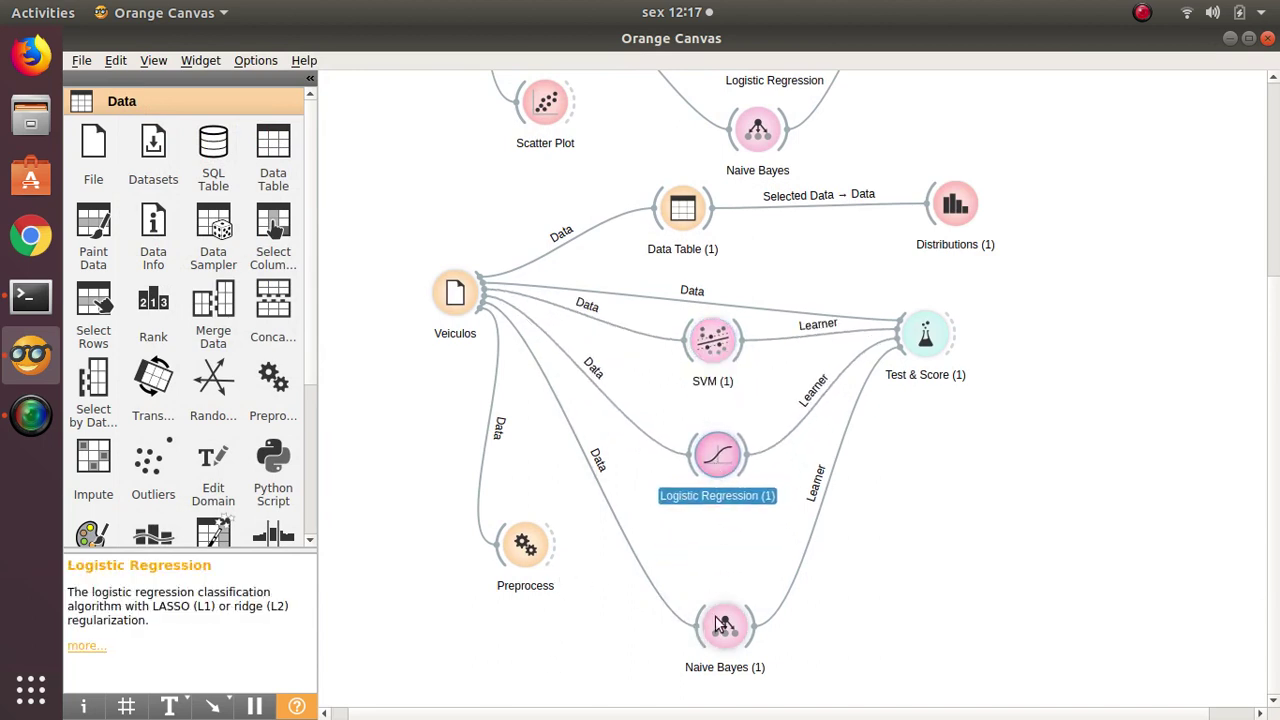
left_click_drag(724, 632, 720, 548)
left_click(952, 560)
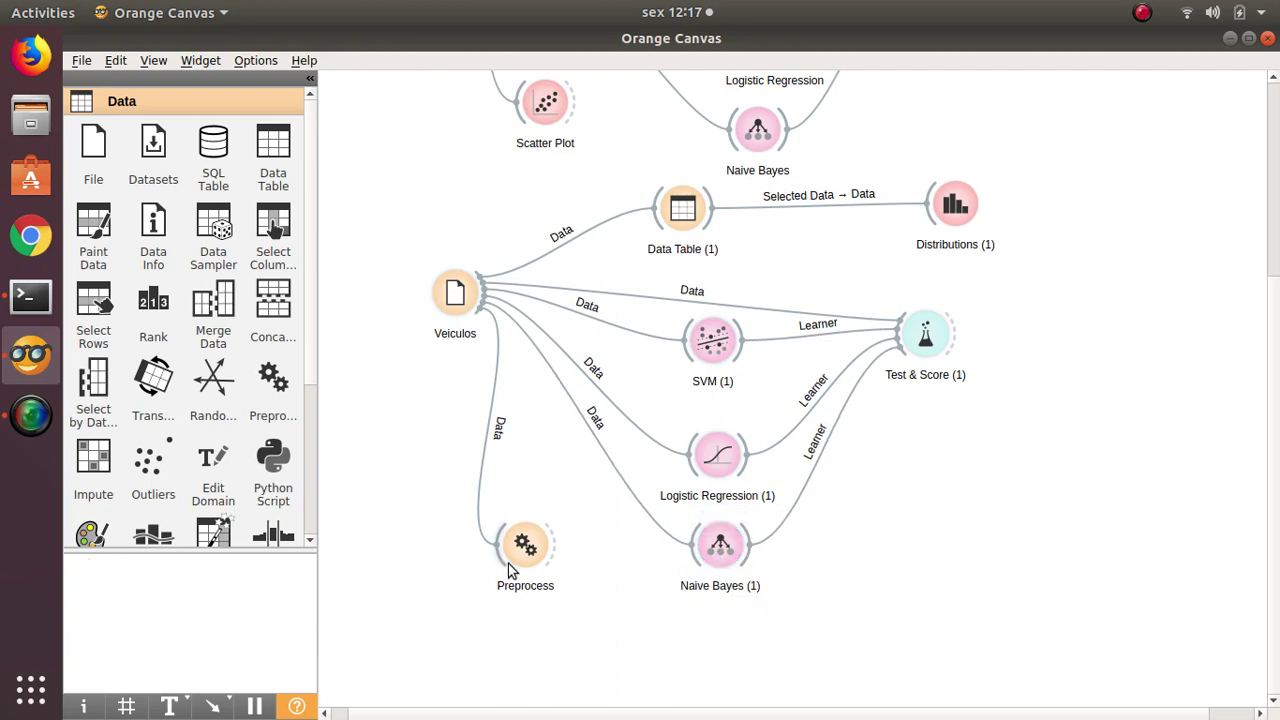
- Add an SVM widget fed by Preprocess, linking the Preprocessor output to the SVM's Preprocessor input
left_click_drag(555, 554, 702, 660)
key("Return")
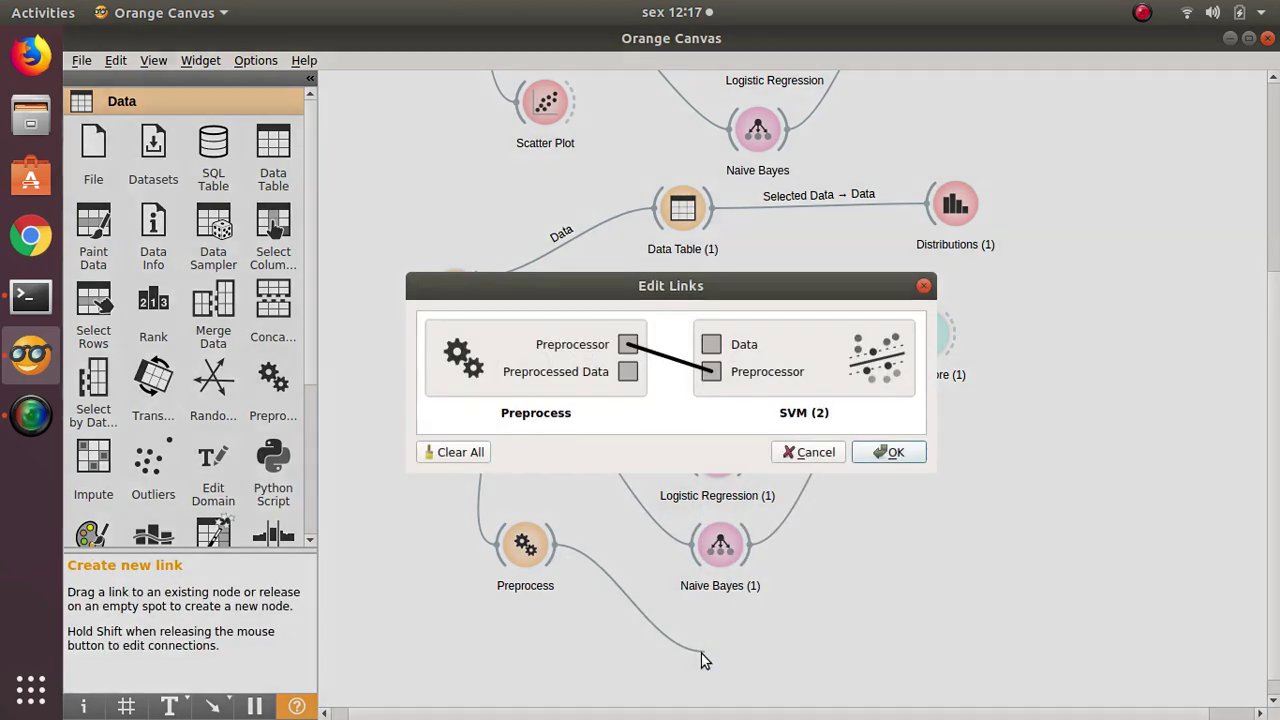
left_click(887, 456)
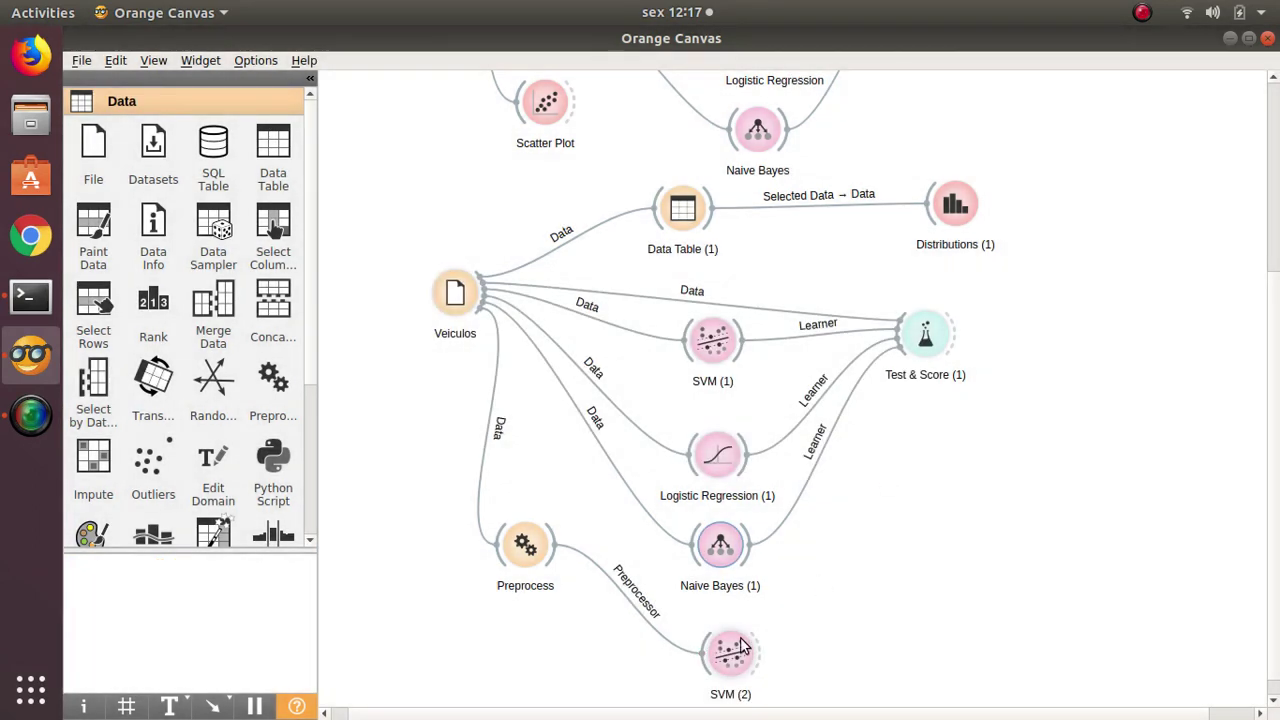
- Name the SVM (2) learner SVM_Scaler and close its settings window
double_click(730, 655)
left_click(564, 108)
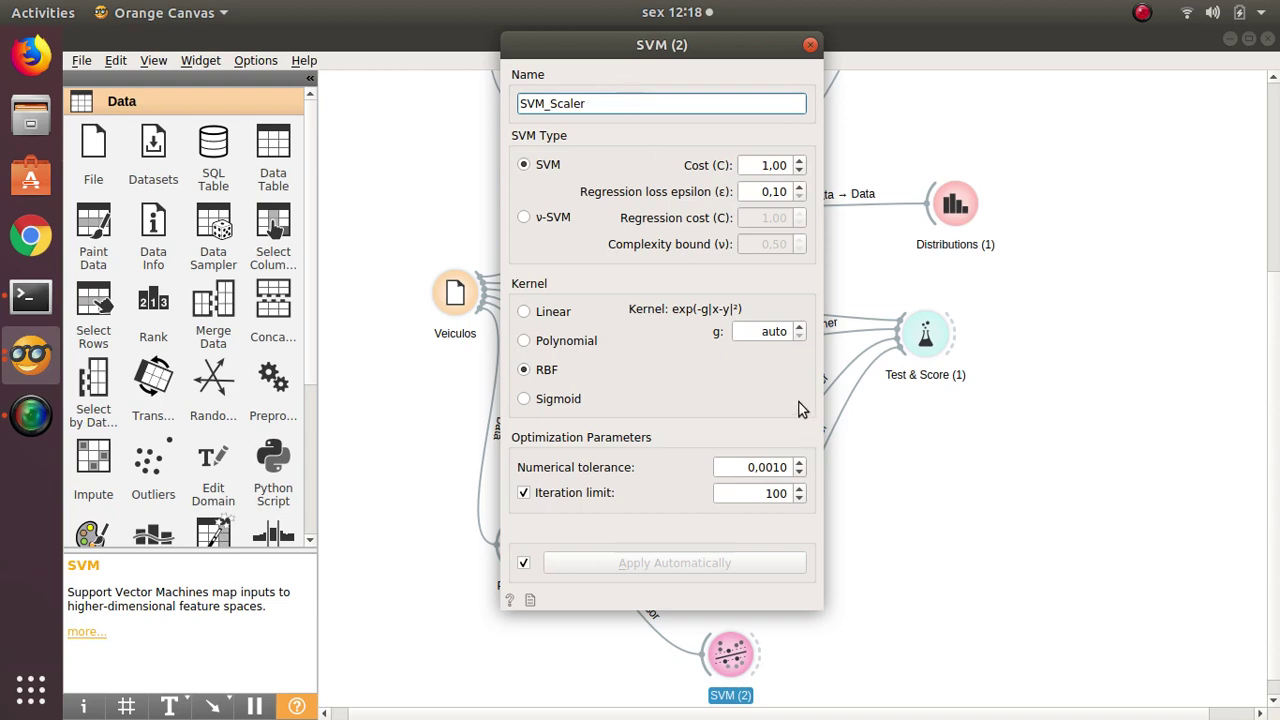
left_click(810, 48)
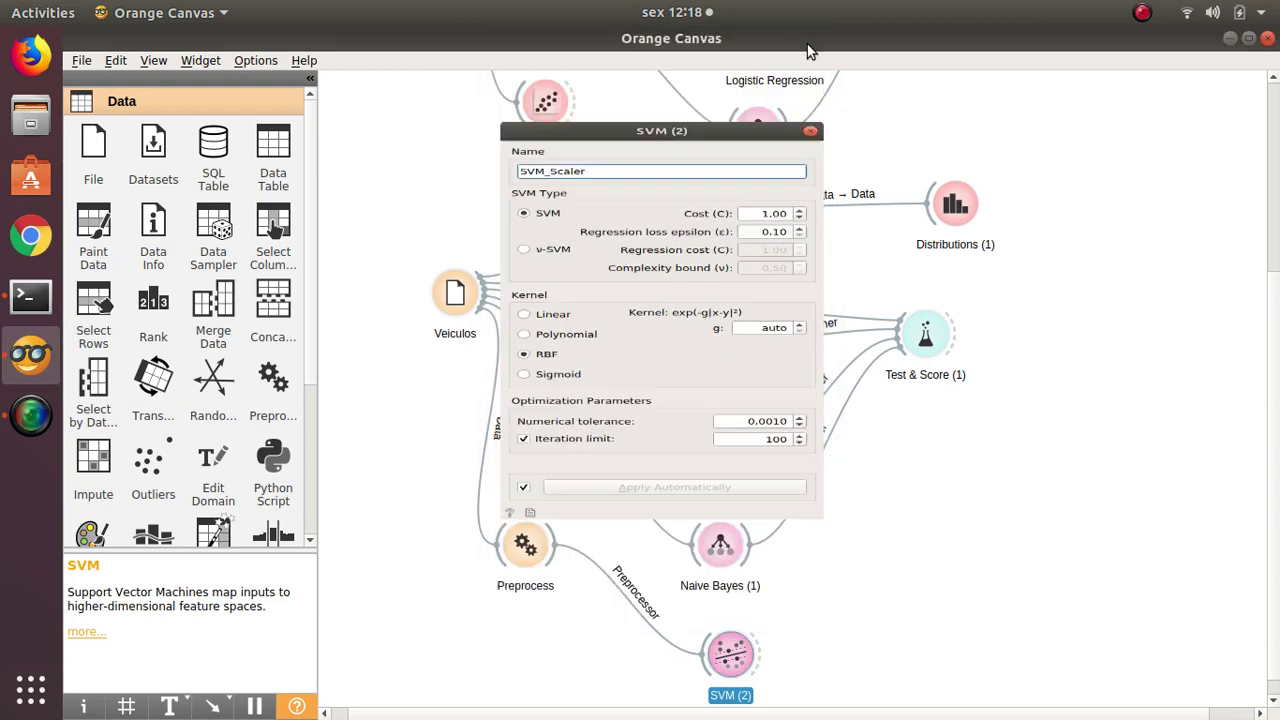
left_click(852, 508)
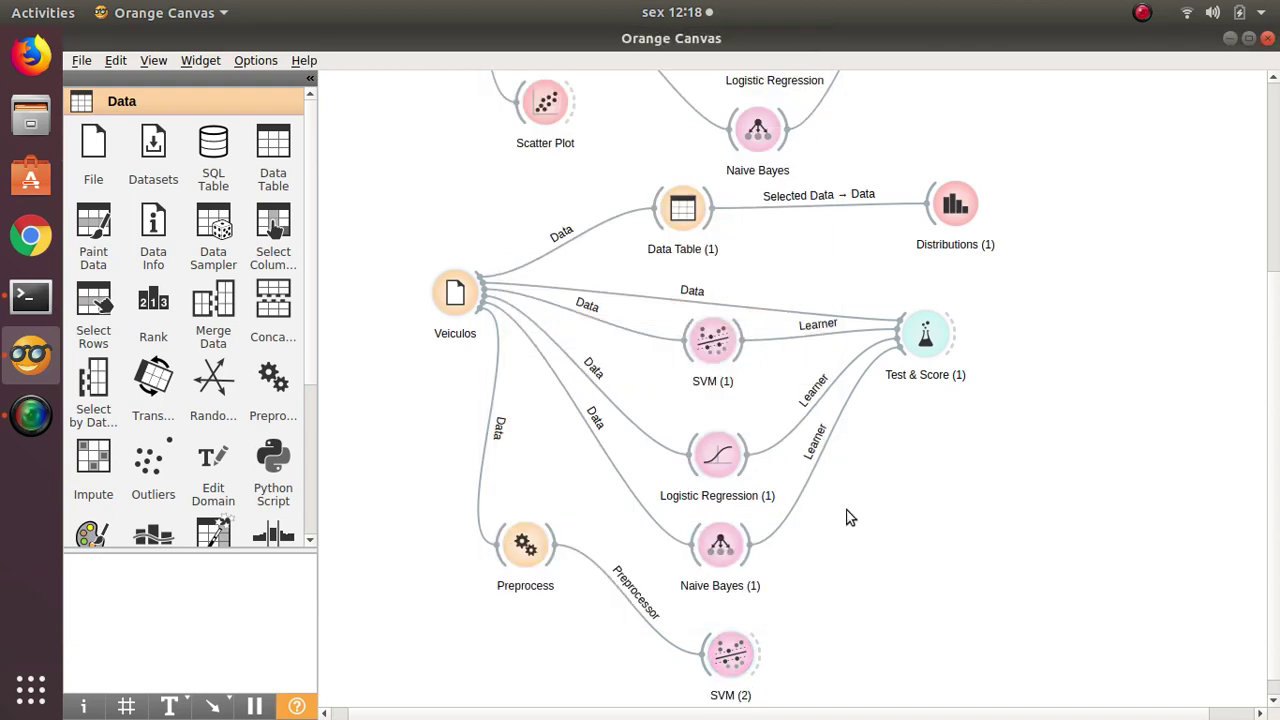
- Check the Preprocess to SVM (2) link, keep it as is, and connect SVM (2) to Test & Score (1)
double_click(629, 597)
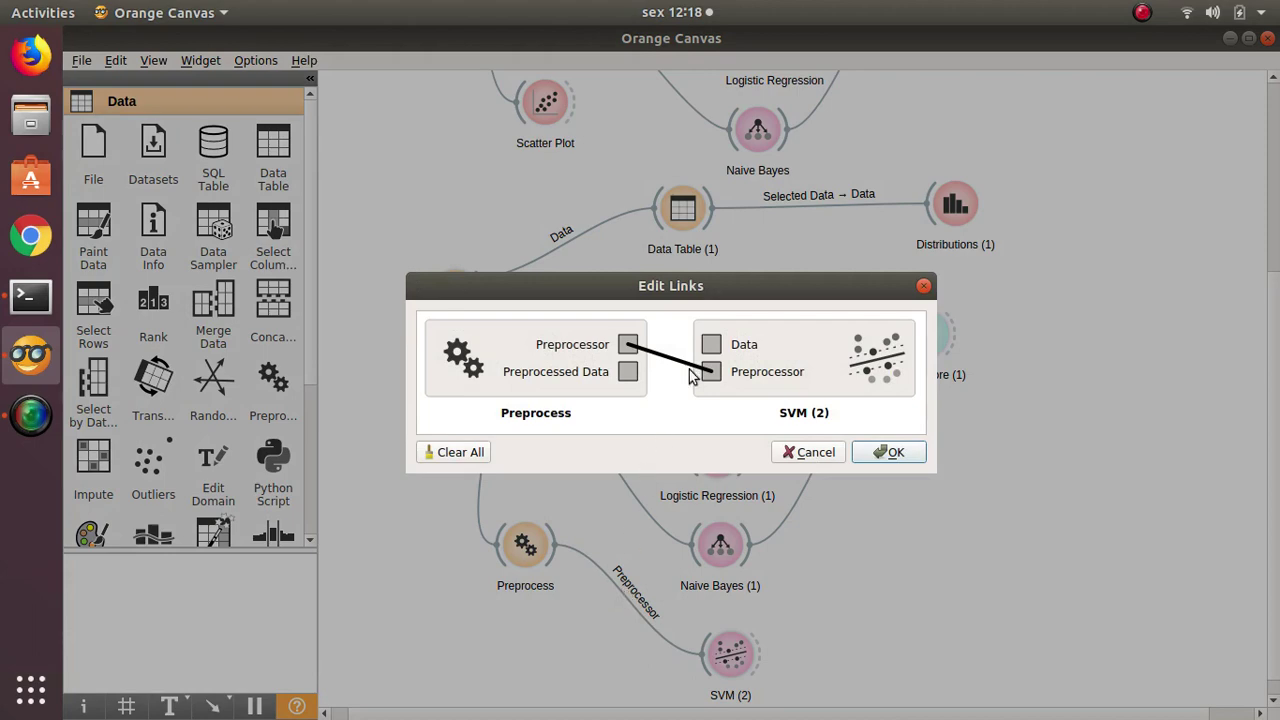
left_click(888, 453)
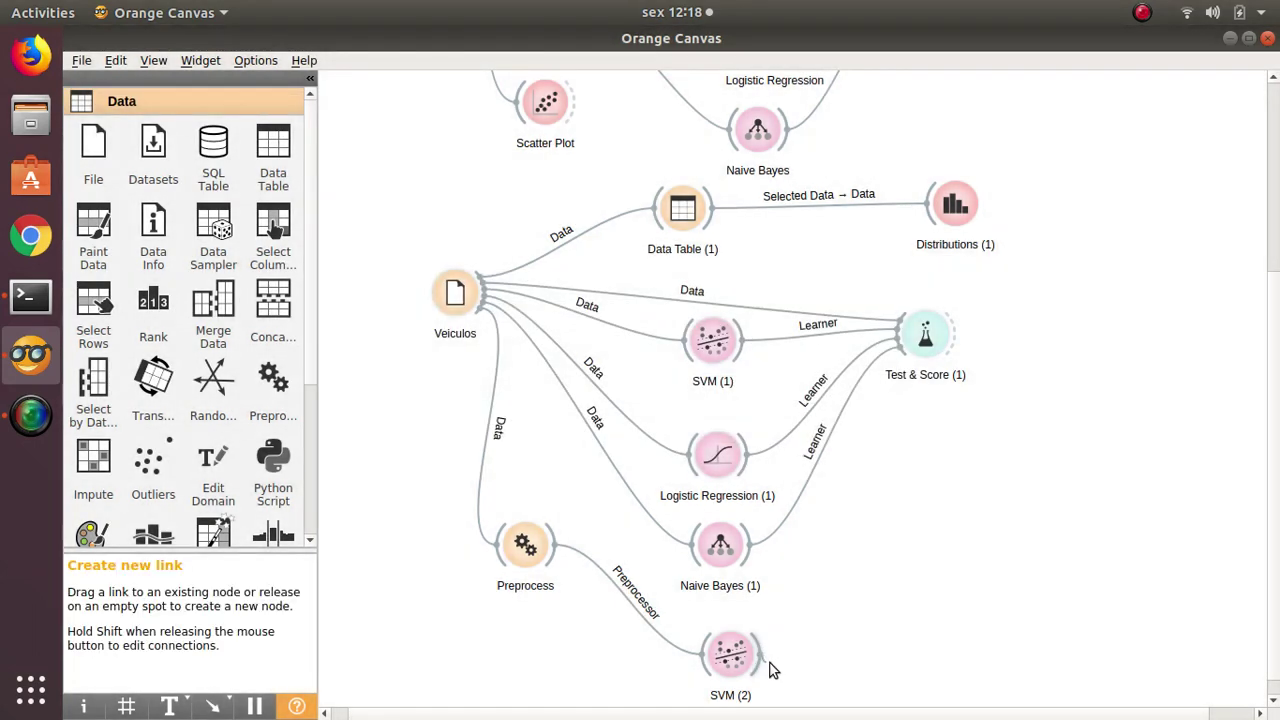
left_click_drag(771, 670, 914, 346)
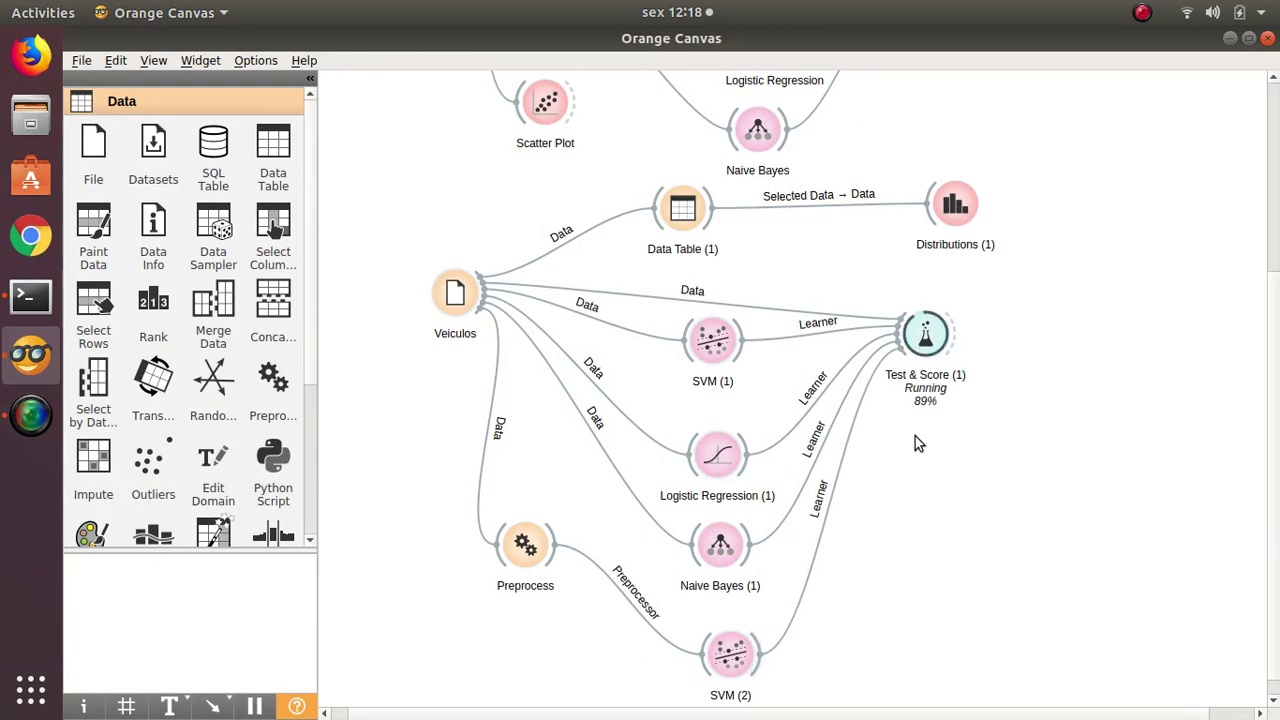
- Compare the SVM_Scaler and SVM evaluation results in Test & Score (1), and close the window
double_click(926, 335)
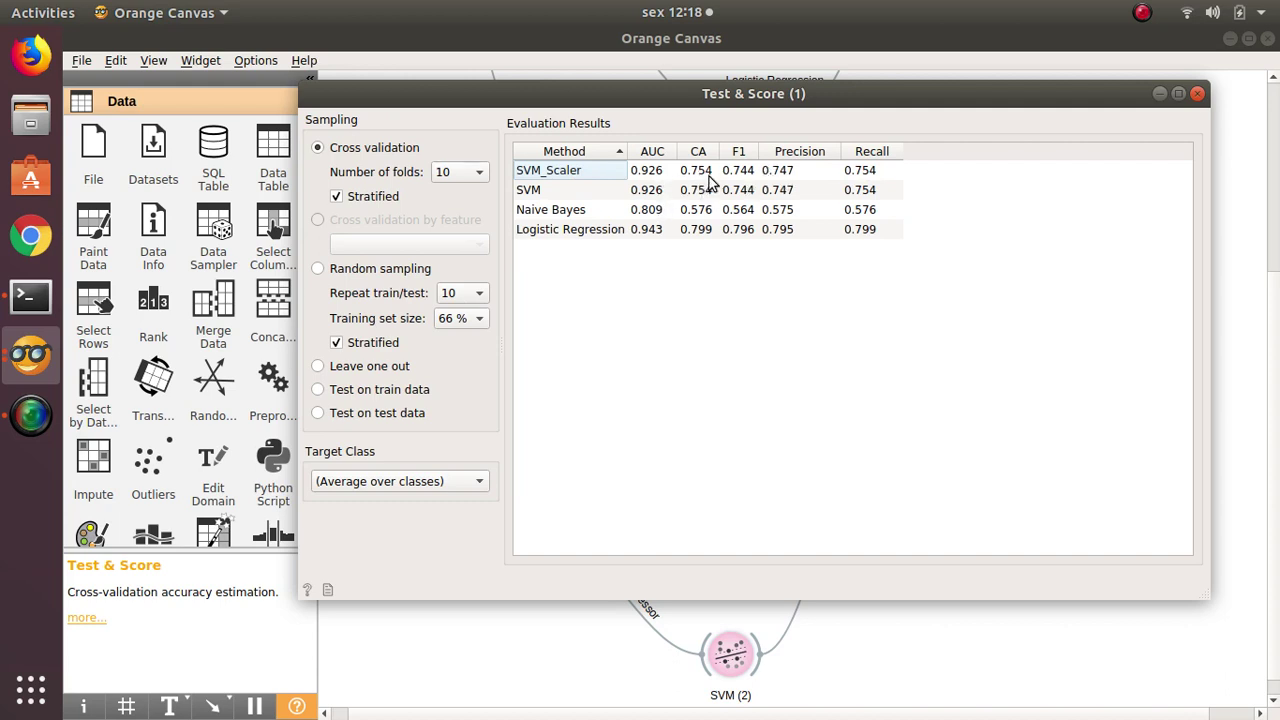
left_click(888, 172)
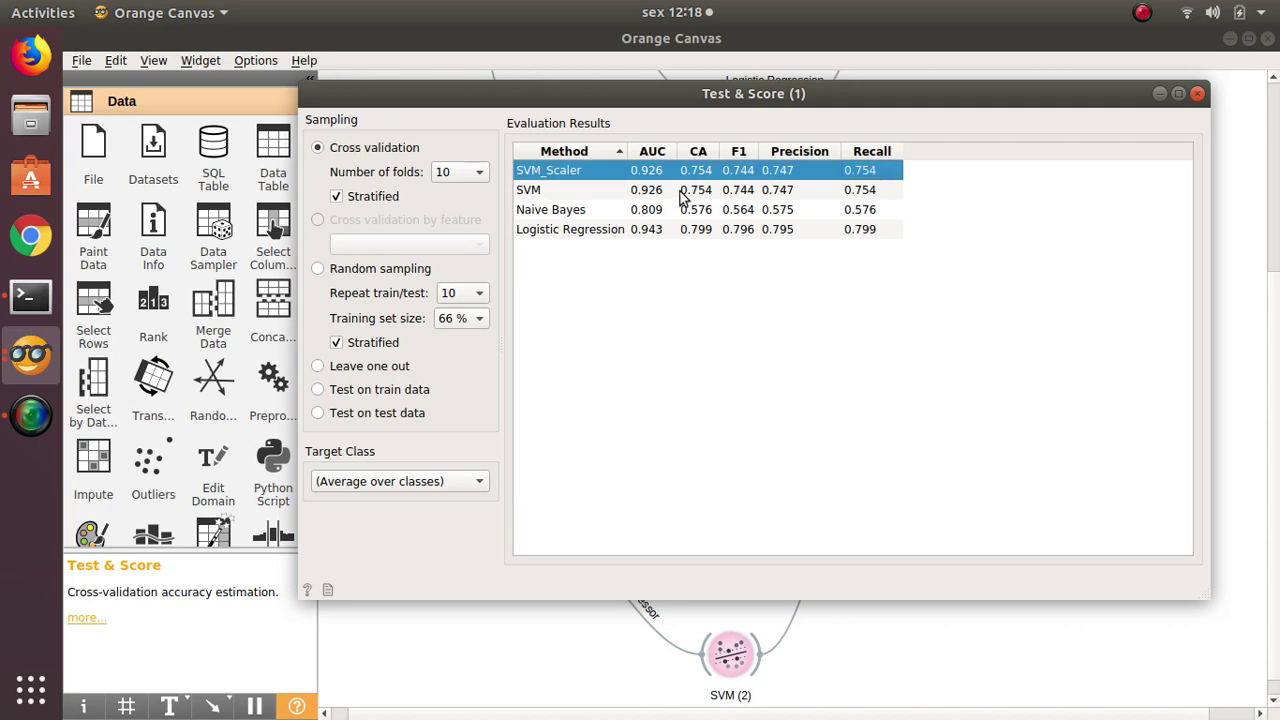
left_click(614, 197)
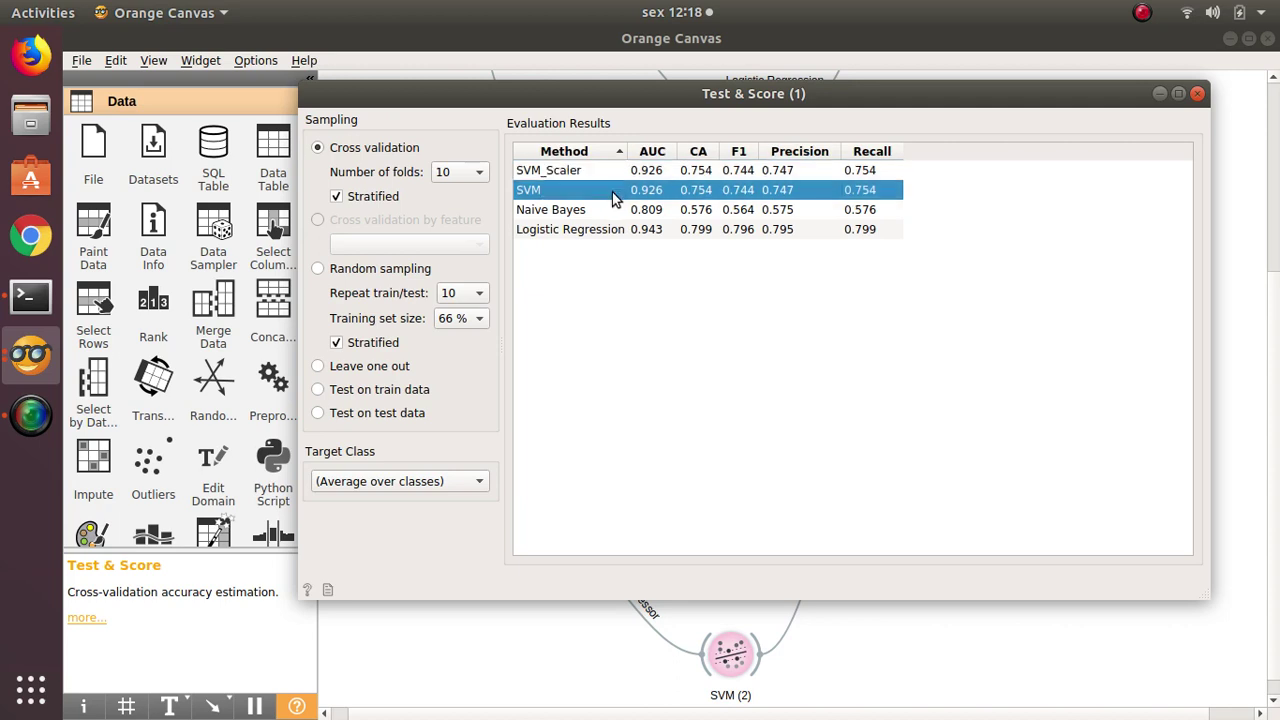
left_click(684, 396)
left_click(1197, 93)
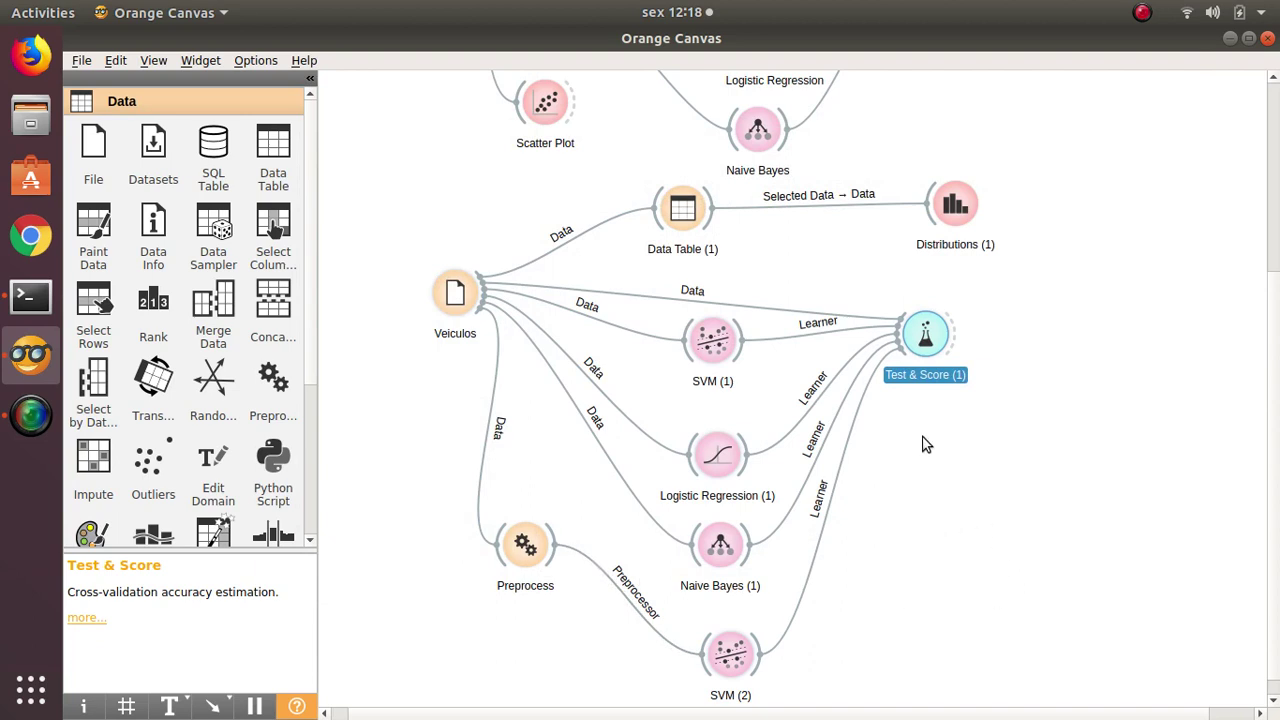
- Add a Logistic Regression widget fed by Preprocess, linking the Preprocessor output to its Preprocessor input
scroll(1110, 500, "down", 1)
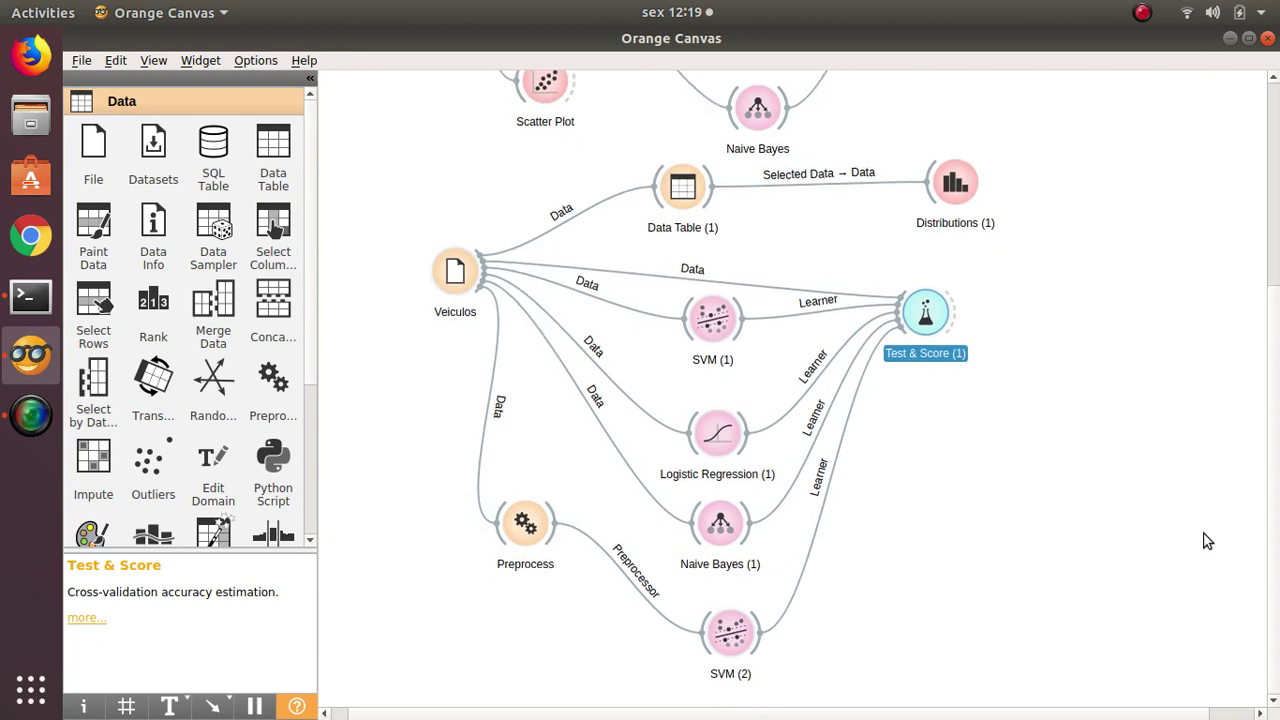
left_click(1058, 546)
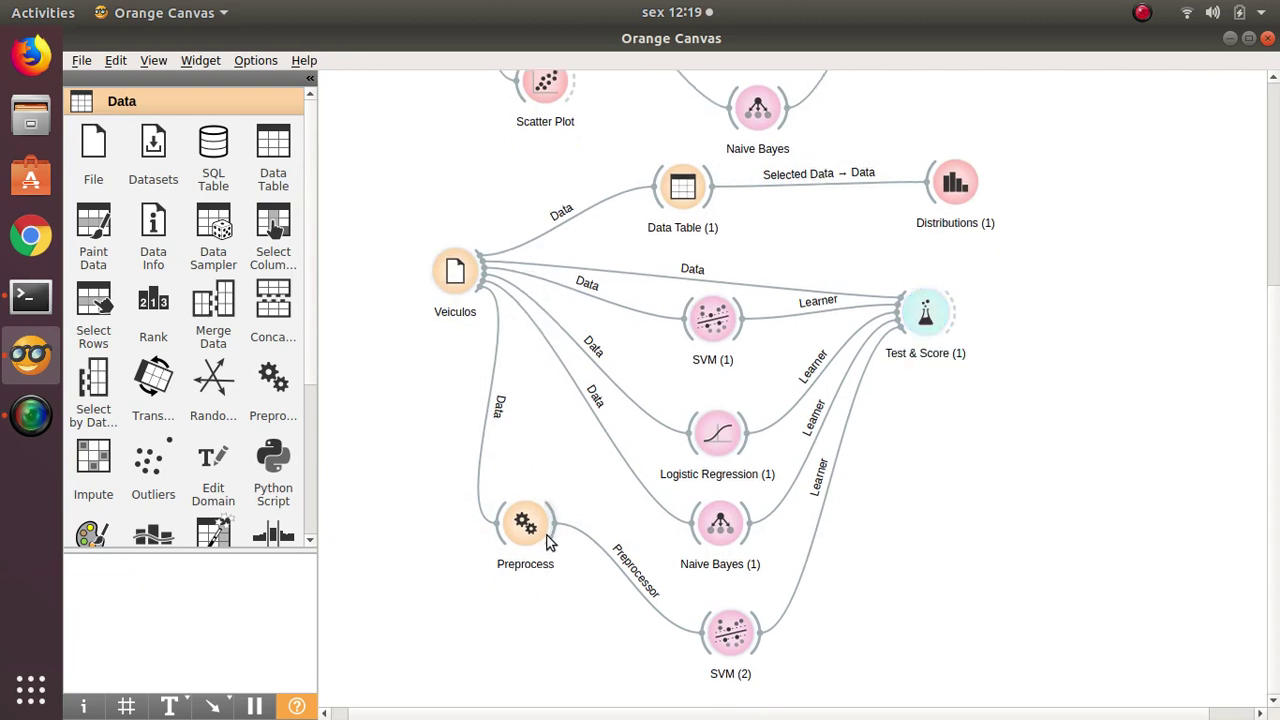
left_click_drag(549, 540, 684, 697)
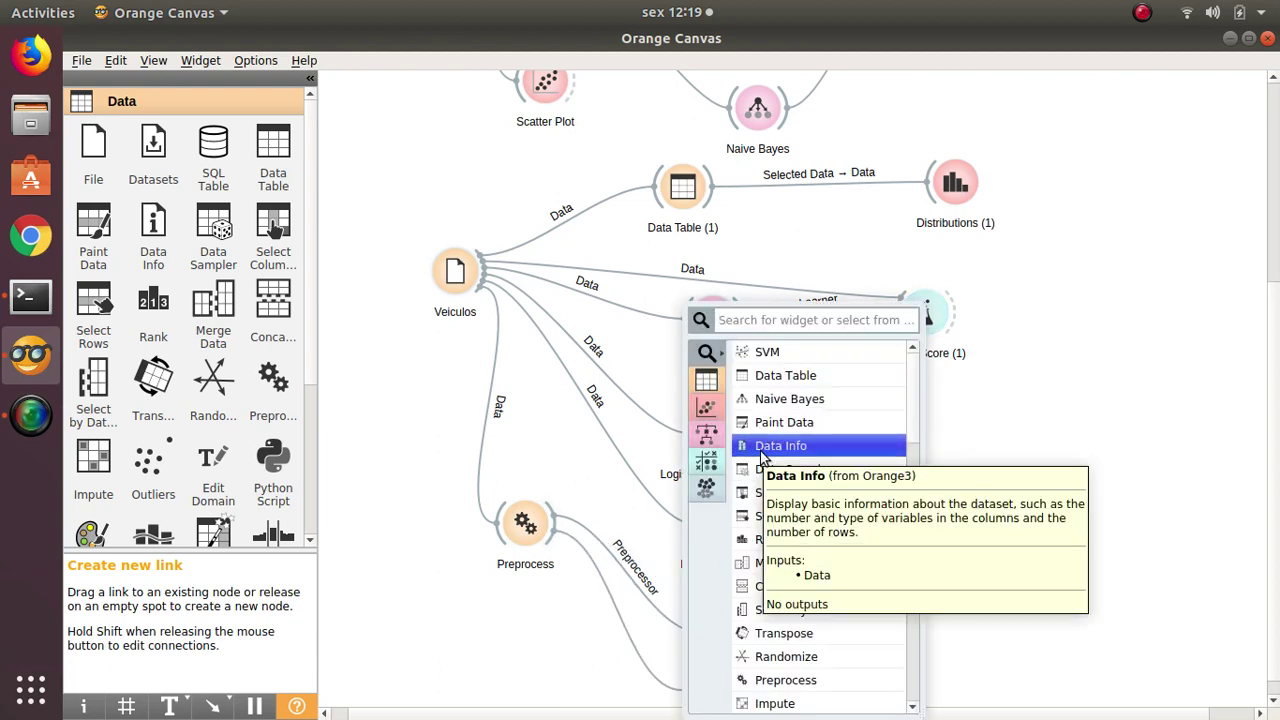
type("logi")
key("Return")
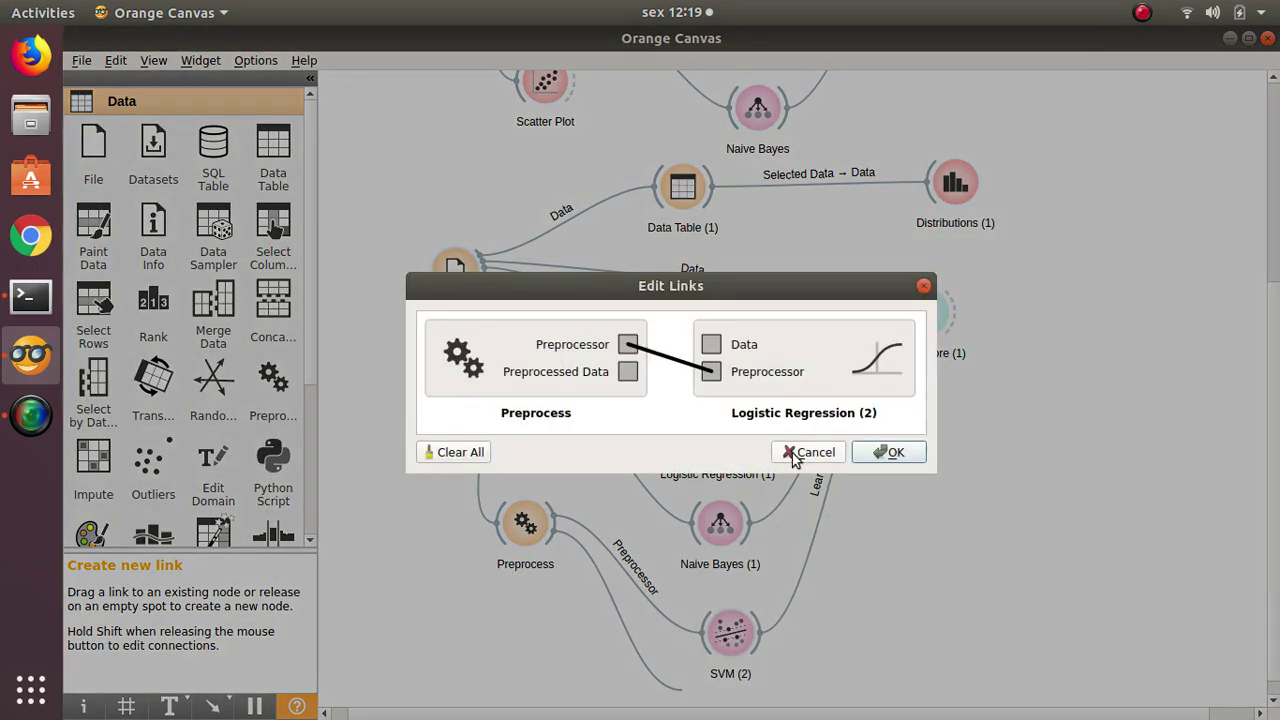
left_click(880, 452)
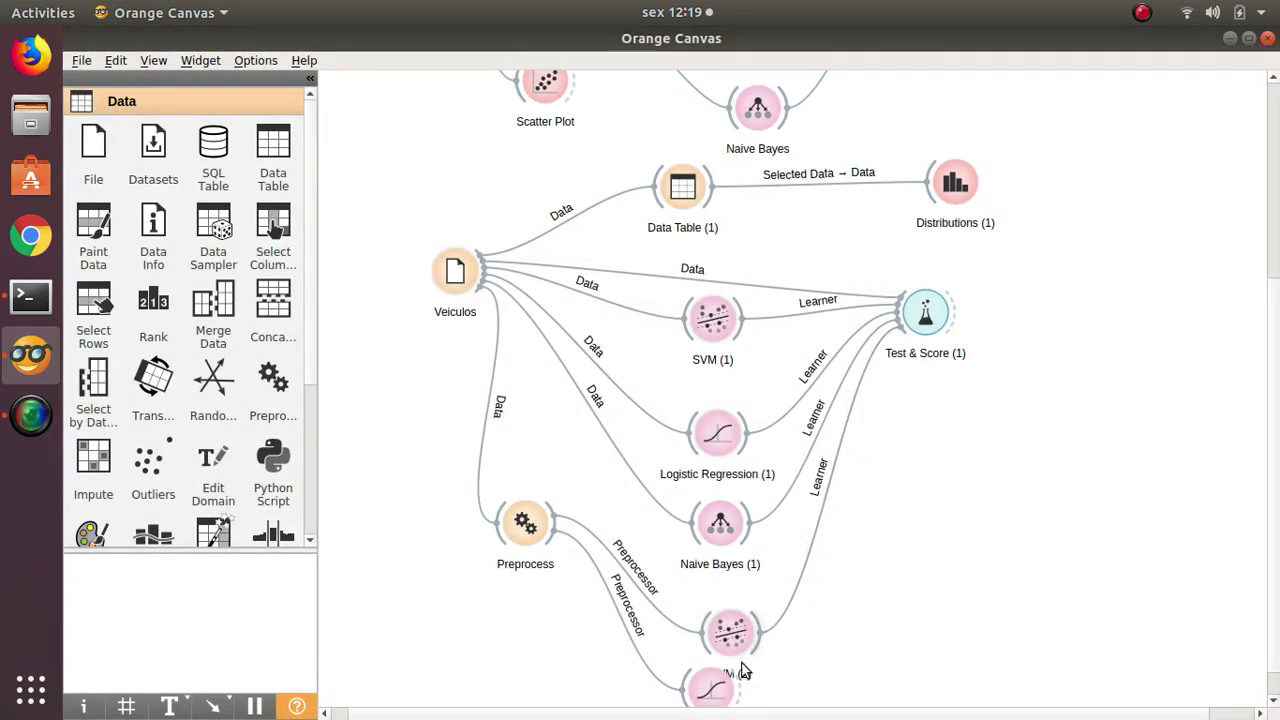
- Name the Logistic Regression (2) learner Logistic Regression_Scaler and connect the widget to Test & Score (1)
double_click(708, 693)
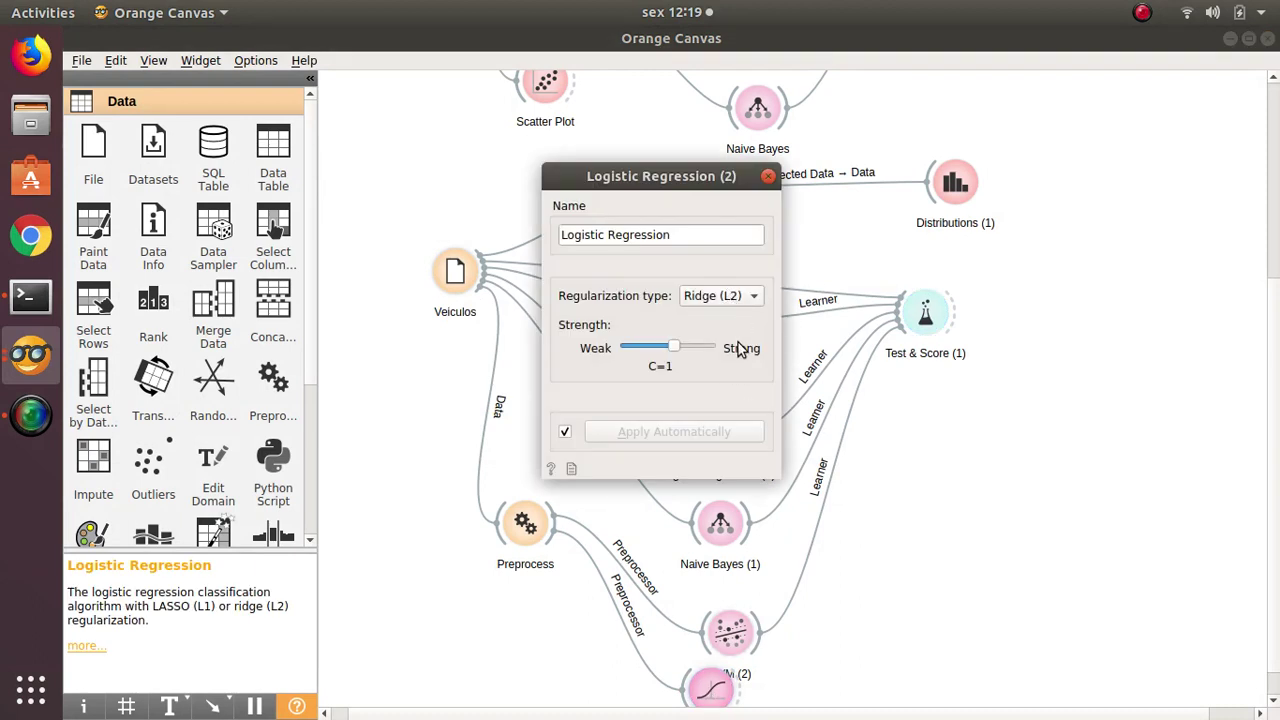
left_click(768, 176)
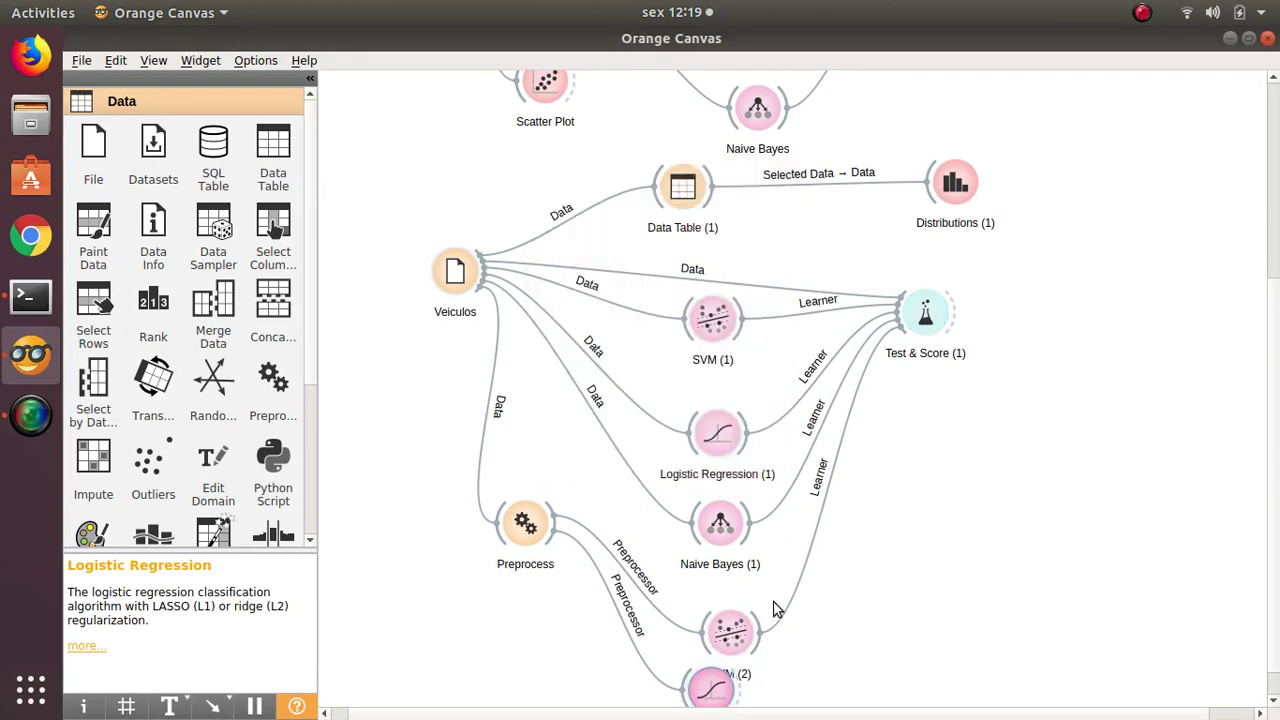
left_click_drag(744, 692, 712, 690)
double_click(712, 690)
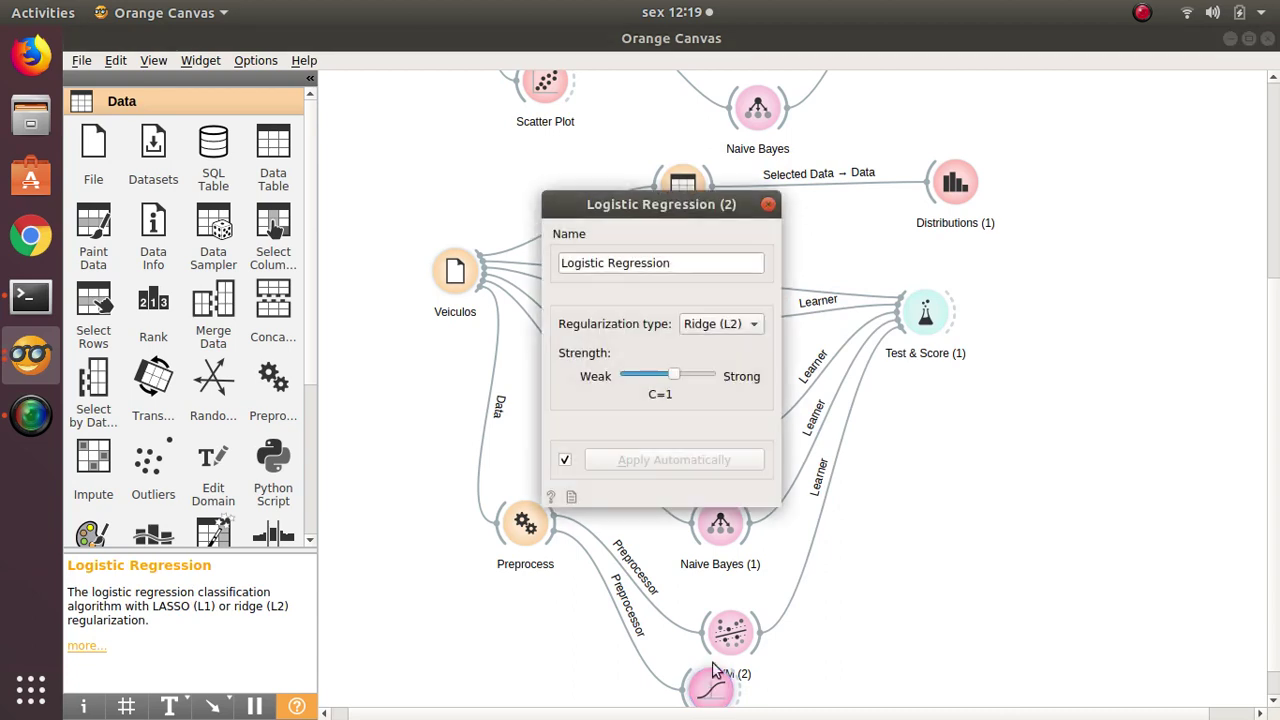
left_click(685, 263)
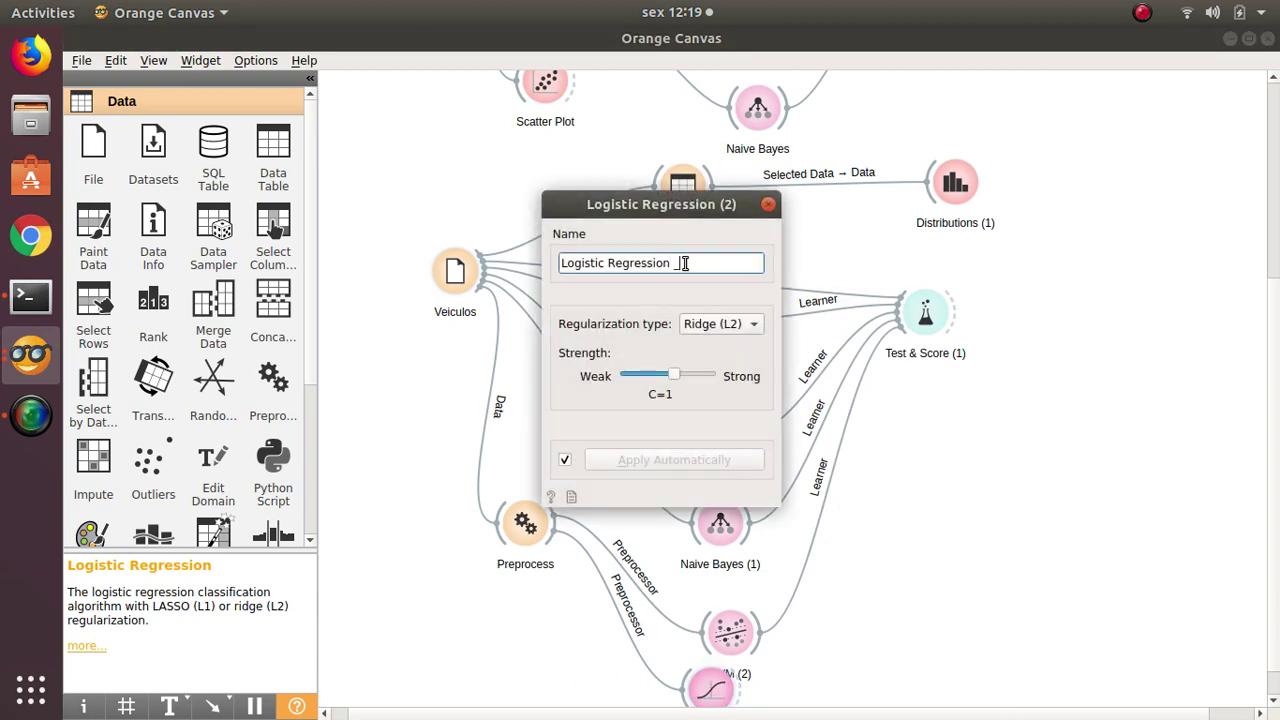
key("BackSpace")
type("_Scaler")
left_click(768, 204)
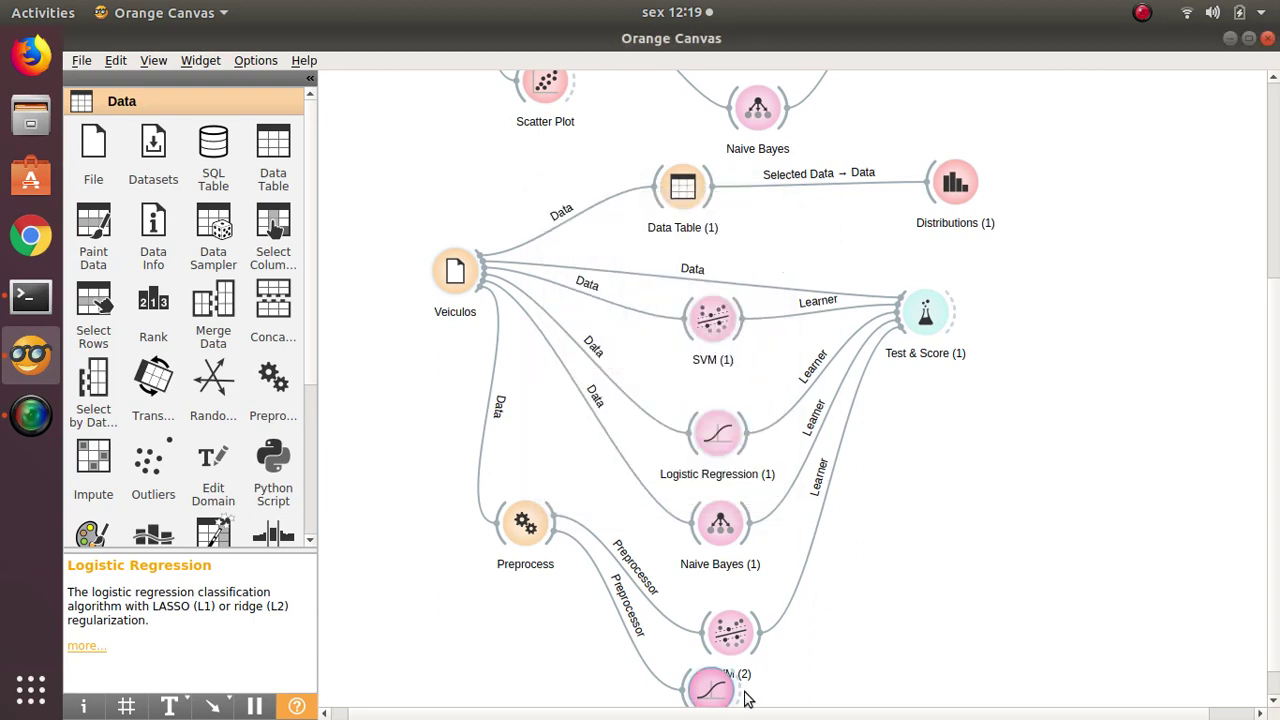
left_click_drag(746, 692, 925, 335)
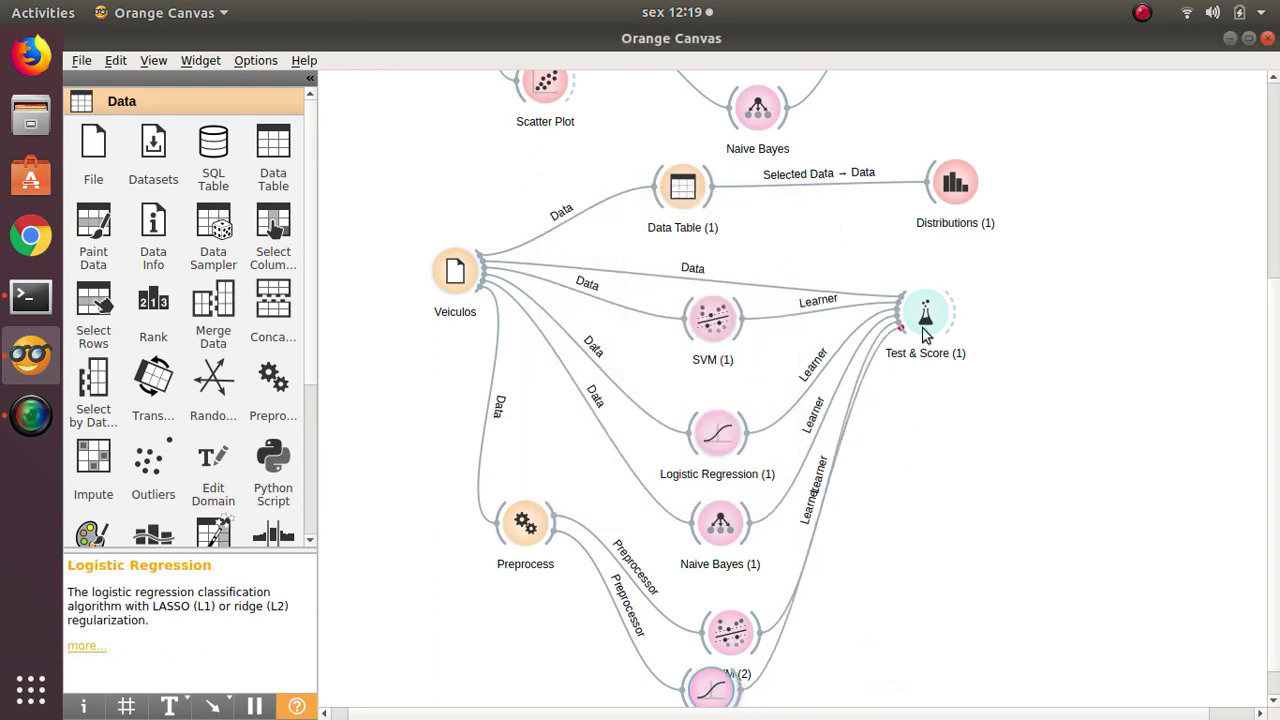
- Compare the Logistic Regression and Logistic Regression_Scaler evaluation results in Test & Score (1), and close the window
double_click(926, 322)
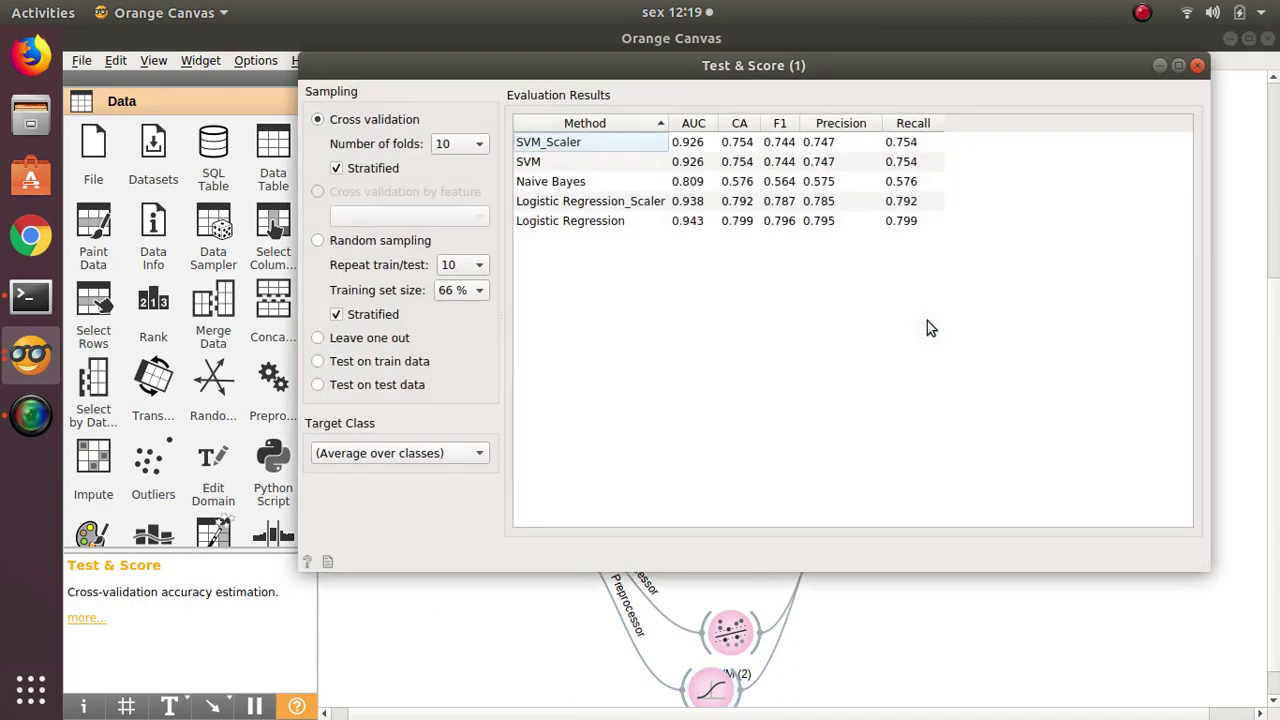
left_click(630, 226)
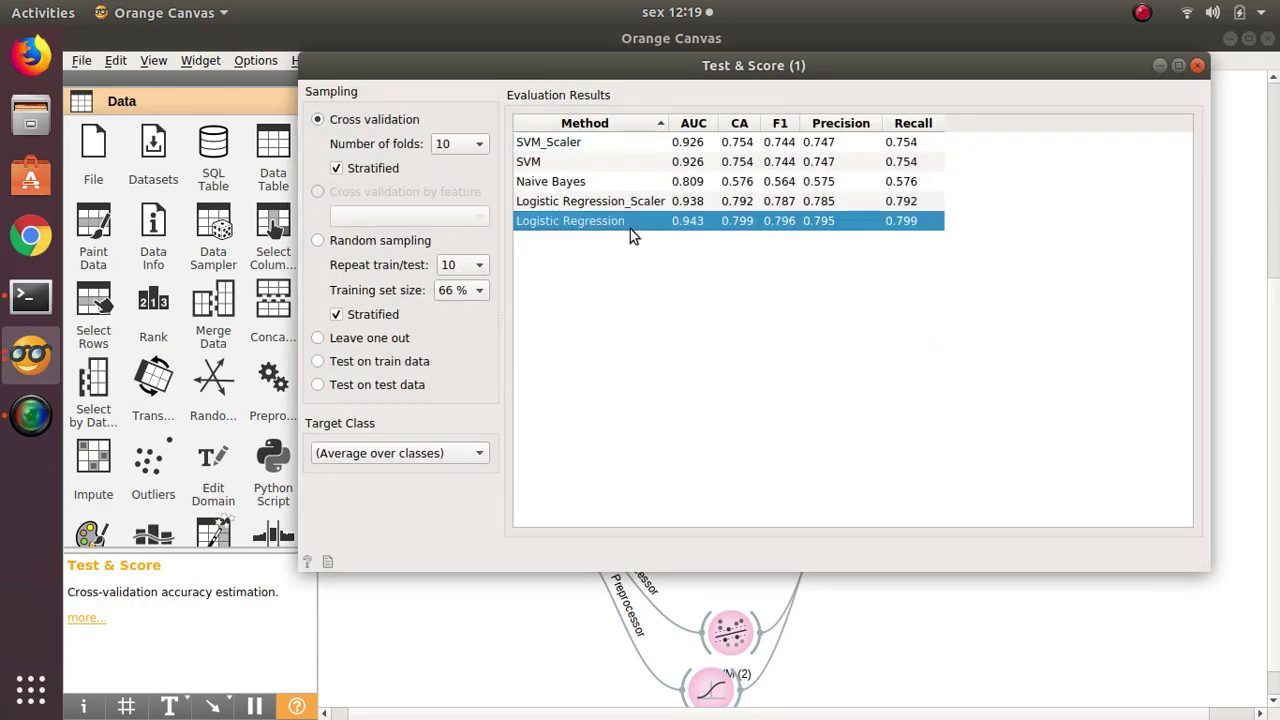
left_click(656, 208)
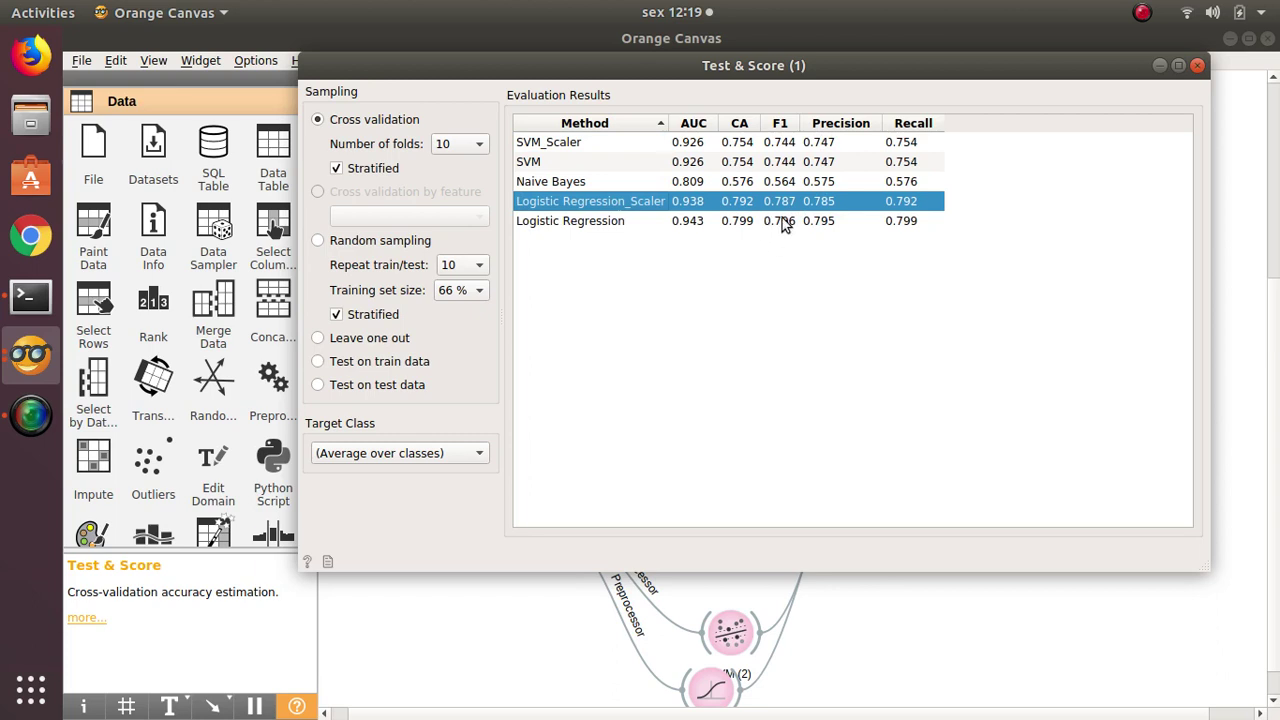
left_click(752, 226)
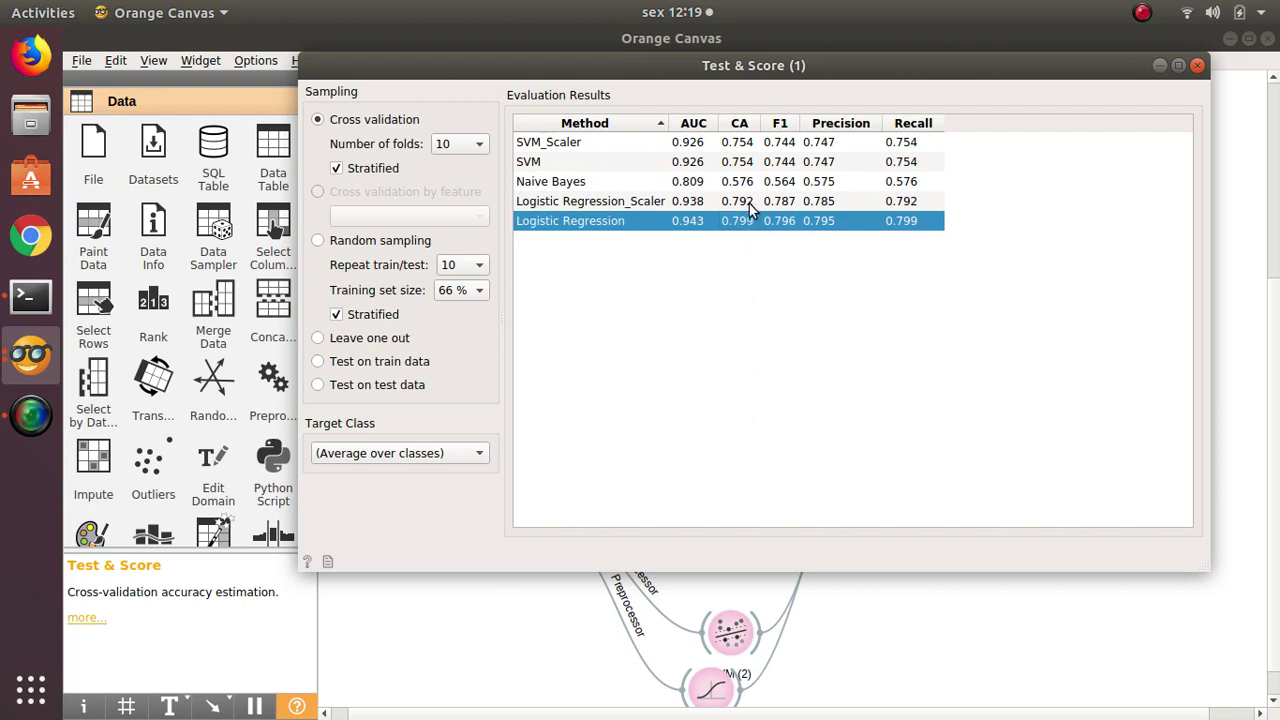
left_click(749, 203)
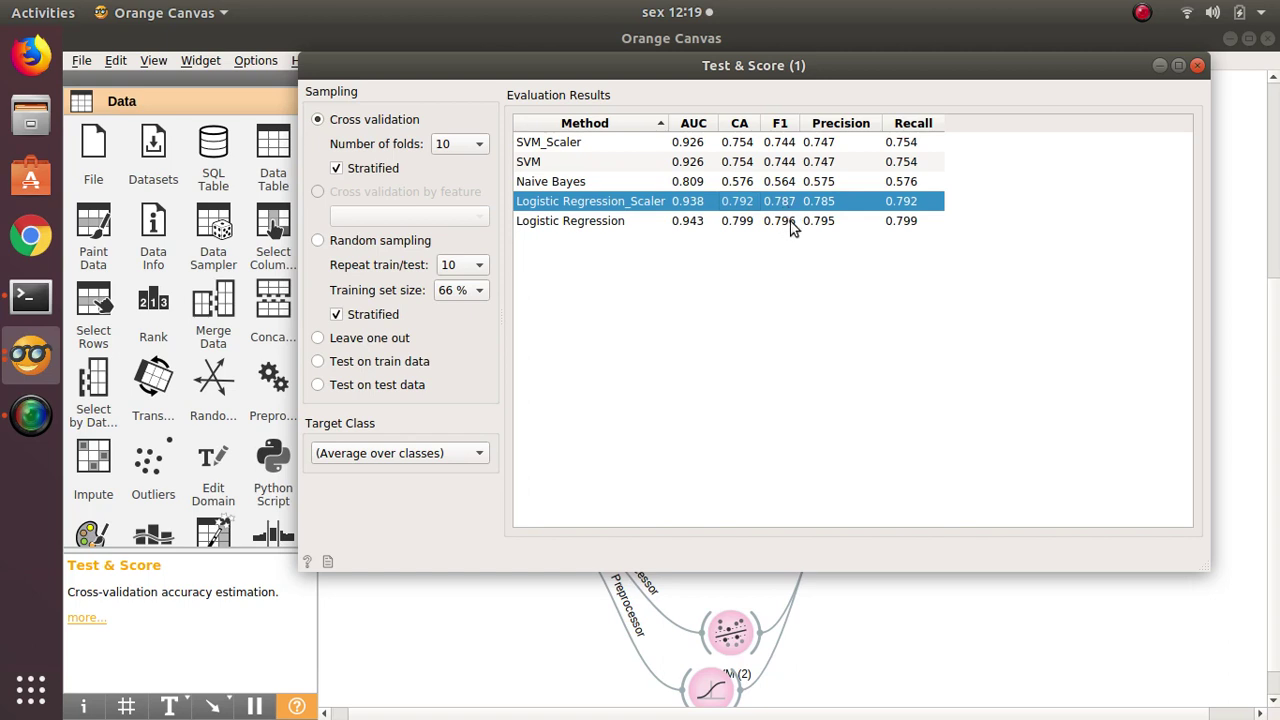
left_click(792, 224)
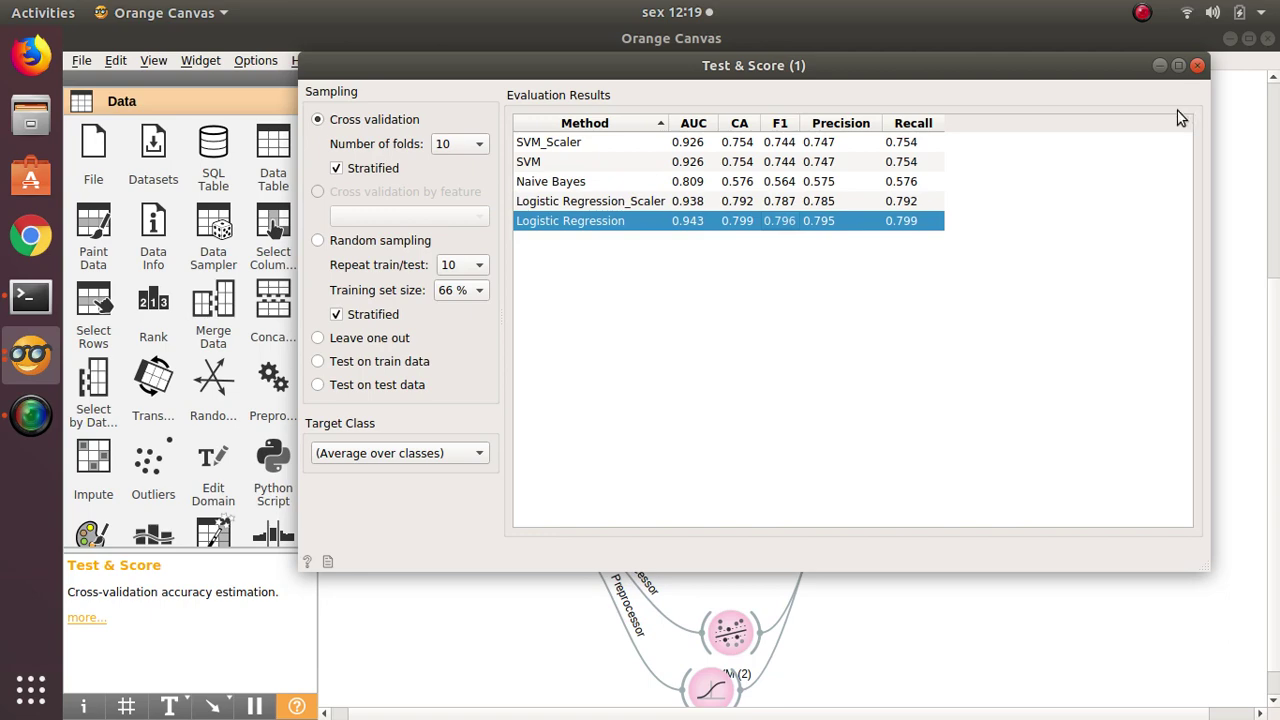
left_click(1197, 65)
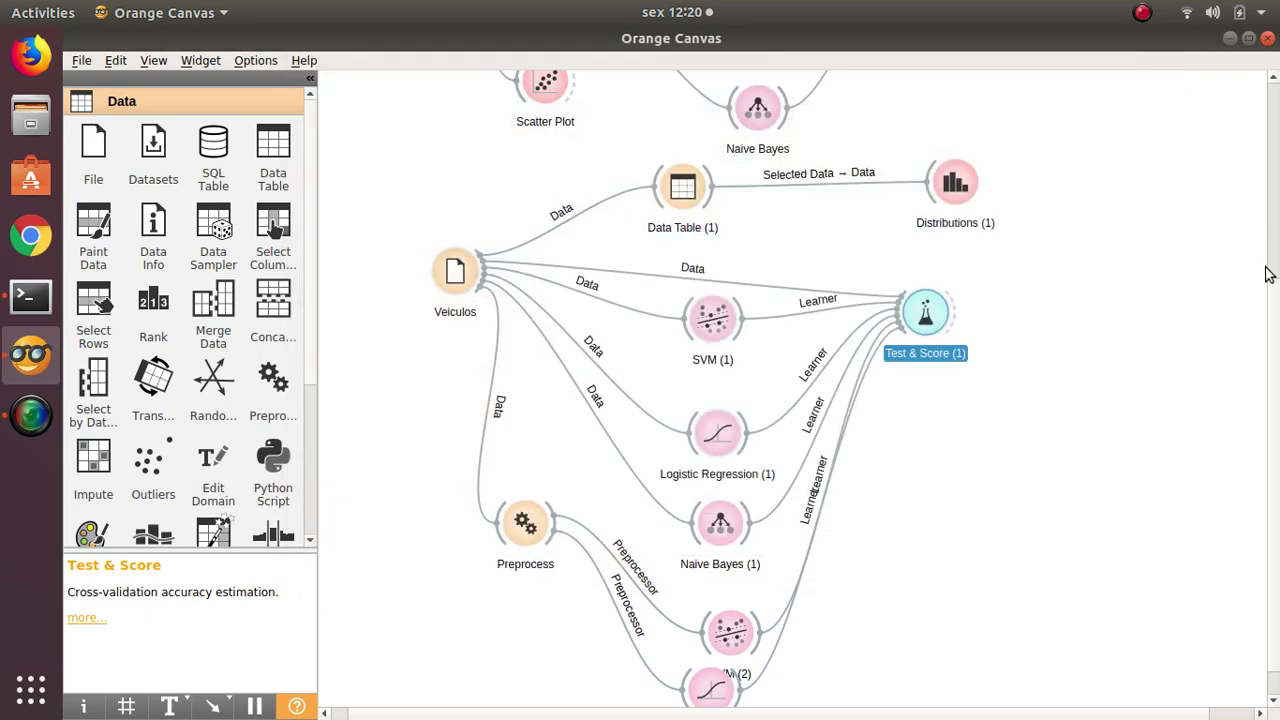
- Spread out the workflow by shifting Preprocess and Veiculos farther left and Logistic Regression (2) clear below SVM (2)
scroll(1270, 320, "down", 1)
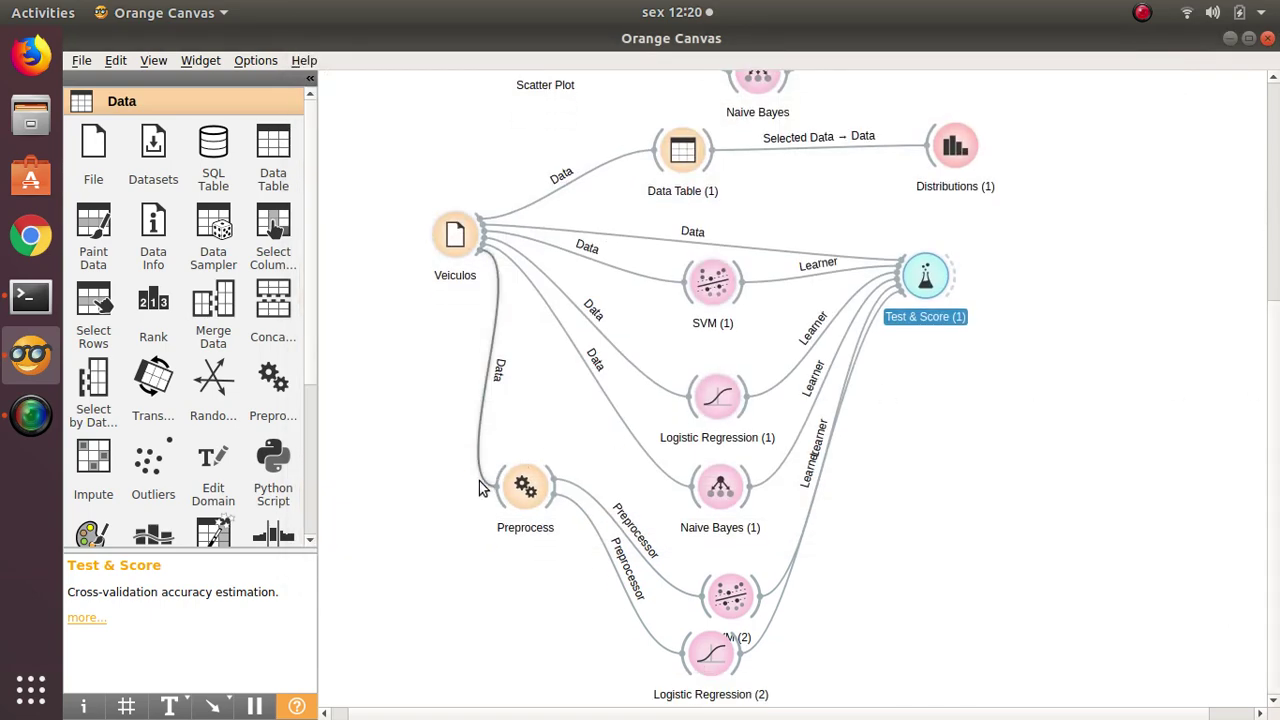
left_click_drag(510, 488, 418, 478)
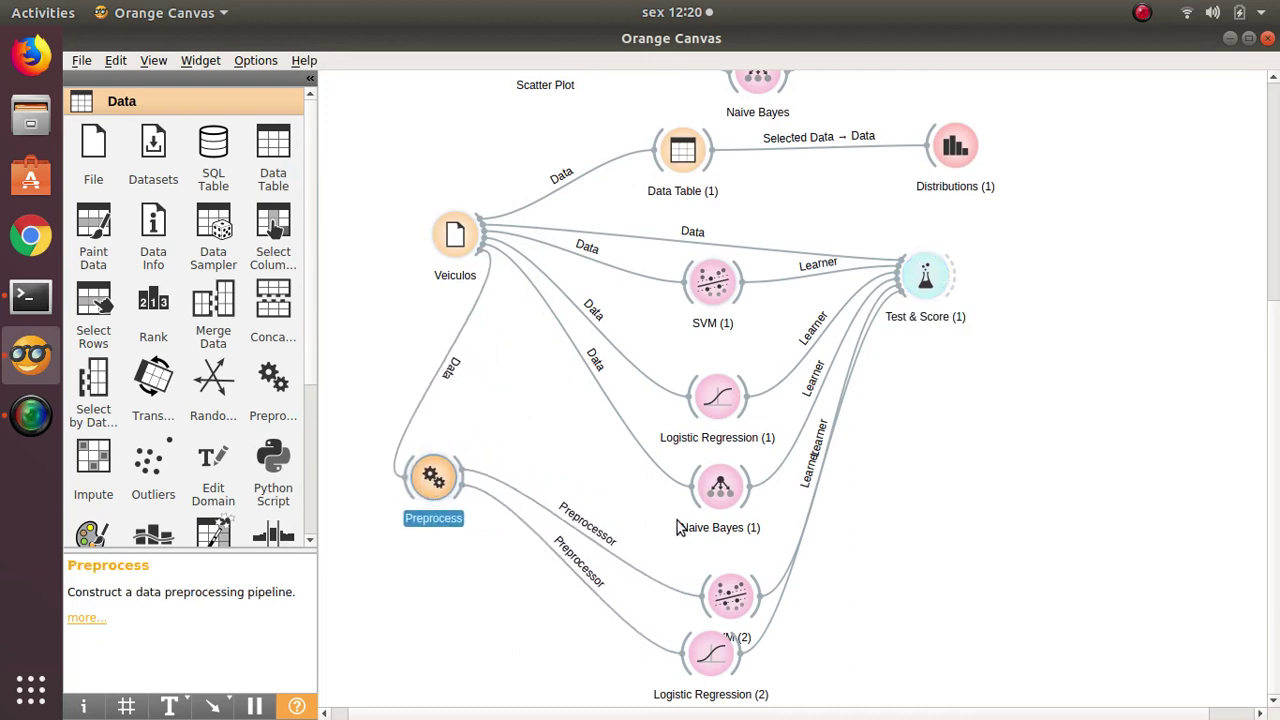
mouse_move(737, 663)
left_mouse_down()
mouse_move(840, 700)
mouse_move(668, 708)
mouse_move(732, 688)
left_mouse_up()
scroll(1266, 710, "down", 1)
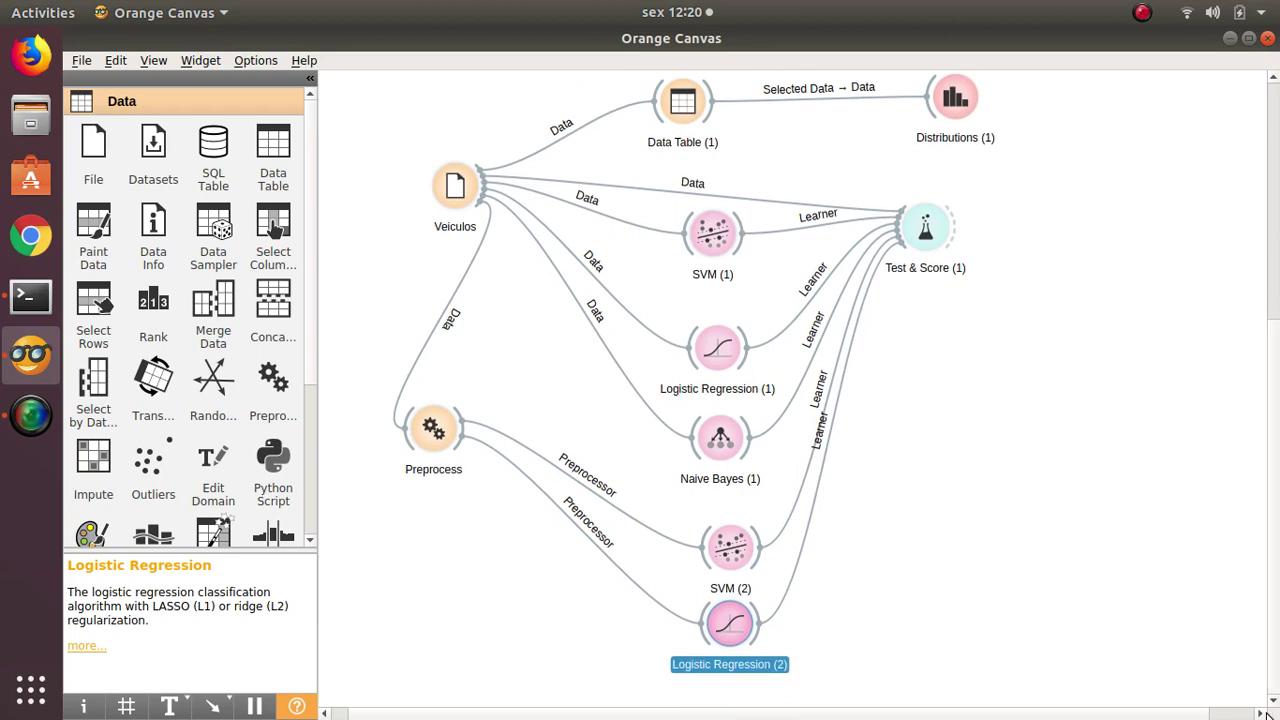
left_click(898, 445)
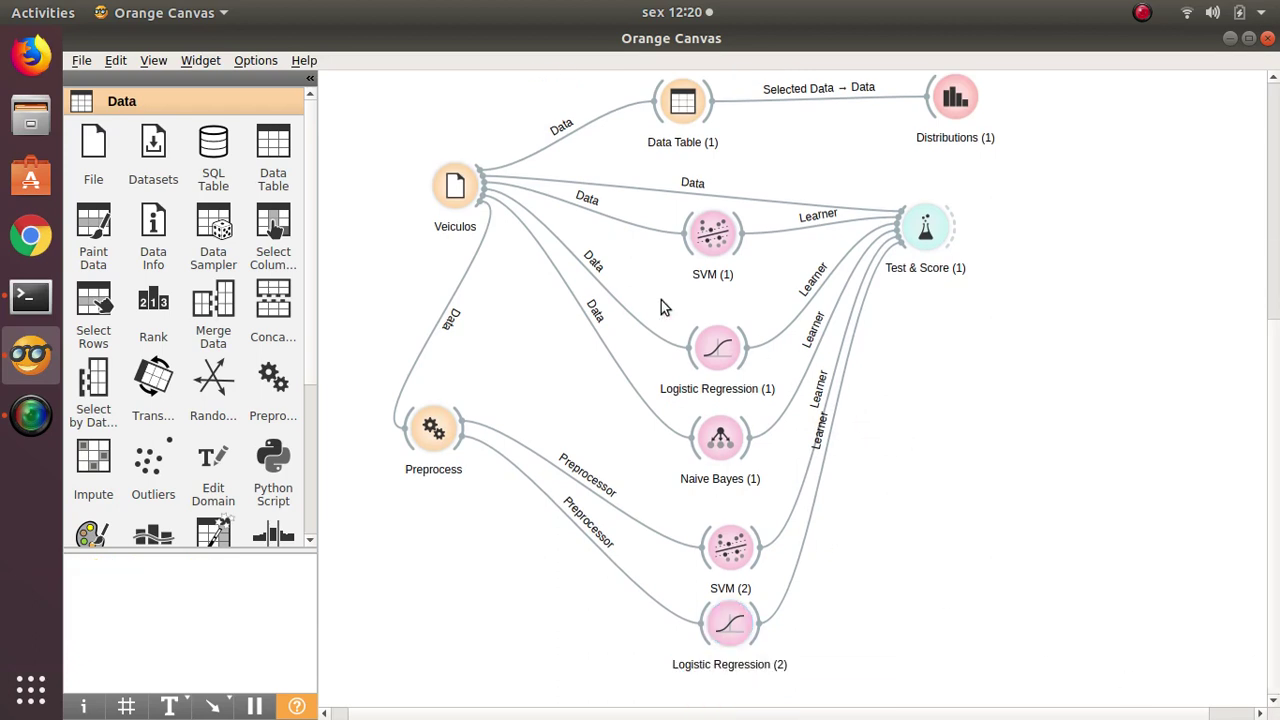
left_click_drag(455, 200, 362, 190)
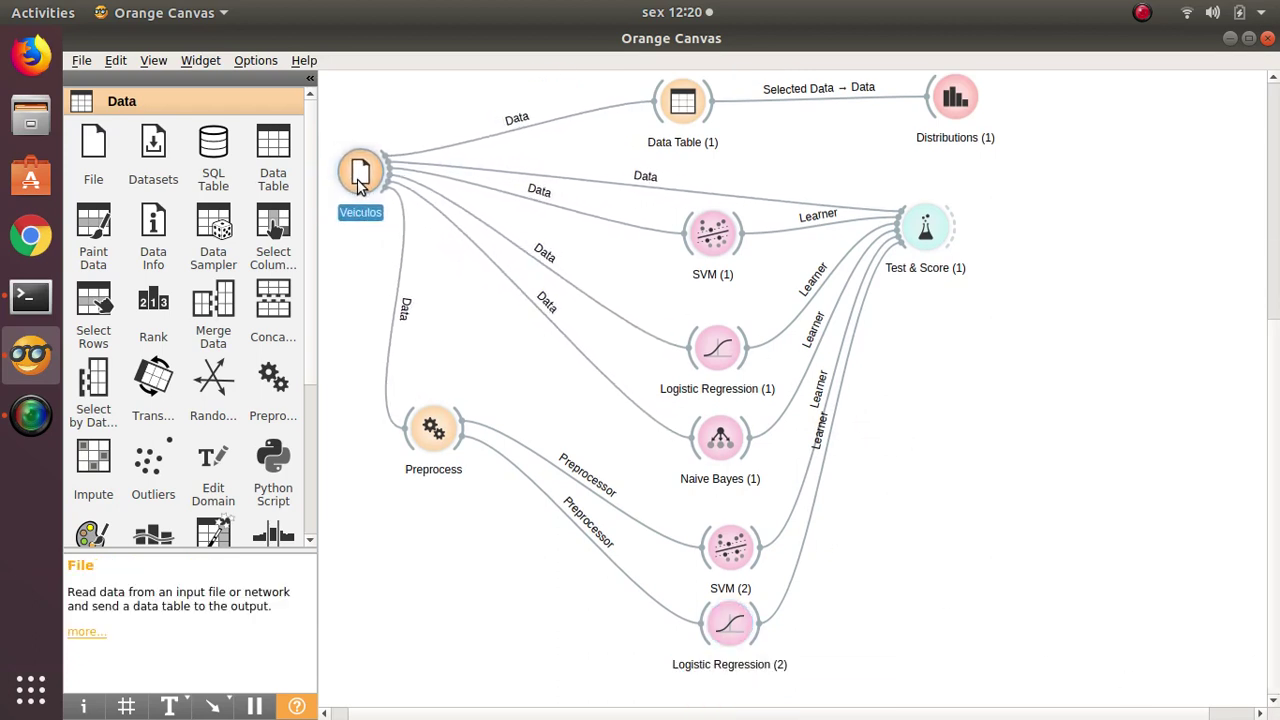
- Shift Preprocess up toward the learners and add a second Preprocess widget below it, fed by Veiculos
scroll(312, 378, "down", 1)
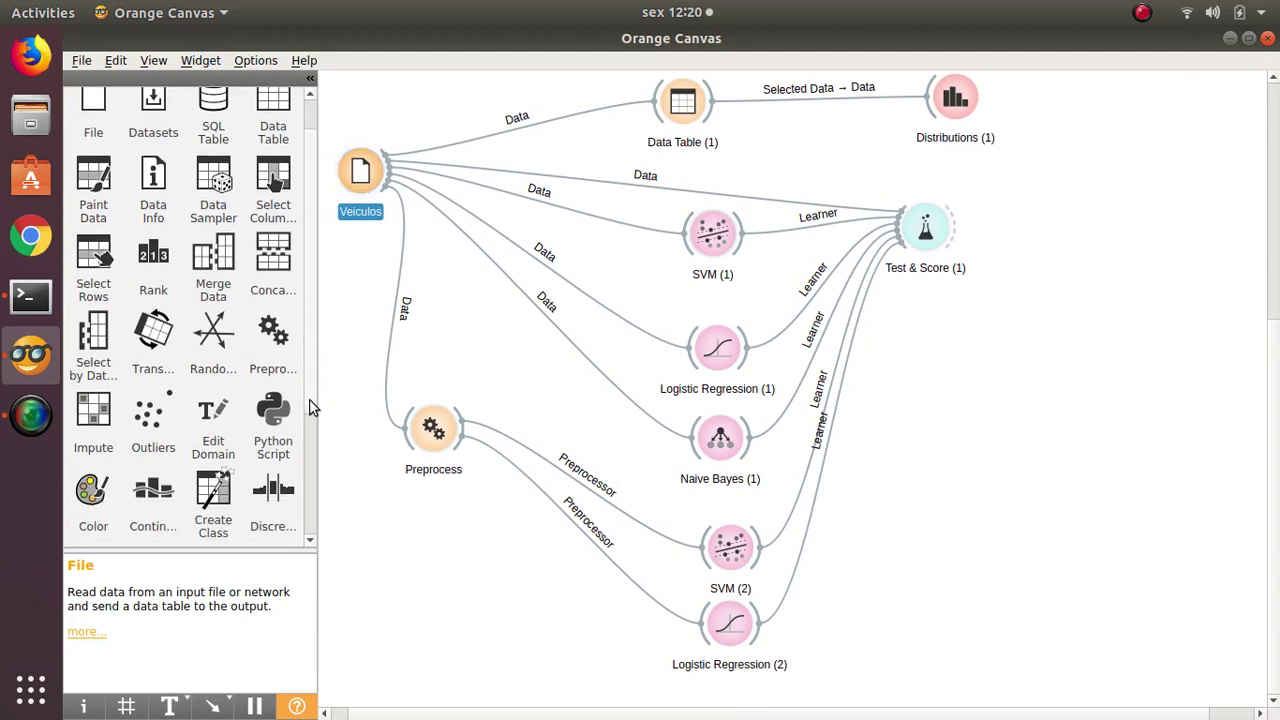
scroll(312, 405, "up", 1)
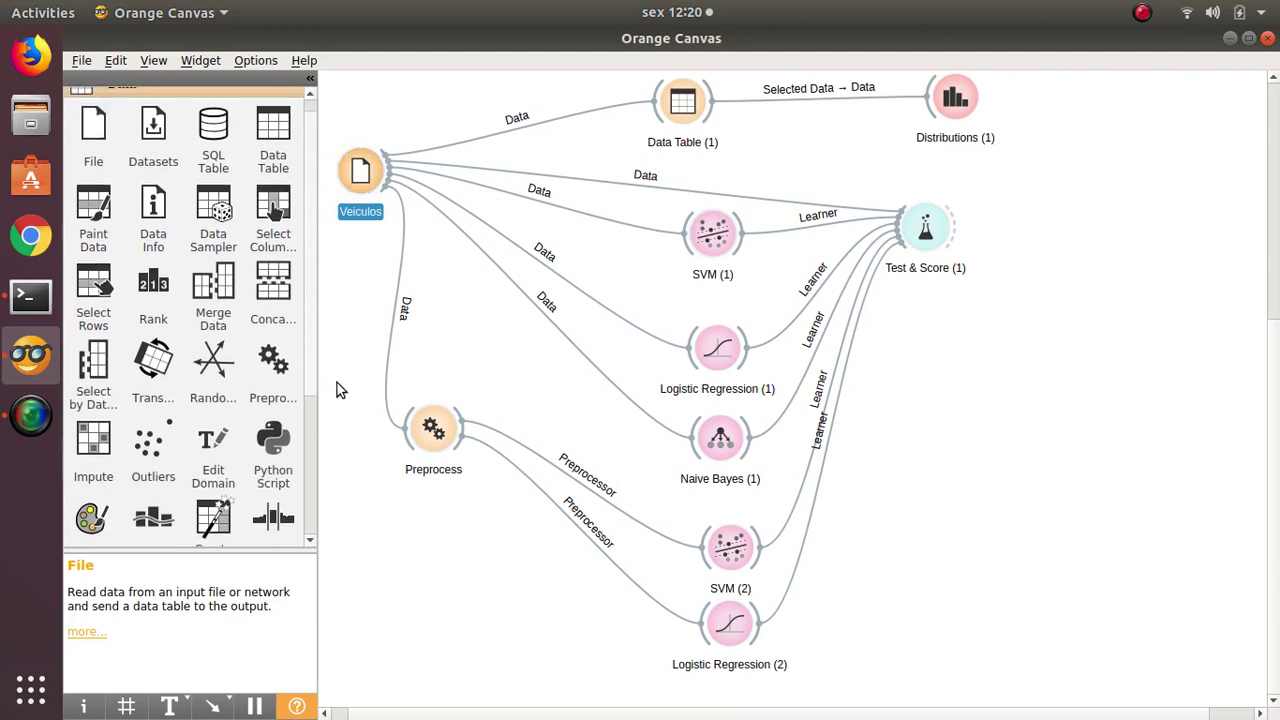
scroll(318, 400, "down", 1)
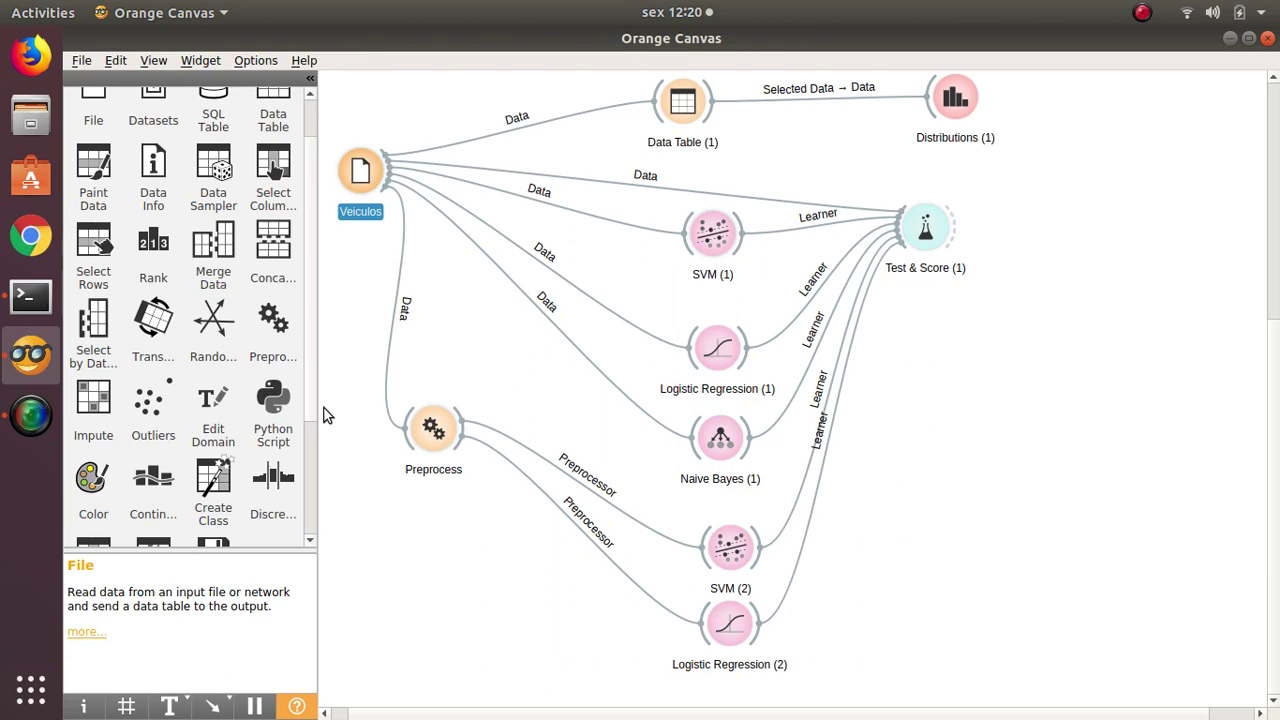
left_click_drag(436, 422, 498, 381)
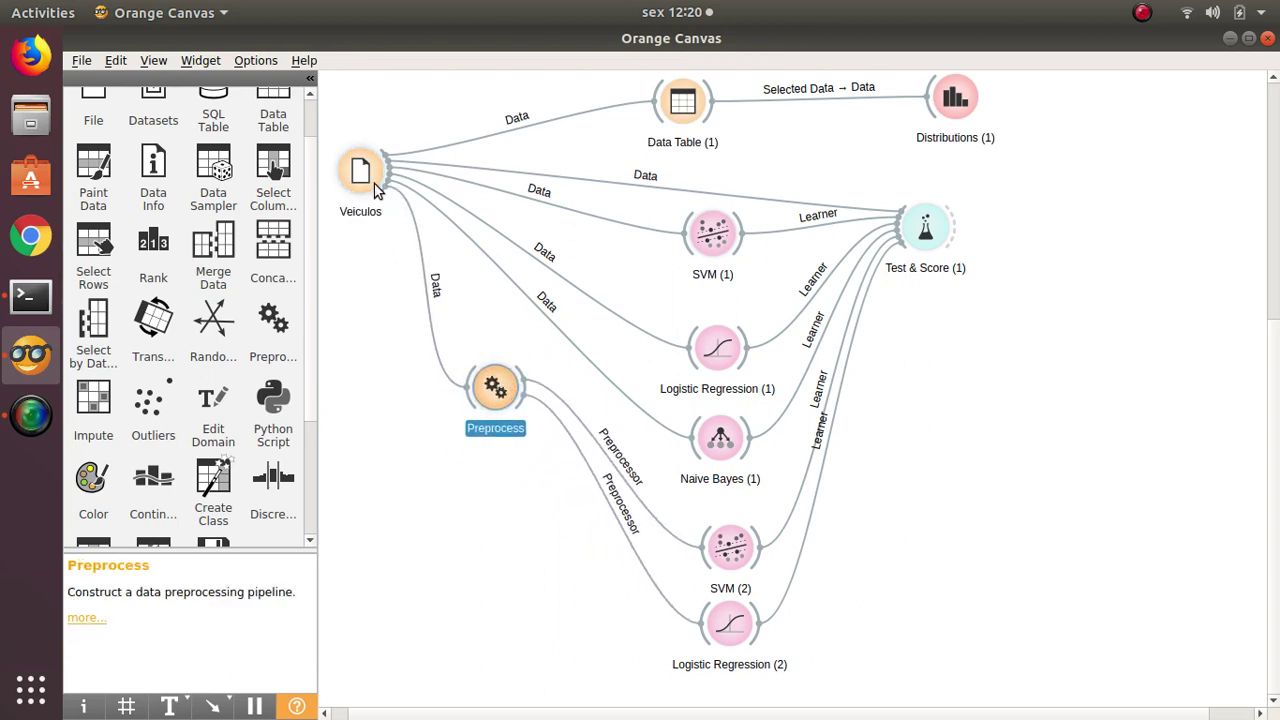
left_click_drag(377, 183, 452, 576)
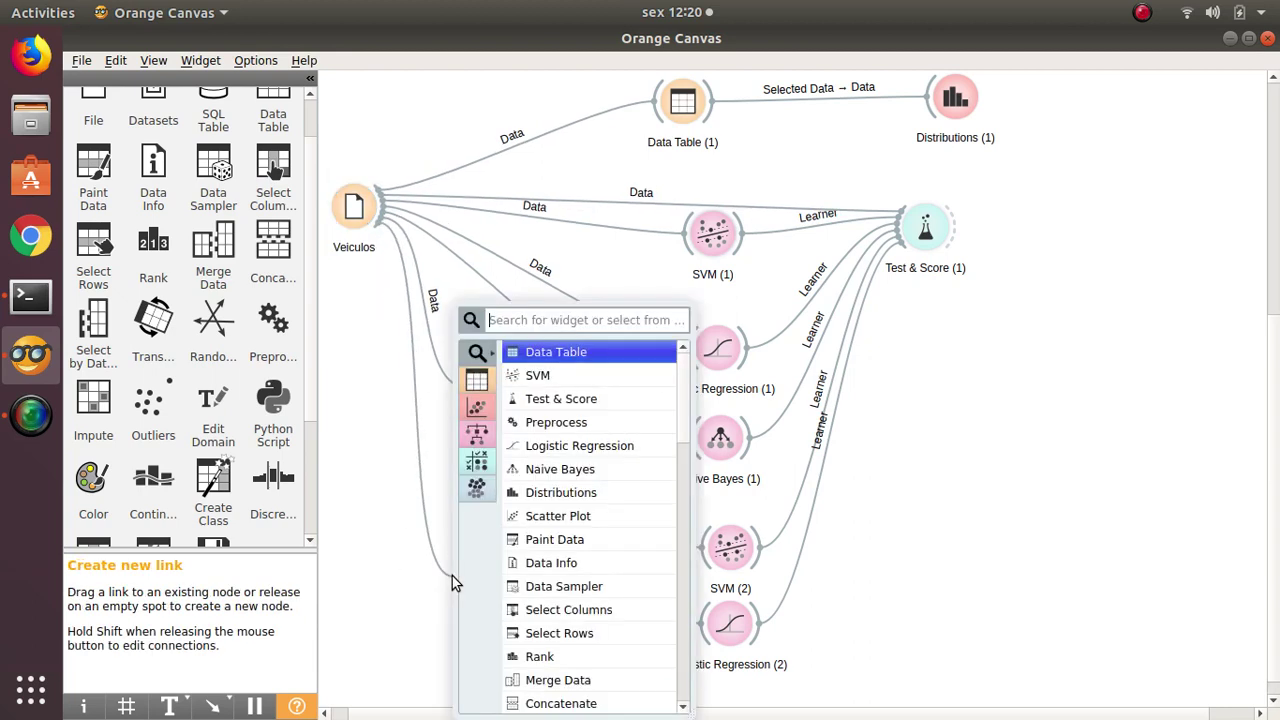
type("pre")
key("Return")
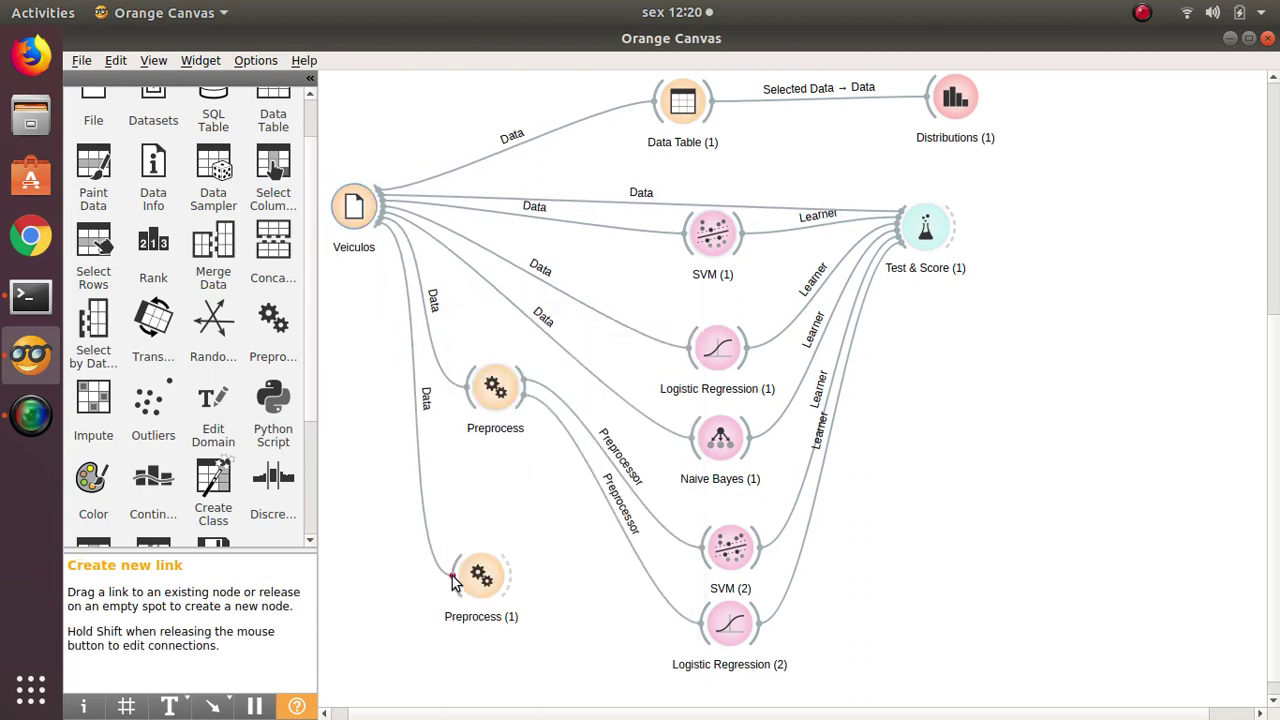
- Replace Normalize Features with Principal Component Analysis using 10 components in Preprocess (1), and close its window
double_click(475, 579)
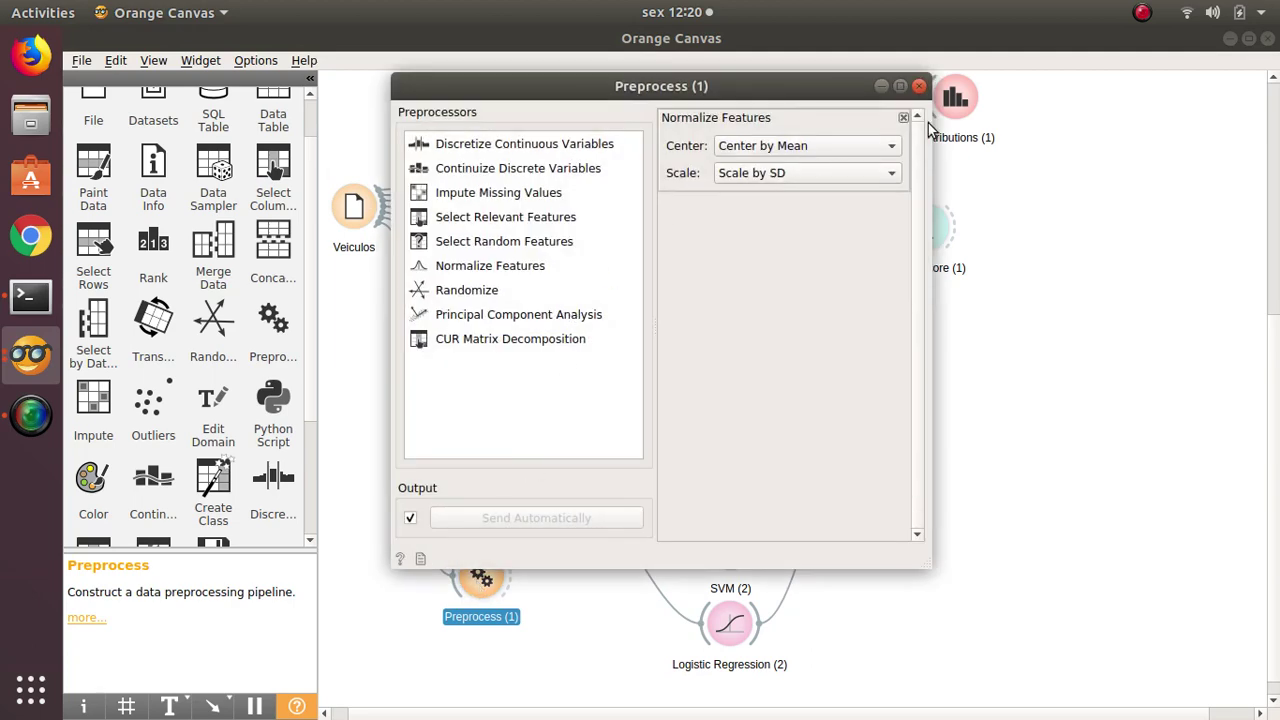
left_click(900, 86)
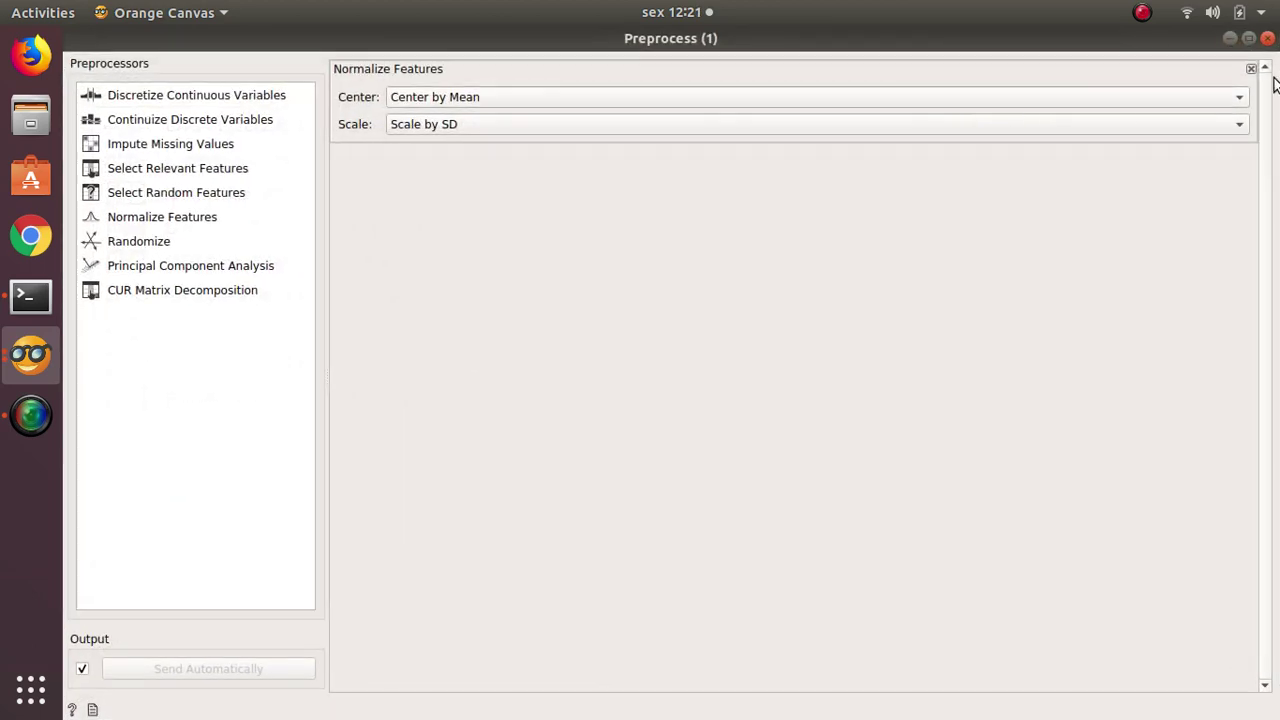
left_click(1251, 70)
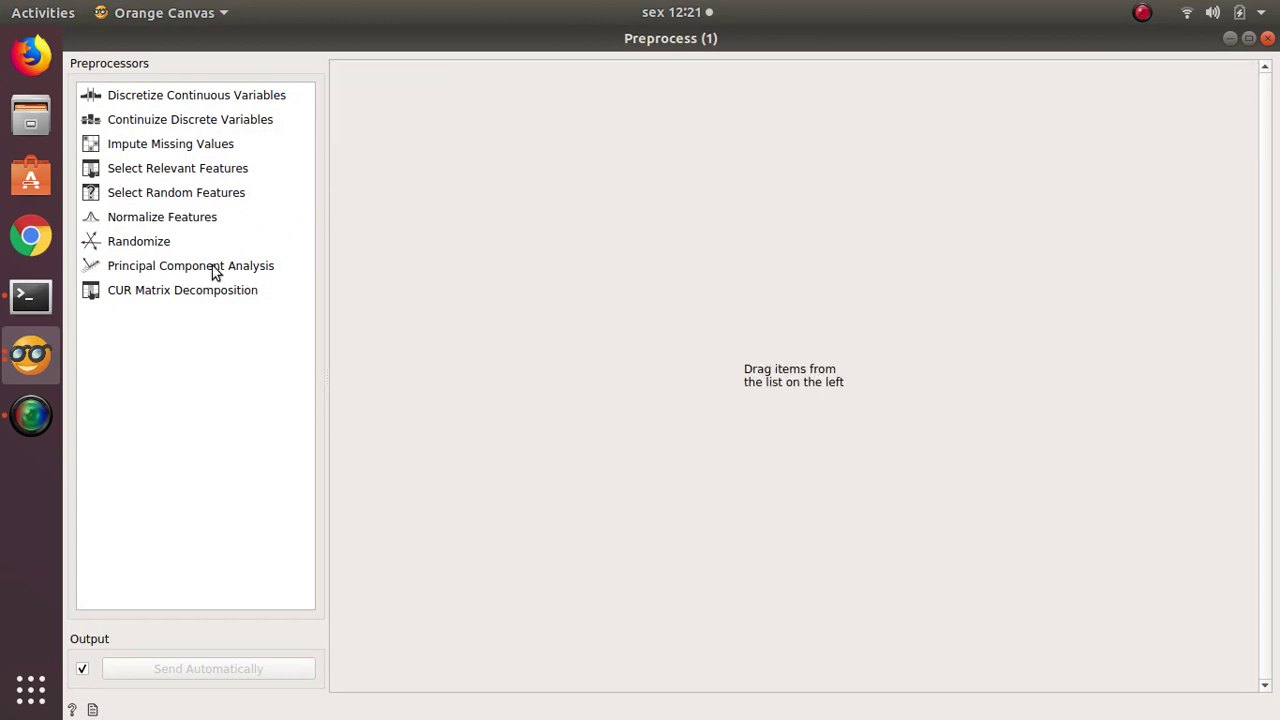
left_click_drag(212, 268, 390, 236)
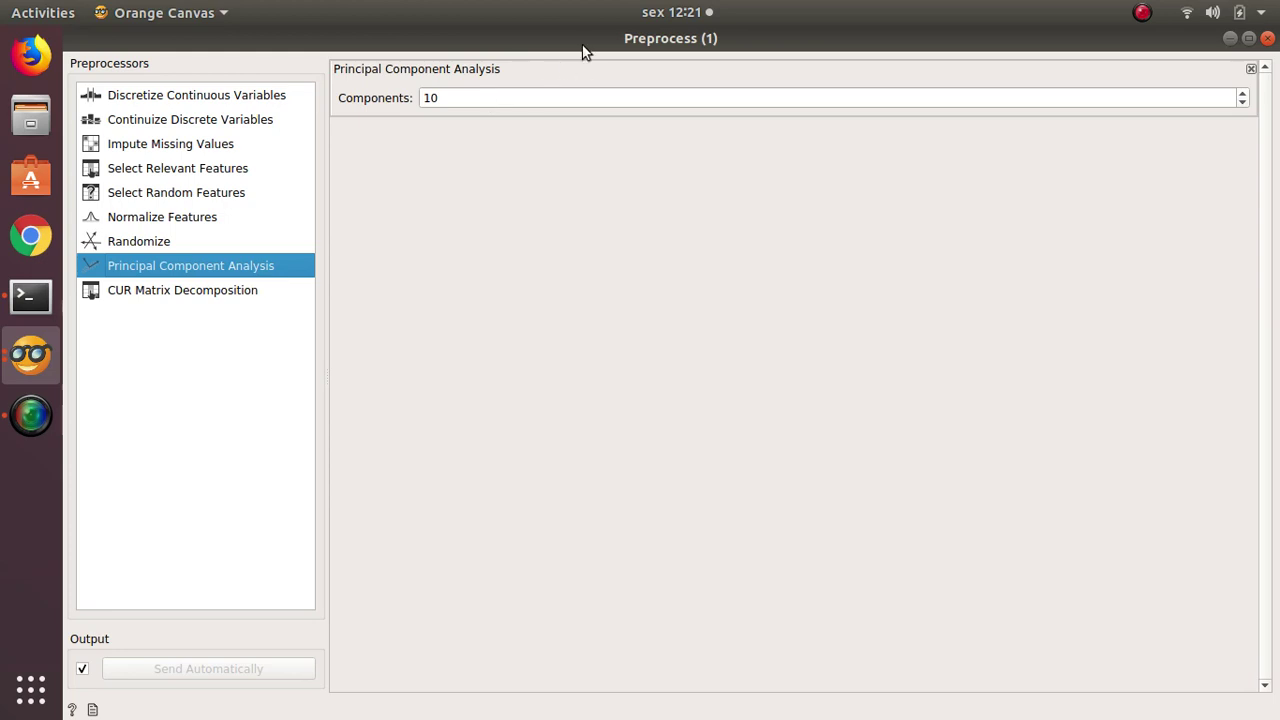
left_click(1242, 94)
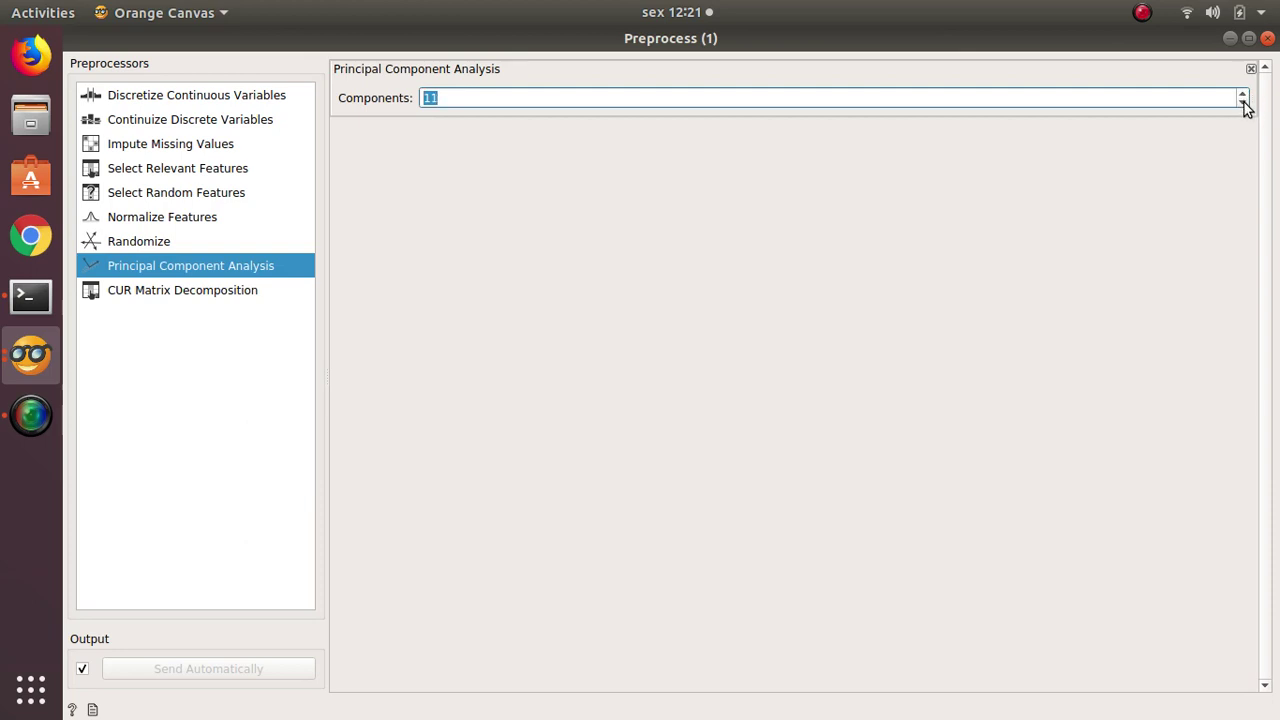
left_click(1243, 101)
left_click(1243, 101)
left_click(1243, 101)
left_click(1242, 93)
left_click(1242, 93)
double_click(930, 43)
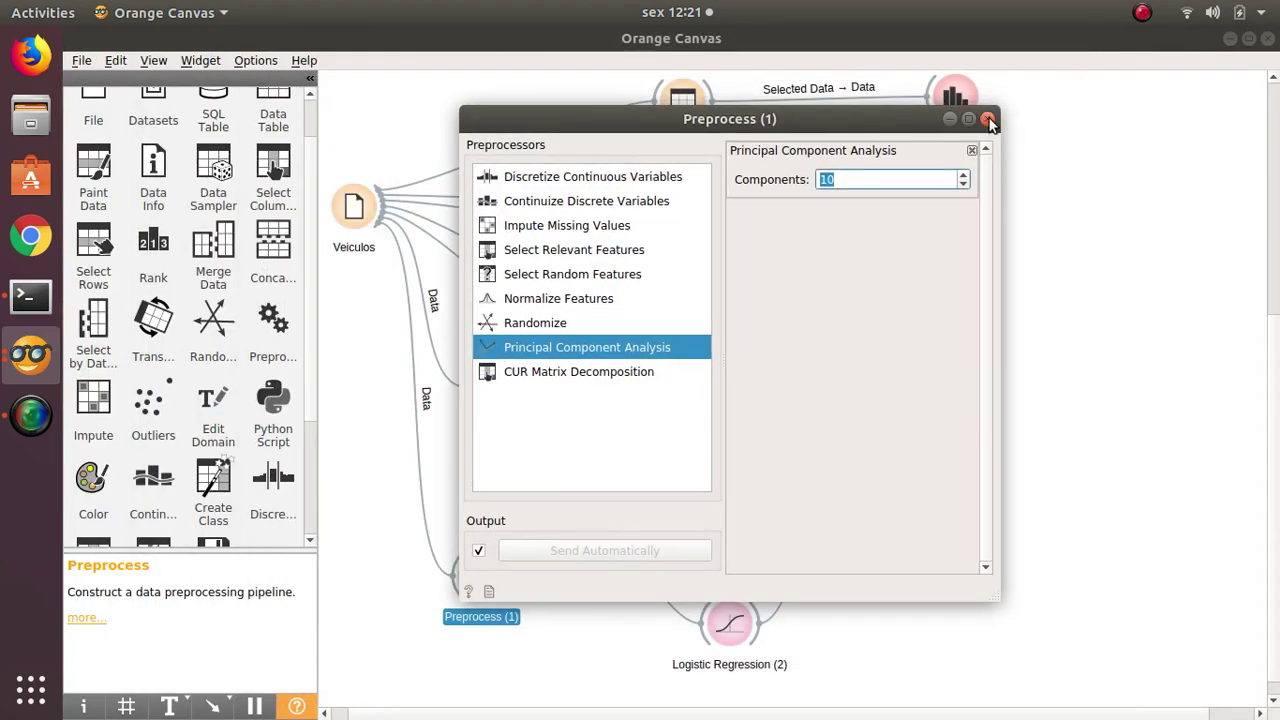
left_click(988, 119)
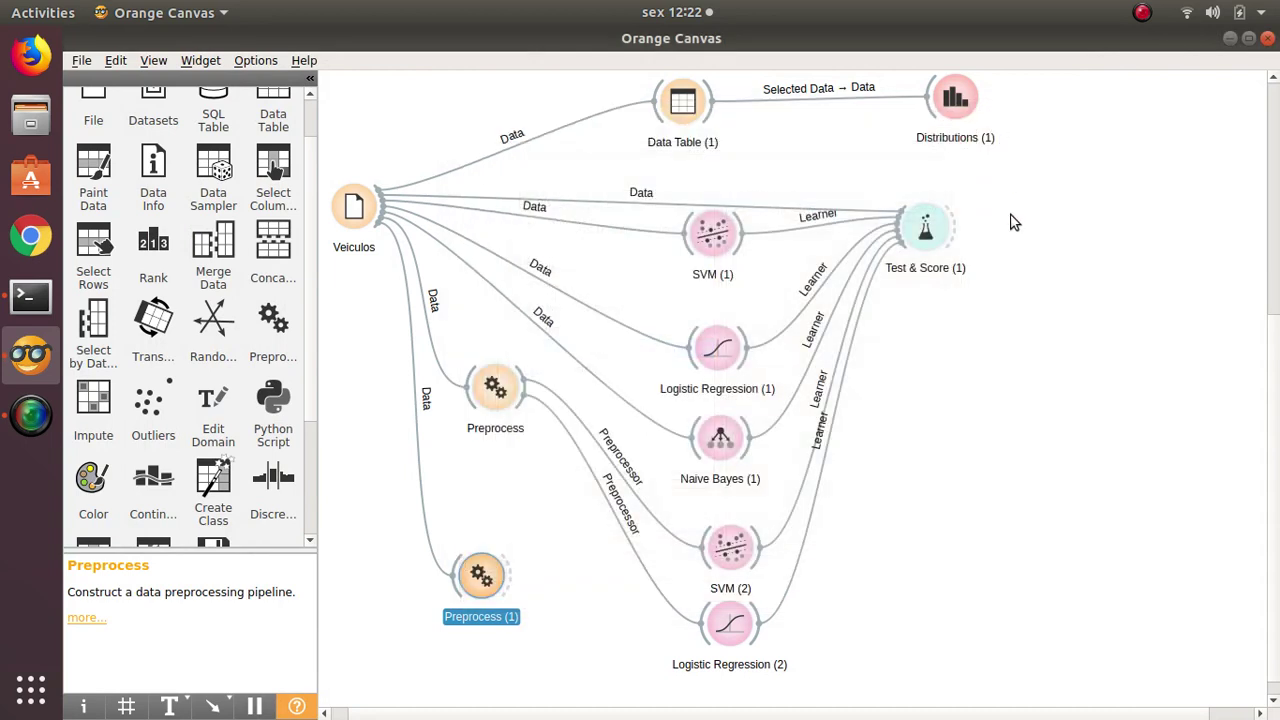
- Rename the Preprocess (1) widget as PCA
left_click(1143, 420)
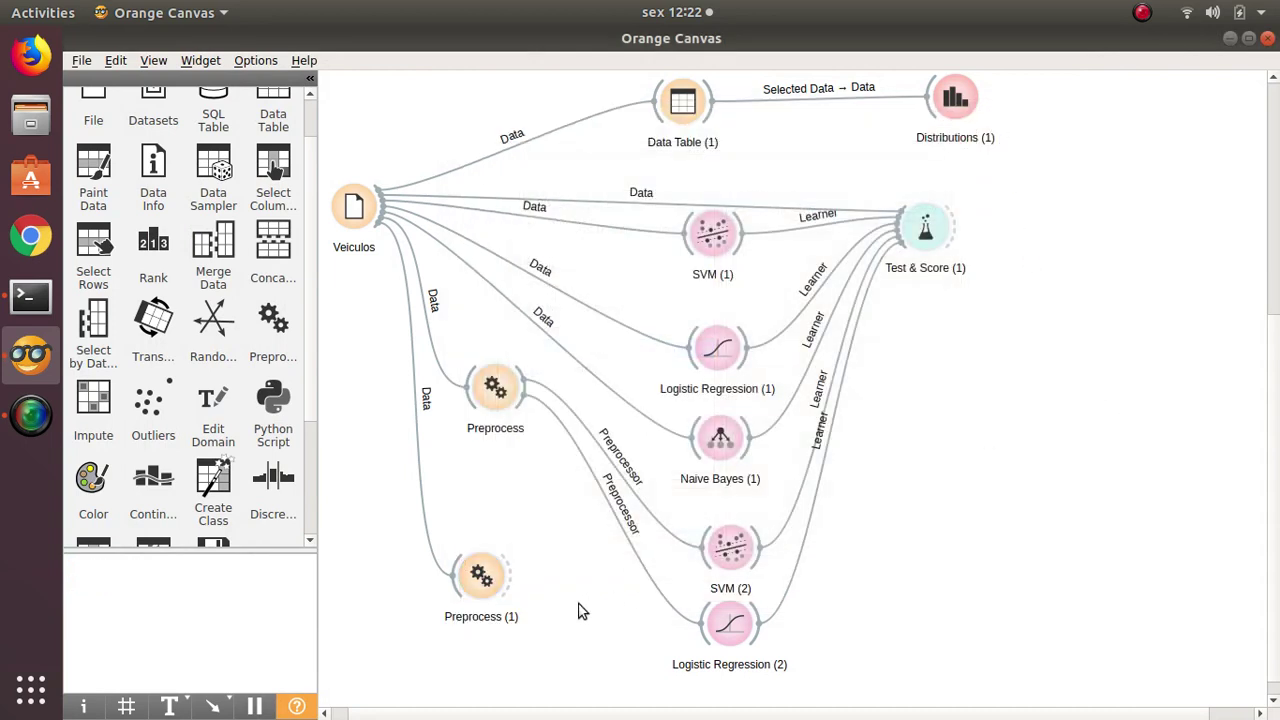
left_click(484, 607)
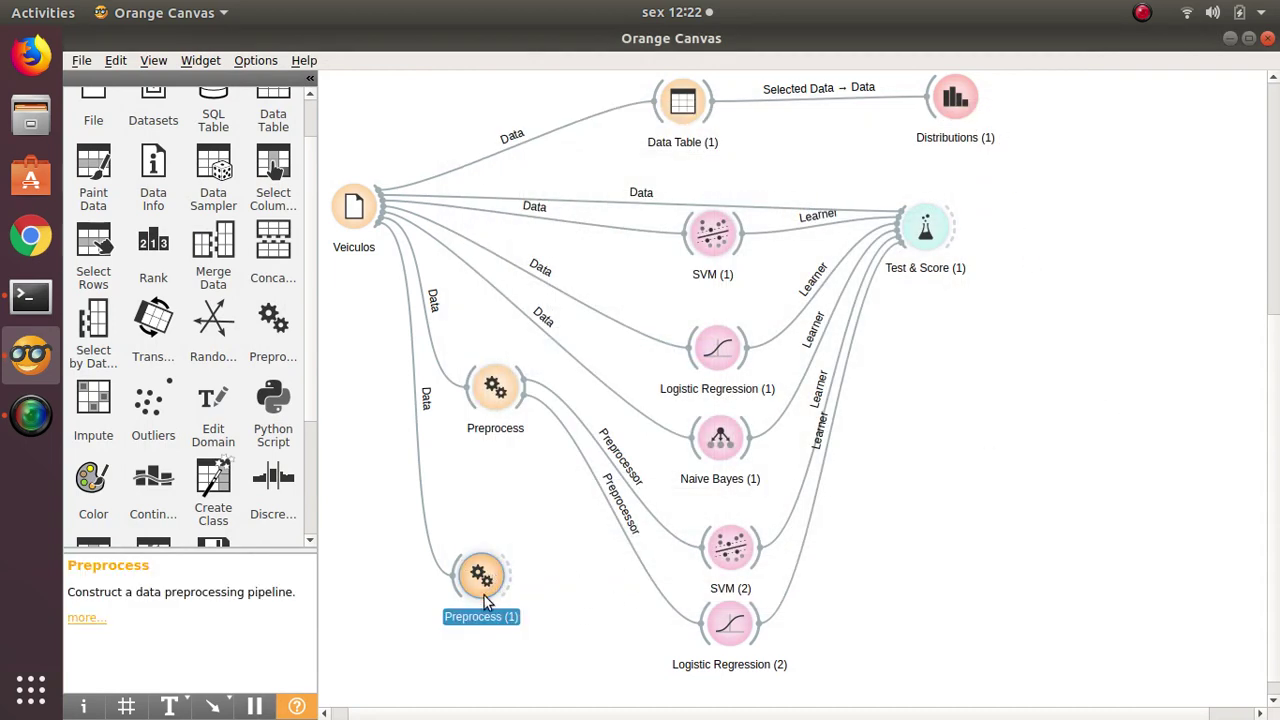
key("F2")
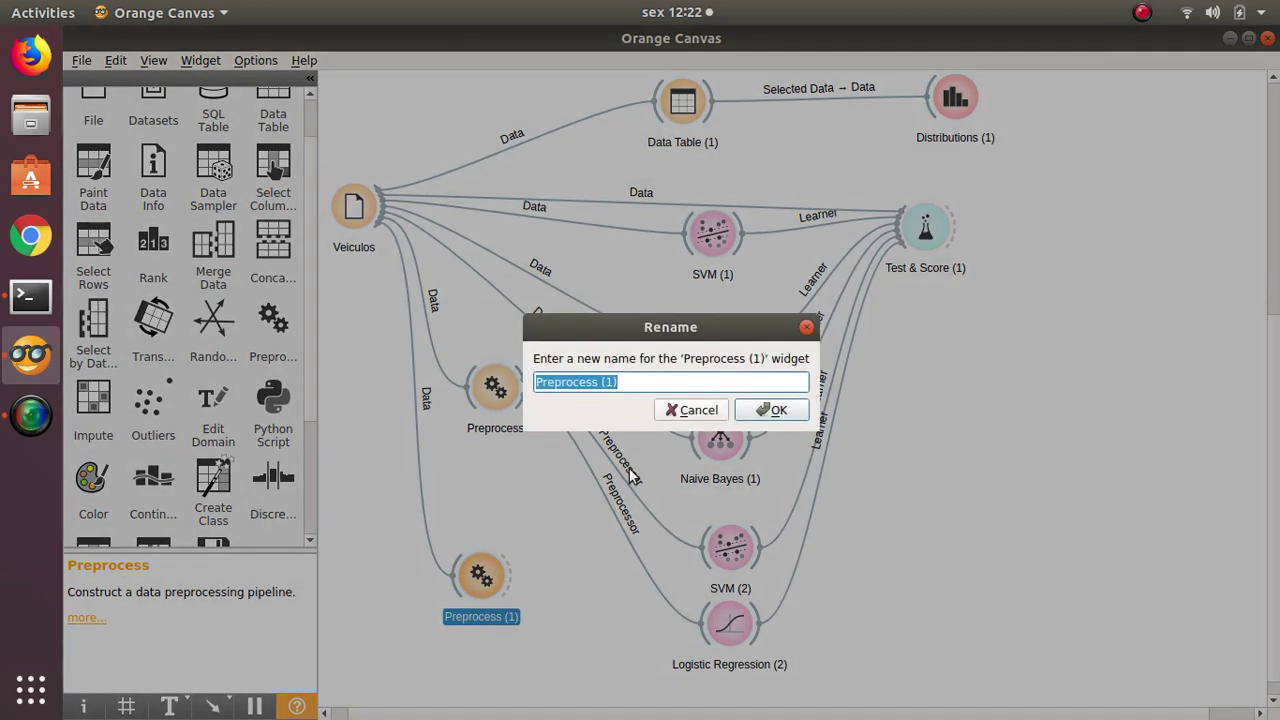
type("PCA")
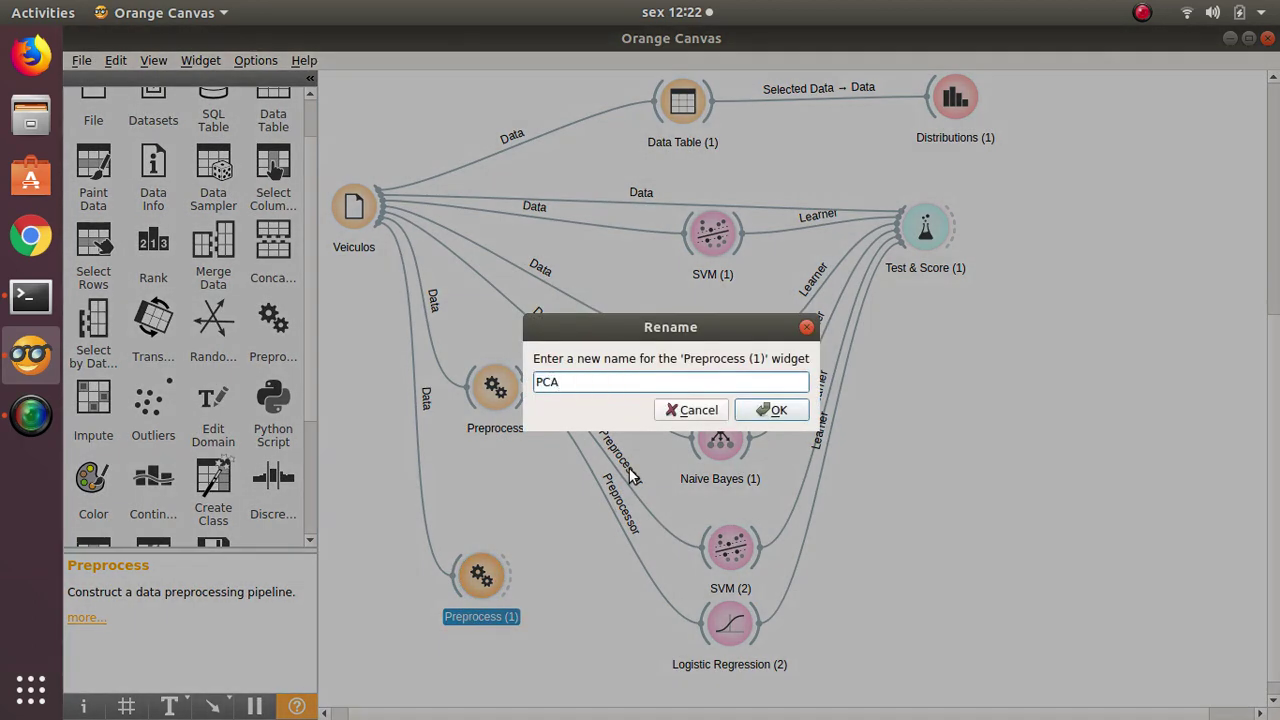
key("Return")
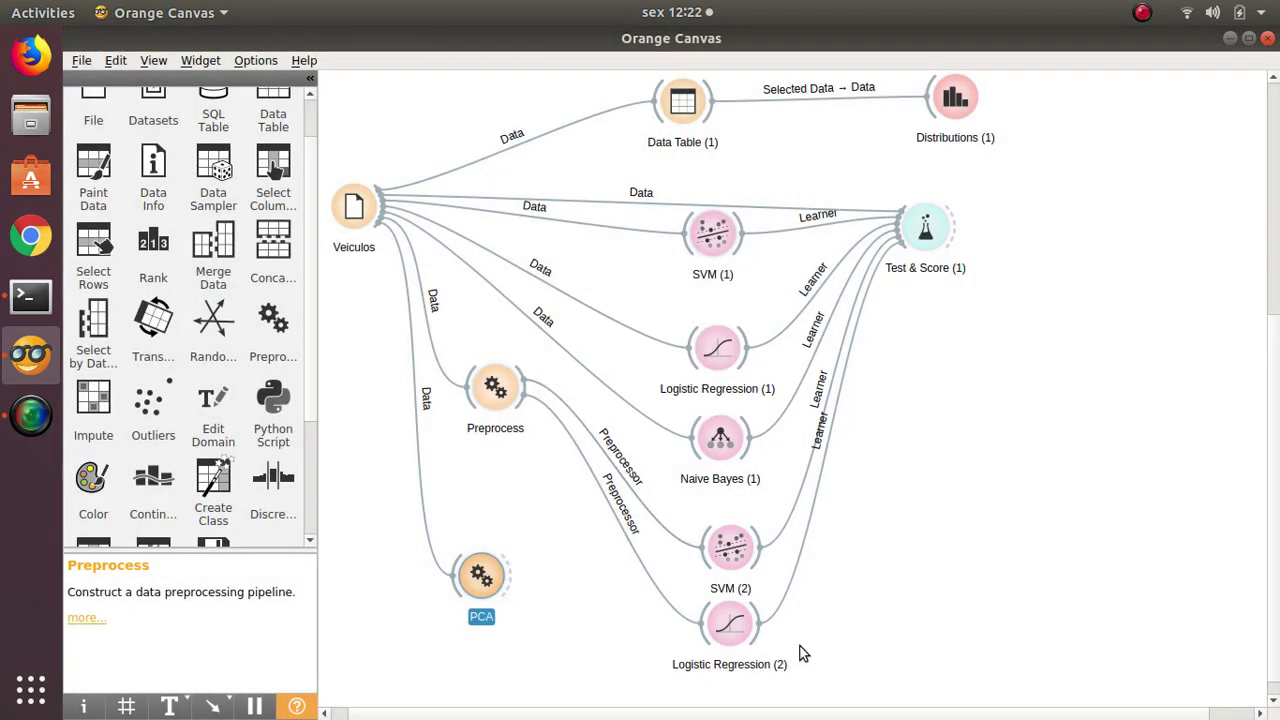
left_click(978, 587)
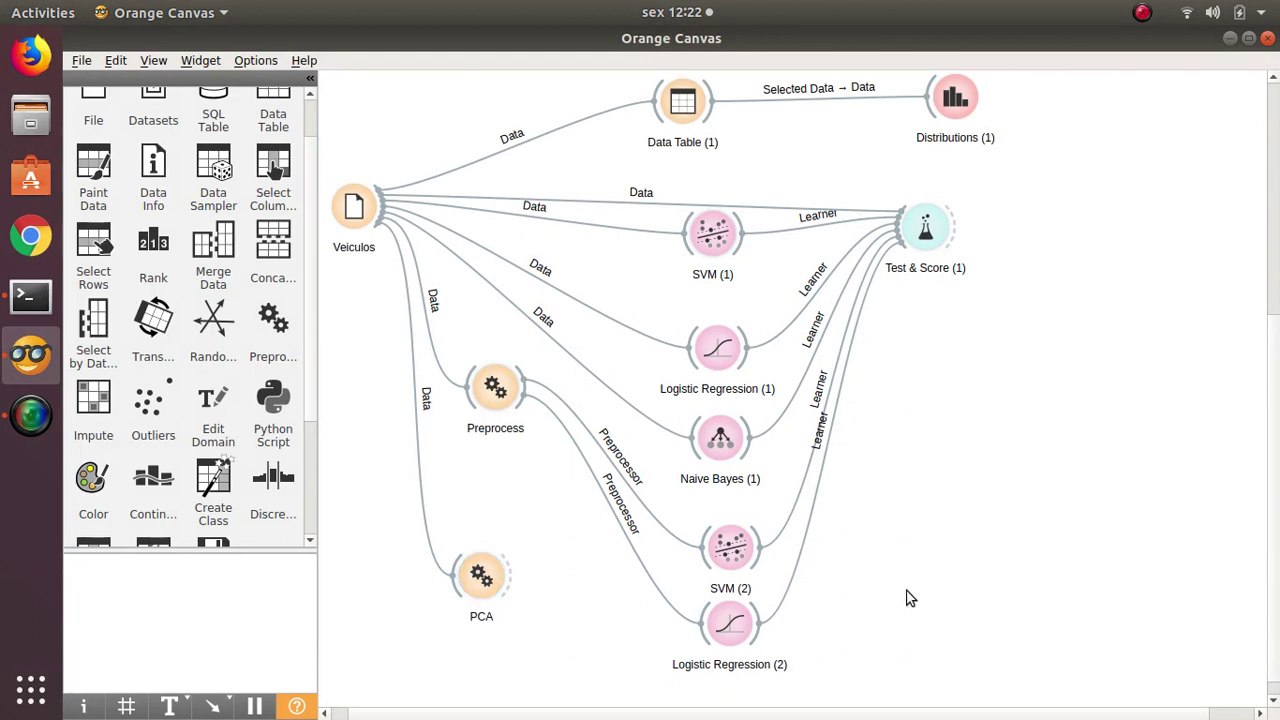
- Move the Logistic Regression, Naive Bayes and SVM (2) widgets up closer below SVM (1) to free space beside PCA
scroll(1268, 508, "down", 1)
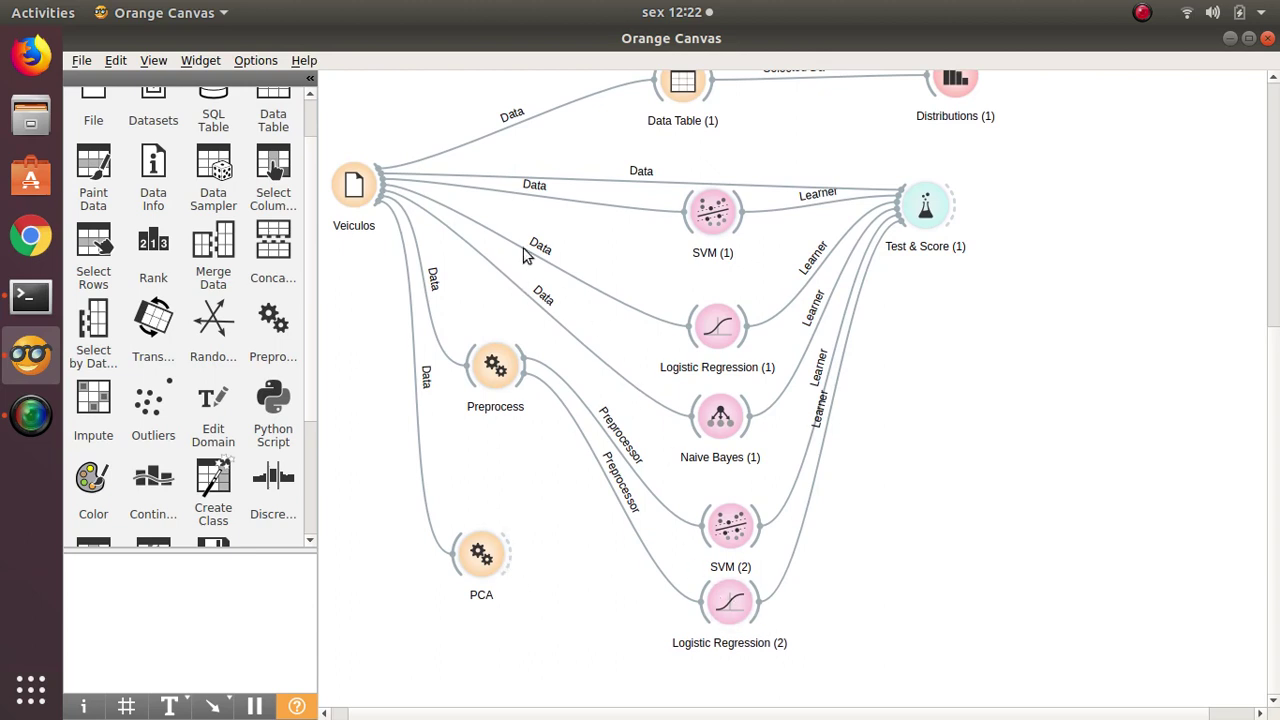
left_click_drag(566, 240, 853, 655)
left_click(735, 528)
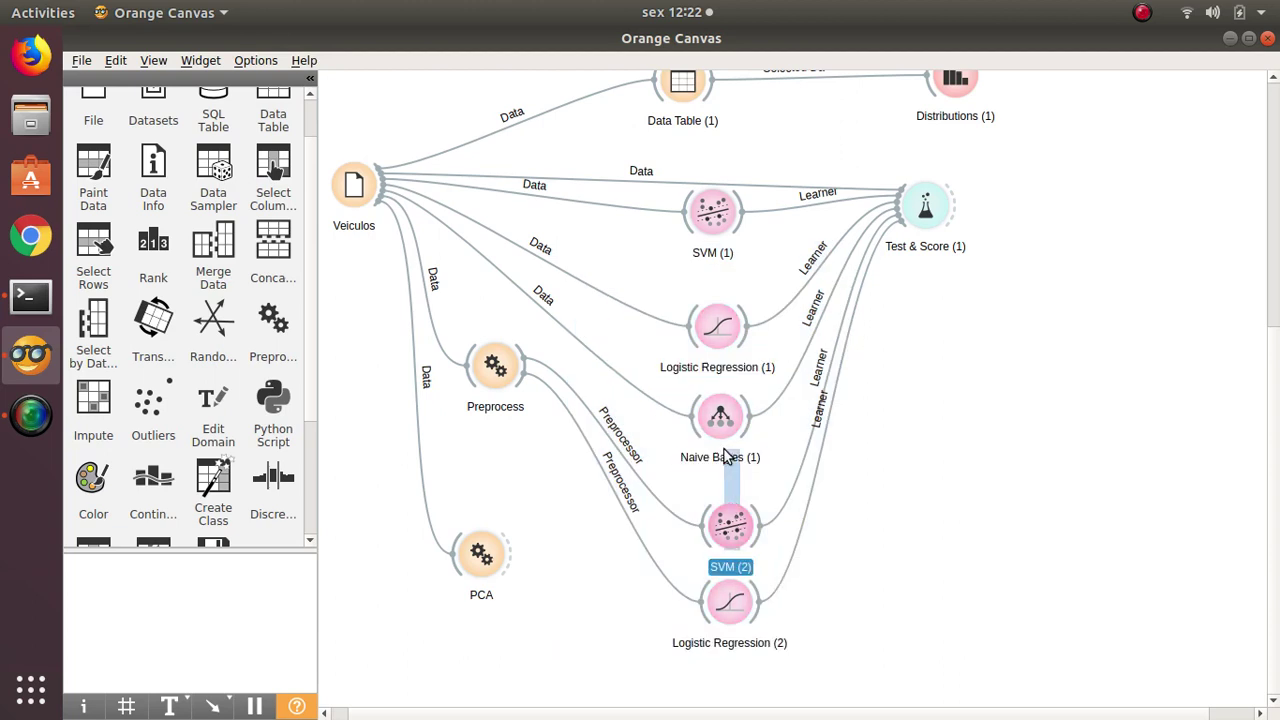
left_click(408, 146)
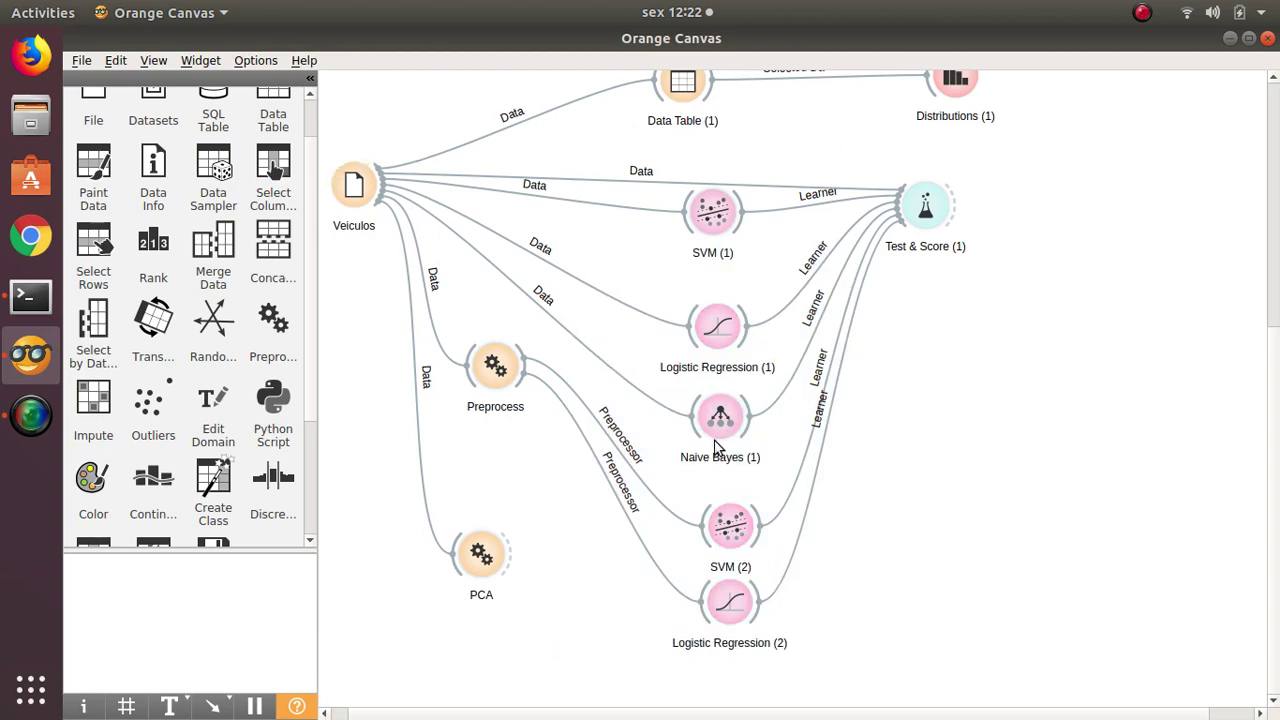
left_click_drag(550, 490, 889, 691)
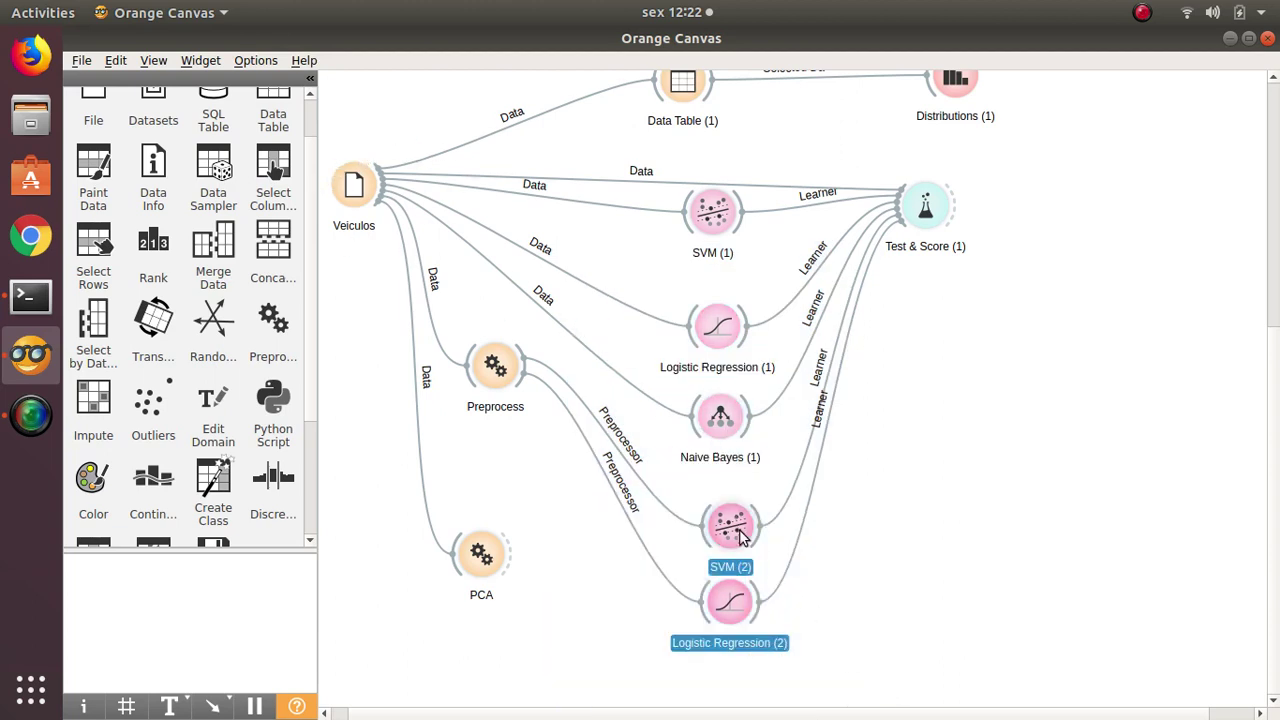
left_click_drag(738, 522, 734, 484)
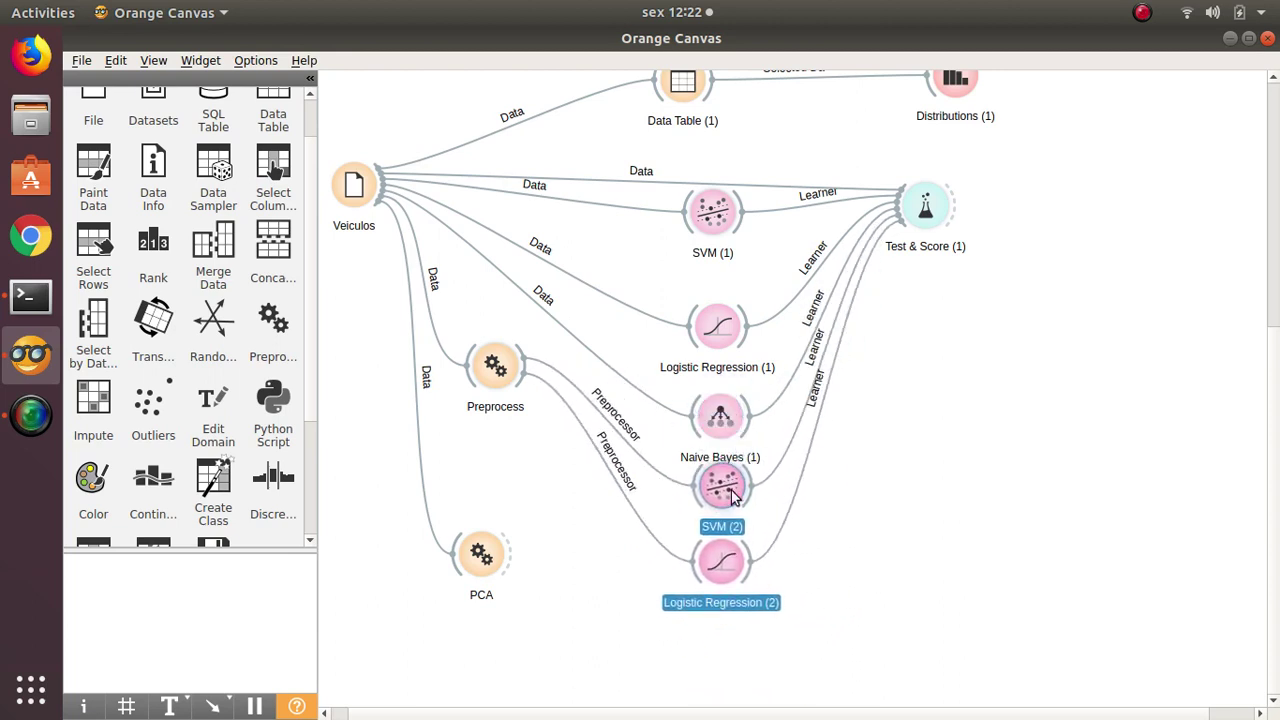
left_click_drag(617, 249, 822, 568)
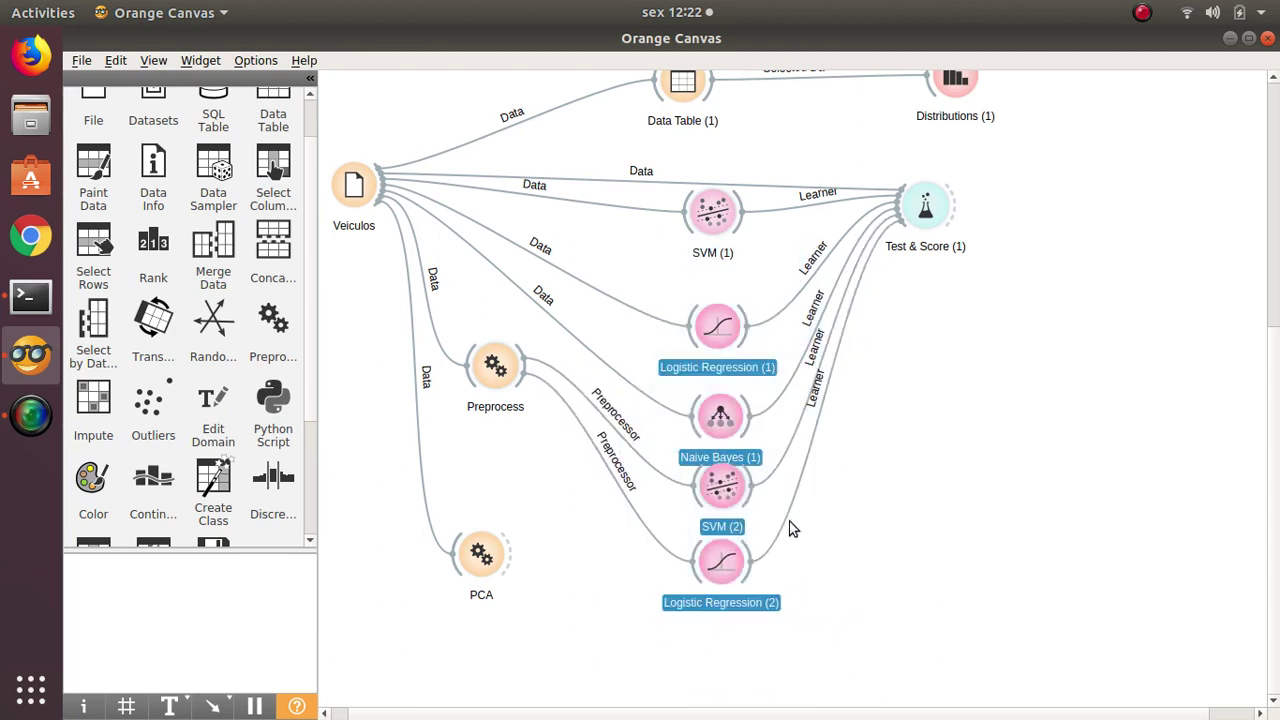
left_click_drag(718, 356, 721, 309)
left_click(595, 568)
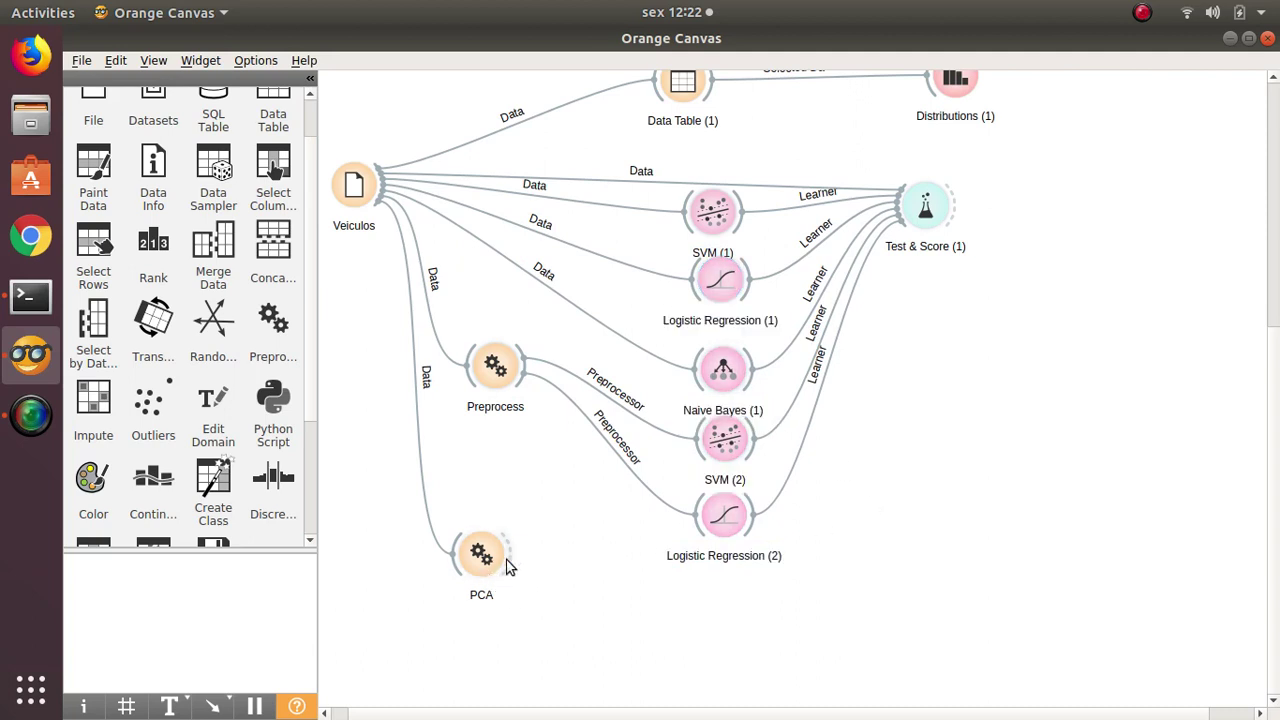
- Add a Data Table widget fed by PCA, examine the principal component columns of the vehicle data, and close the table
left_click_drag(514, 557, 680, 636)
type("data")
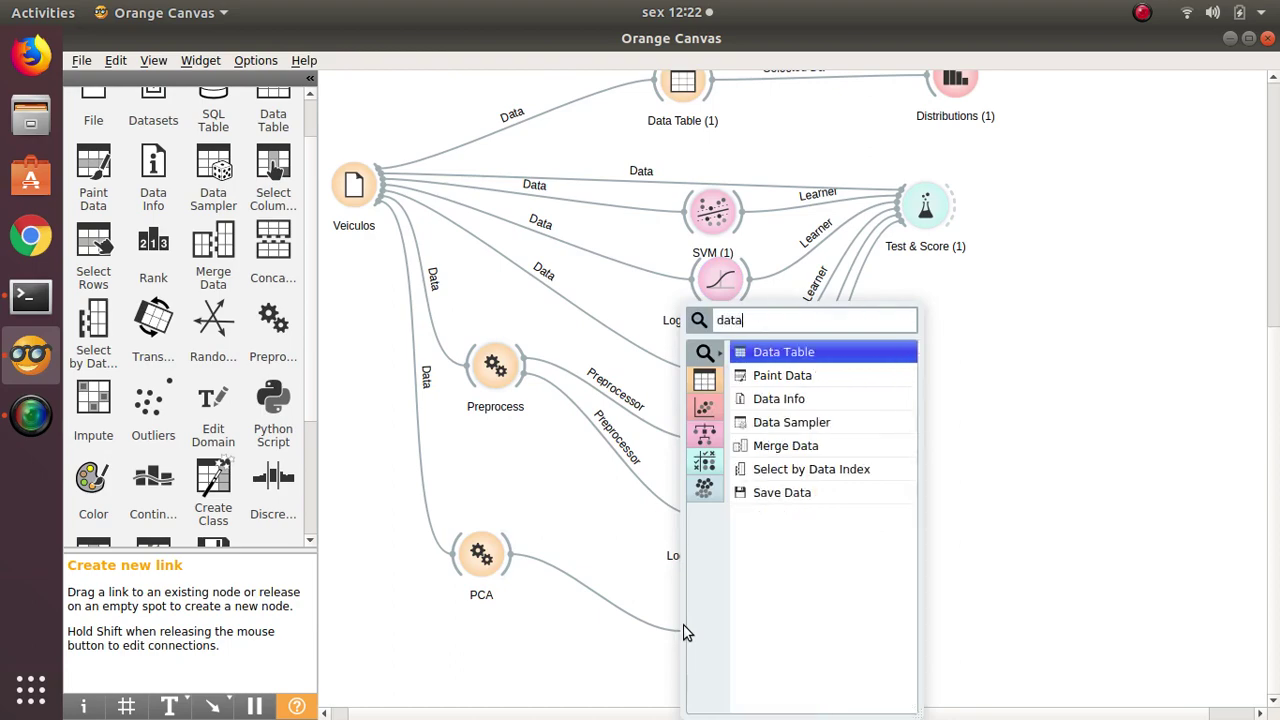
key("Return")
double_click(708, 628)
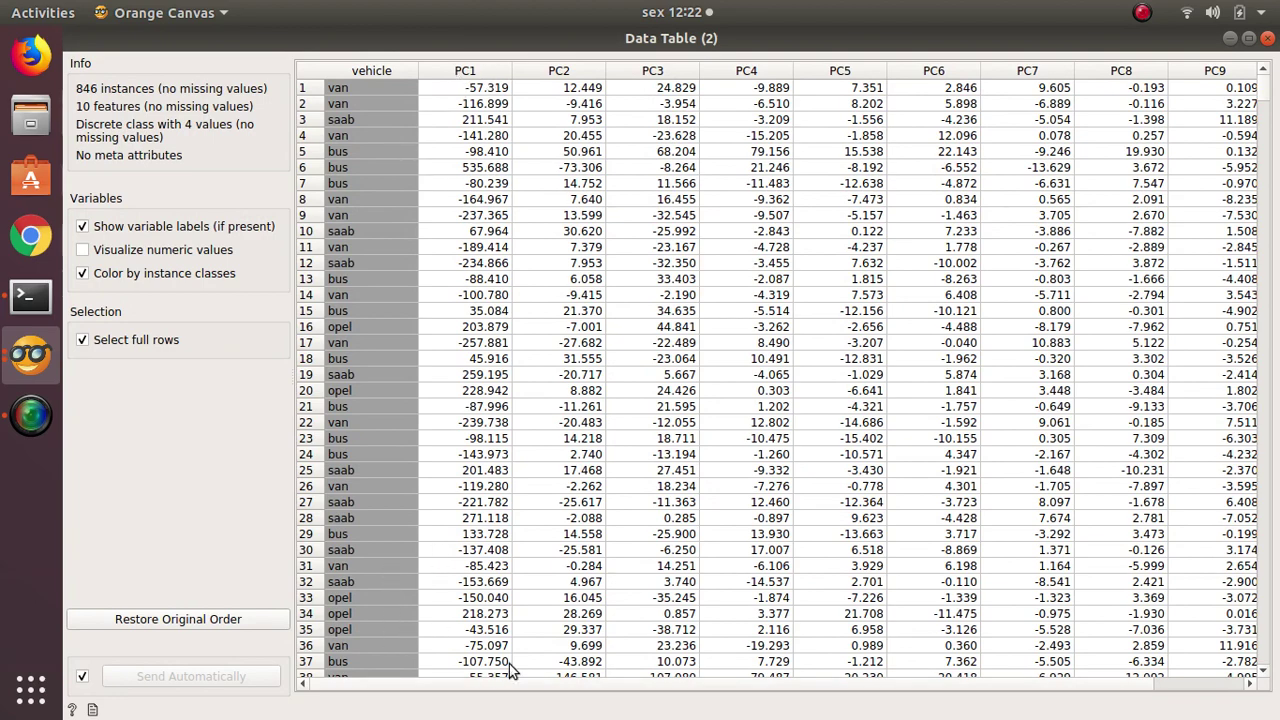
mouse_move(490, 690)
left_mouse_down()
mouse_move(600, 690)
mouse_move(472, 680)
left_mouse_up()
left_click_drag(530, 686, 480, 682)
left_click(1268, 38)
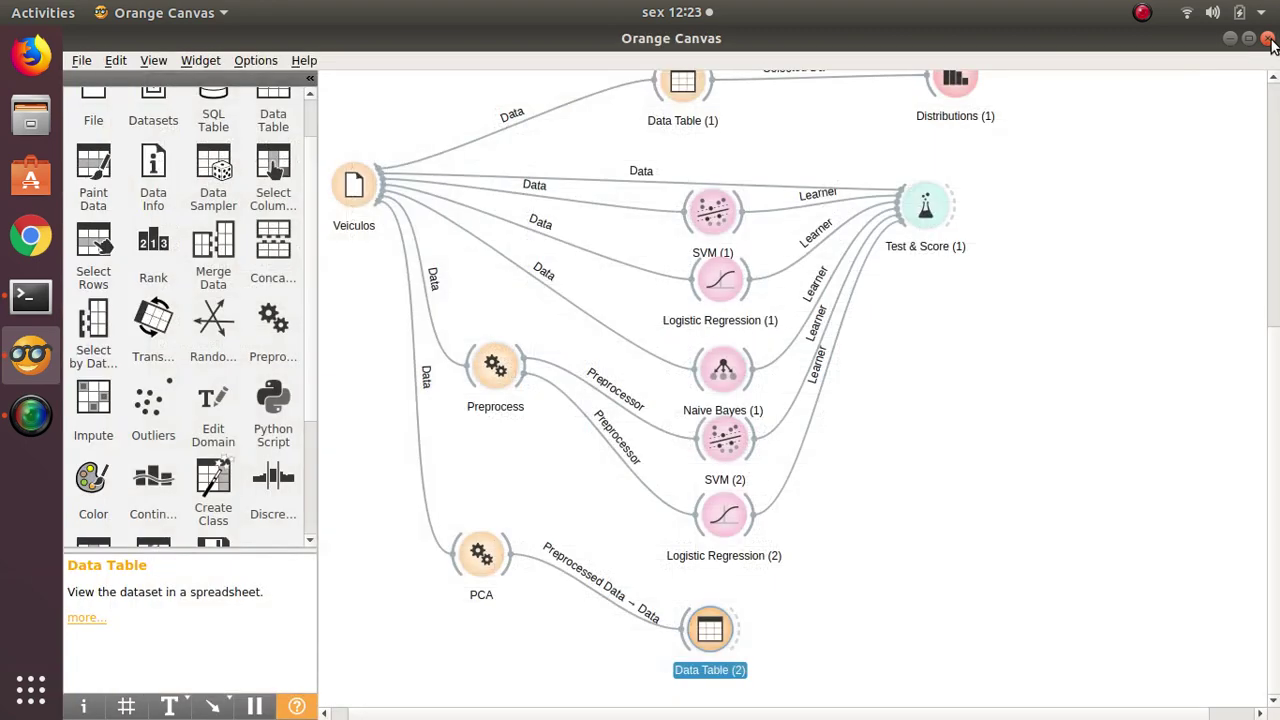
- Delete the Data Table (2) widget attached to PCA
left_click(995, 550)
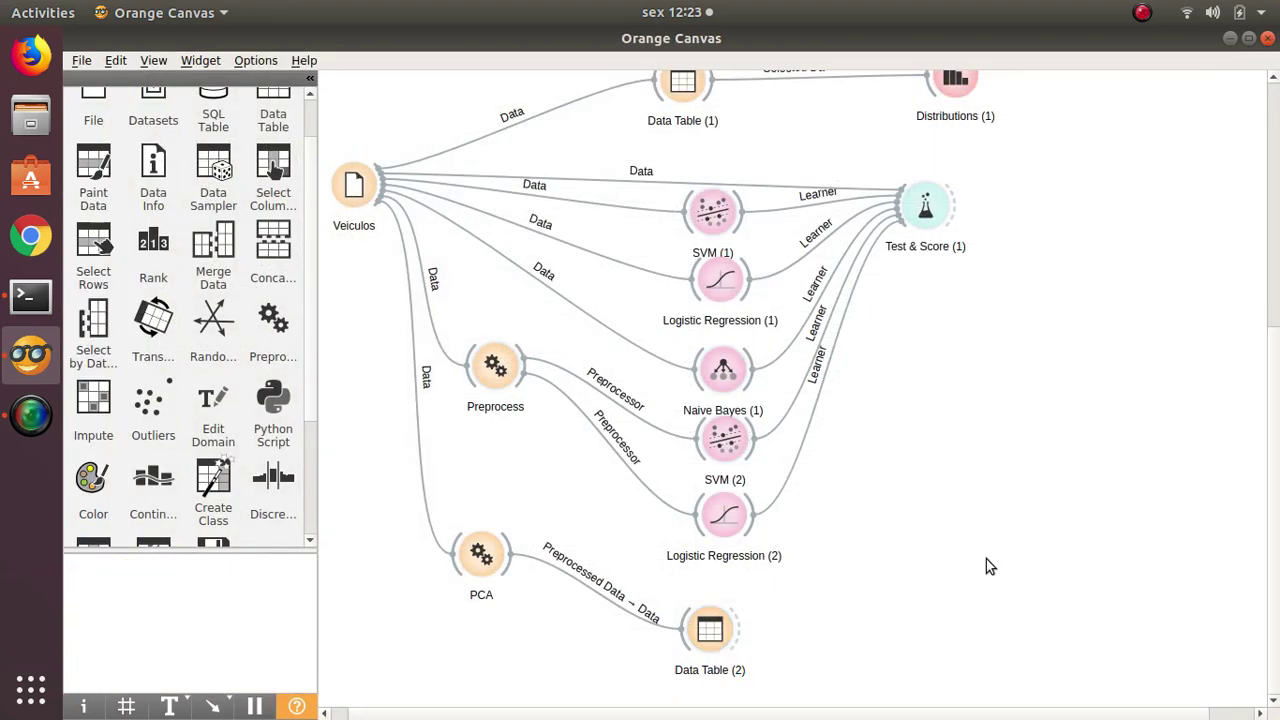
left_click(717, 632)
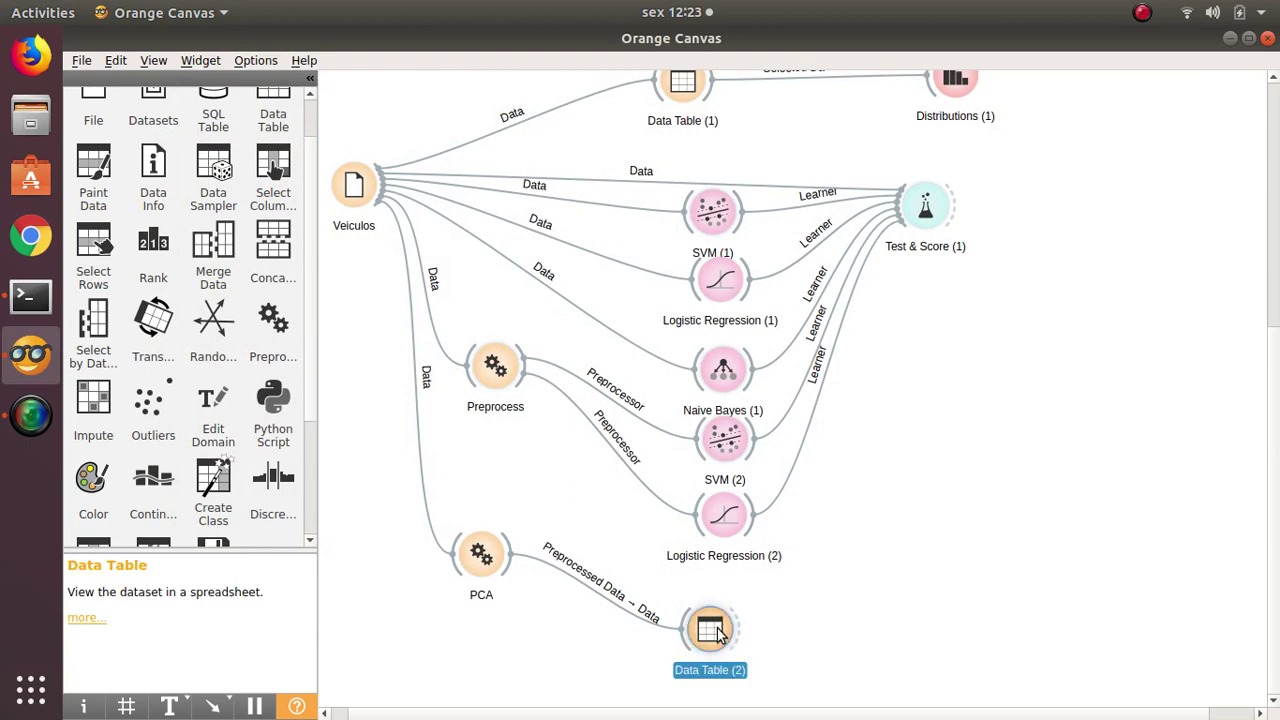
key("Delete")
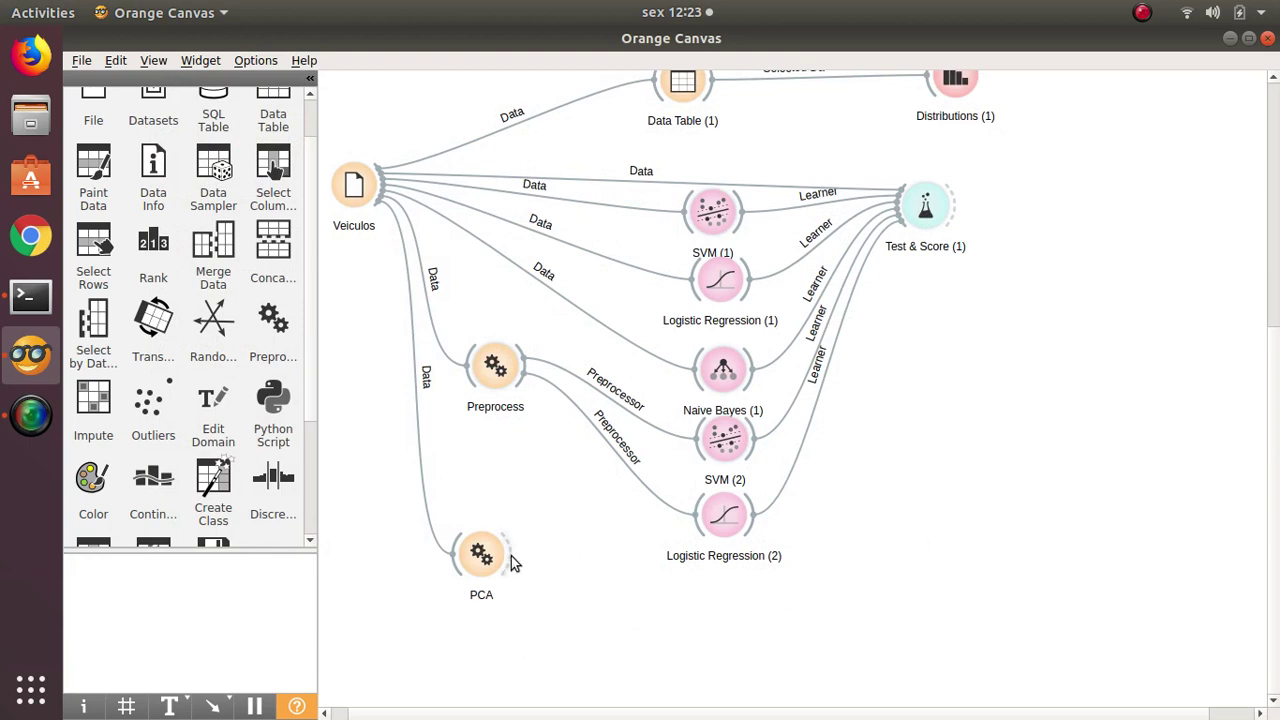
- Add an SVM widget fed by PCA, linking the Preprocessor output to its Preprocessor input
left_click_drag(511, 556, 710, 637)
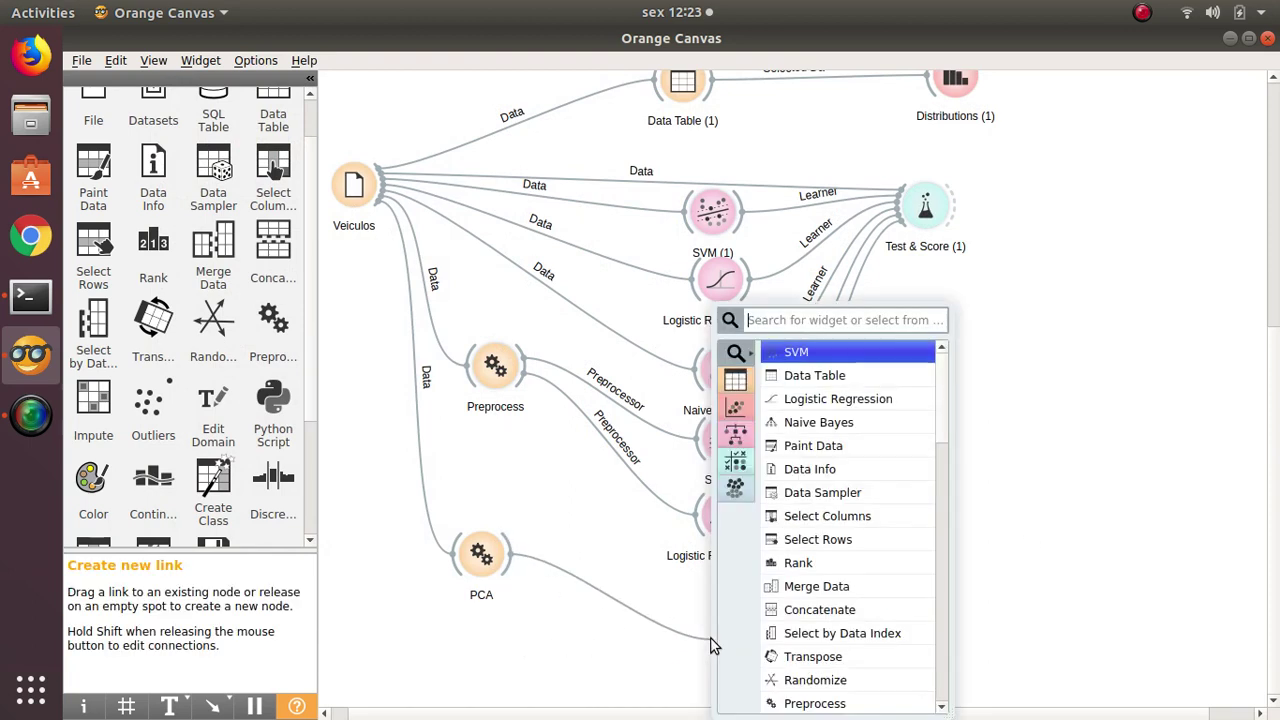
key("Return")
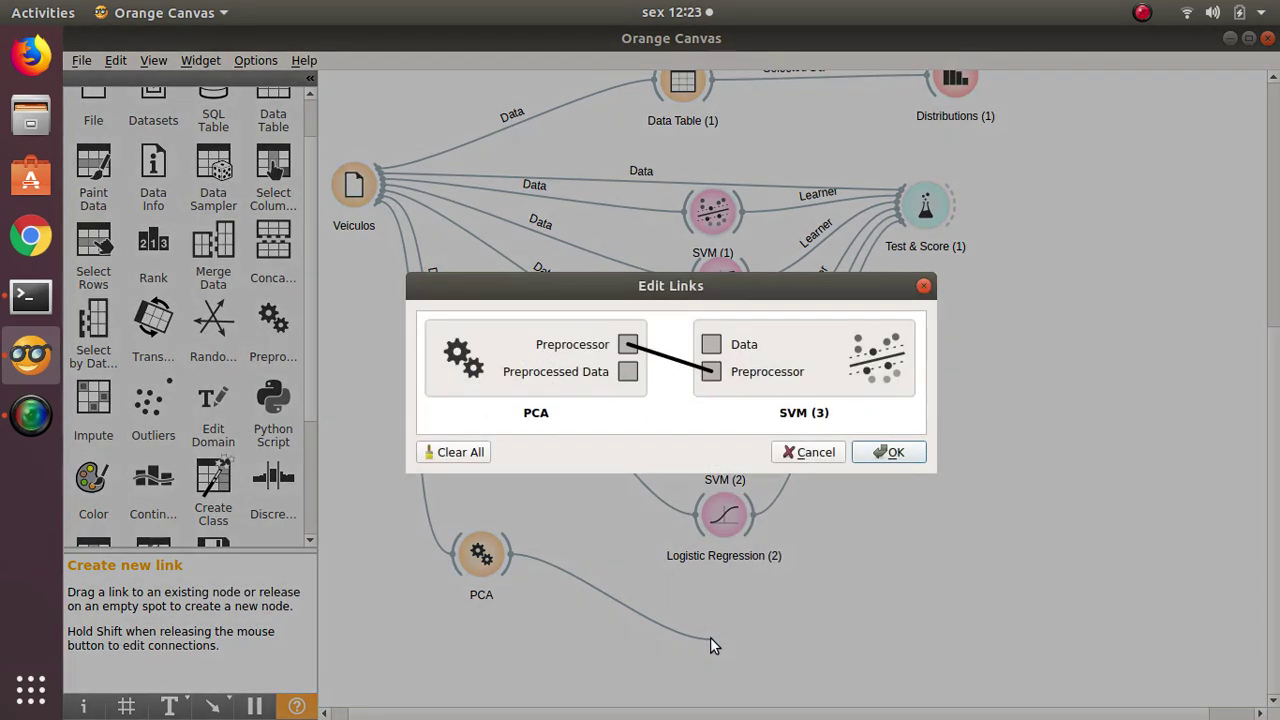
left_click(887, 452)
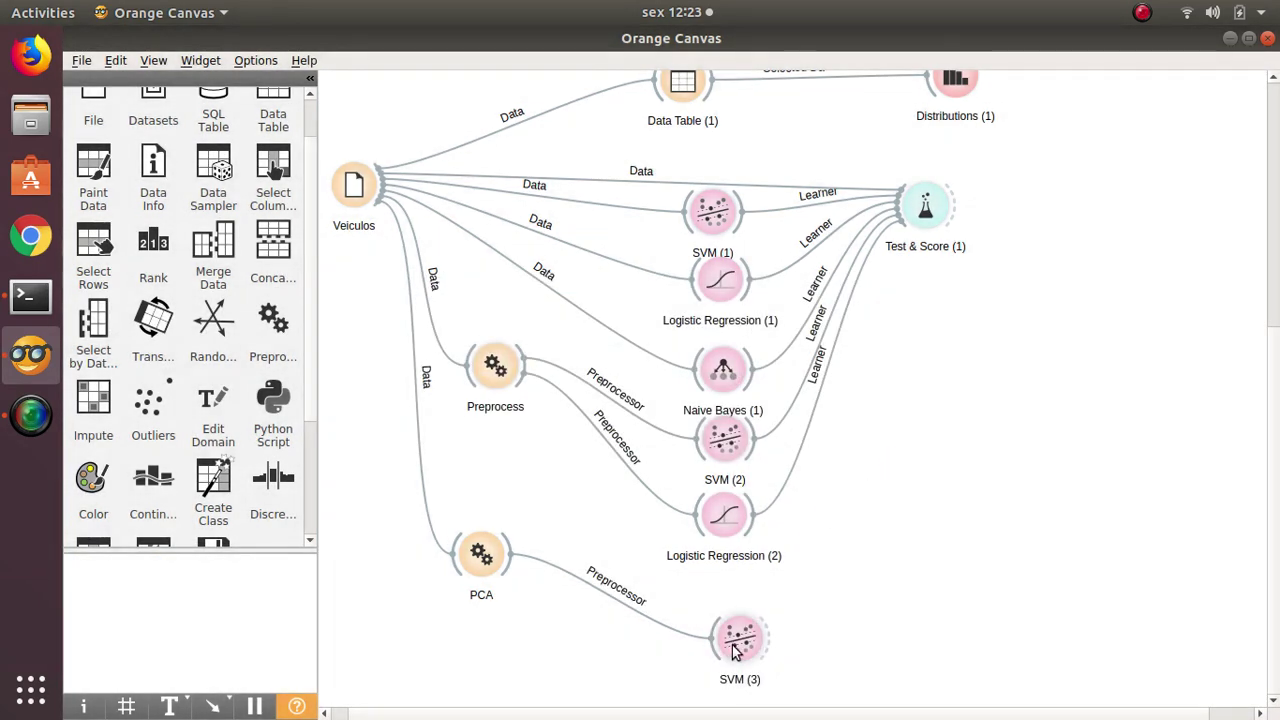
- Name the SVM (3) learner SVM_PCA and link its Learner output to Test & Score (1)
double_click(735, 650)
left_click(632, 108)
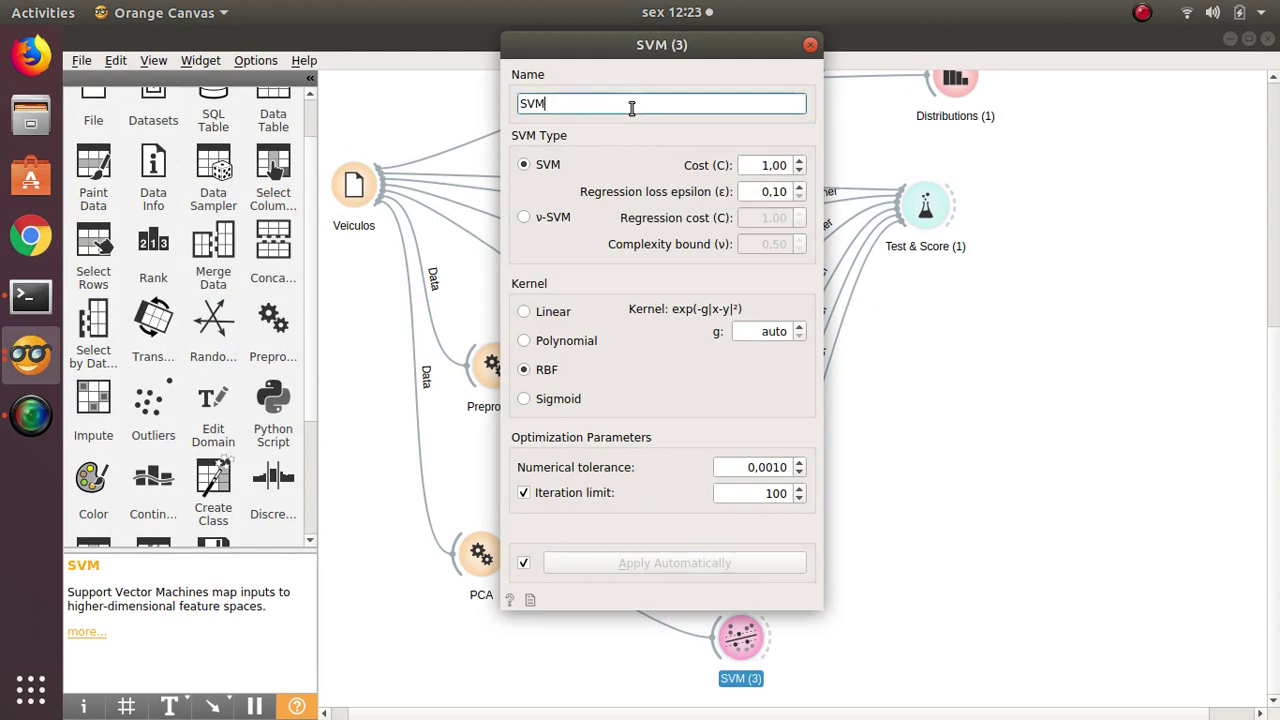
type("_PCA")
left_click(811, 46)
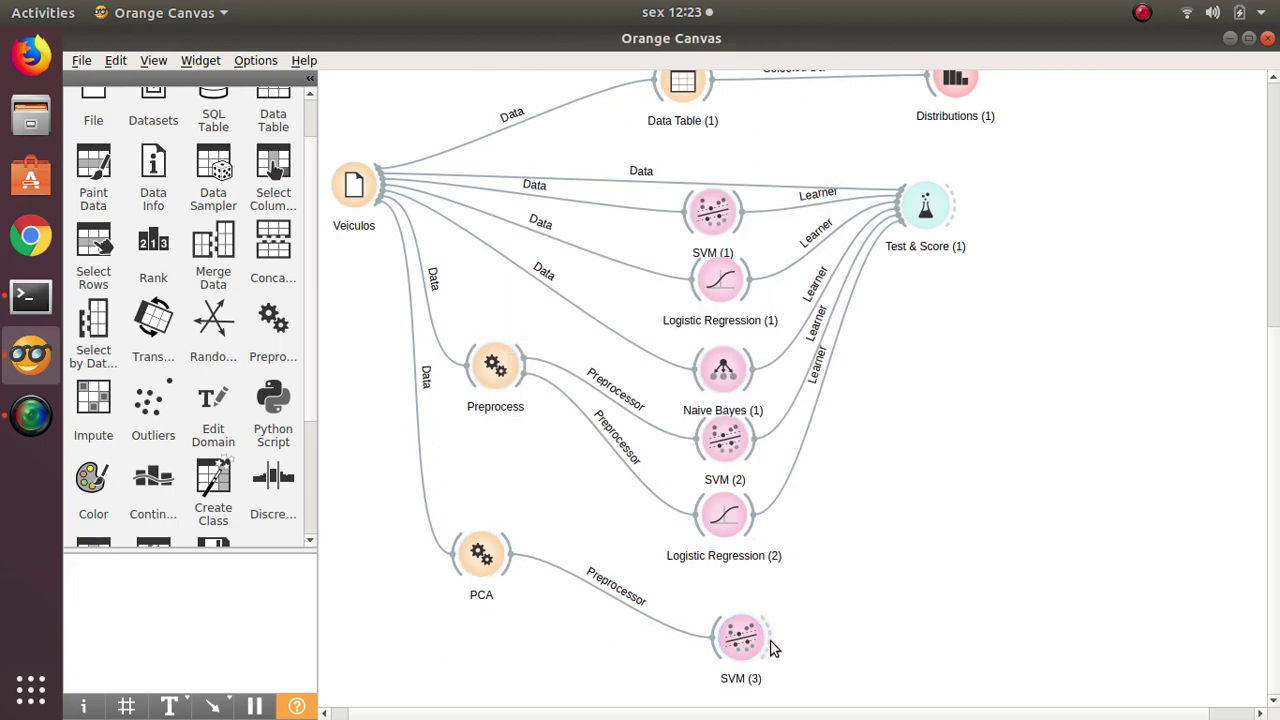
left_click_drag(774, 649, 922, 226)
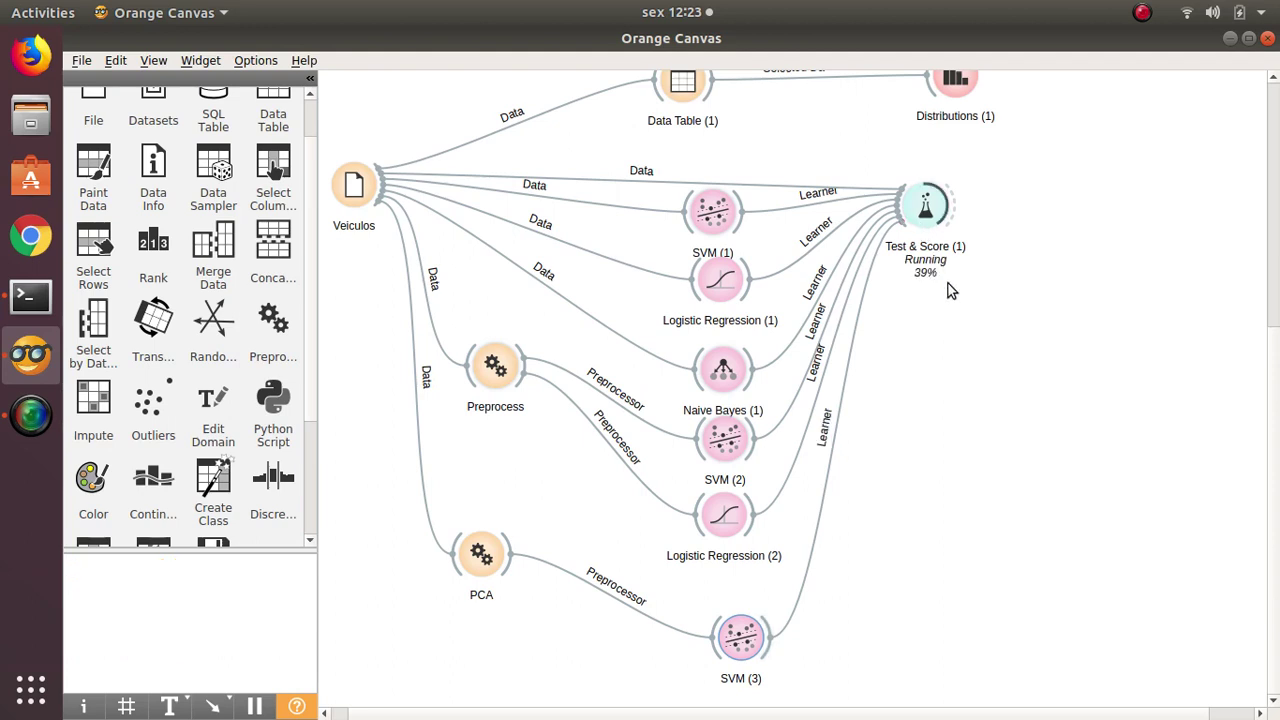
- Move Test & Score (1) farther from the learners and compare SVM_PCA's cross-validation scores with the other methods
left_click_drag(925, 207, 977, 189)
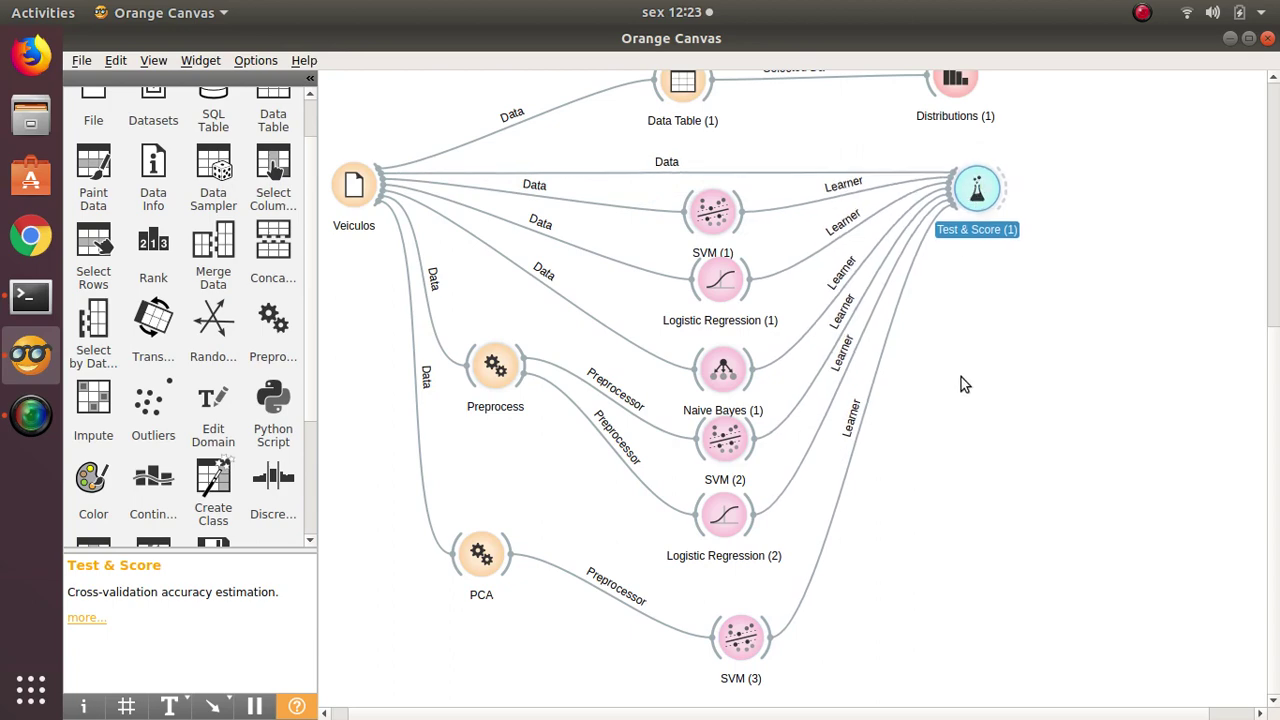
double_click(981, 192)
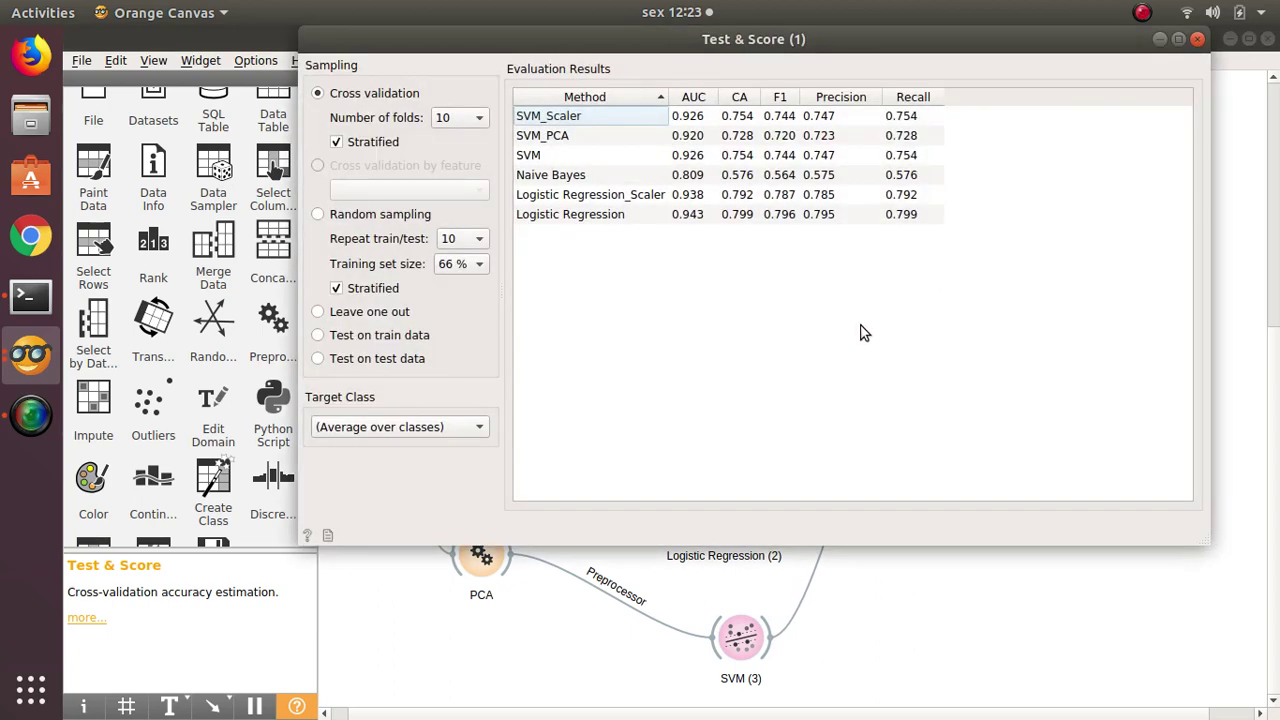
left_click(607, 135)
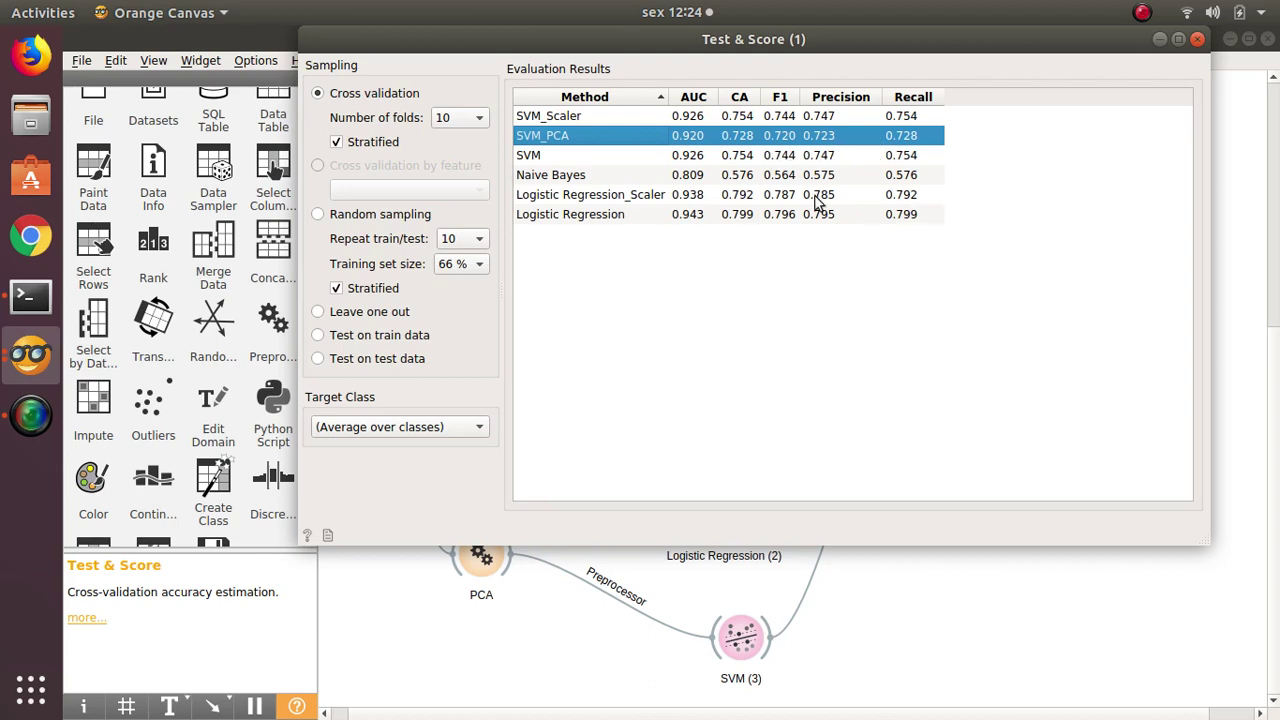
left_click(1197, 40)
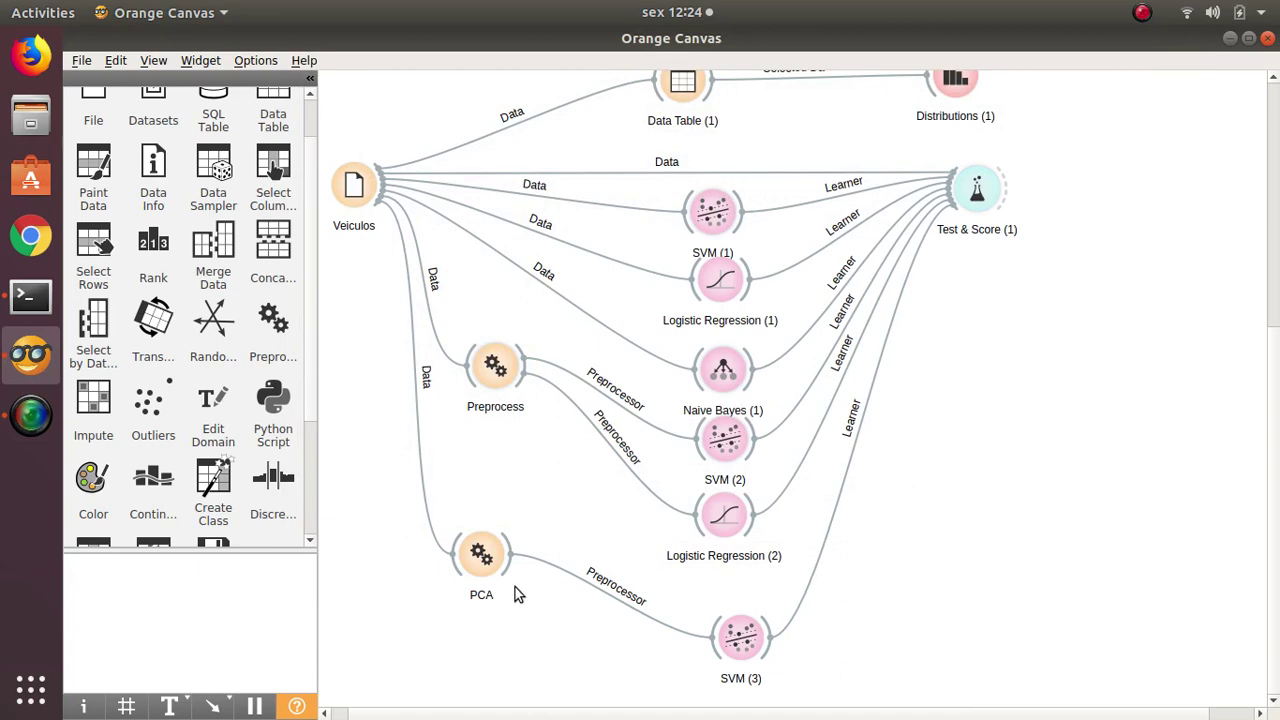
- Set the number of principal components in the PCA widget to 5
double_click(481, 556)
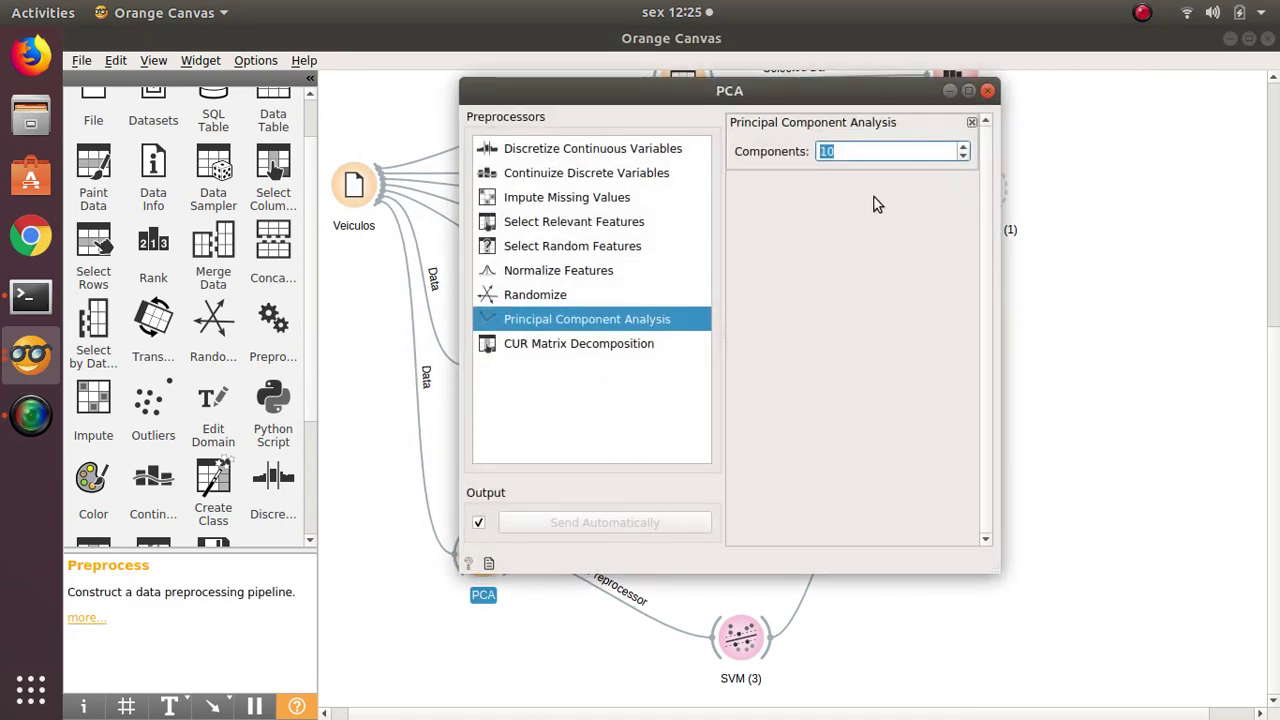
type("5")
double_click(824, 96)
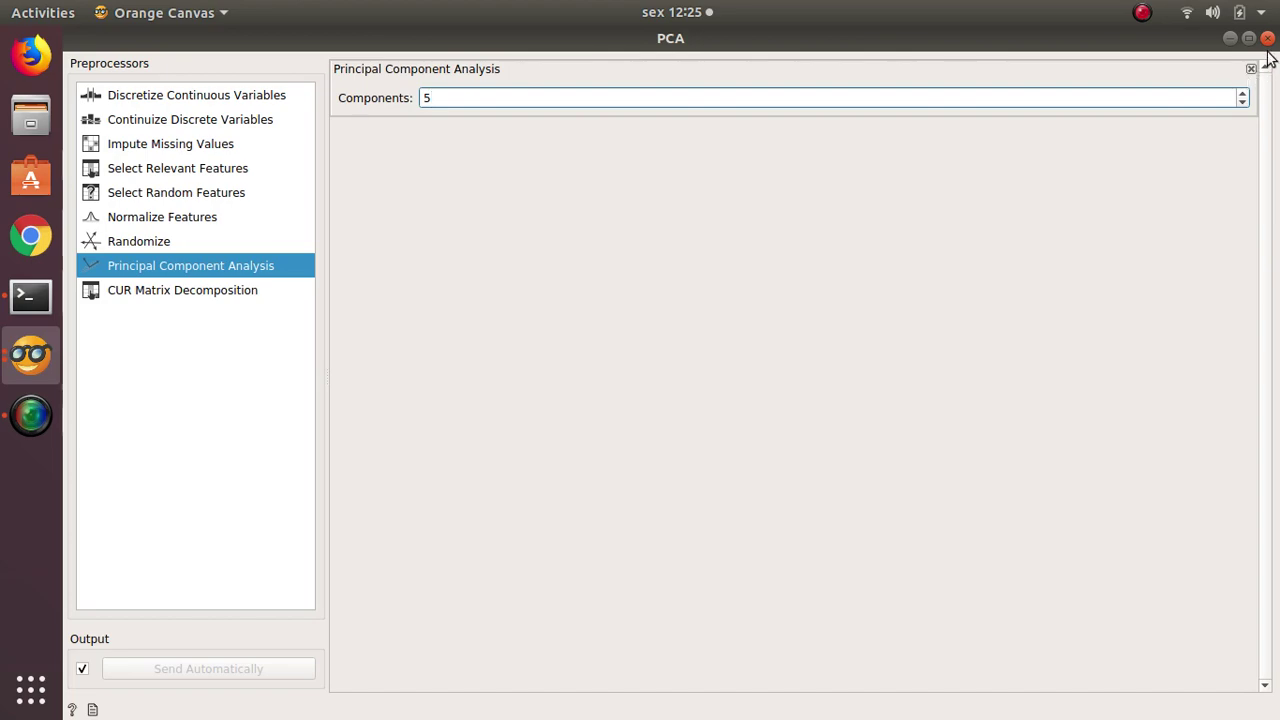
left_click(1265, 101)
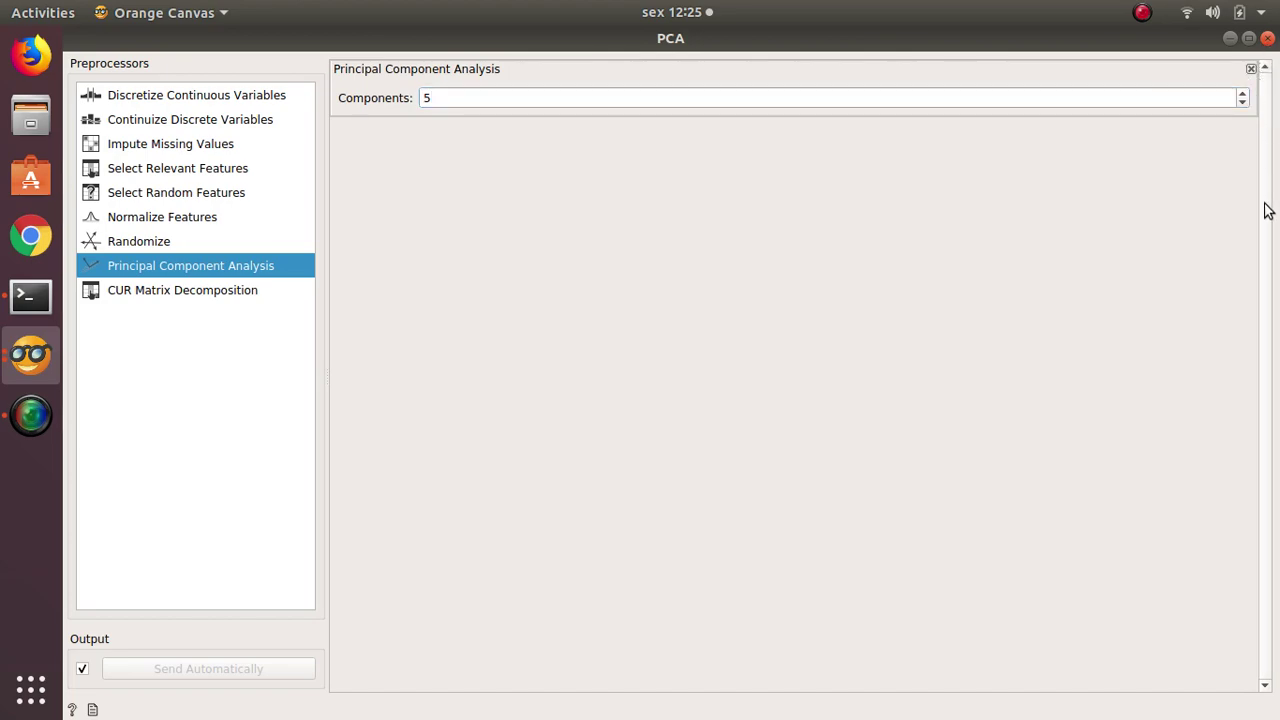
left_click(1267, 38)
- Add a Data Table widget fed by PCA and examine the reduced principal component columns
left_click_drag(512, 576, 556, 692)
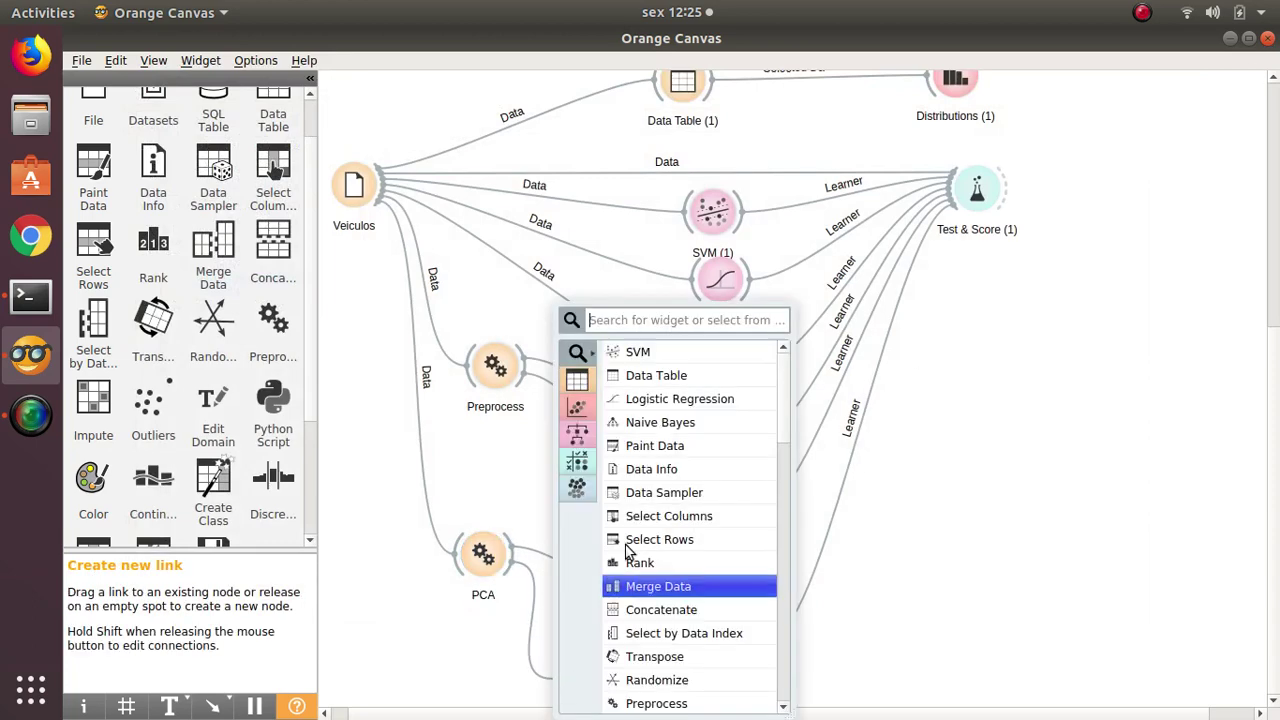
left_click(641, 379)
double_click(570, 672)
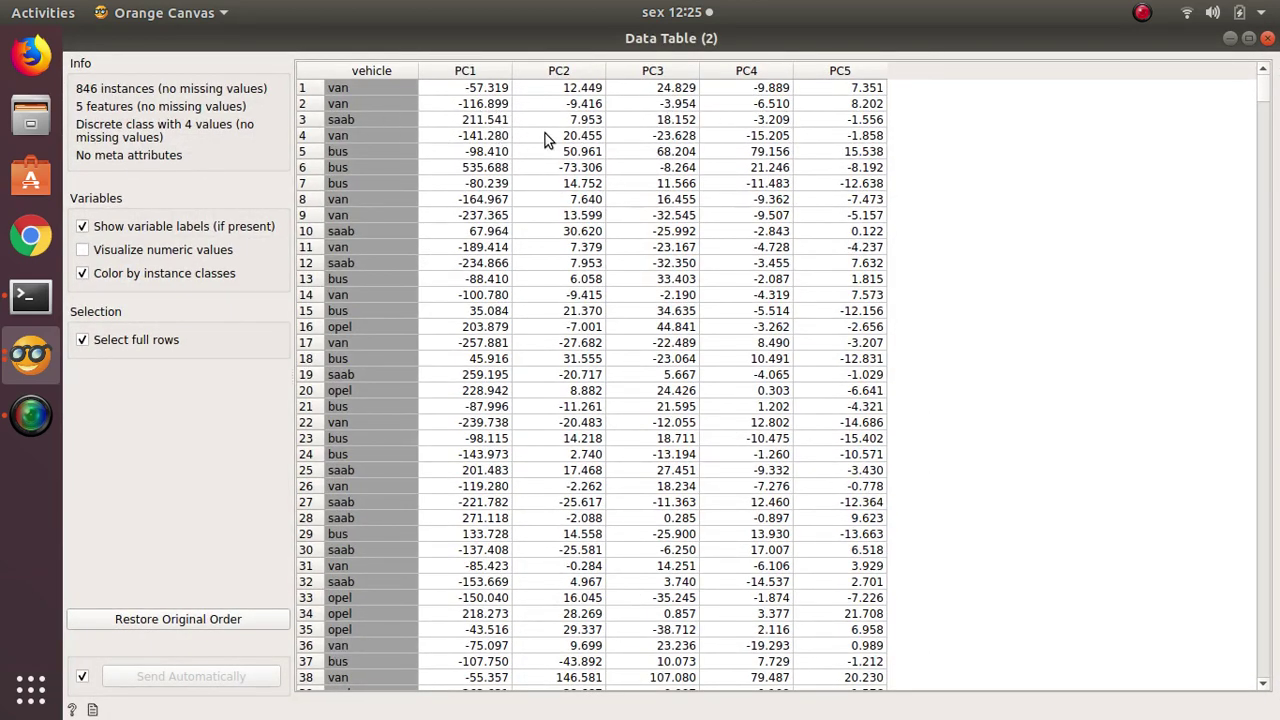
left_click(1267, 38)
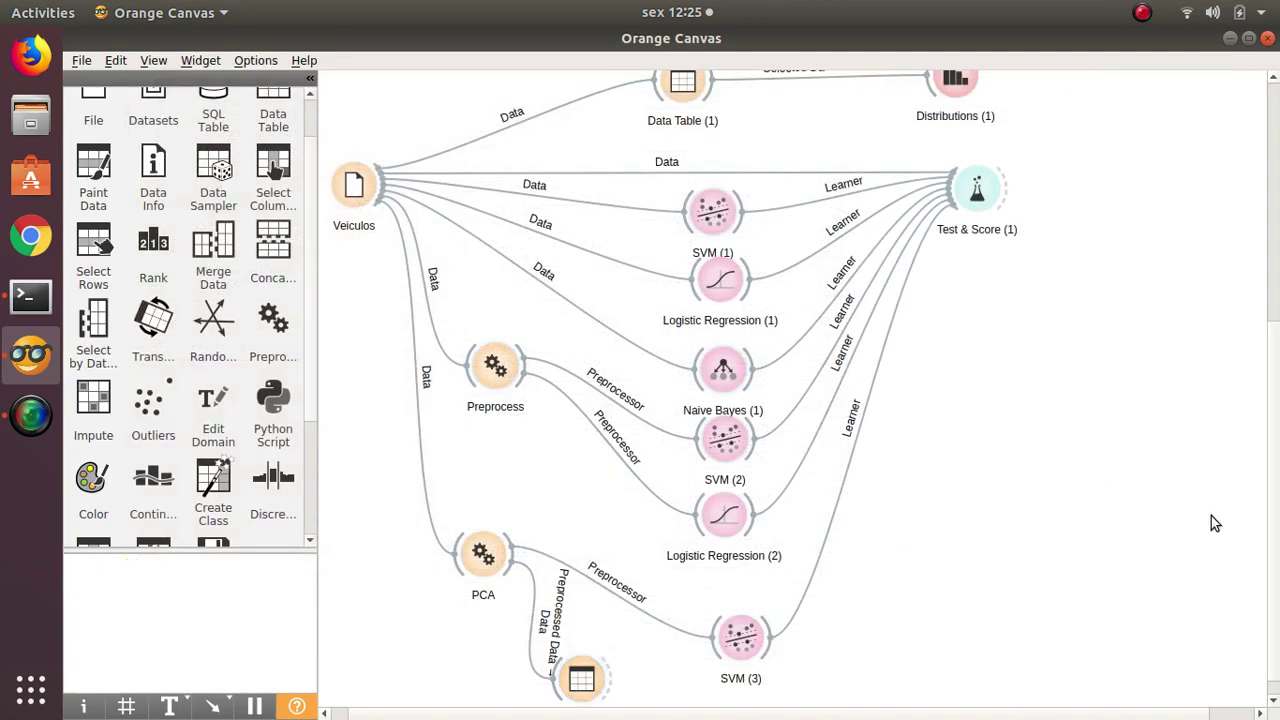
- Link the Selected Data output of Data Table (2) to the Data input of SVM (3)
scroll(1268, 528, "down", 1)
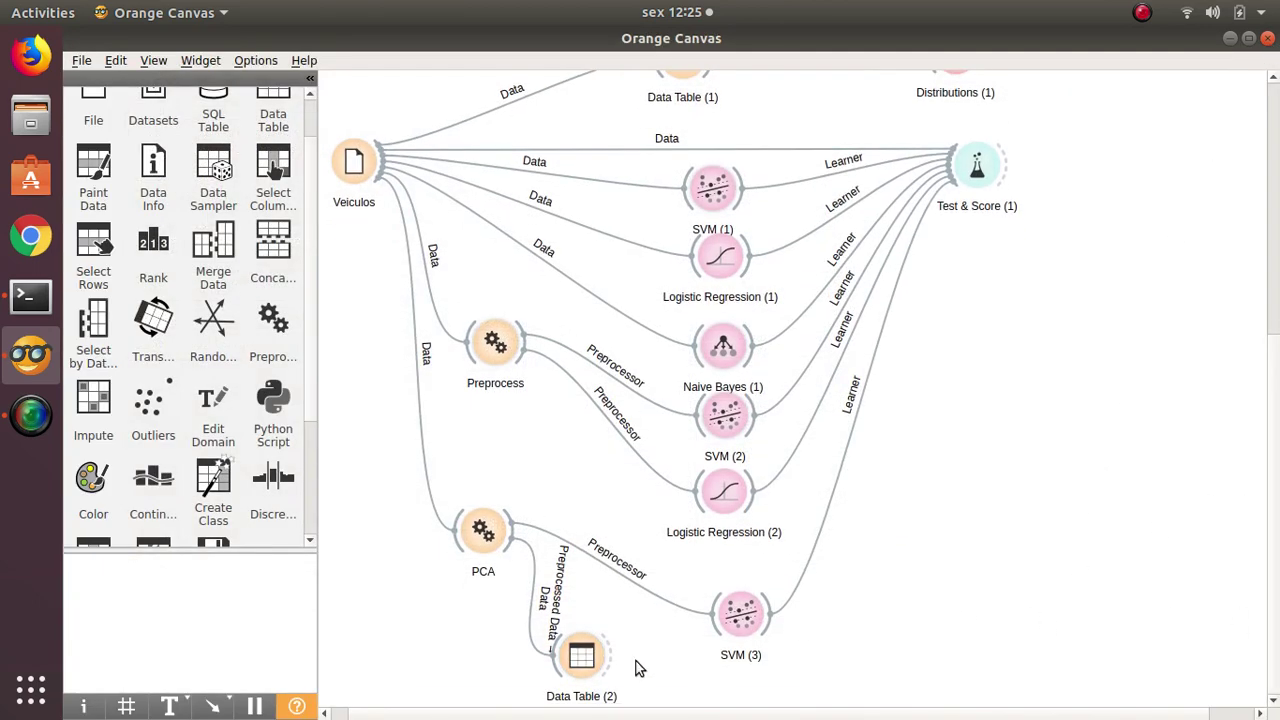
left_click_drag(607, 658, 735, 625)
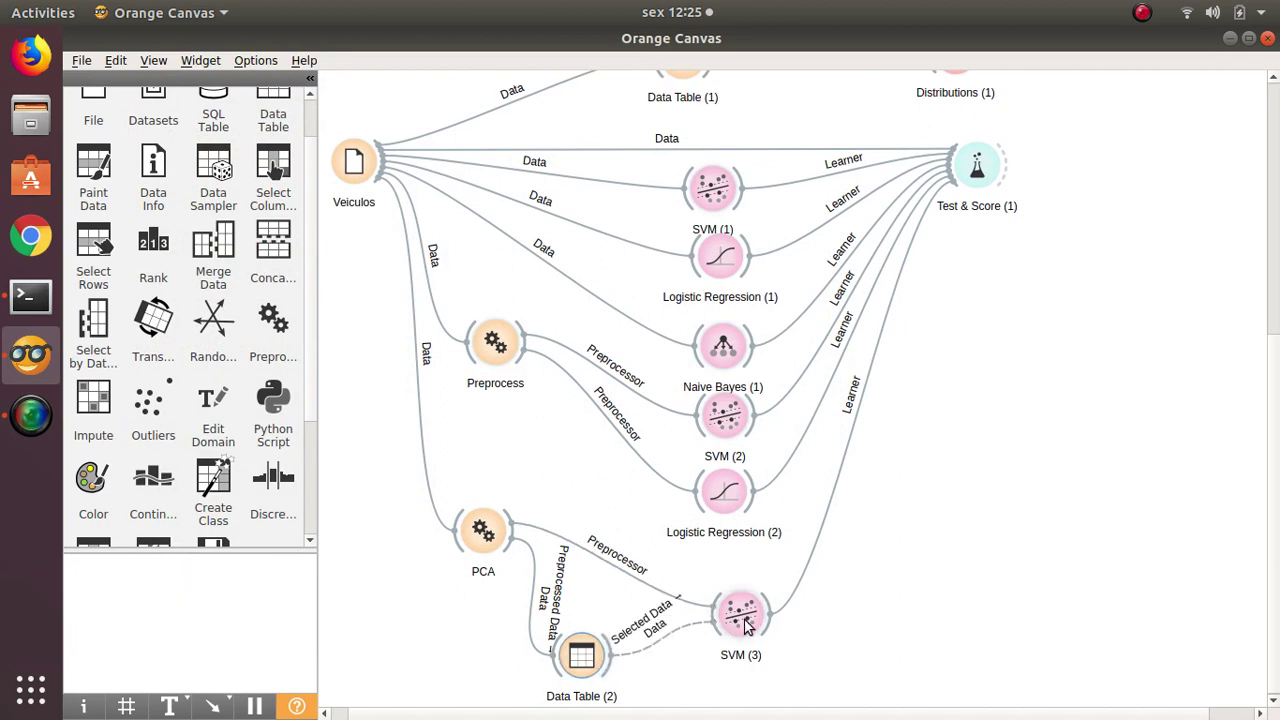
left_click(736, 622)
- Examine the SVM_PCA scores in Test & Score (1) for the five-component PCA
double_click(978, 167)
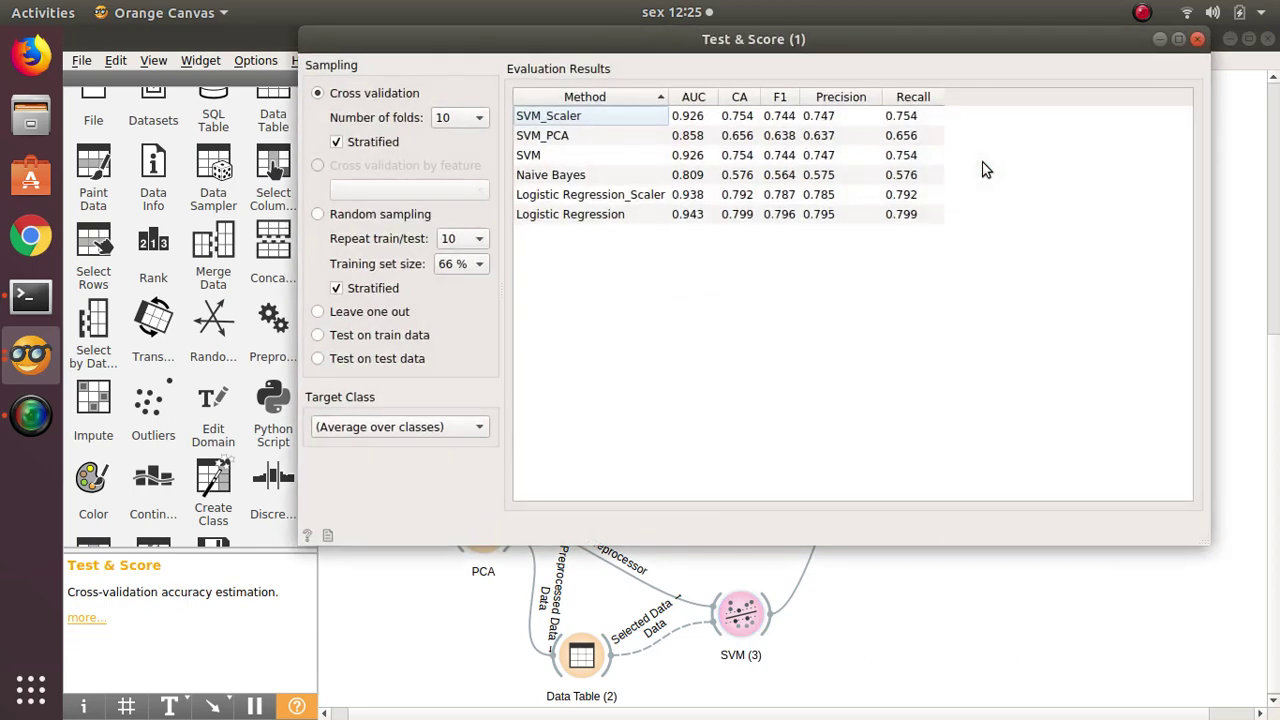
left_click(626, 137)
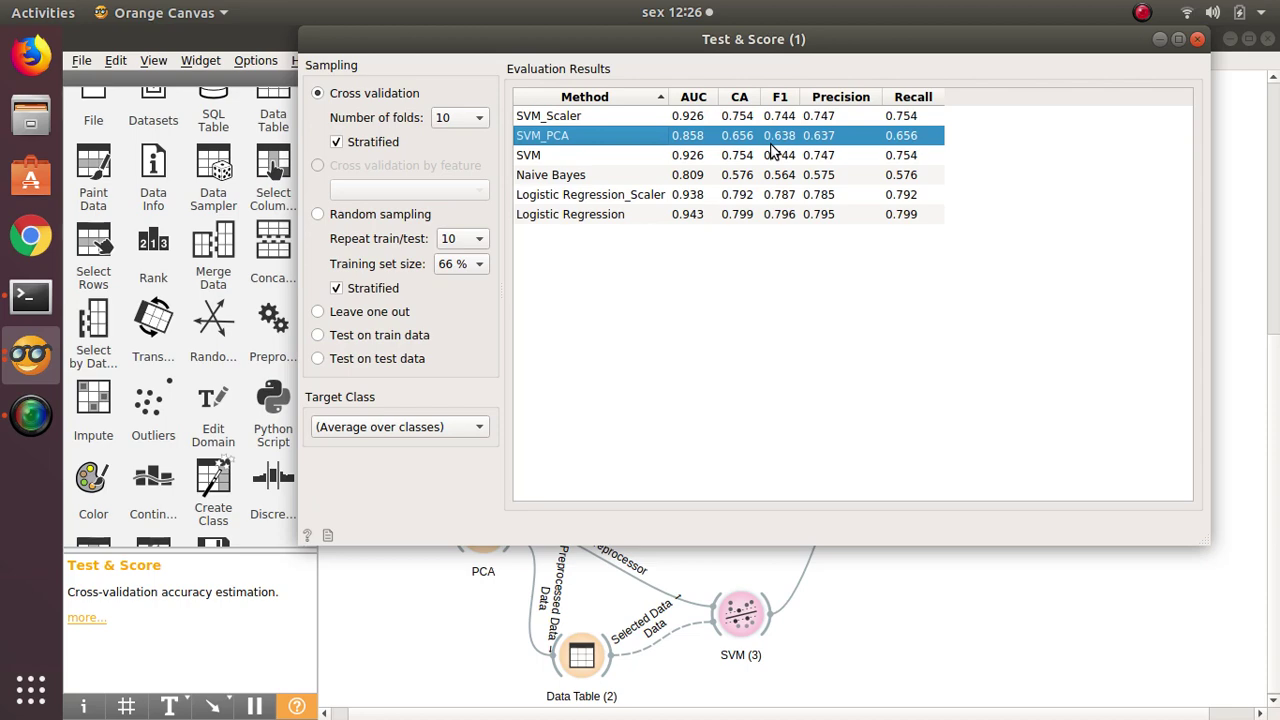
left_click(1197, 39)
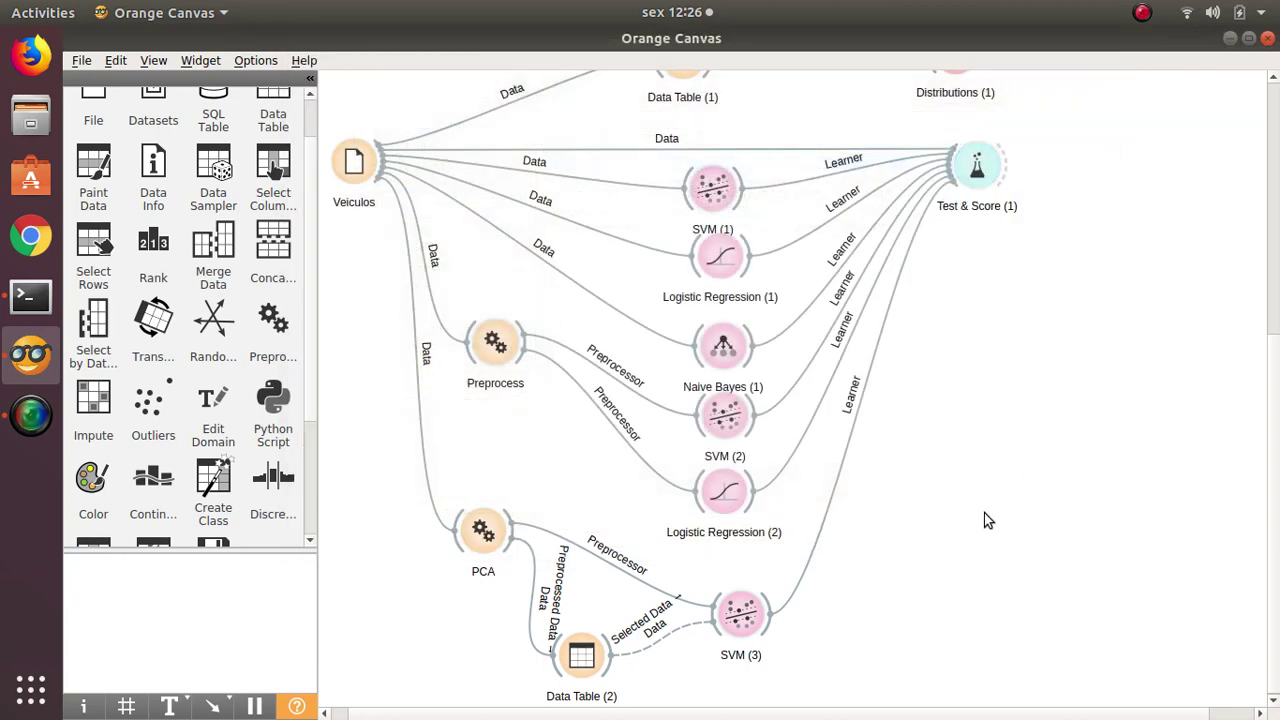
- Delete the Data Table (2) widget between PCA and SVM (3)
left_click(587, 652)
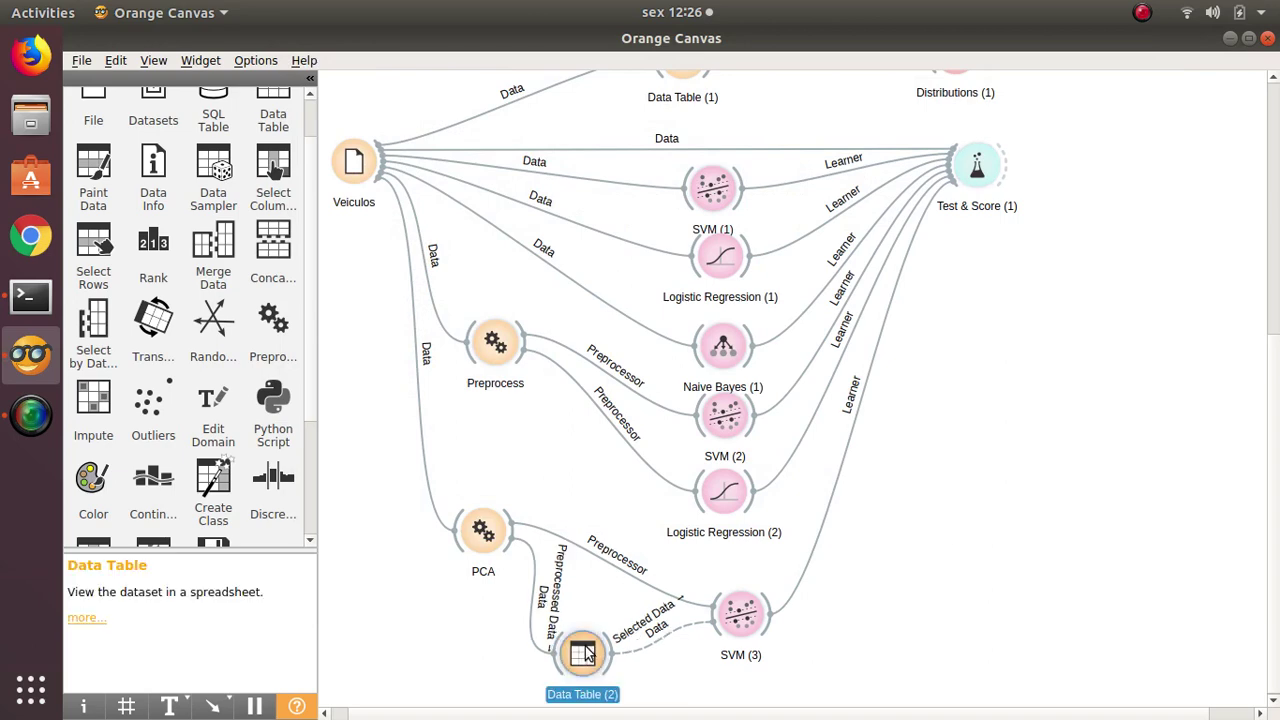
key("Delete")
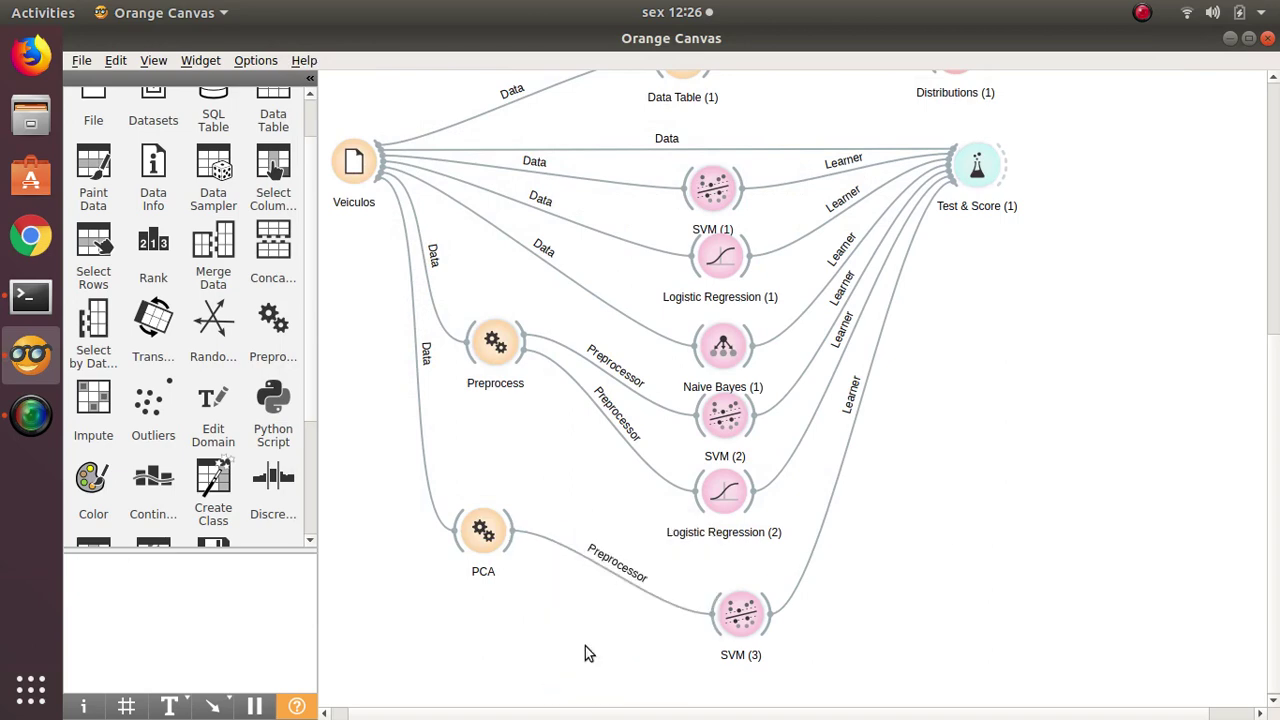
- Set the number of principal components in the PCA widget to 12
double_click(489, 550)
double_click(477, 98)
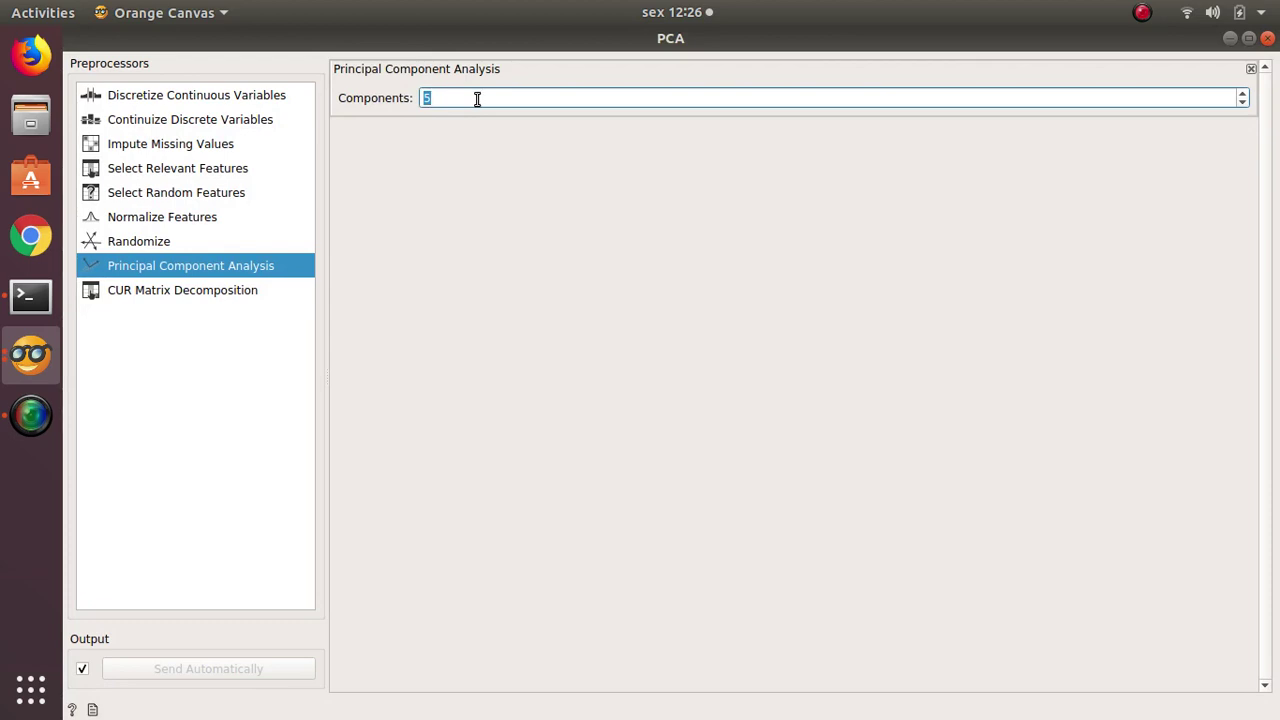
type("12")
left_click(1268, 40)
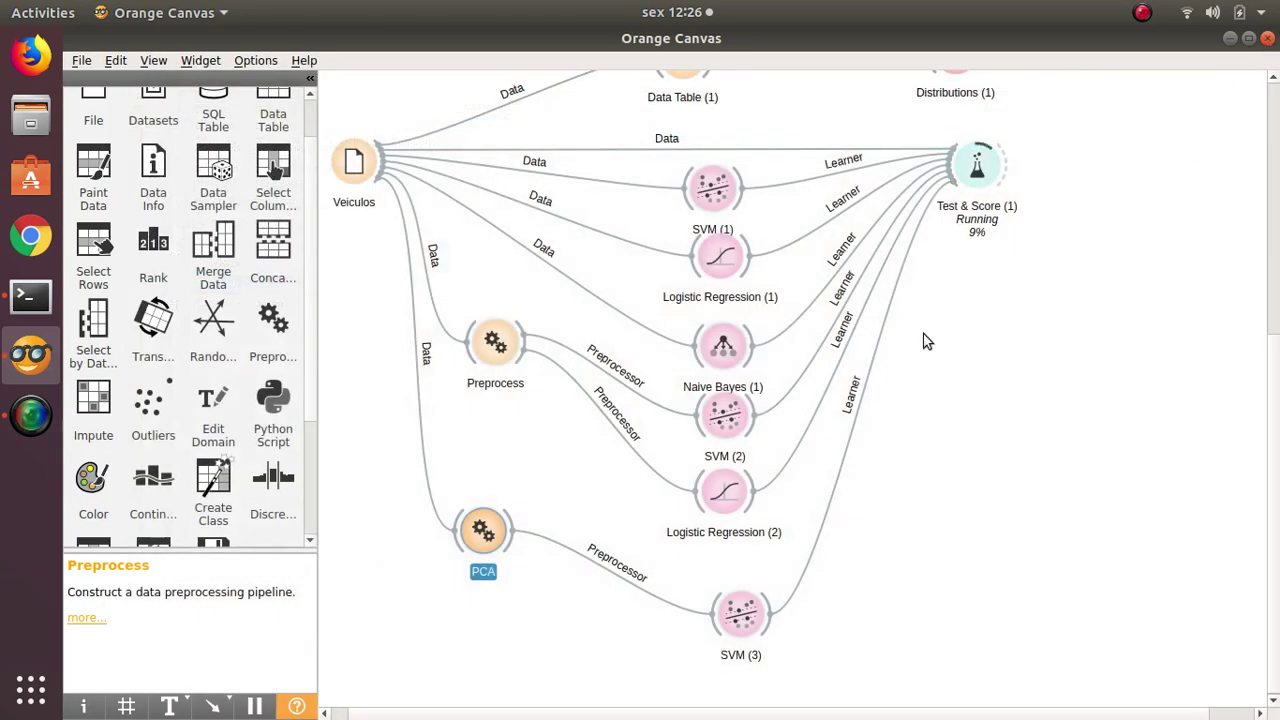
left_click(558, 596)
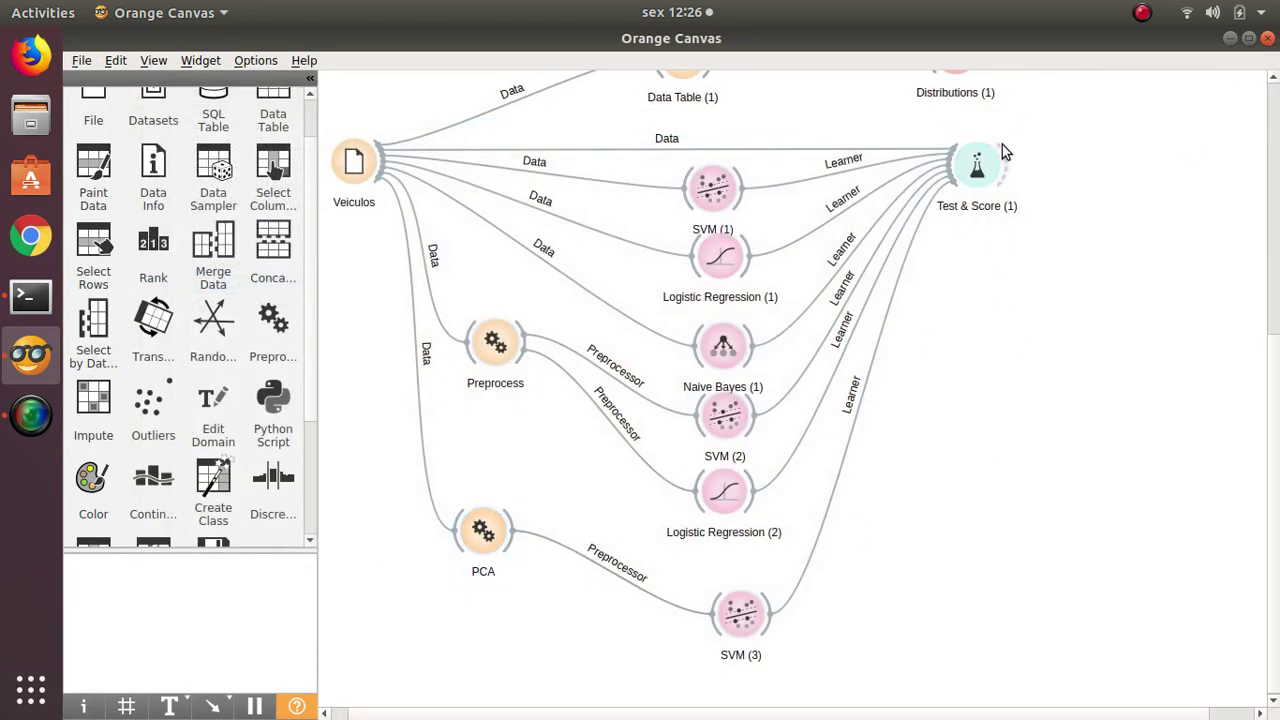
- Compare the SVM_PCA scores with those of plain SVM in Test & Score (1)
left_click(735, 605)
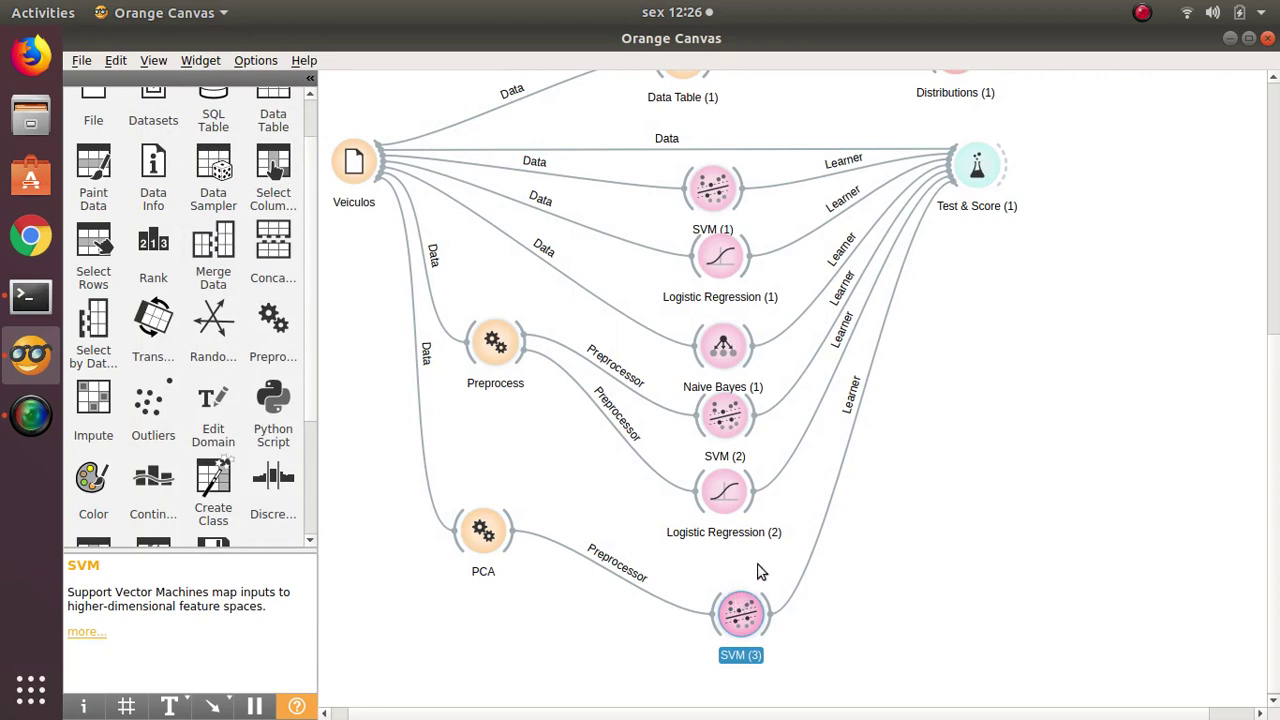
double_click(988, 175)
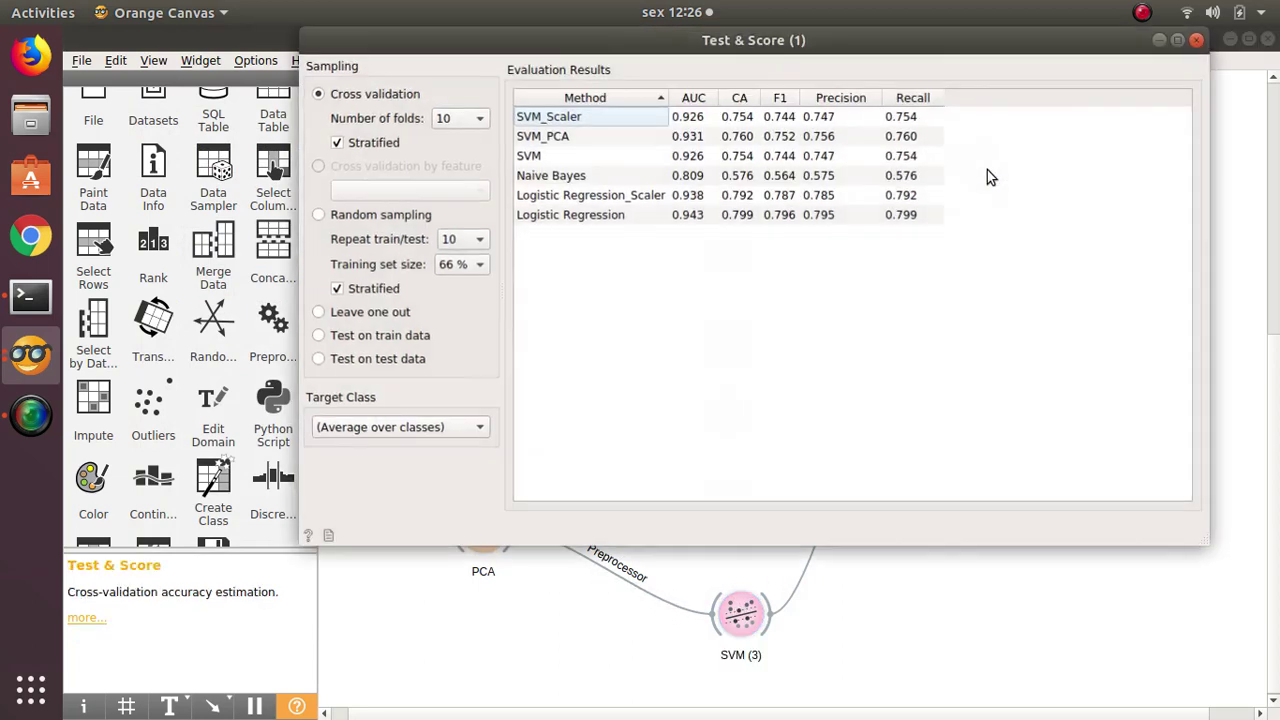
left_click(646, 141)
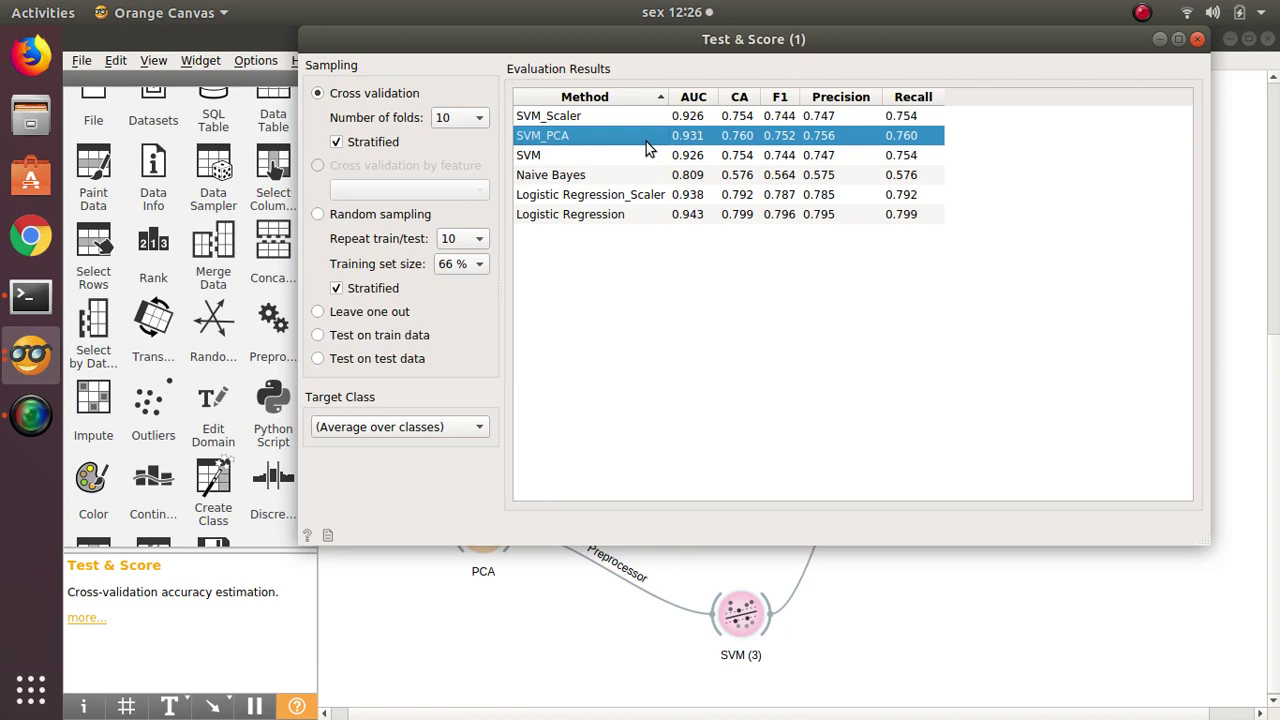
left_click(758, 163, "ctrl")
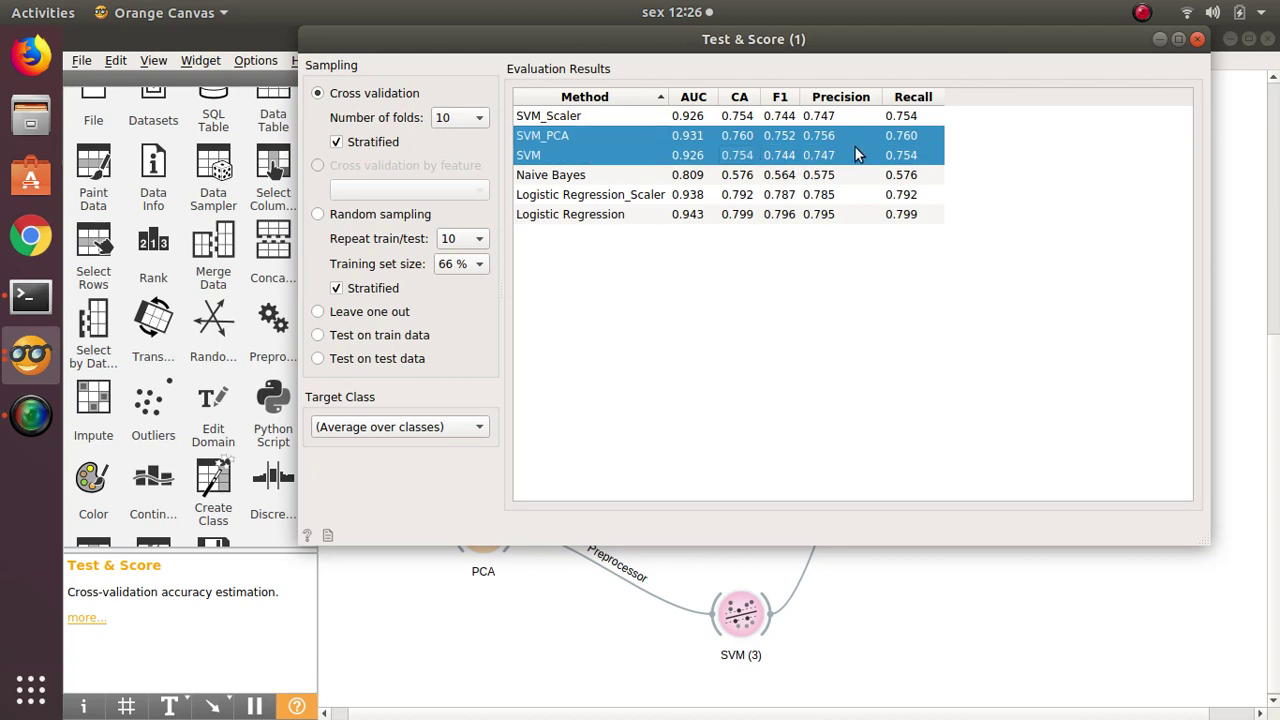
left_click(741, 160)
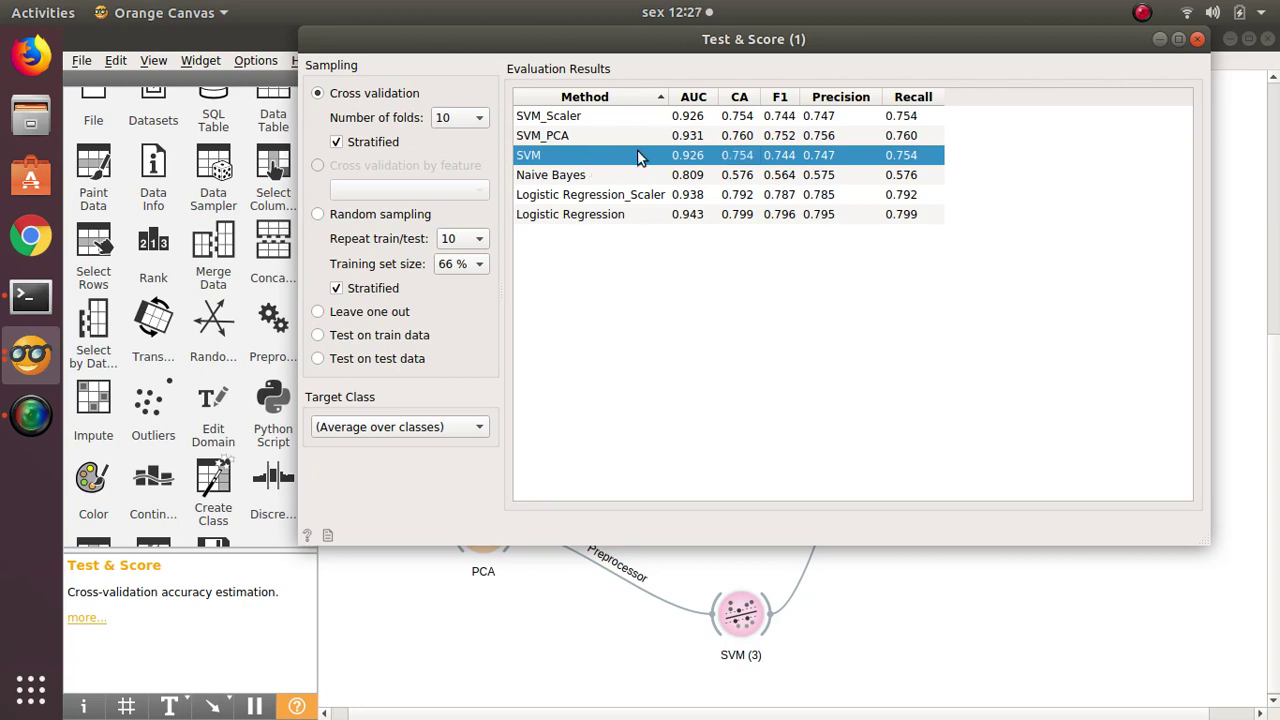
left_click(718, 139)
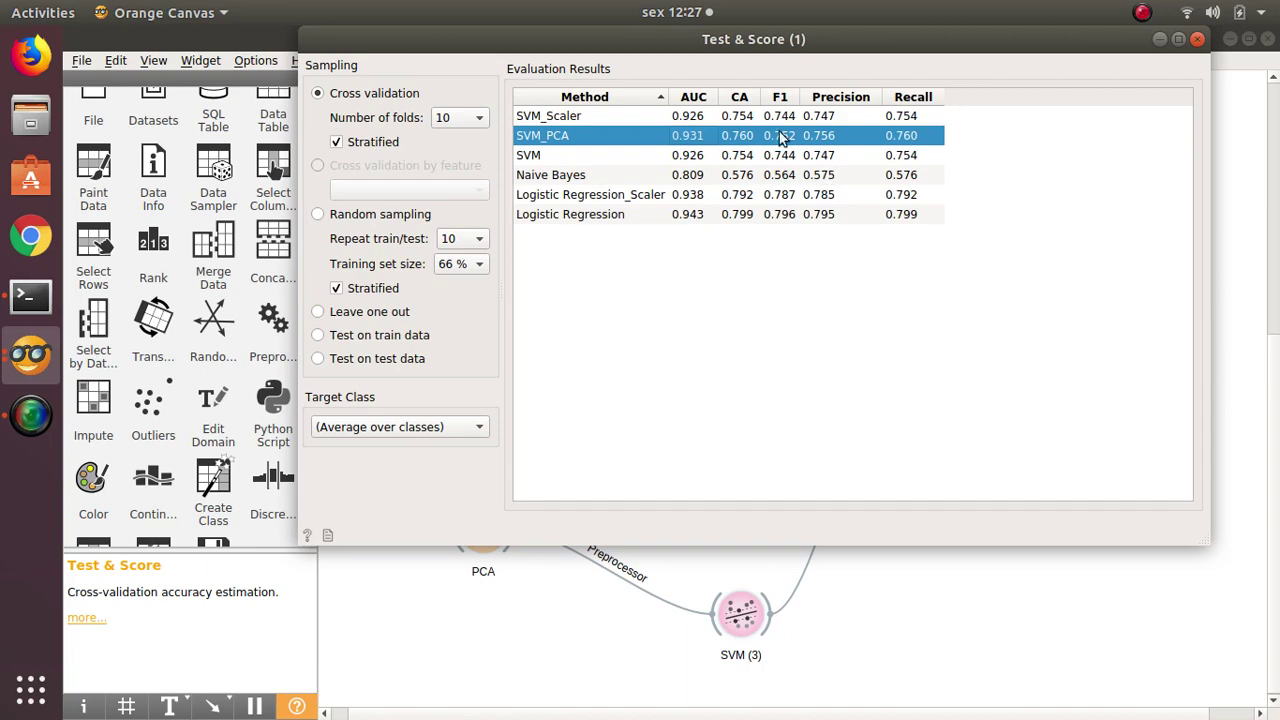
left_click(1197, 42)
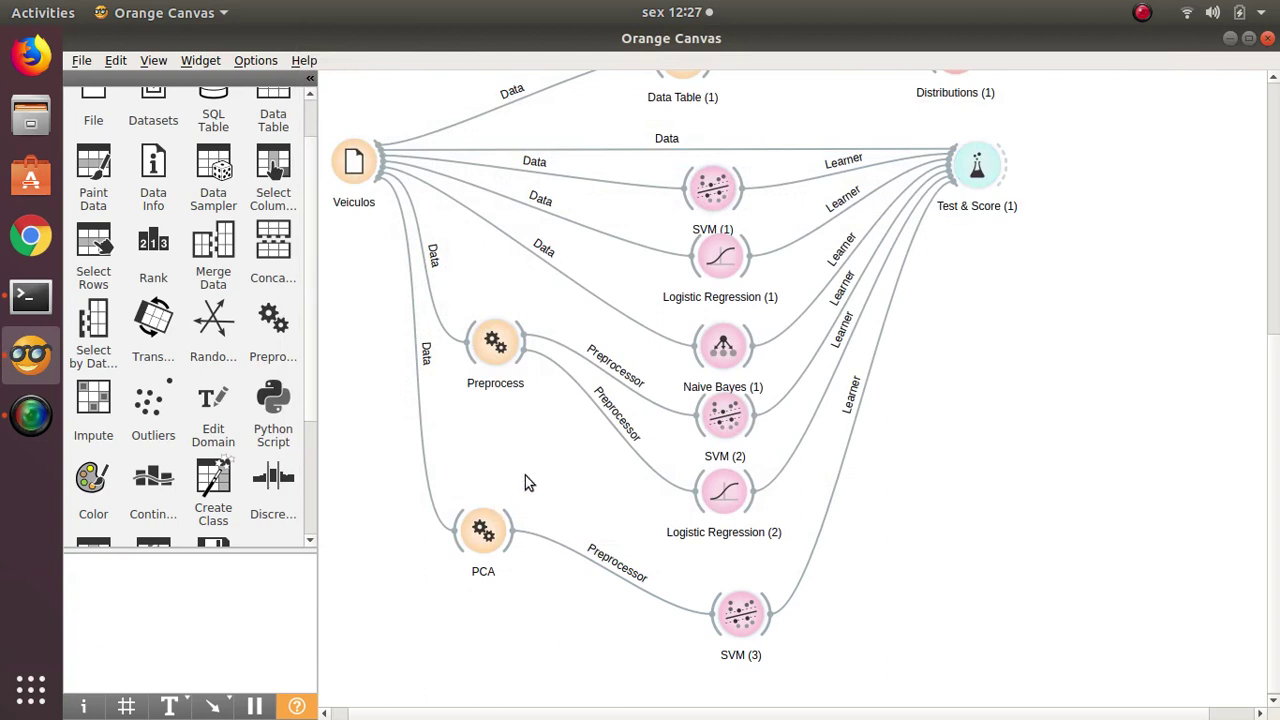
- Add a Preprocess widget fed by Veiculos beside PCA and check its Normalize Features centering and scaling options
left_click(368, 176)
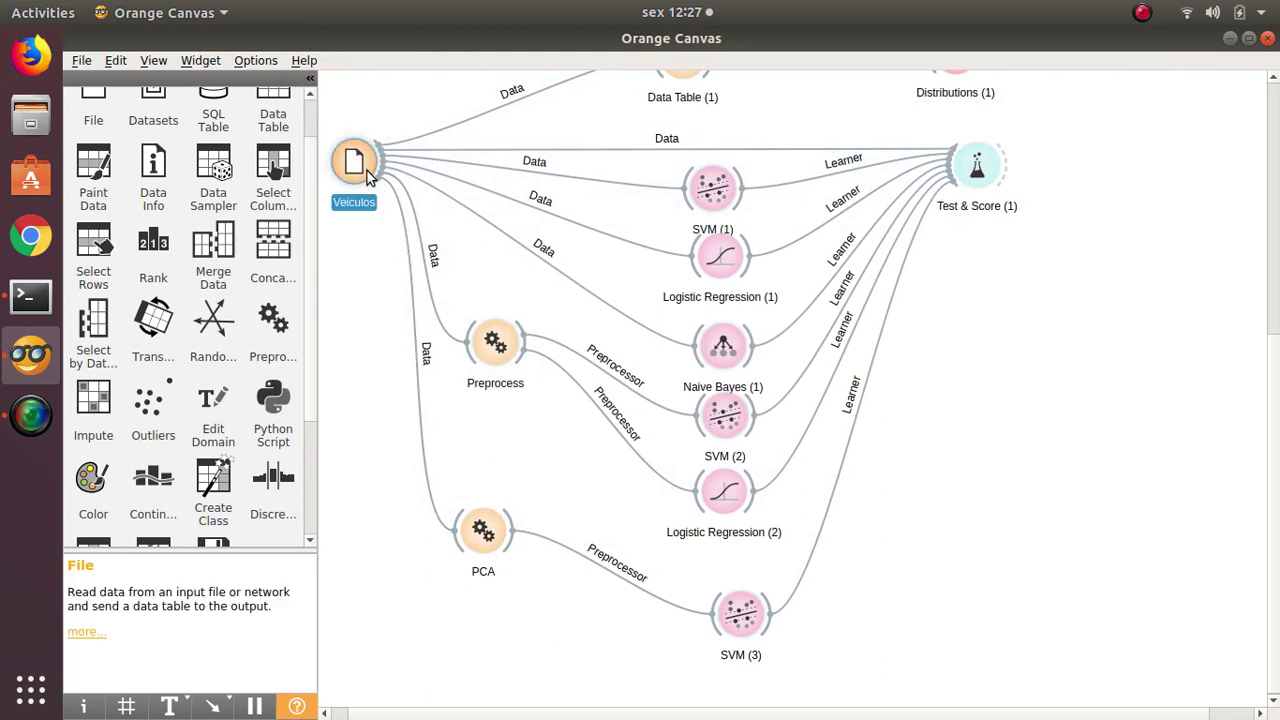
left_click_drag(378, 184, 365, 530)
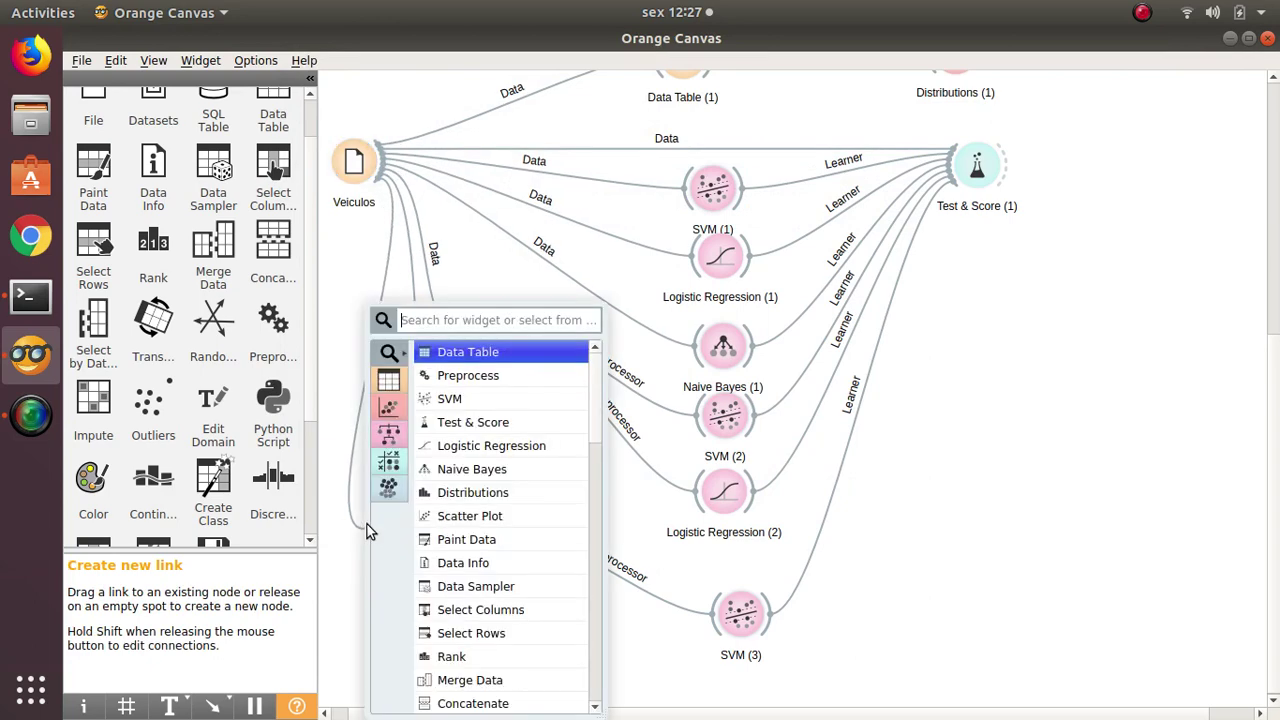
type("pre")
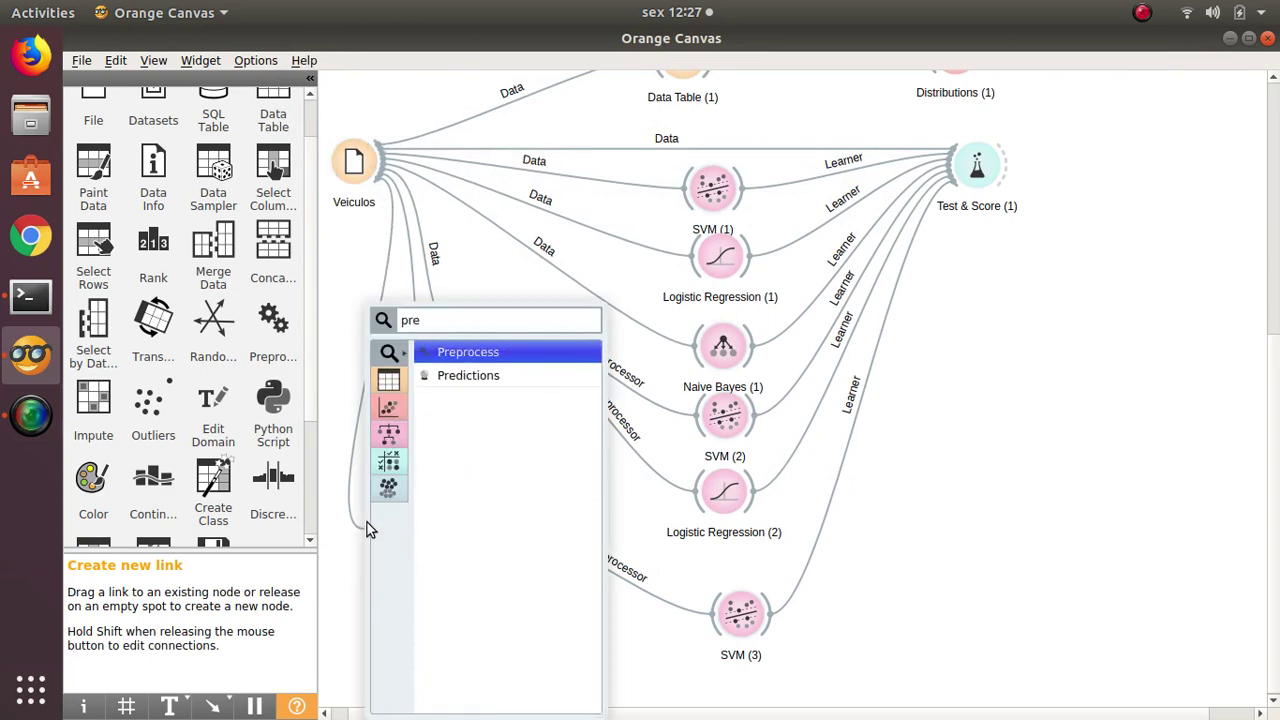
key("Return")
double_click(390, 530)
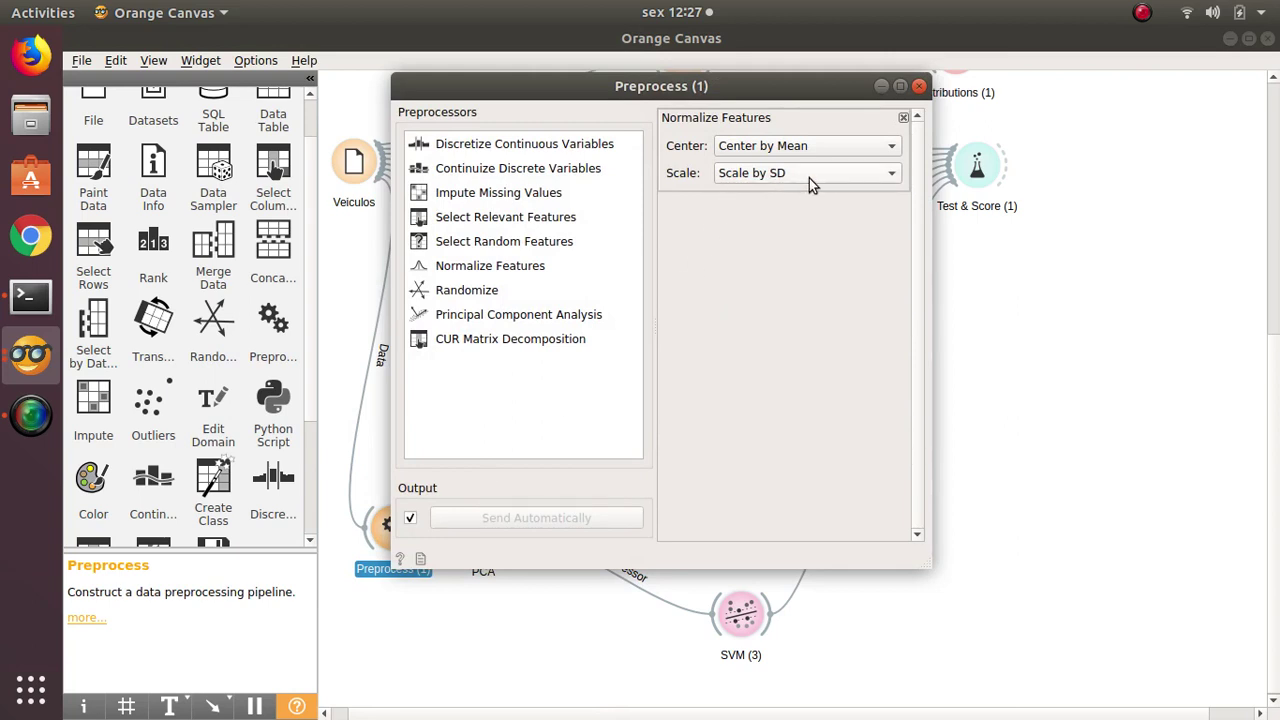
left_click(919, 86)
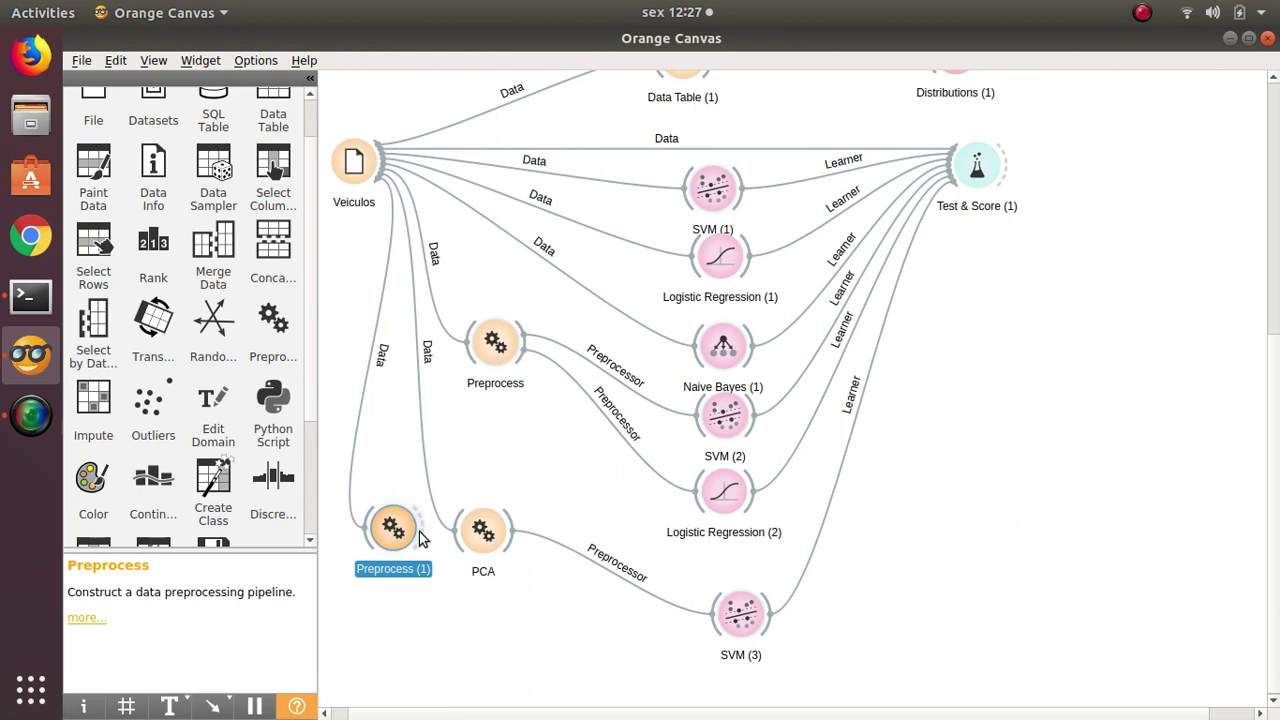
- Feed the PCA widget from Preprocess (1) instead of directly from Veiculos, and shift PCA and SVM (3) to make room
left_click_drag(420, 538, 586, 560)
left_click_drag(747, 615, 795, 604)
- Inspect the principal component columns produced by PCA in a temporary Data Table widget, and delete that widget
left_click_drag(590, 555, 629, 664)
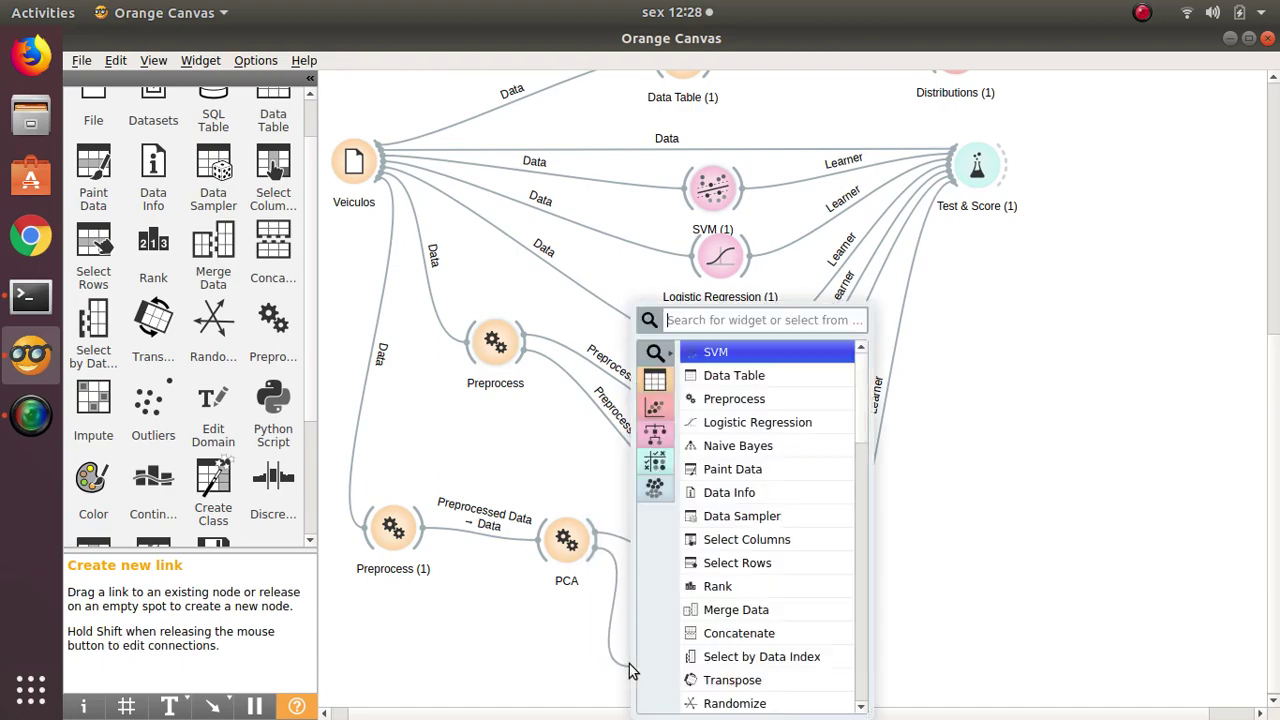
left_click(735, 377)
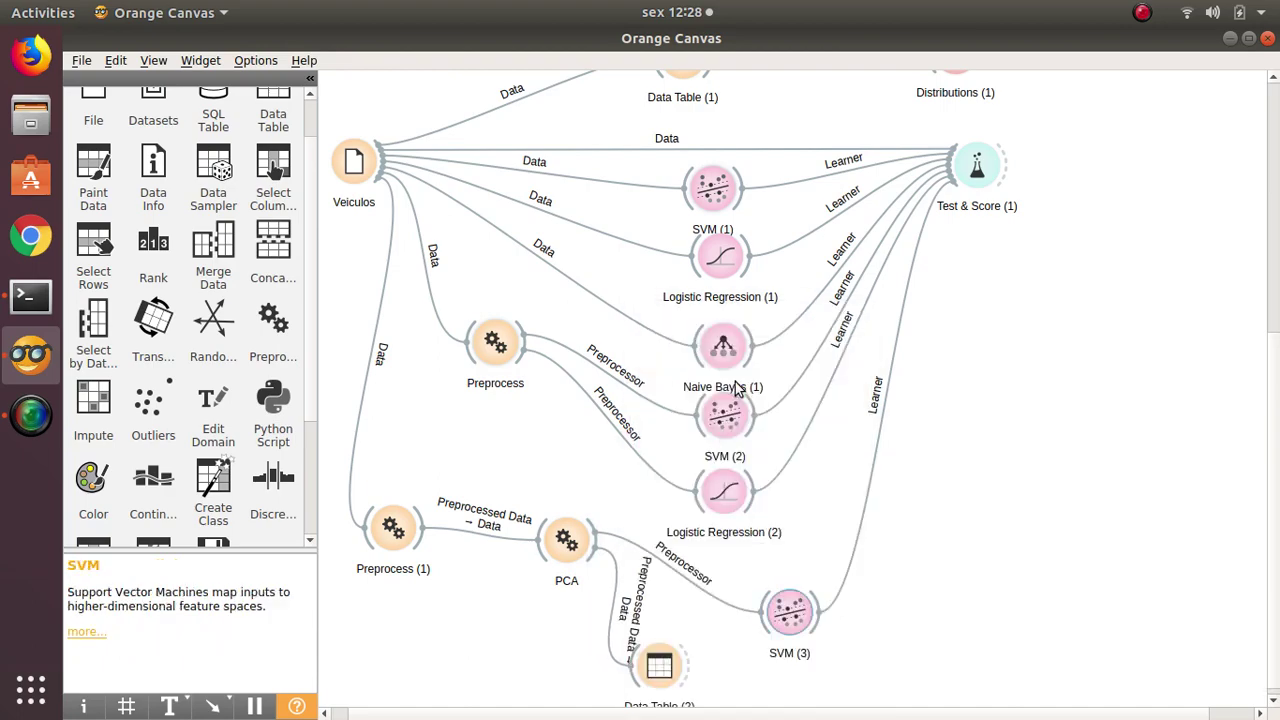
double_click(652, 666)
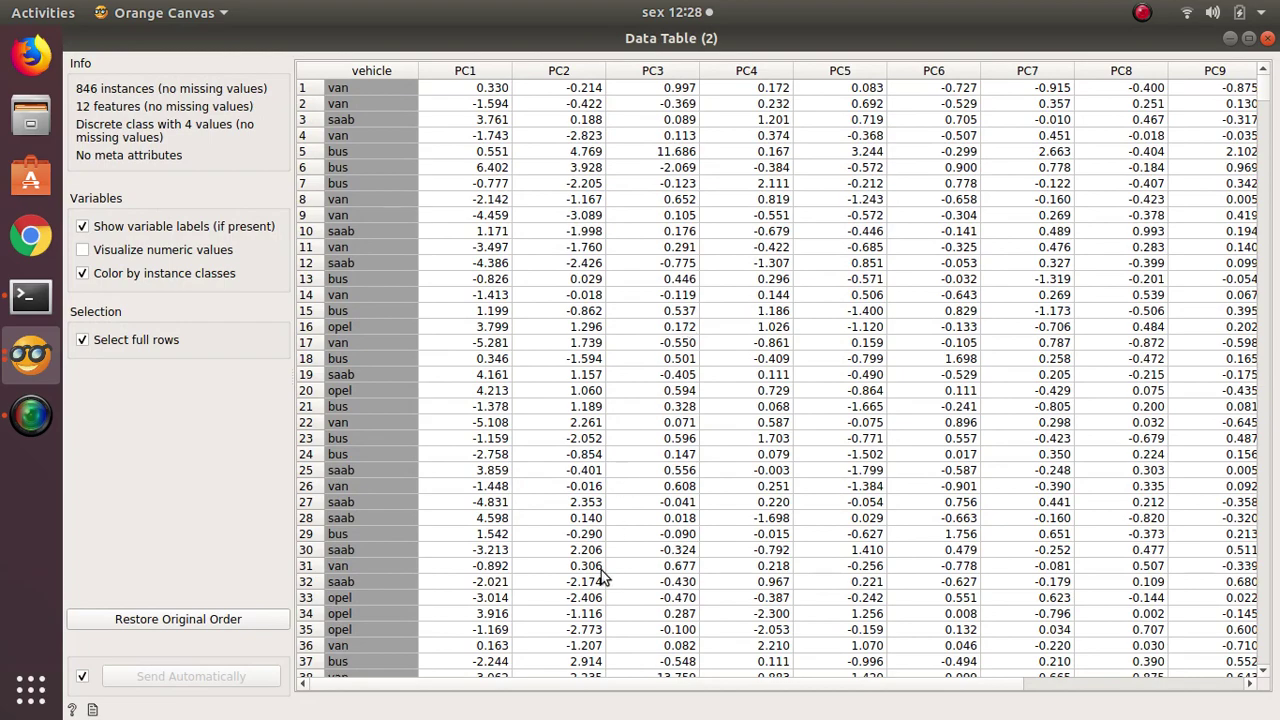
left_click_drag(466, 687, 792, 688)
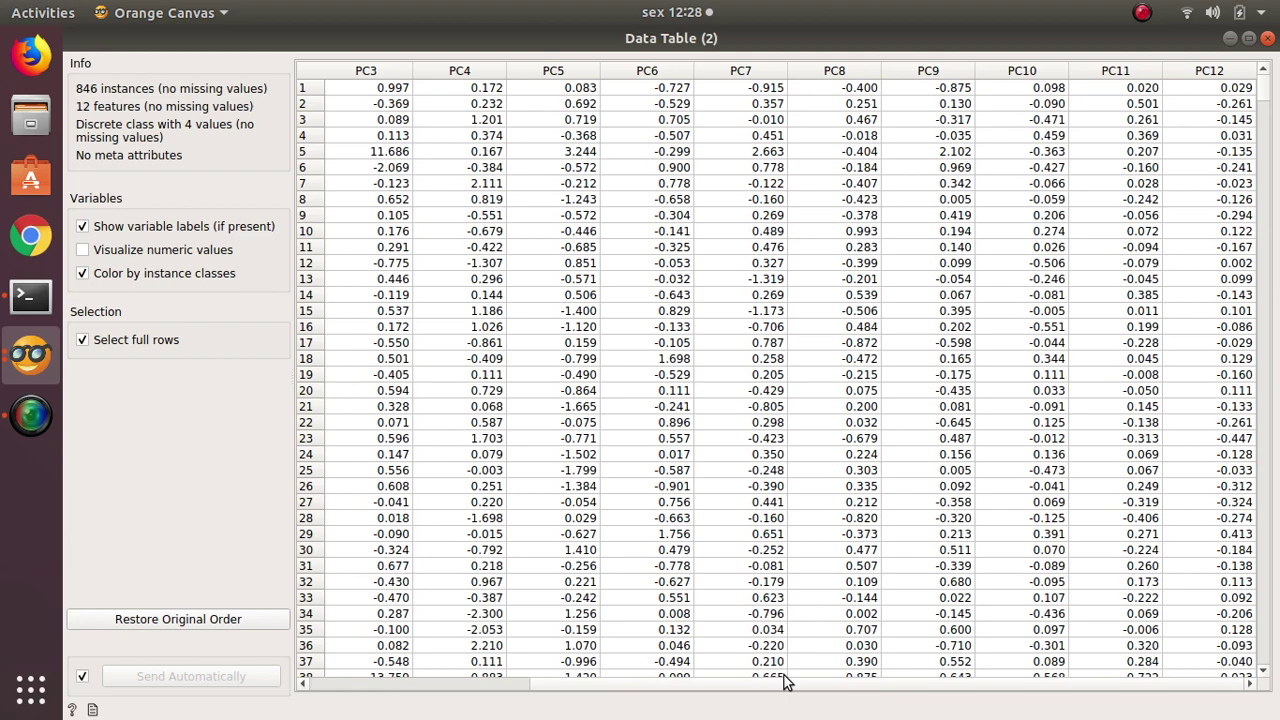
left_click(1267, 38)
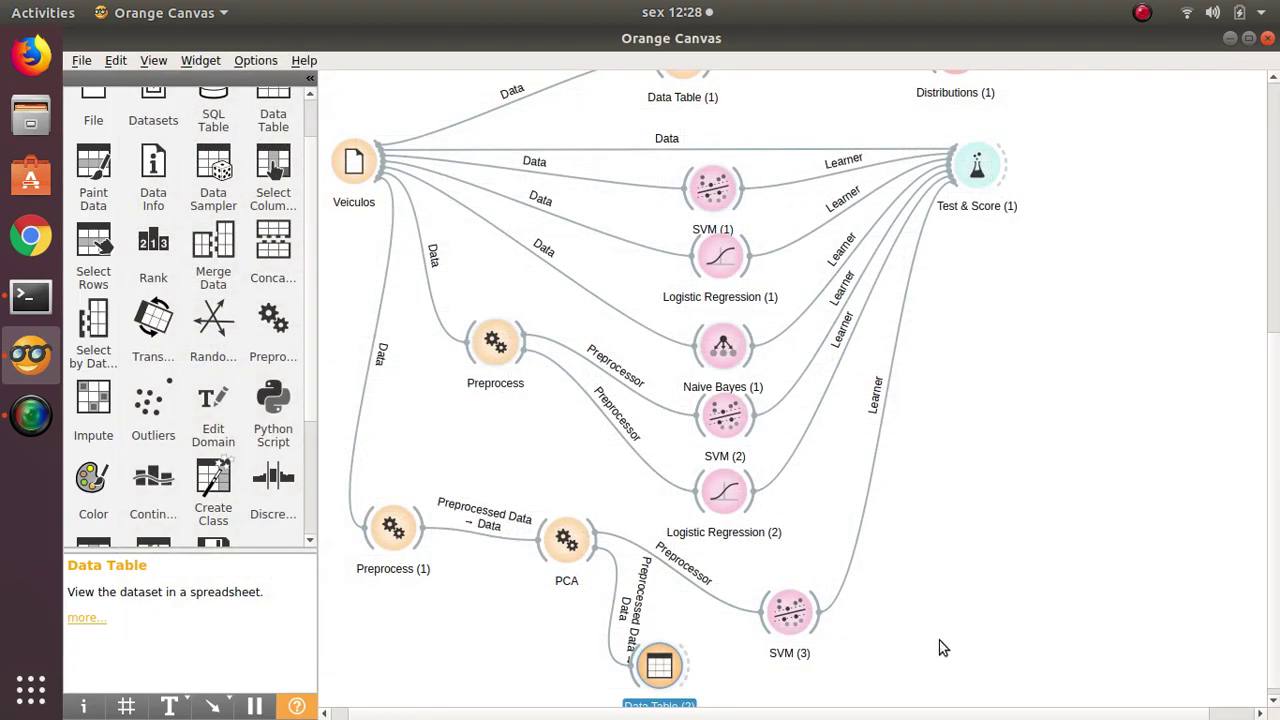
key("Delete")
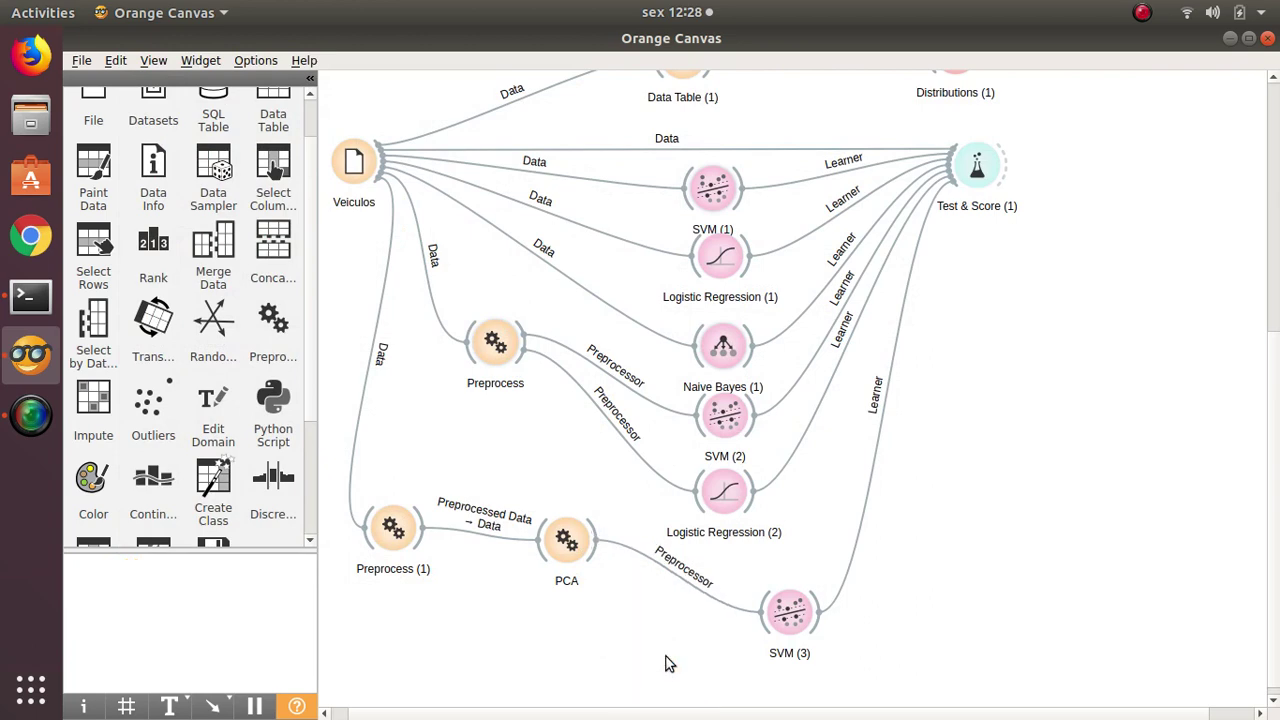
- Rename the Preprocess (1) widget feeding PCA as Scaler
left_click(393, 521)
right_click(397, 528)
left_click(428, 573)
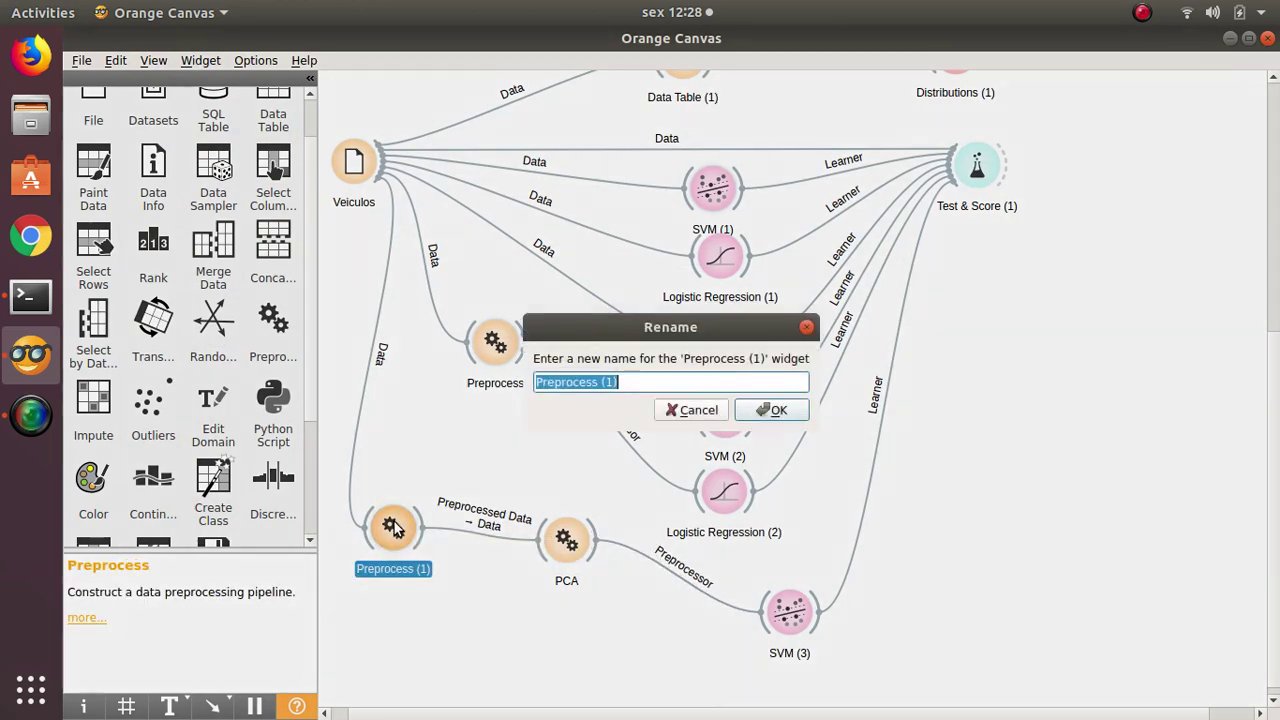
type("Scaler")
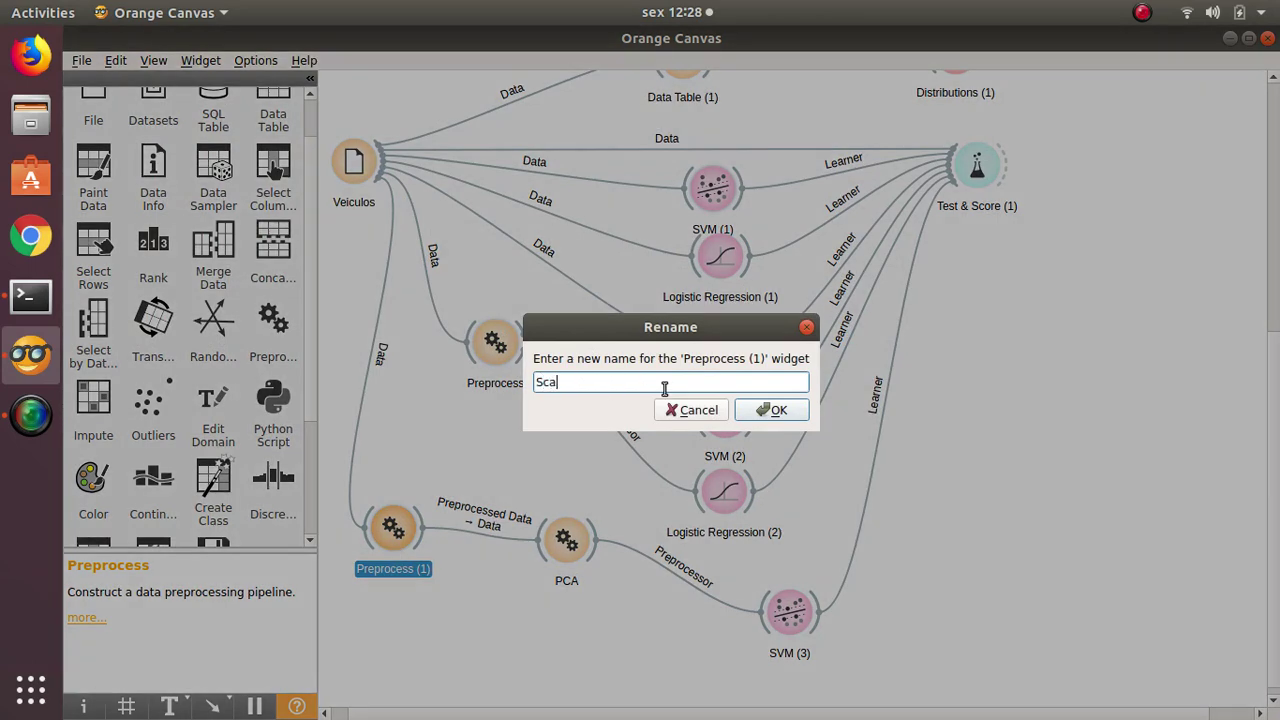
left_click(802, 413)
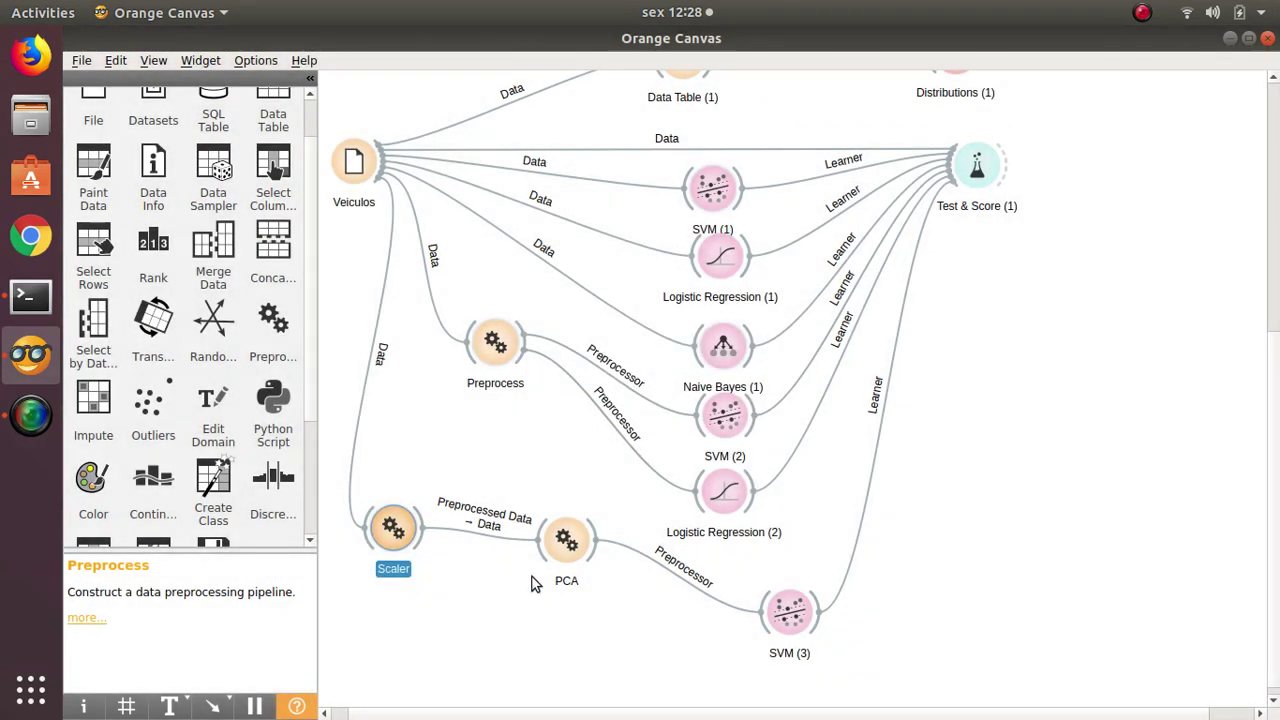
- Compare the SVM_PCA scores with those of plain SVM in Test & Score (1) for the Scaler and PCA chain
left_click(566, 542)
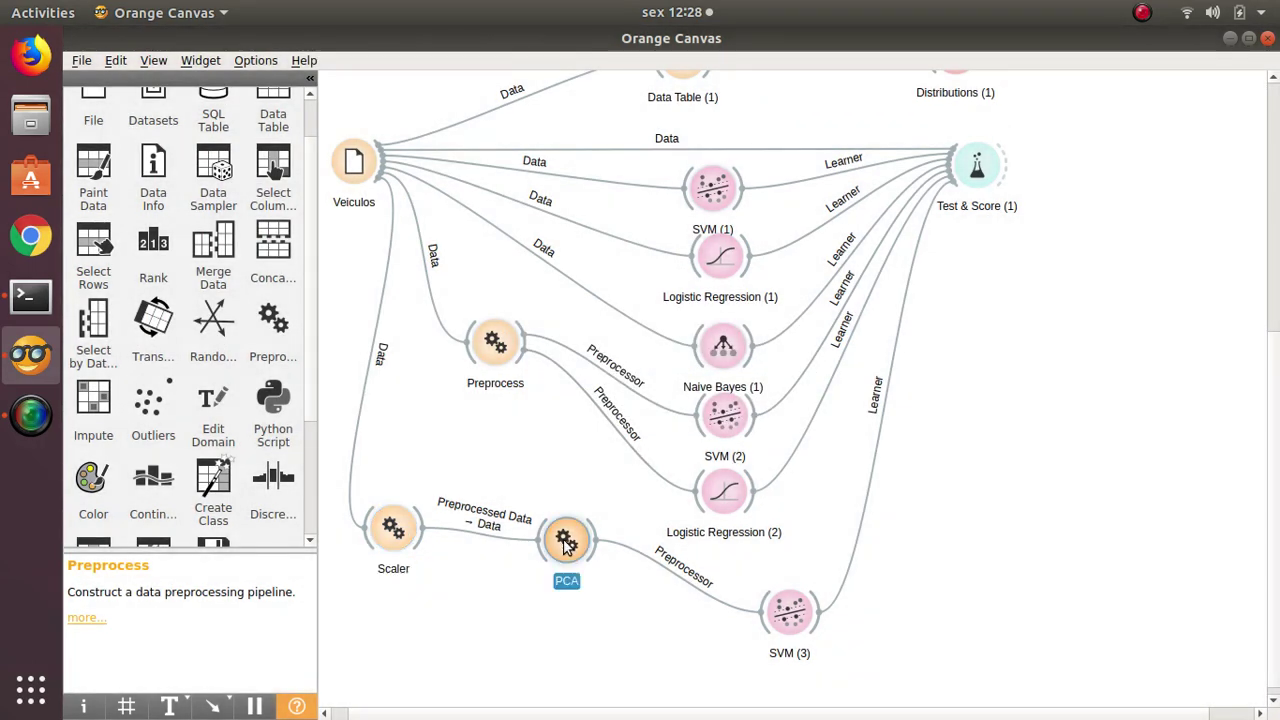
double_click(975, 168)
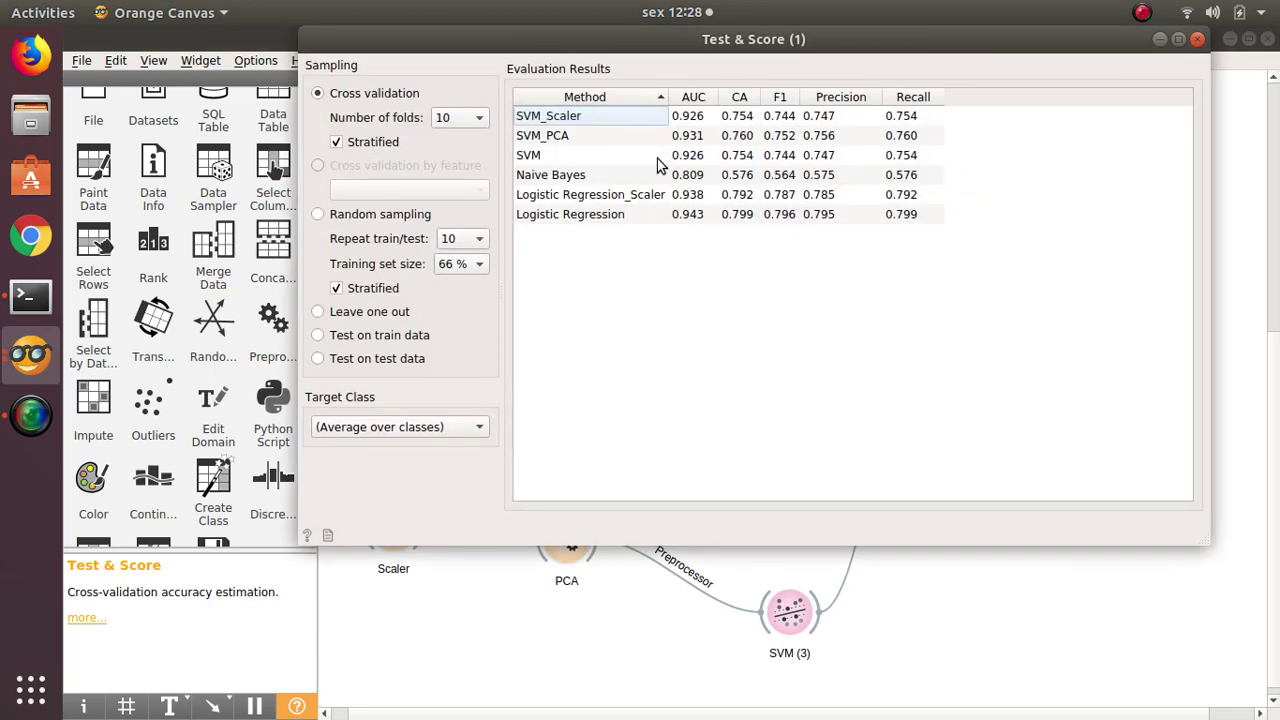
left_click(617, 135)
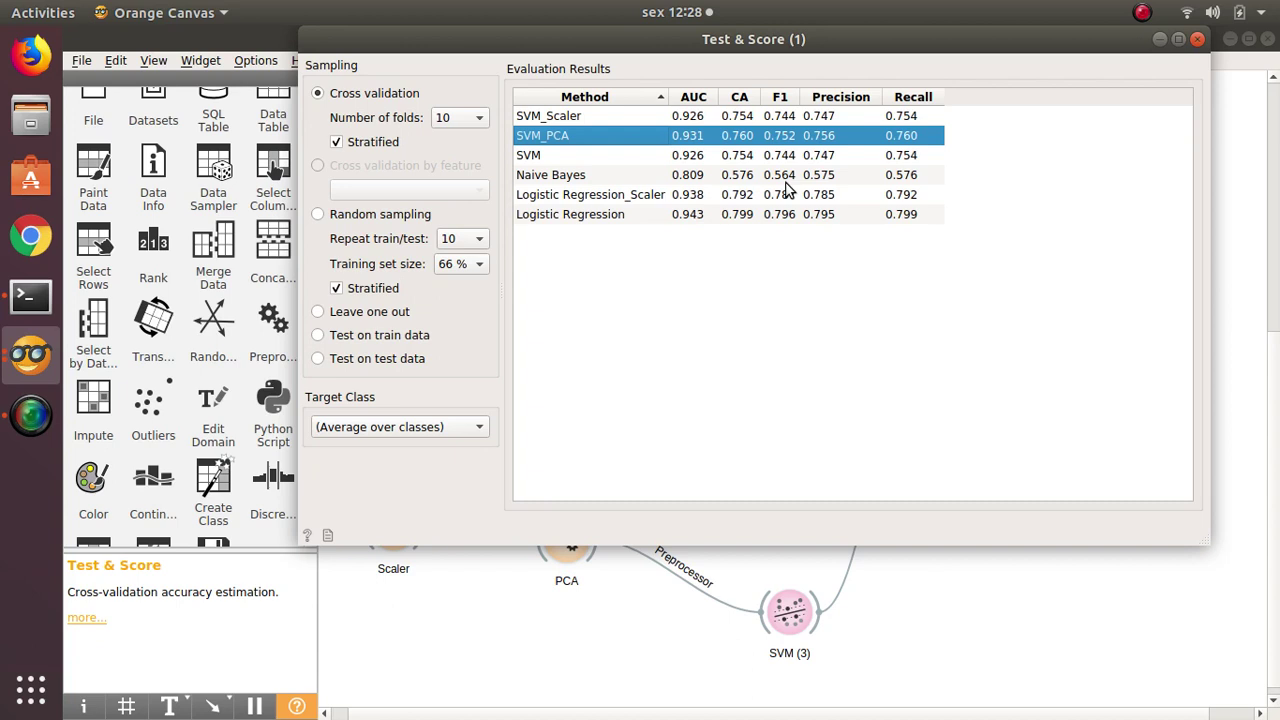
left_click(718, 157)
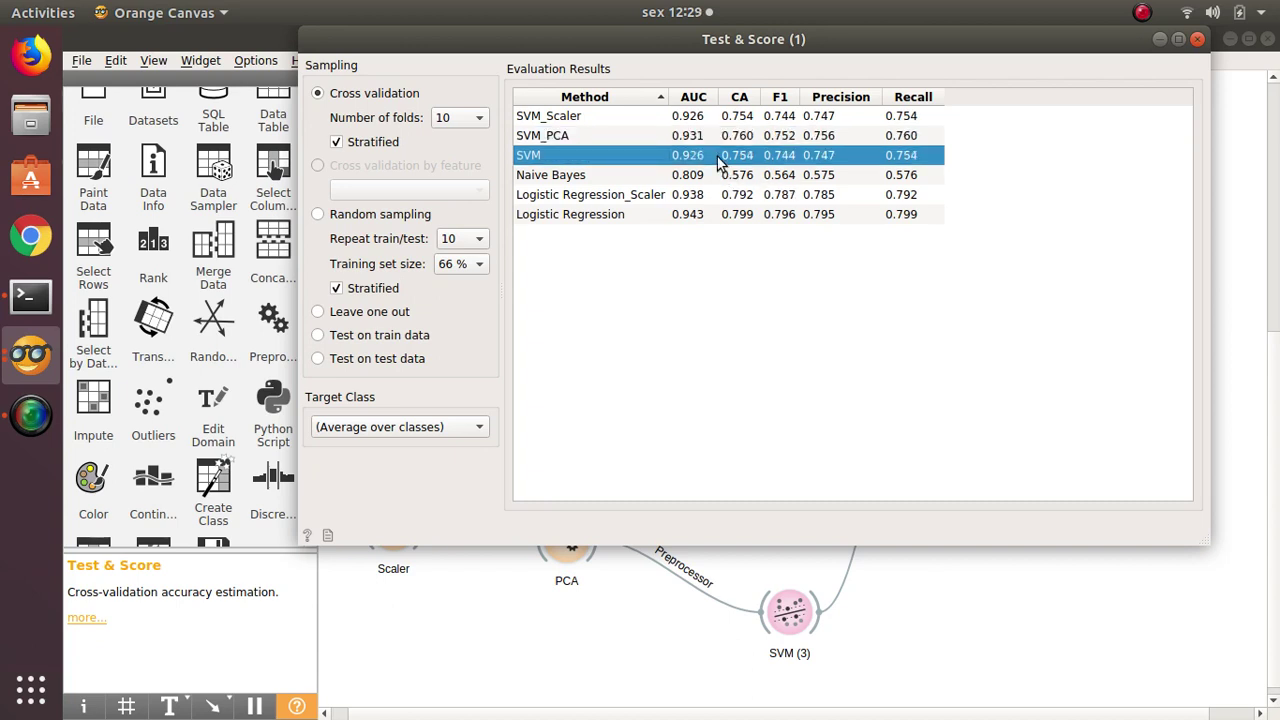
left_click(686, 135)
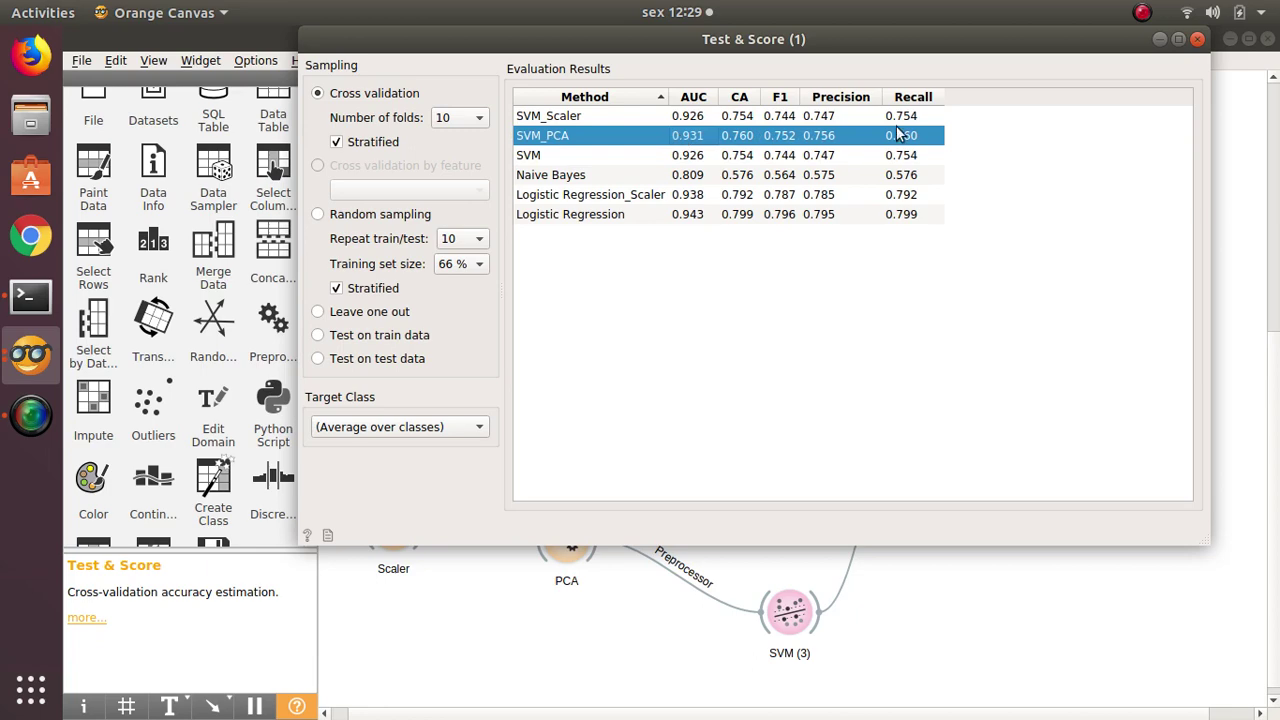
left_click(1198, 41)
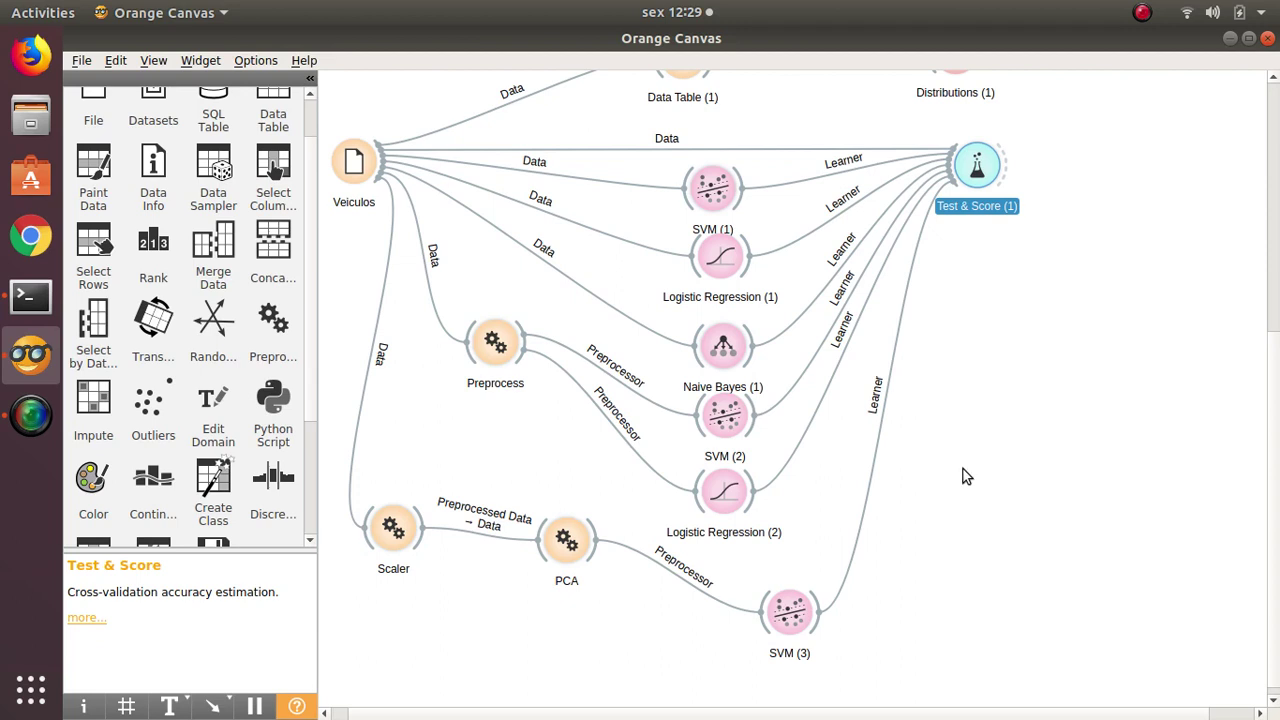
scroll(313, 526, "down", 3)
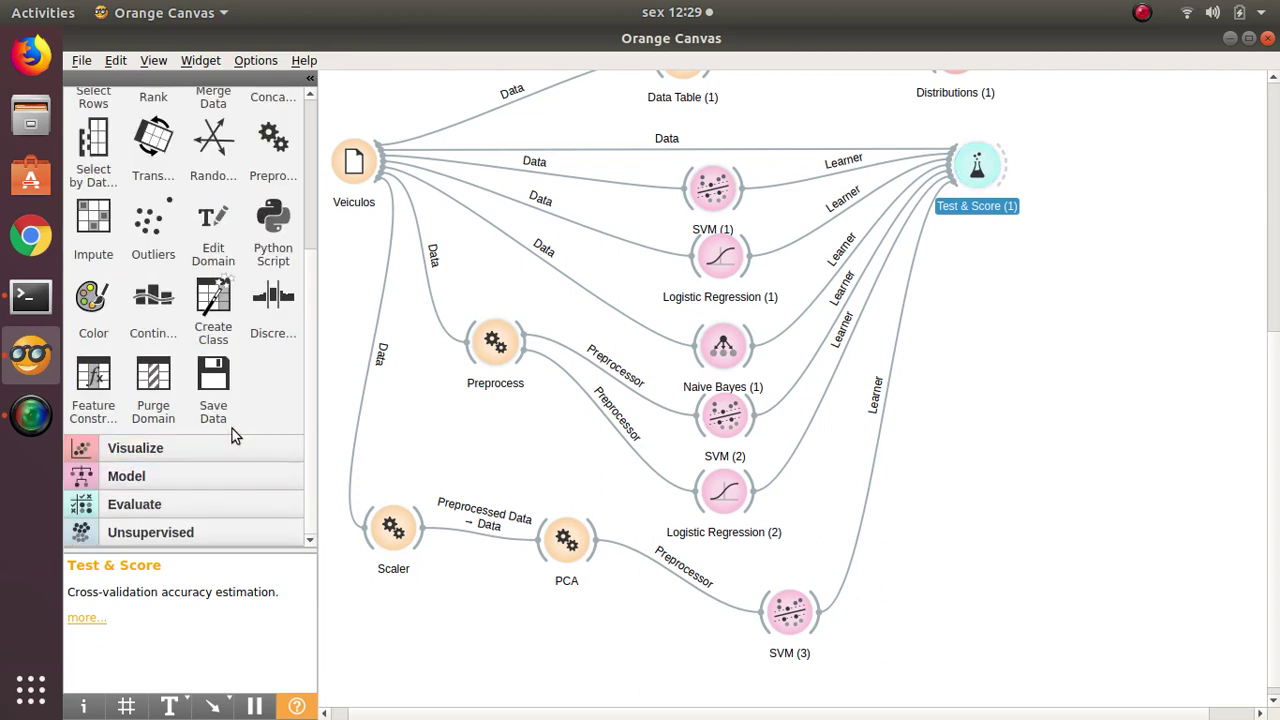
left_click_drag(222, 415, 980, 528)
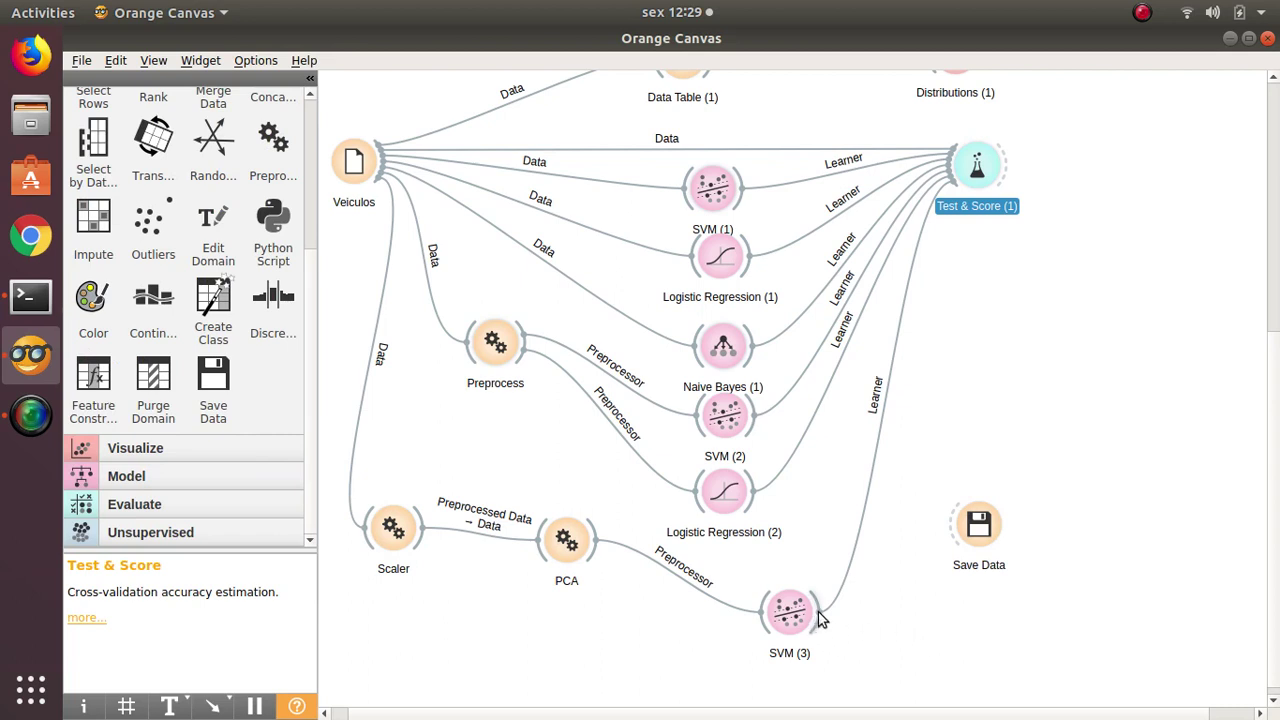
left_click_drag(822, 614, 952, 537)
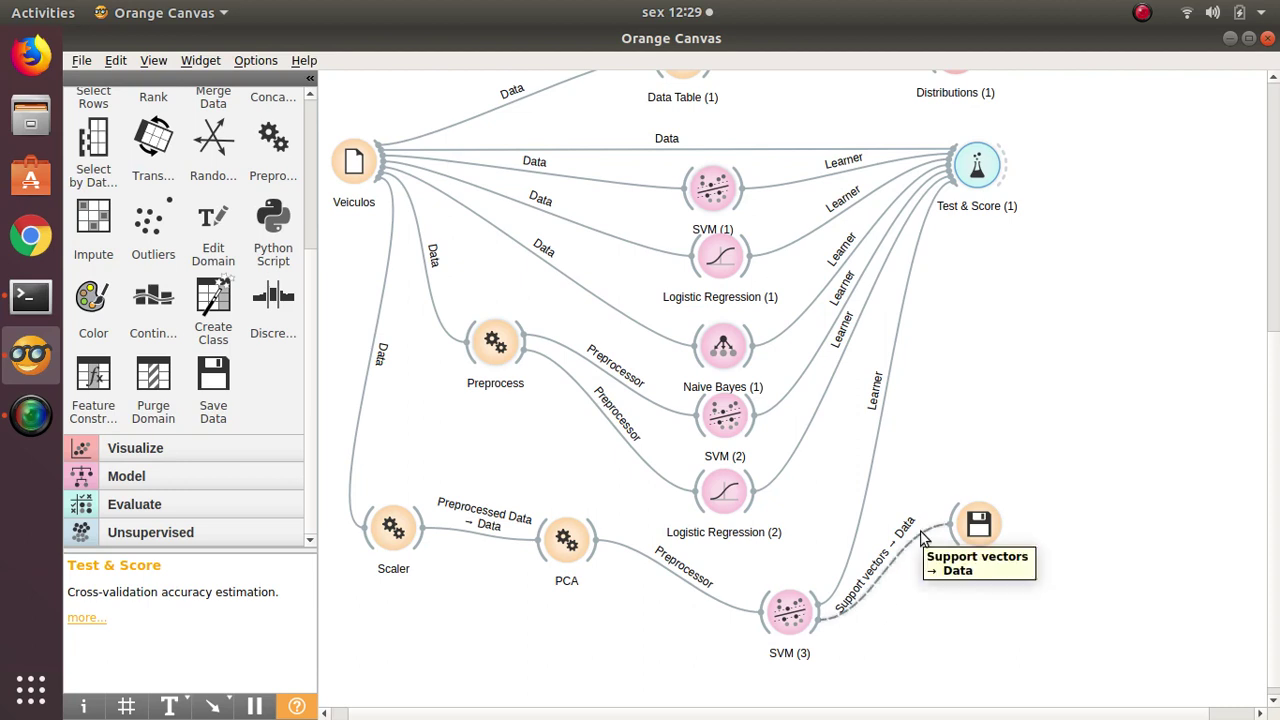
left_click_drag(984, 539, 1013, 531)
double_click(1011, 528)
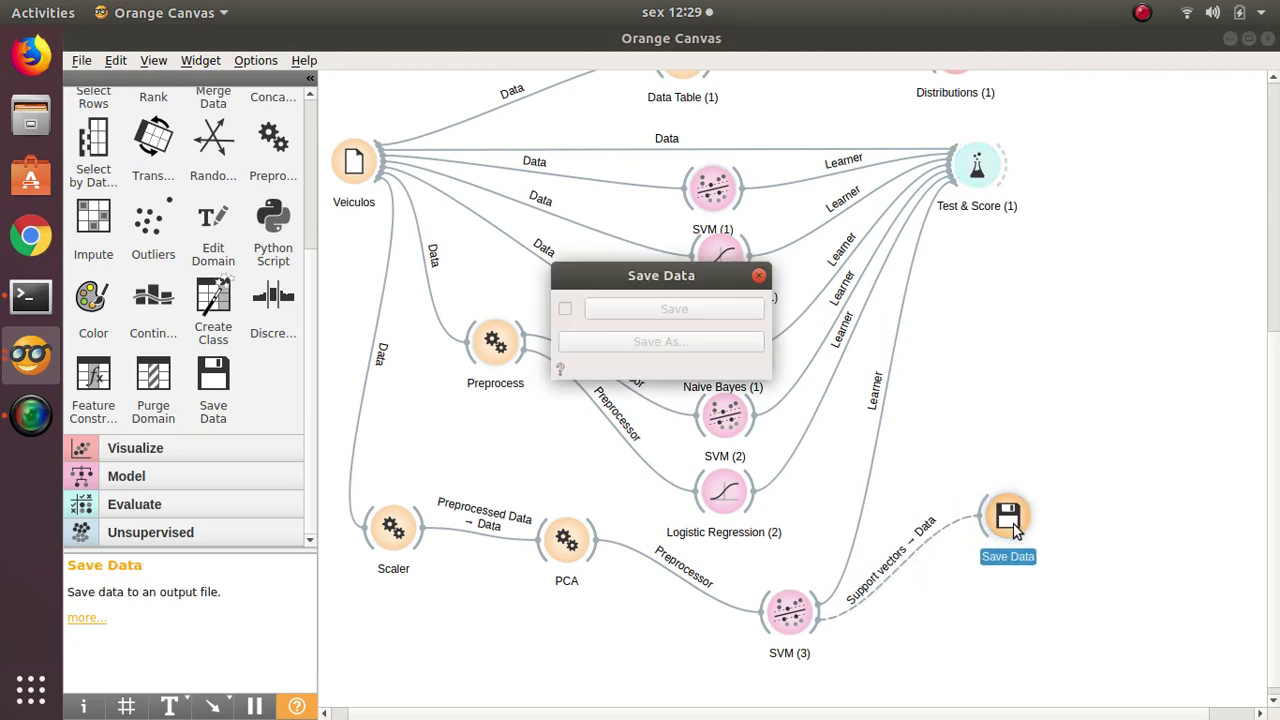
left_click(759, 275)
key("Delete")
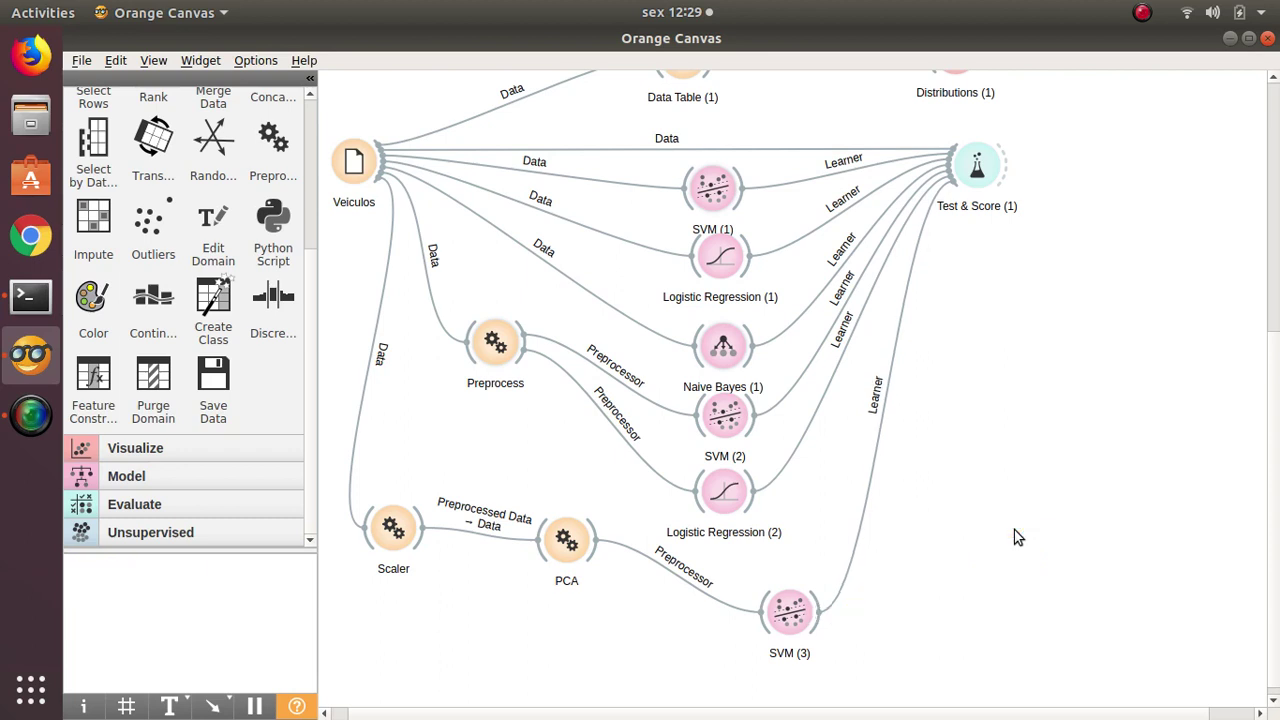
- Rearrange PCA and SVM (3) so they sit roughly level below Logistic Regression (2)
left_click_drag(789, 616, 829, 524)
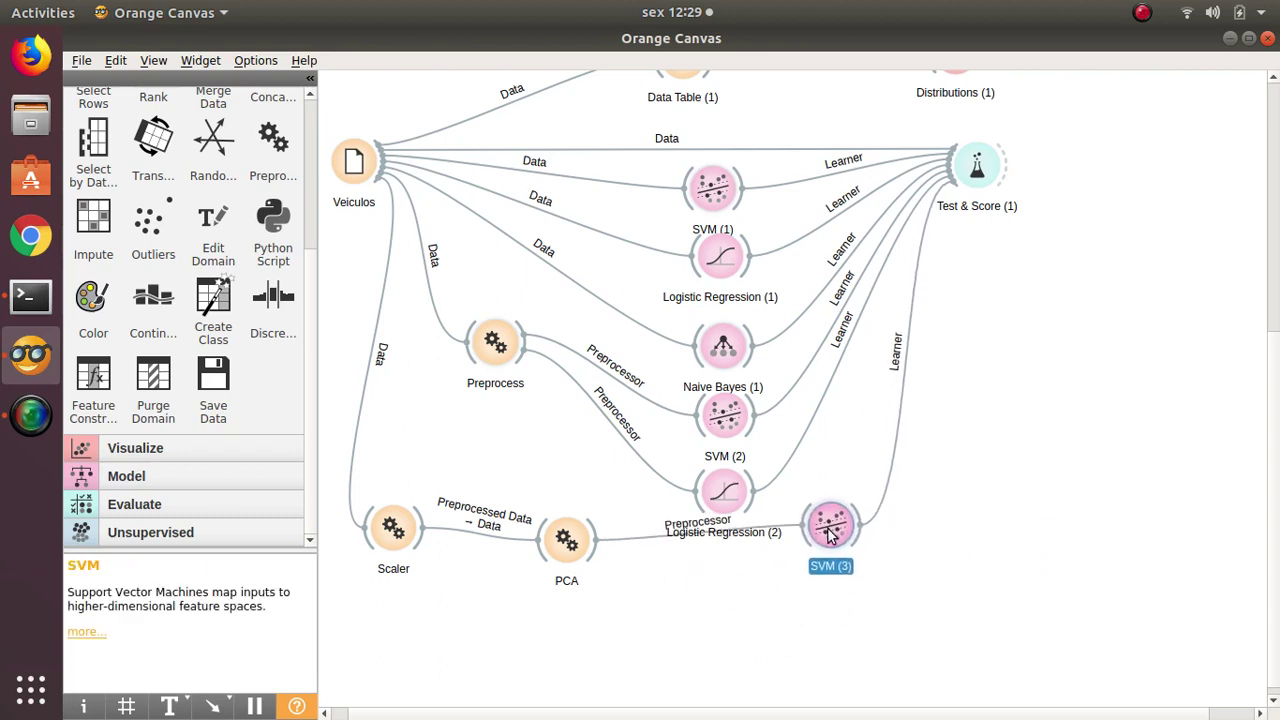
left_click_drag(588, 560, 567, 604)
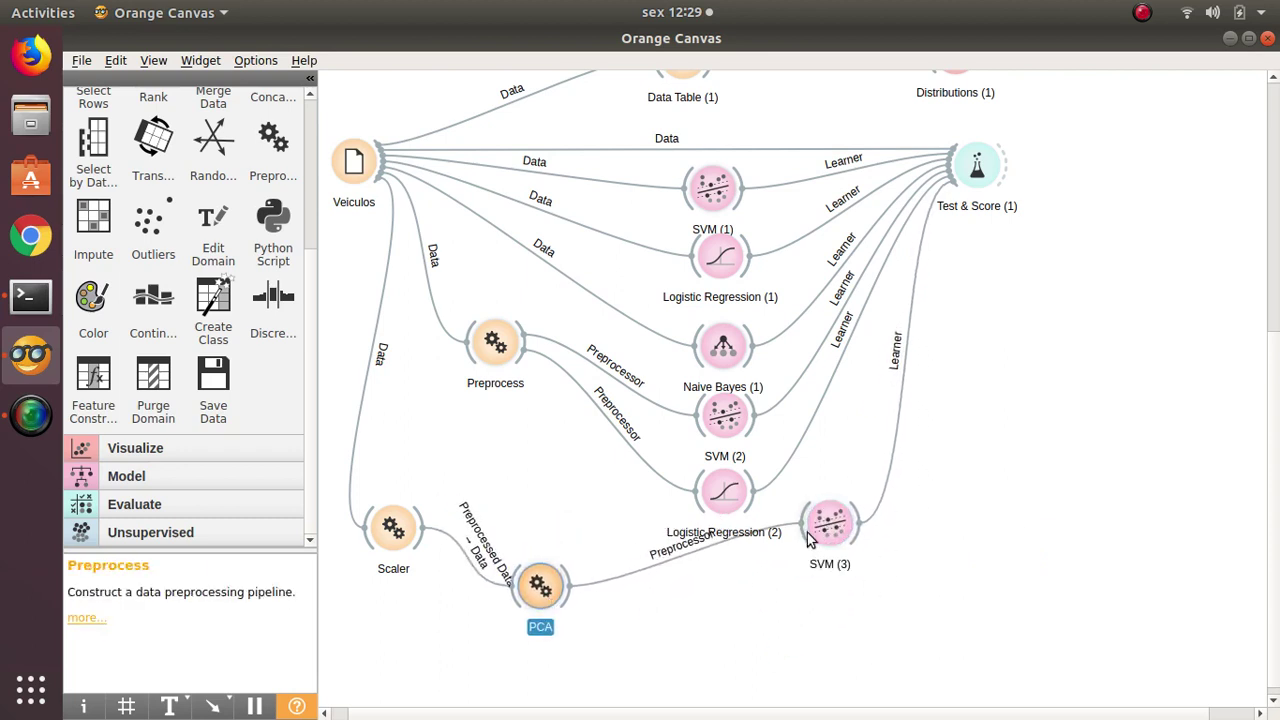
left_click_drag(810, 535, 759, 585)
left_click(896, 603)
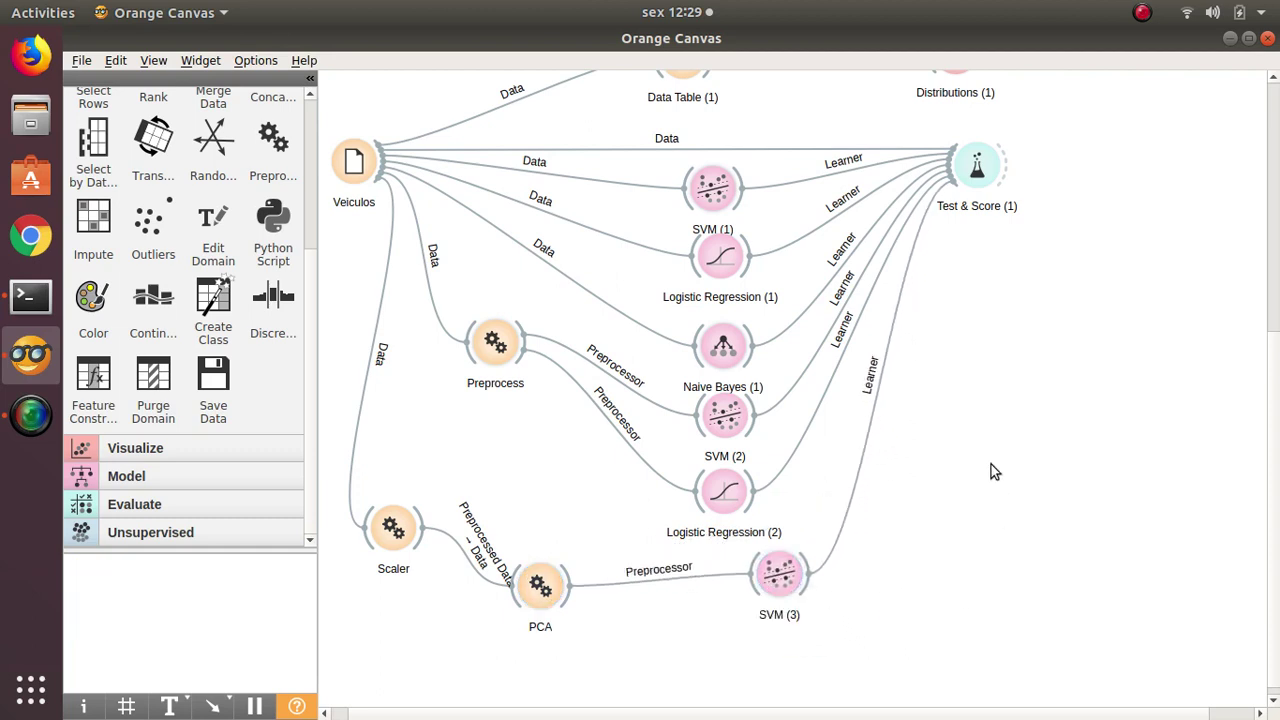
- Add a Save Data widget beside SVM (3), feed it PCA's preprocessed data, and open its settings
left_click_drag(210, 420, 1001, 534)
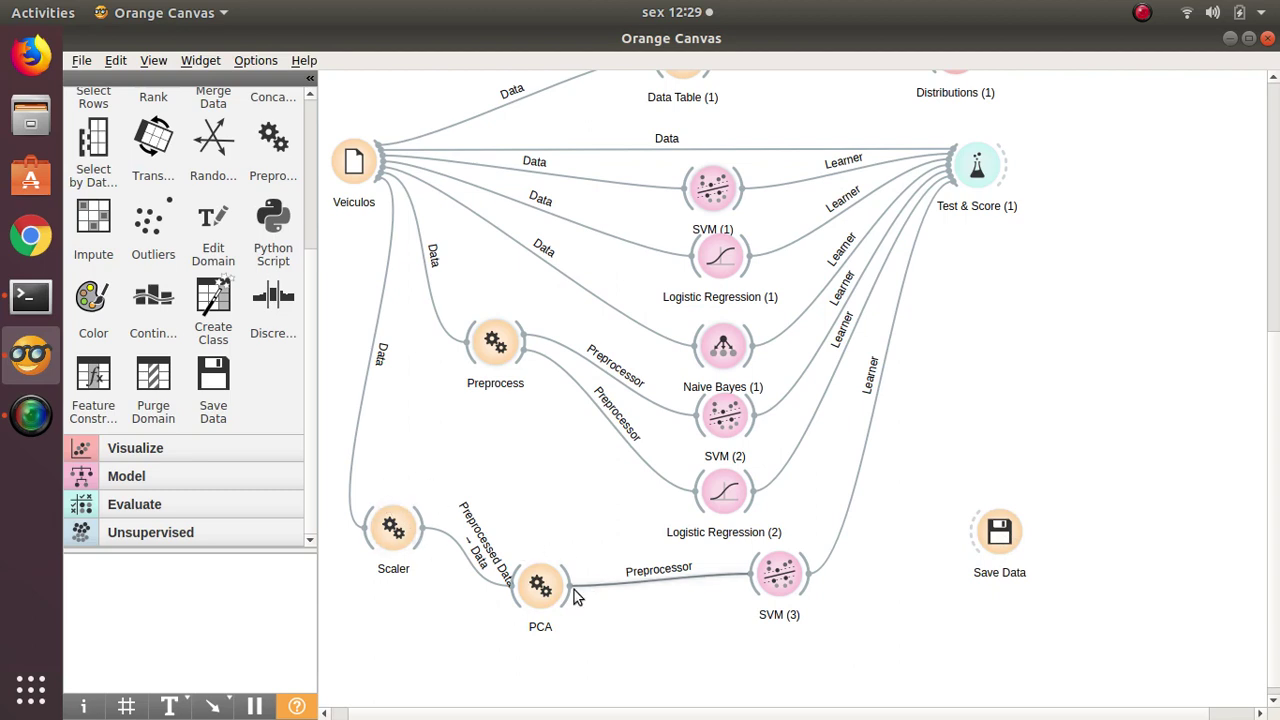
left_click_drag(576, 584, 970, 538)
left_click(988, 540)
double_click(988, 540)
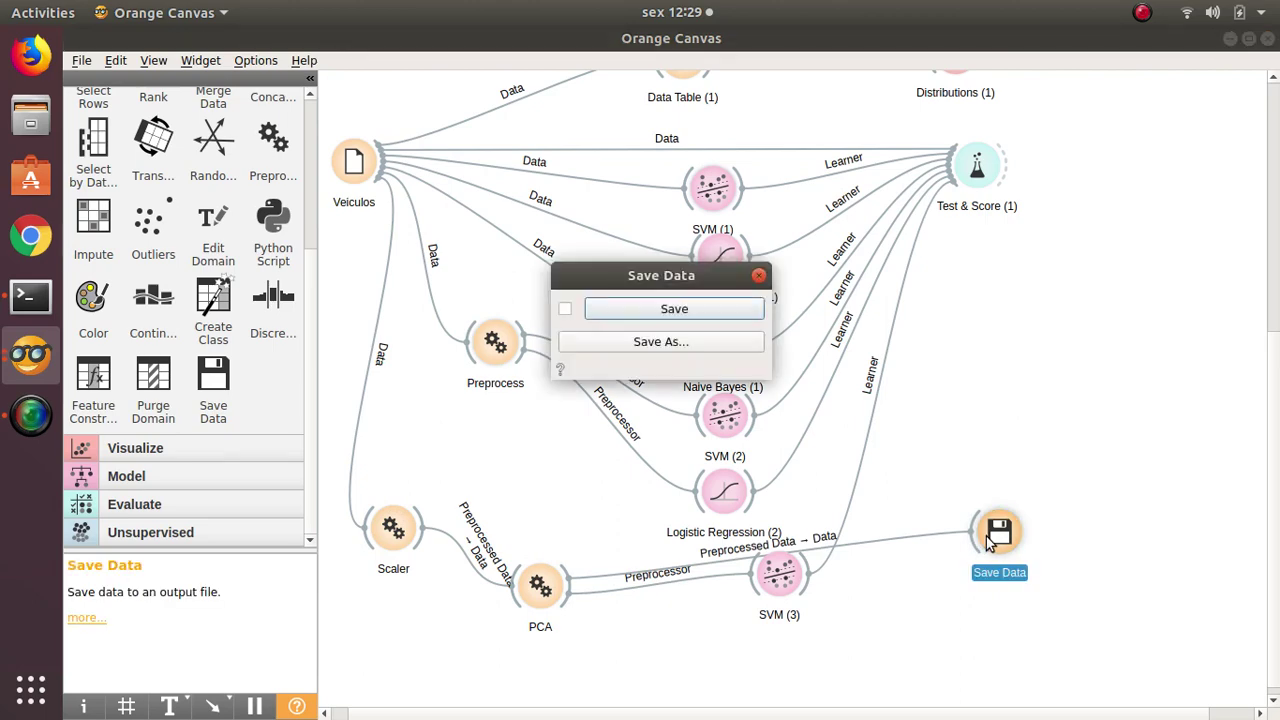
- Save the preprocessed data in the home folder as the tab-separated file vehicle_preprocessing
left_click(661, 342)
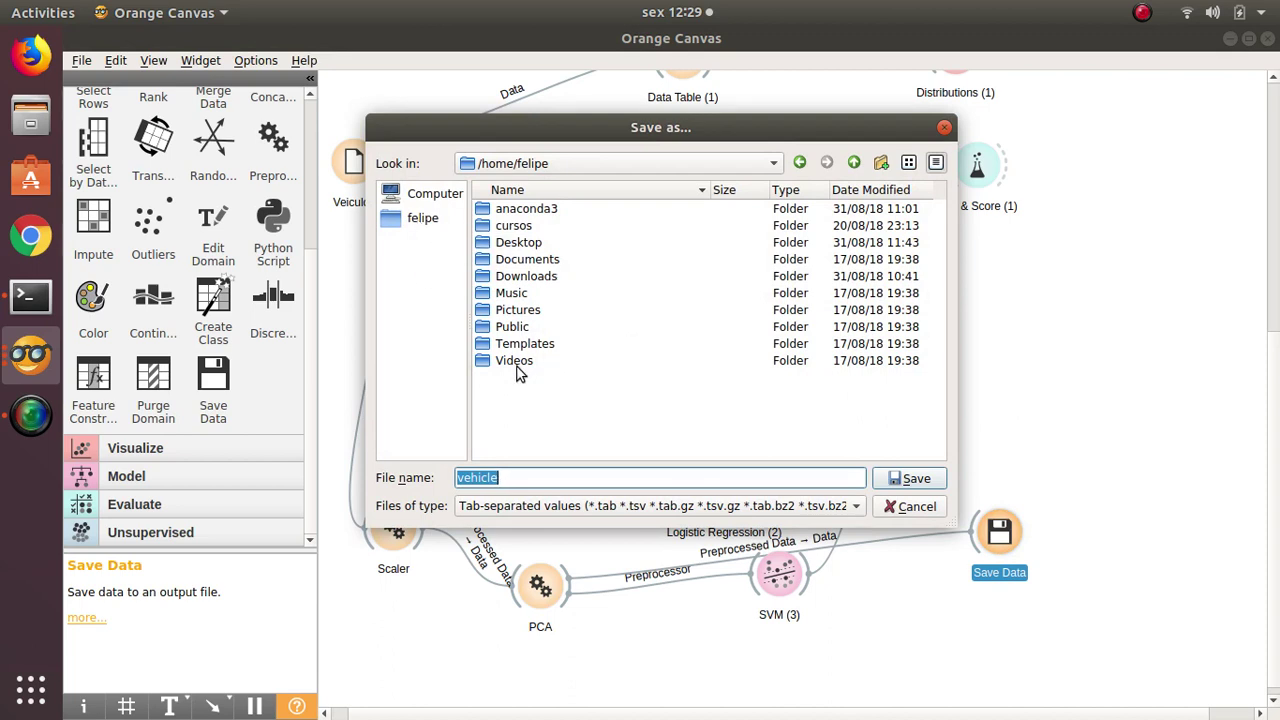
left_click(424, 195)
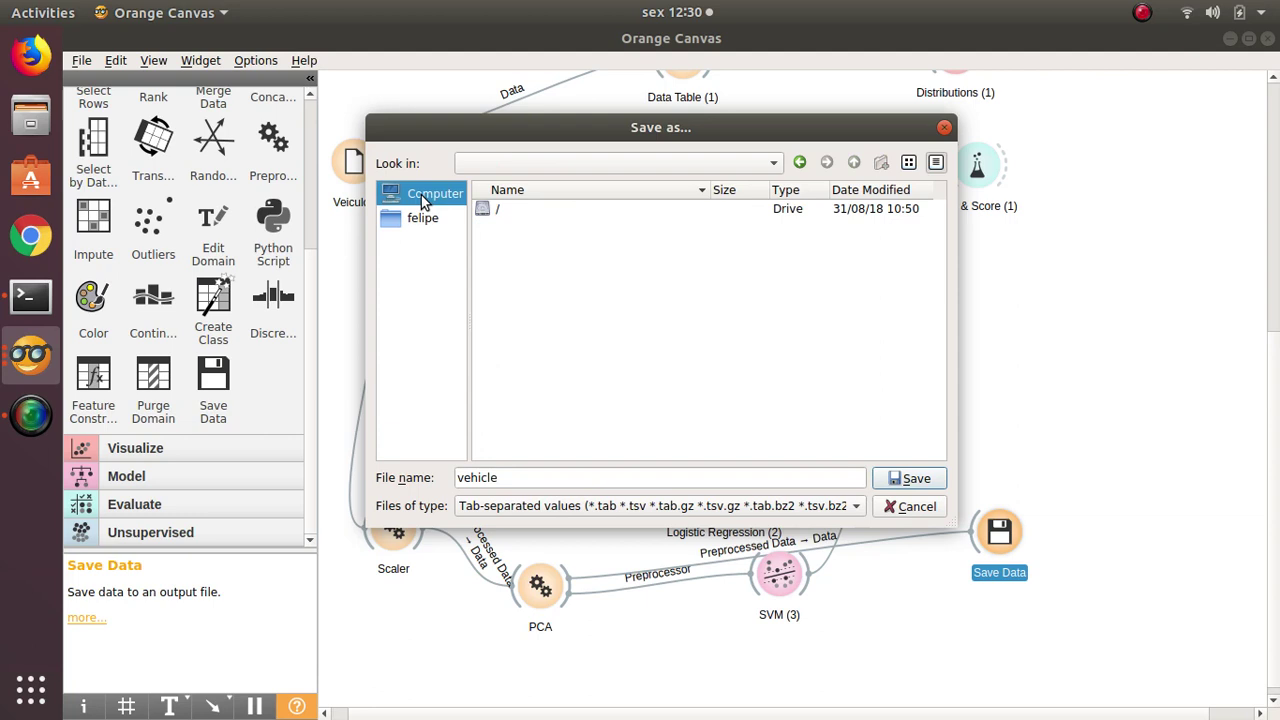
left_click(429, 220)
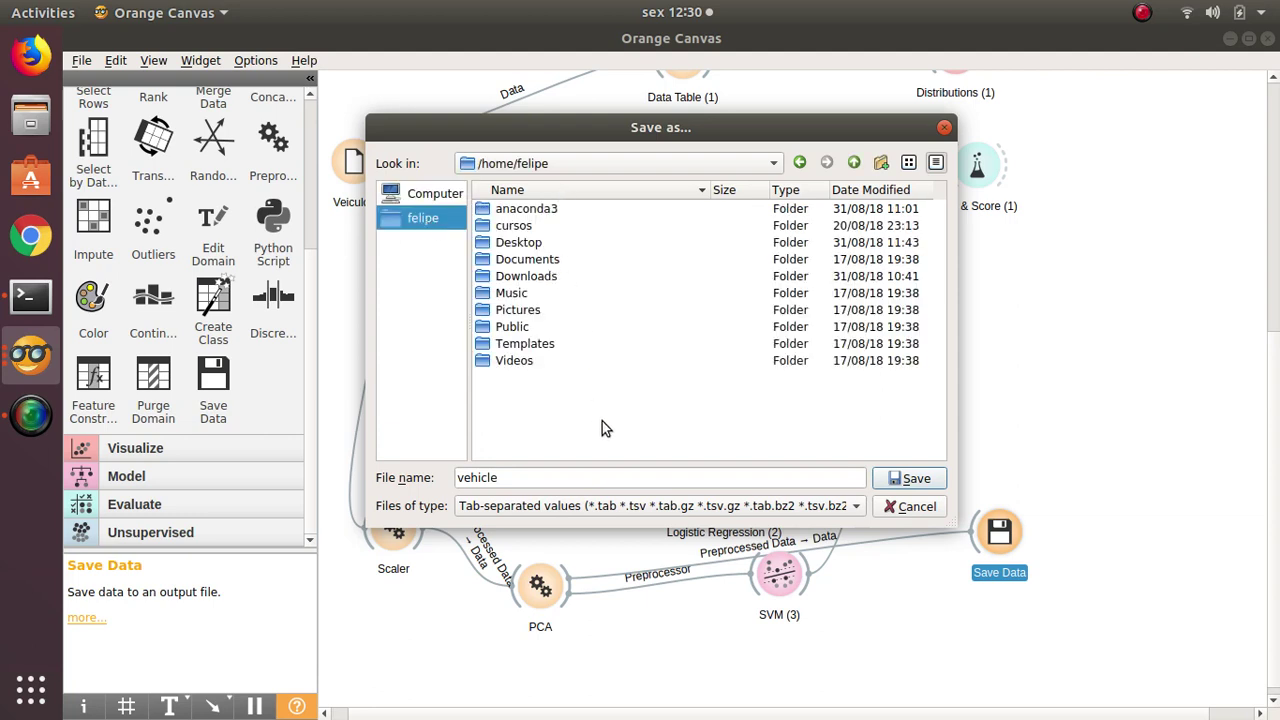
left_click(633, 484)
type("_")
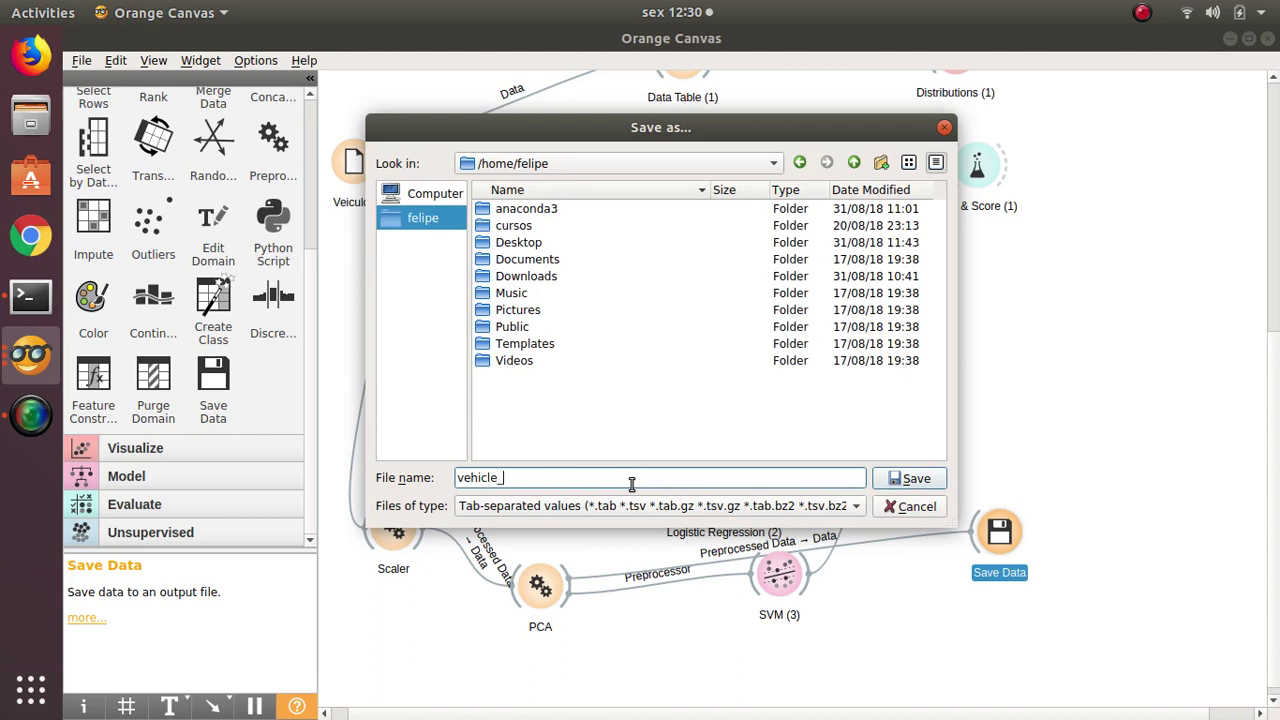
type("preprocessing")
left_click(910, 478)
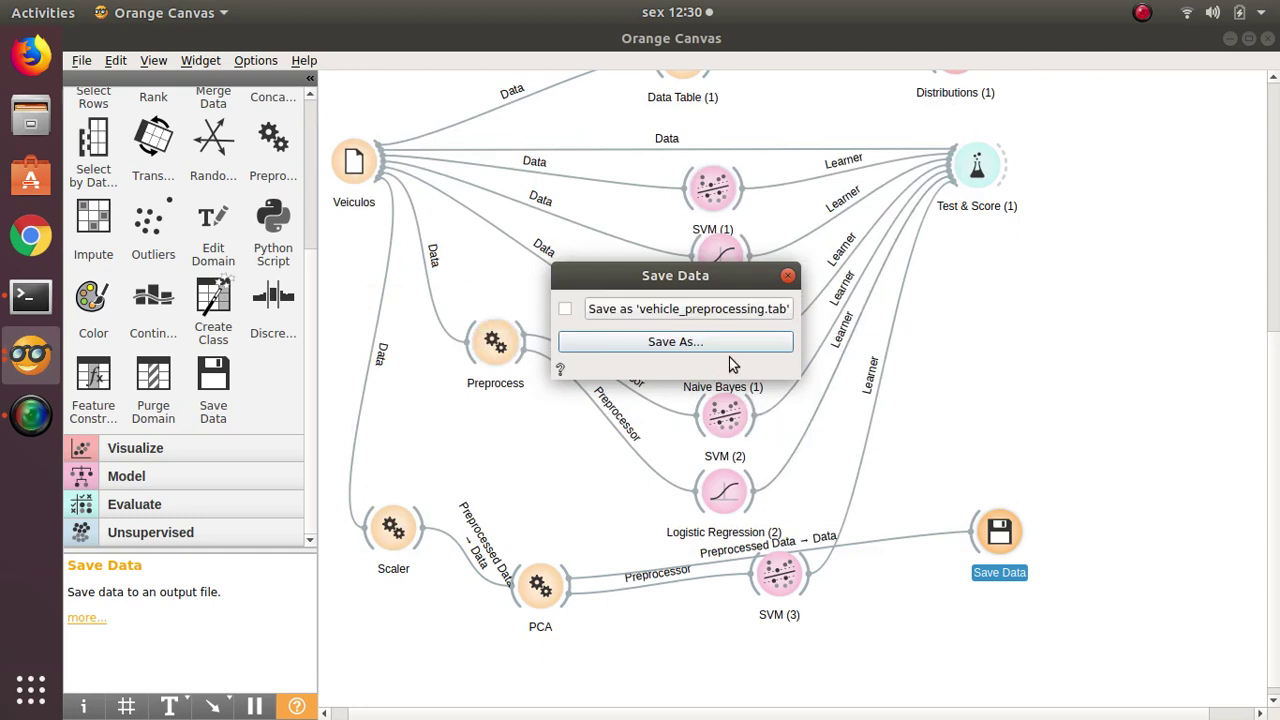
- Save the data to vehicle_preprocessing.tab again and enable automatic saving in the Save Data widget
left_click(724, 312)
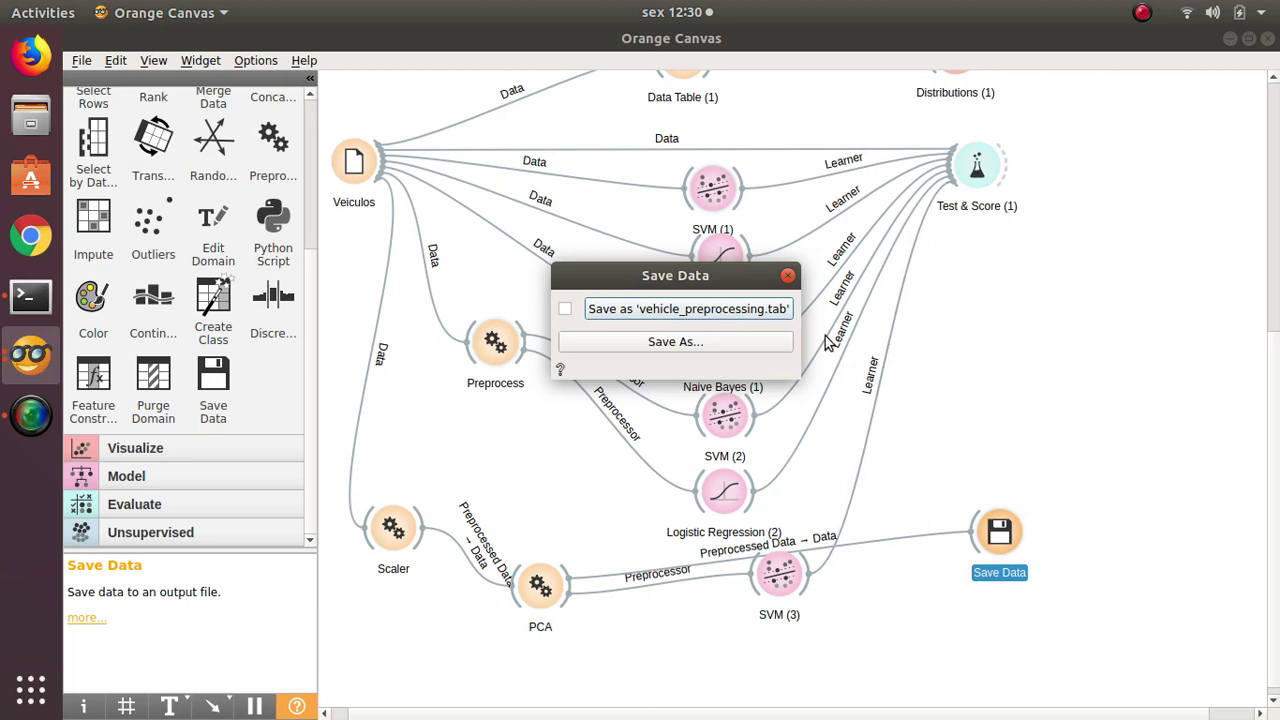
left_click(770, 312)
left_click(565, 310)
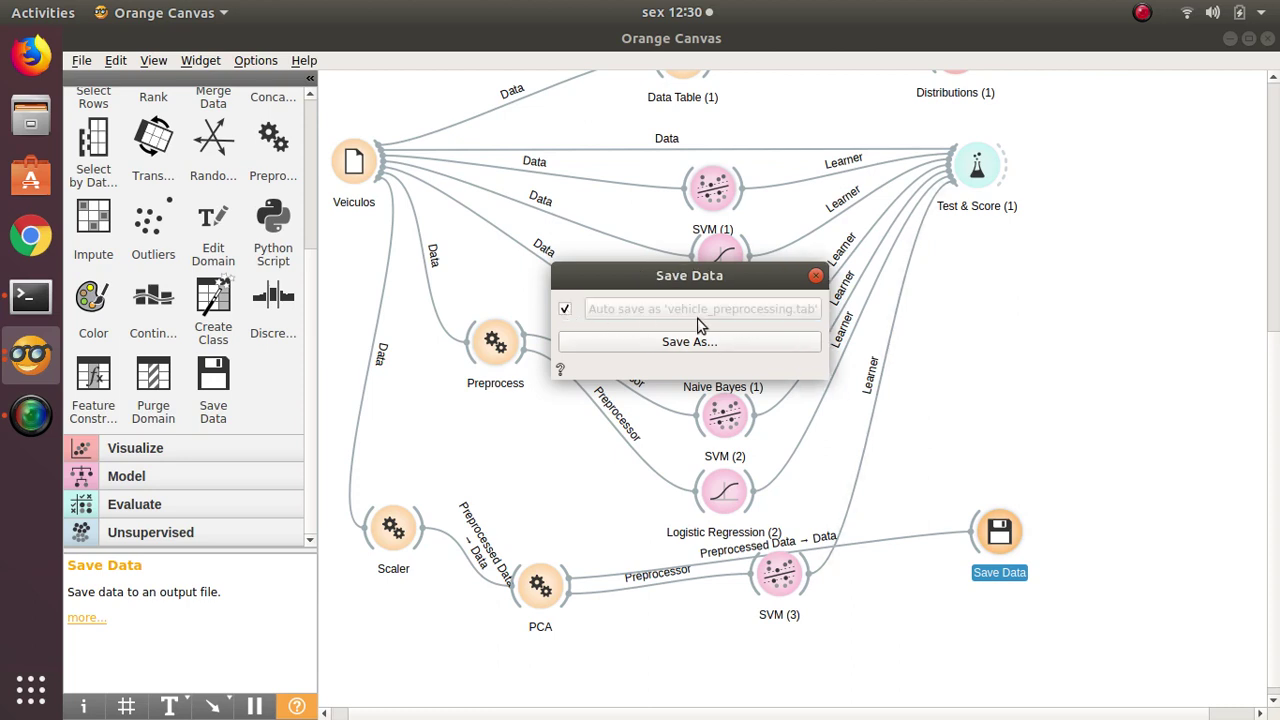
left_click(1050, 379)
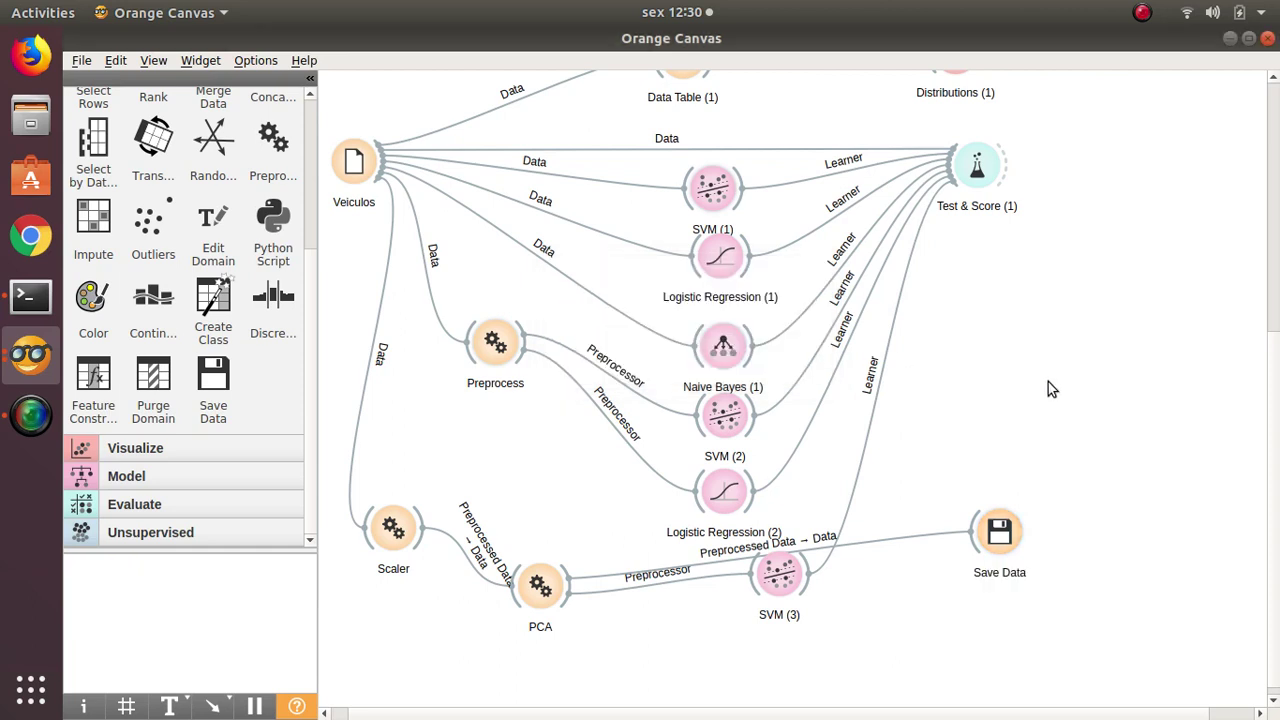
- Switch to the Files app and select vehicle_preprocessing.tab in the Home folder
left_click(30, 115)
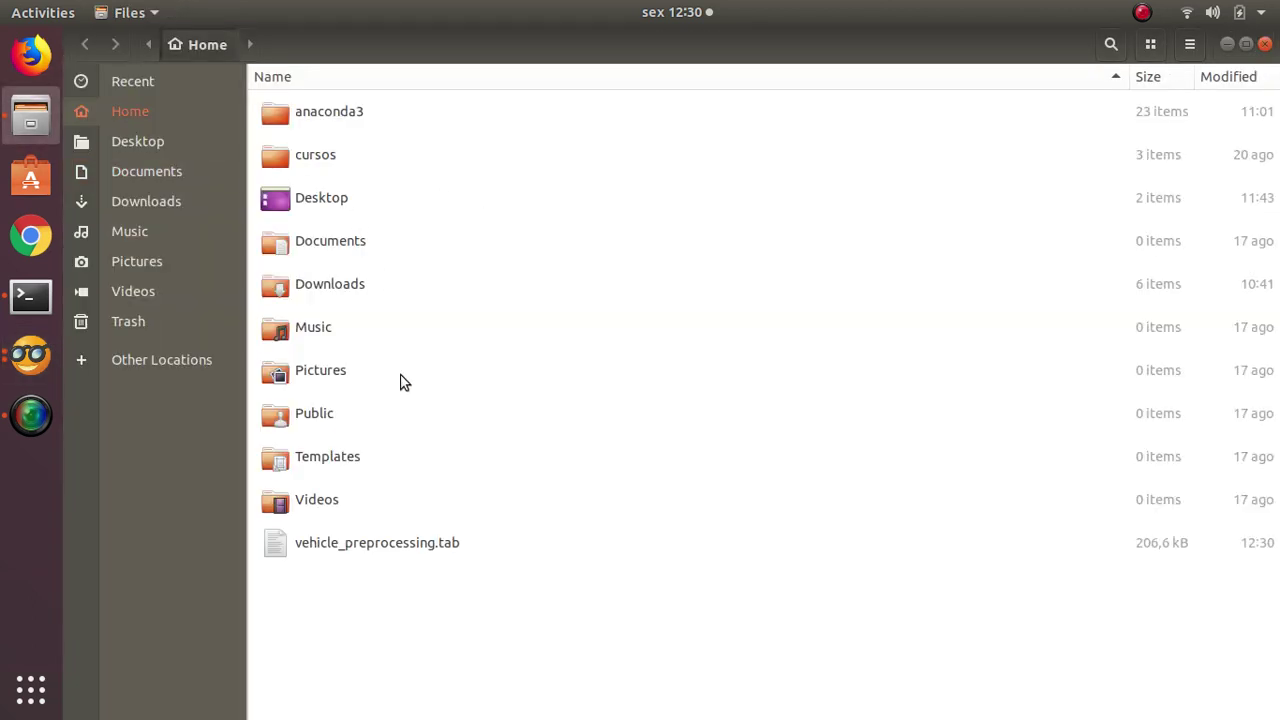
left_click(398, 556)
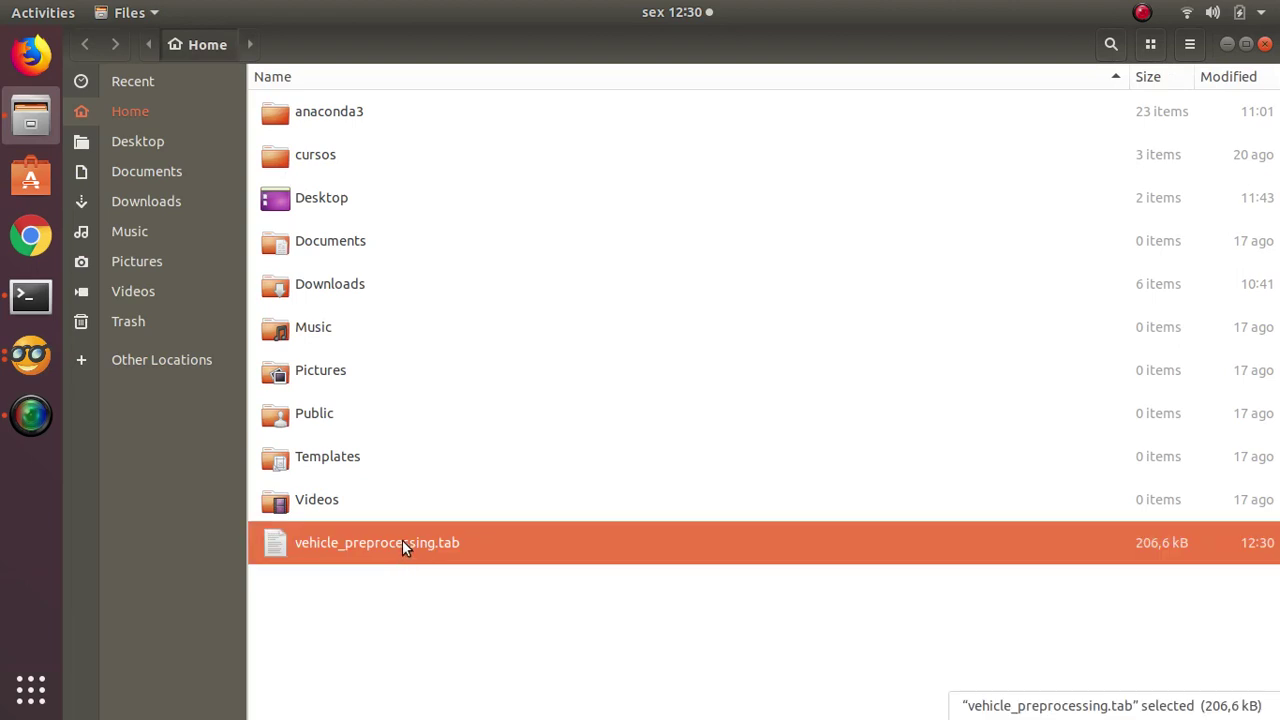
- Open vehicle_preprocessing.tab in the text editor, look through its header and data rows, and close the editor and file manager
right_click(402, 540)
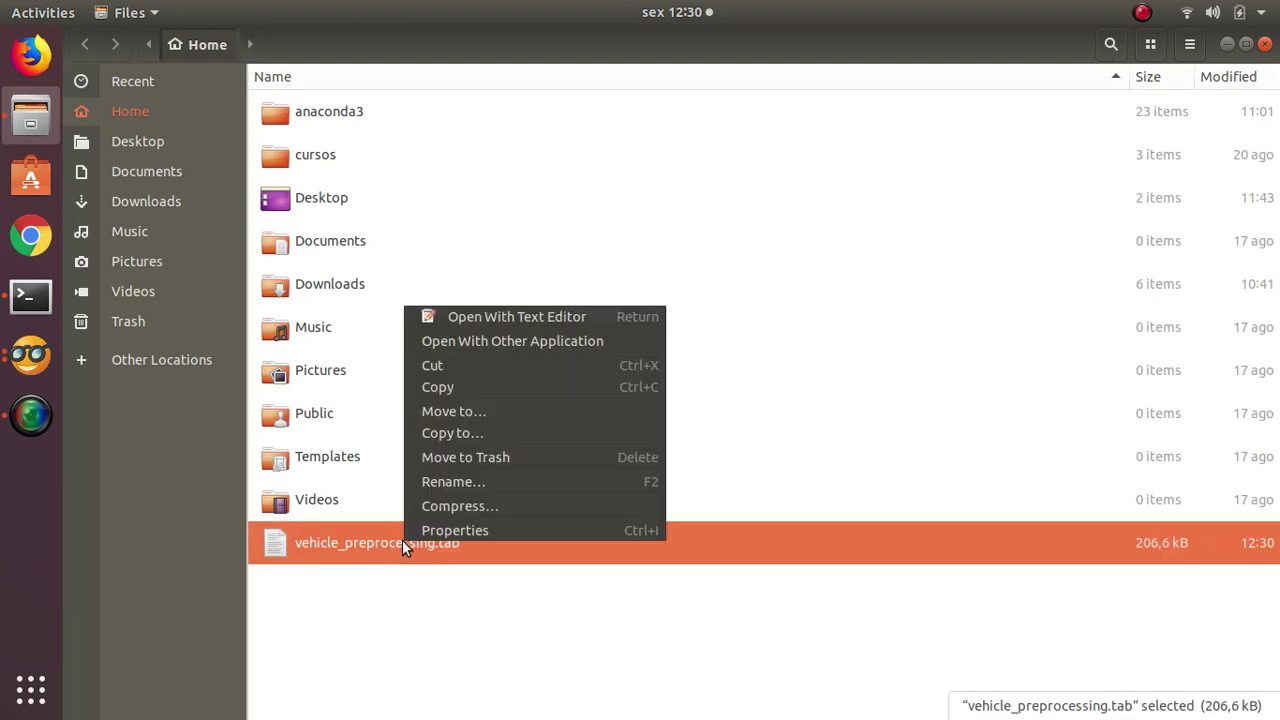
left_click(487, 319)
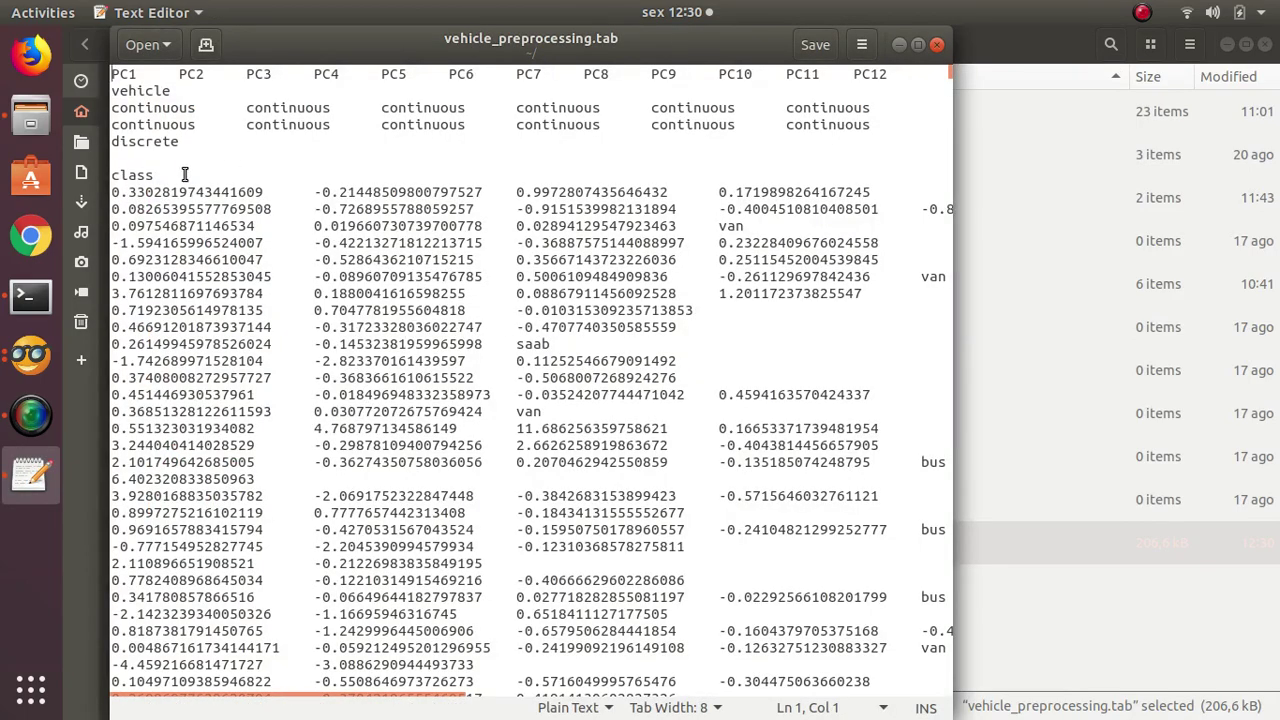
double_click(405, 34)
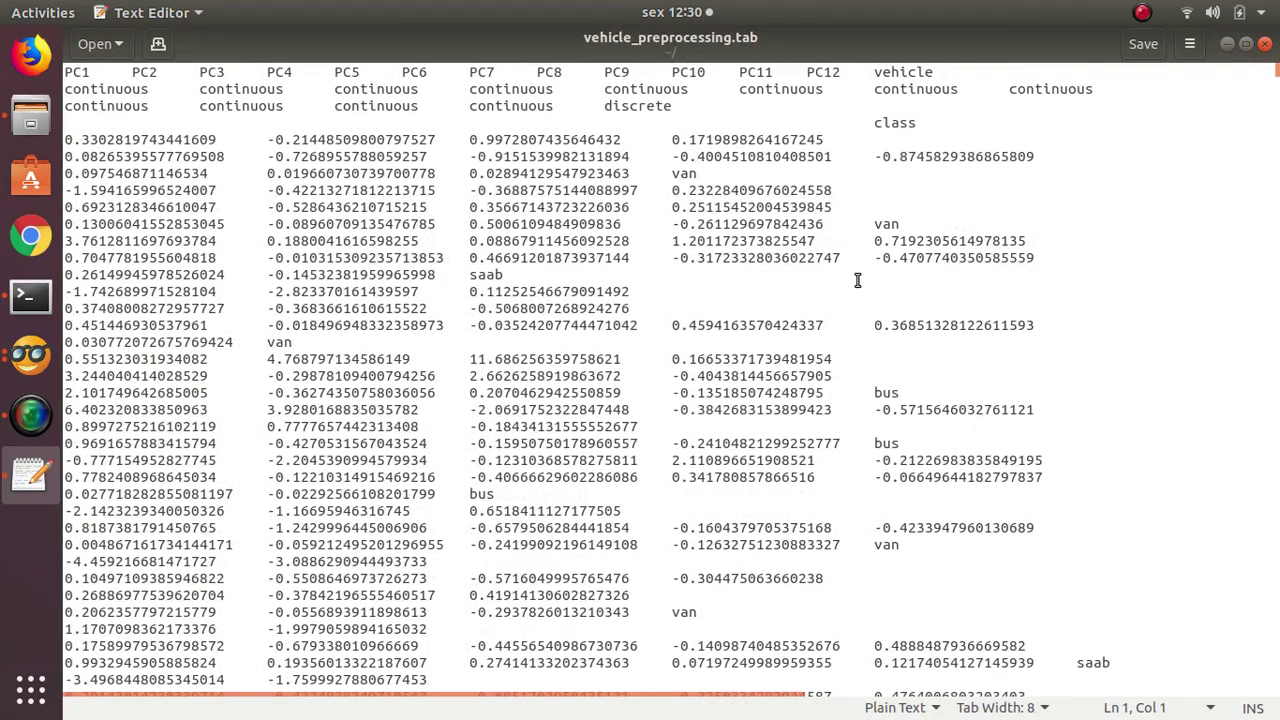
scroll(867, 279, "down", 2)
scroll(867, 279, "down", 3)
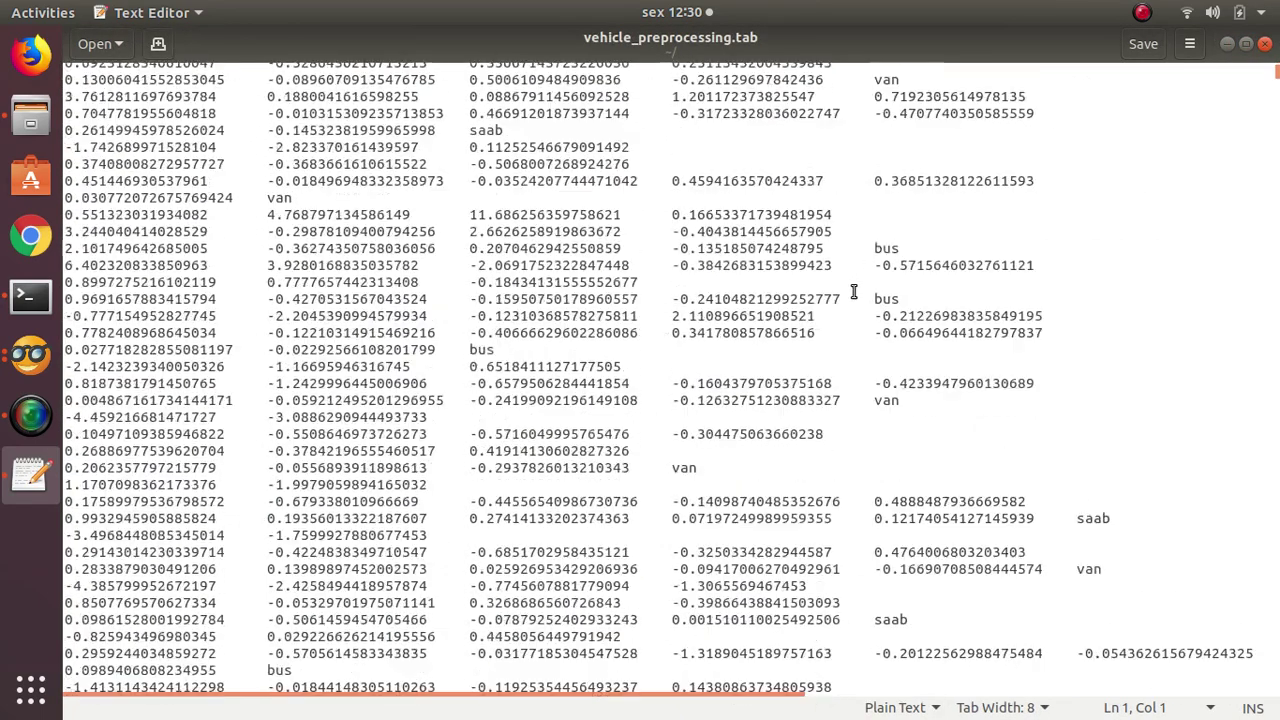
scroll(848, 297, "up", 5)
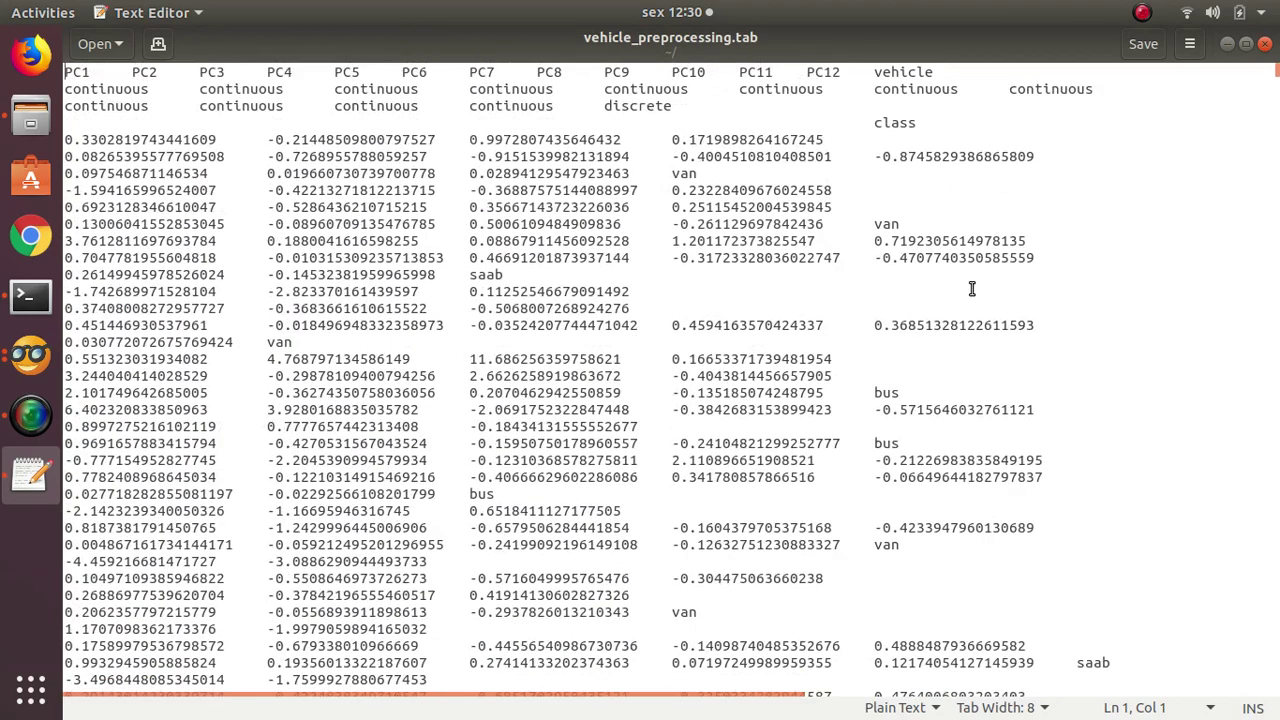
left_click(1265, 45)
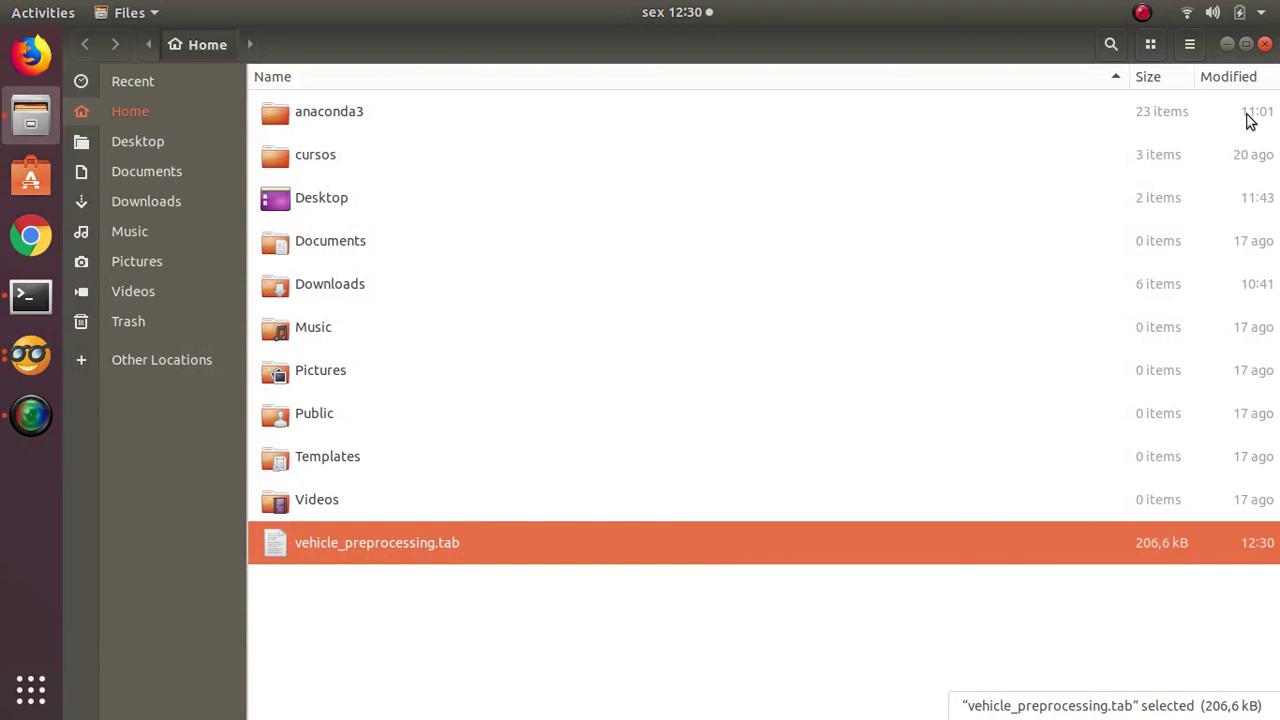
left_click(1265, 44)
- Check the Save Data widget's settings, close them, and move the widget directly below SVM (3) on the canvas
left_click(1000, 532)
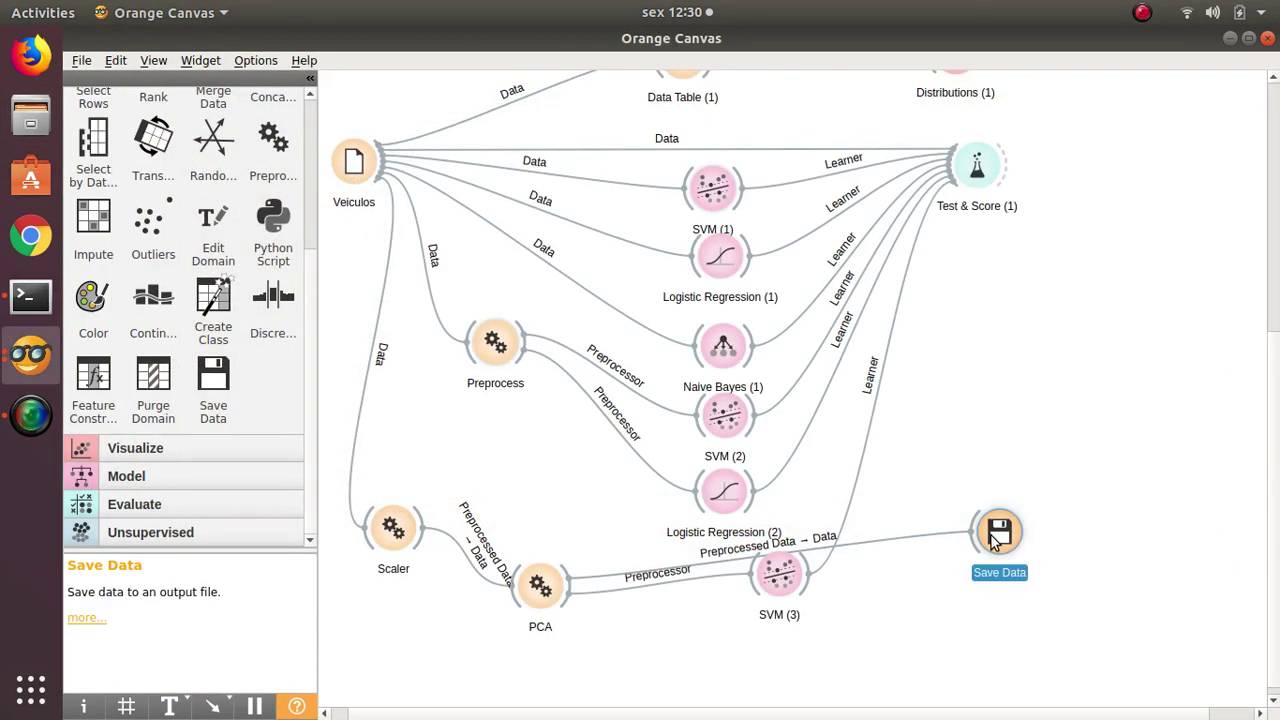
right_click(1000, 532)
double_click(1000, 532)
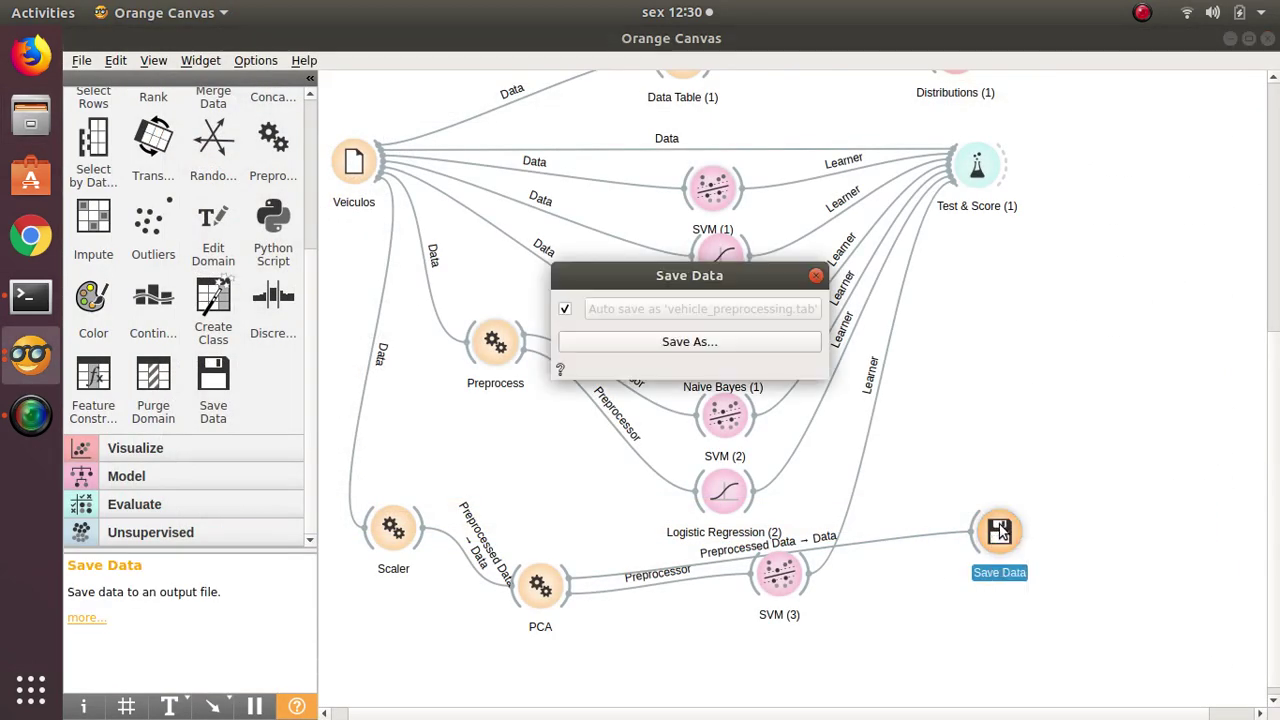
left_click(816, 276)
left_click_drag(994, 544, 785, 670)
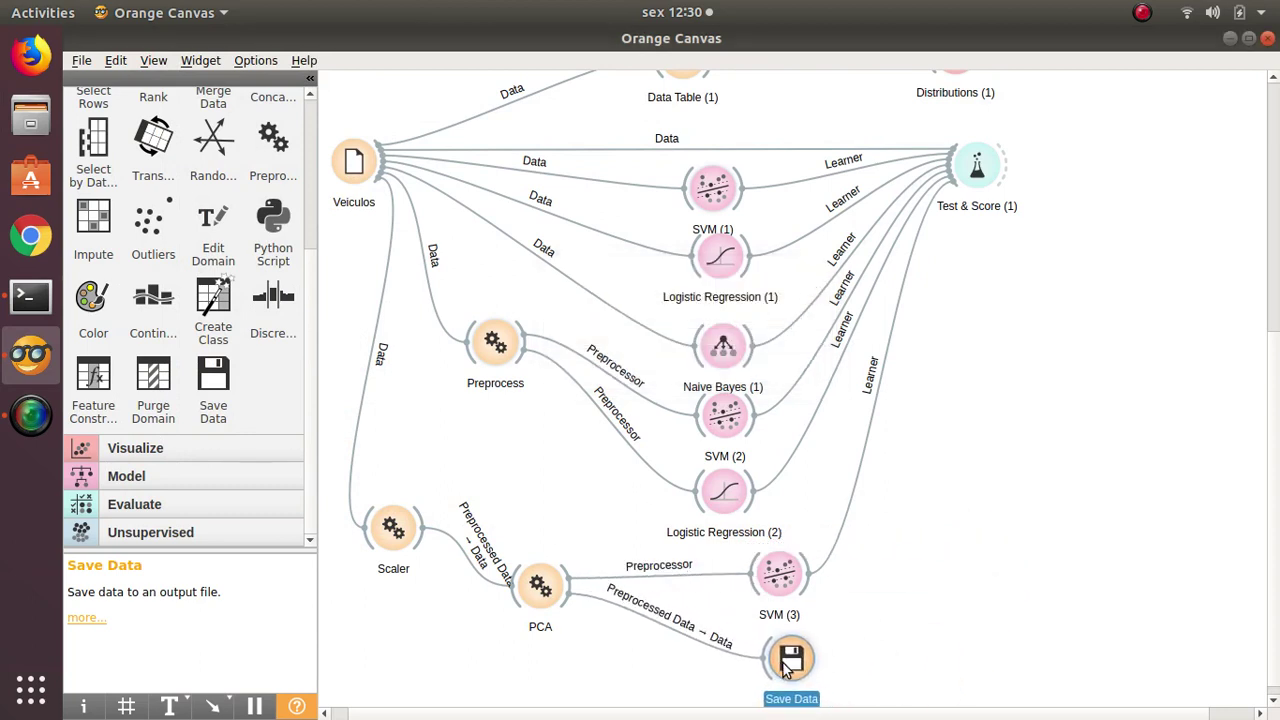
scroll(825, 563, "down", 1)
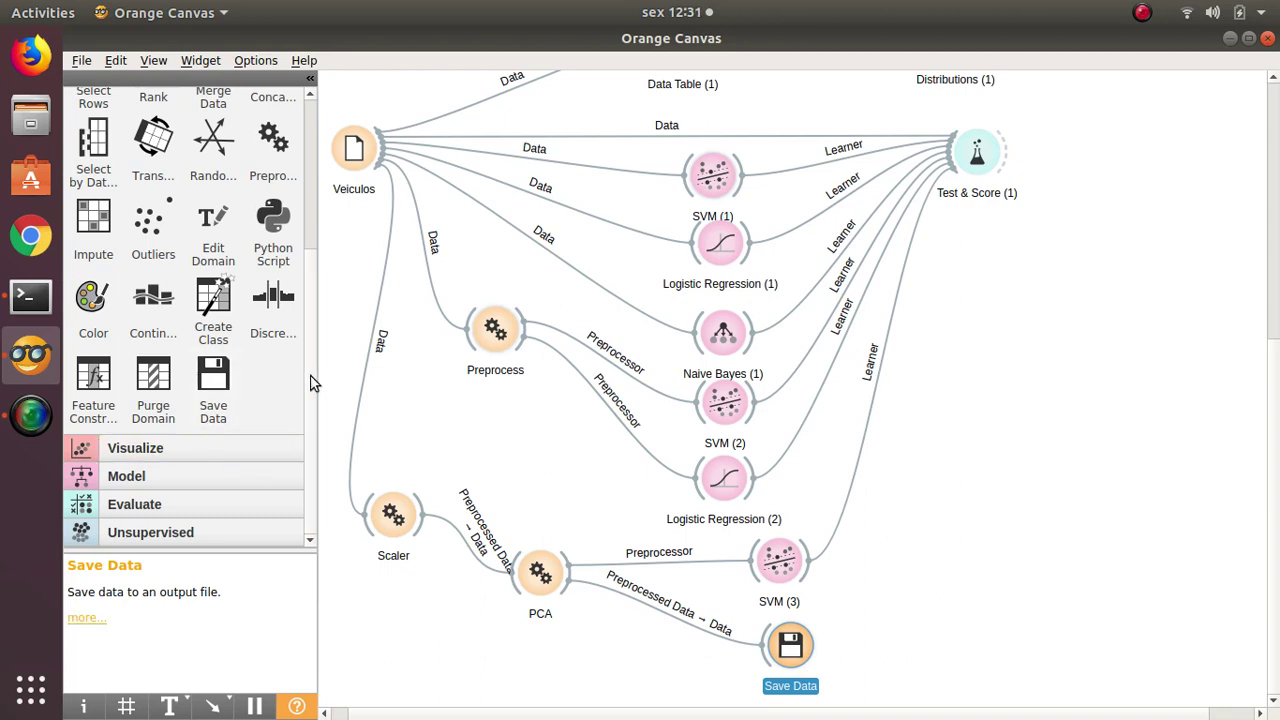
scroll(301, 249, "up", 5)
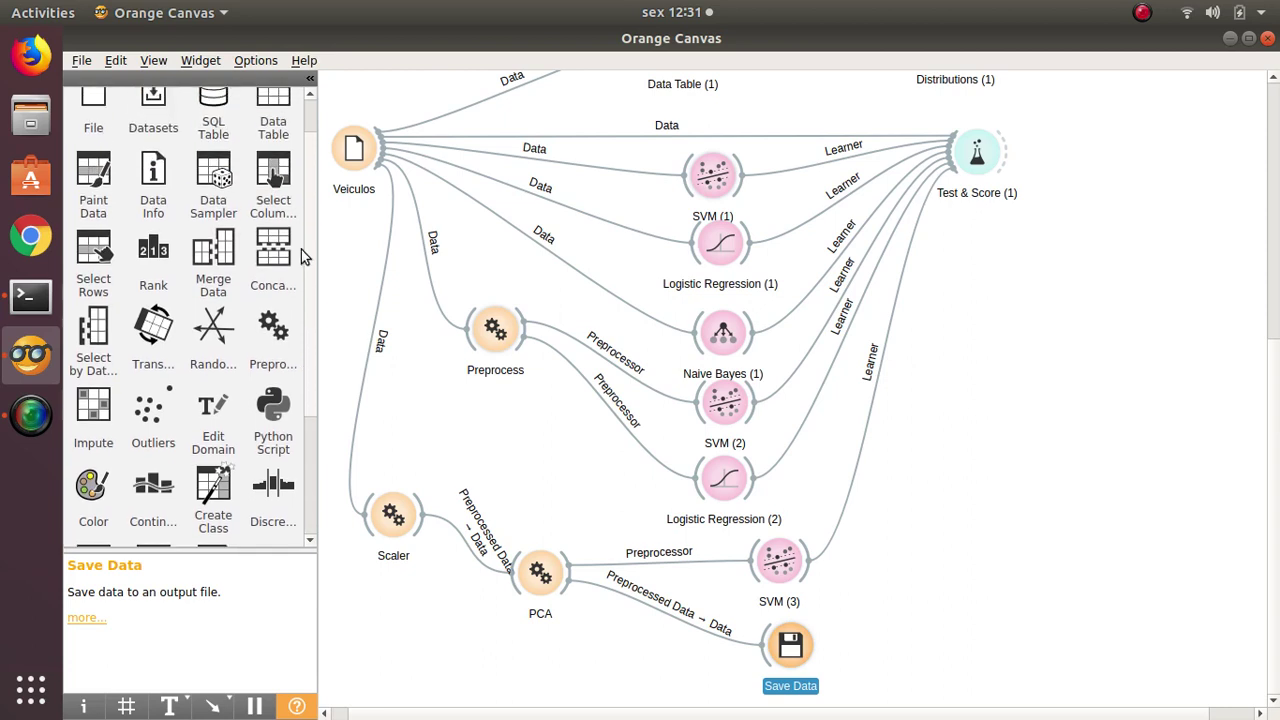
scroll(305, 233, "up", 1)
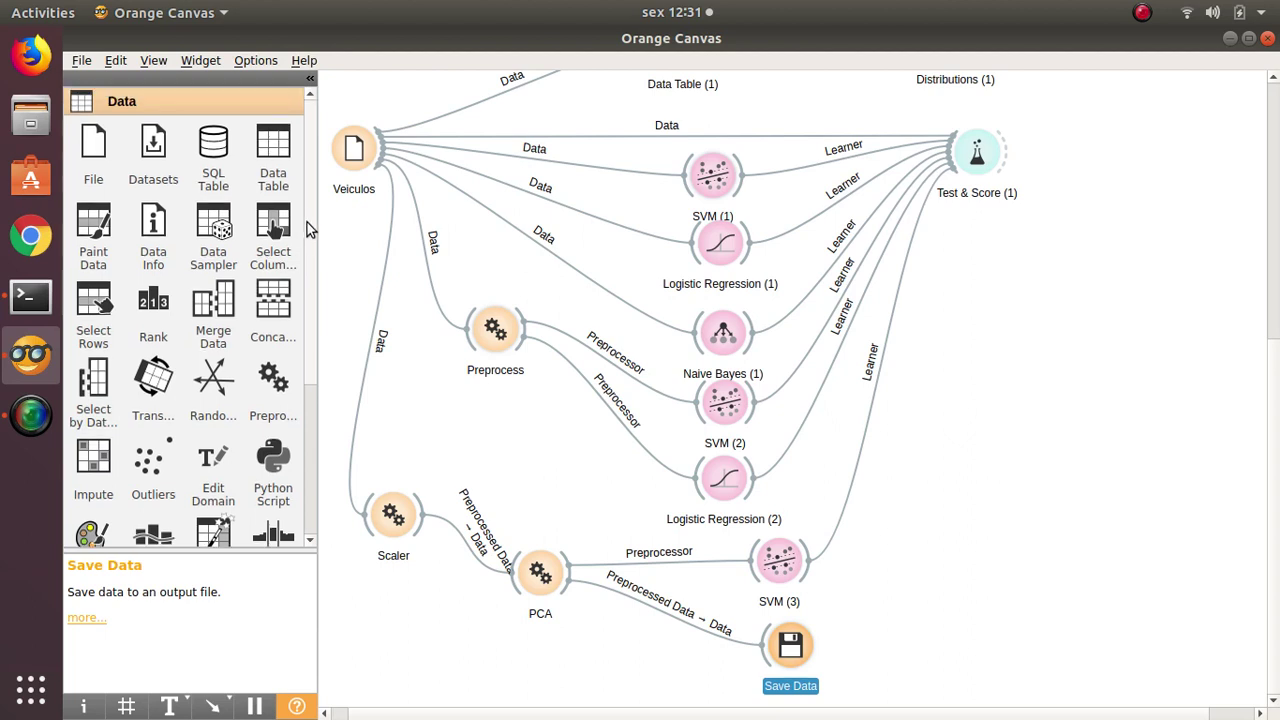
scroll(304, 290, "down", 5)
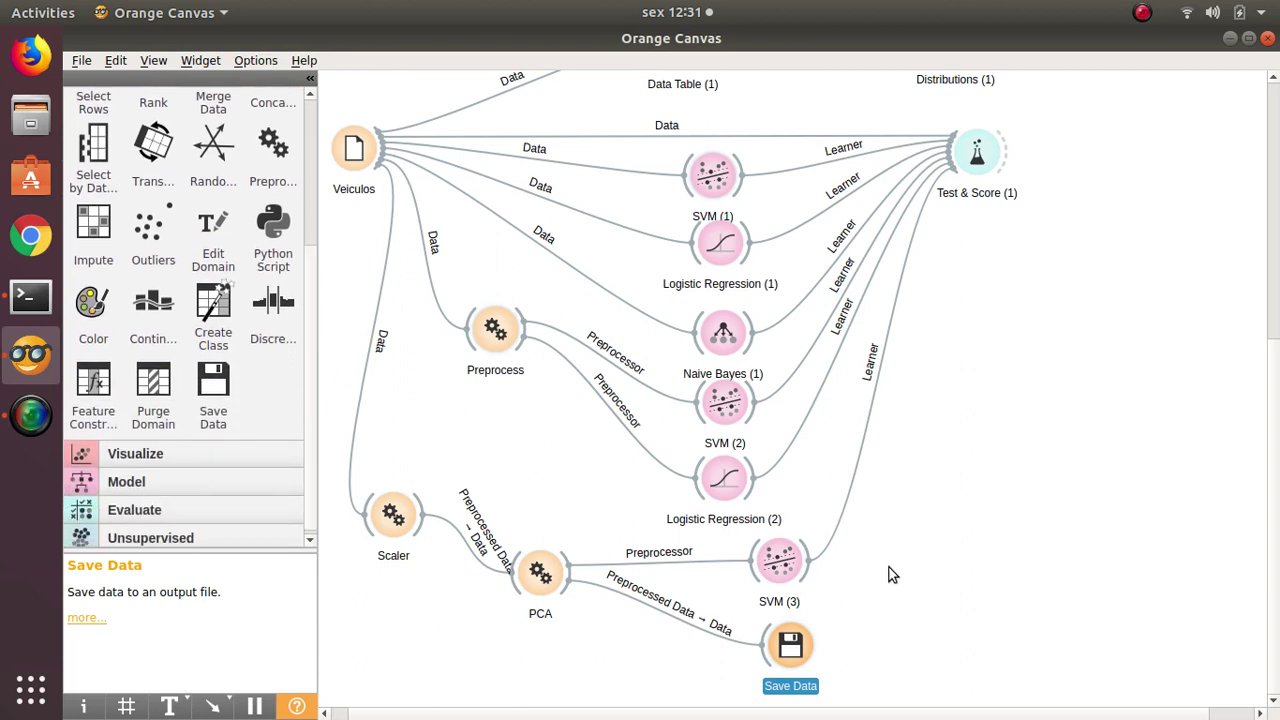